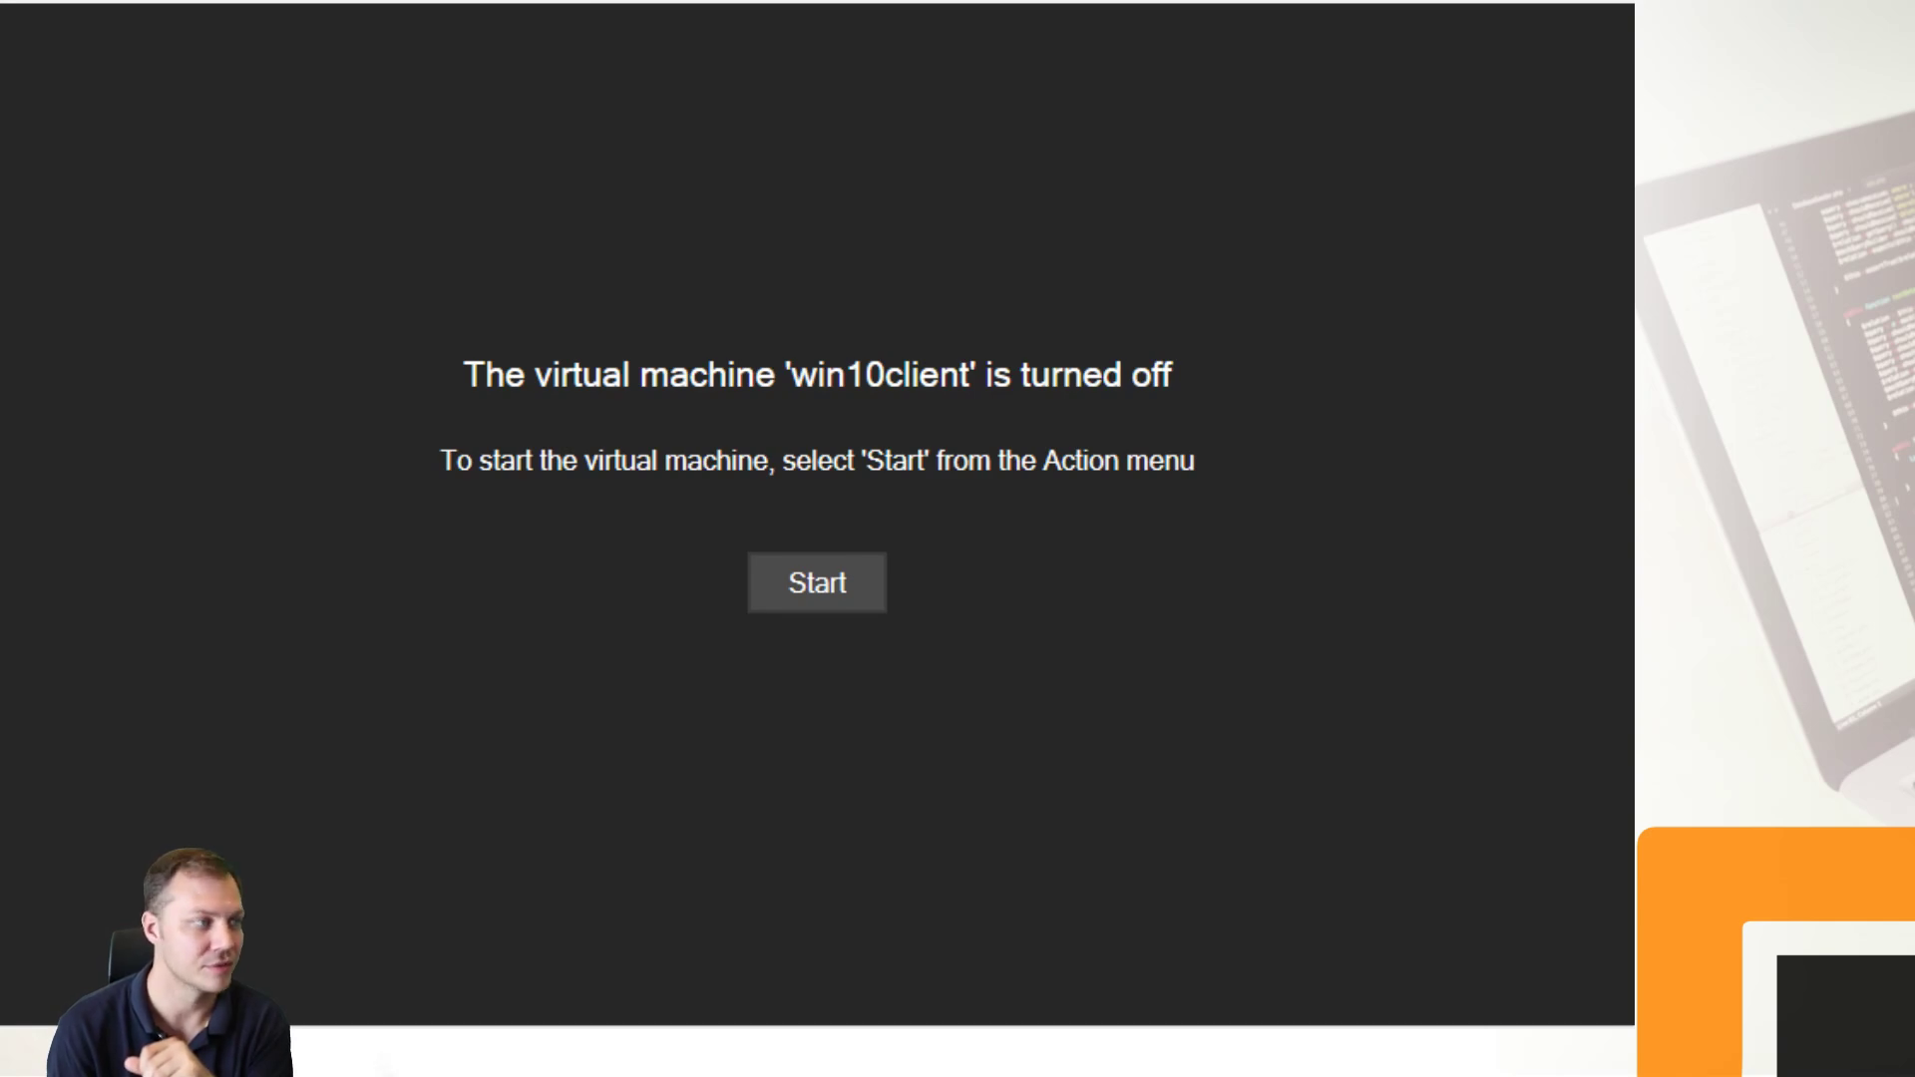
Step: Start the win10client virtual machine and sign in to Windows with the account password
{"action": "left_click", "coordinate": [812, 587]}
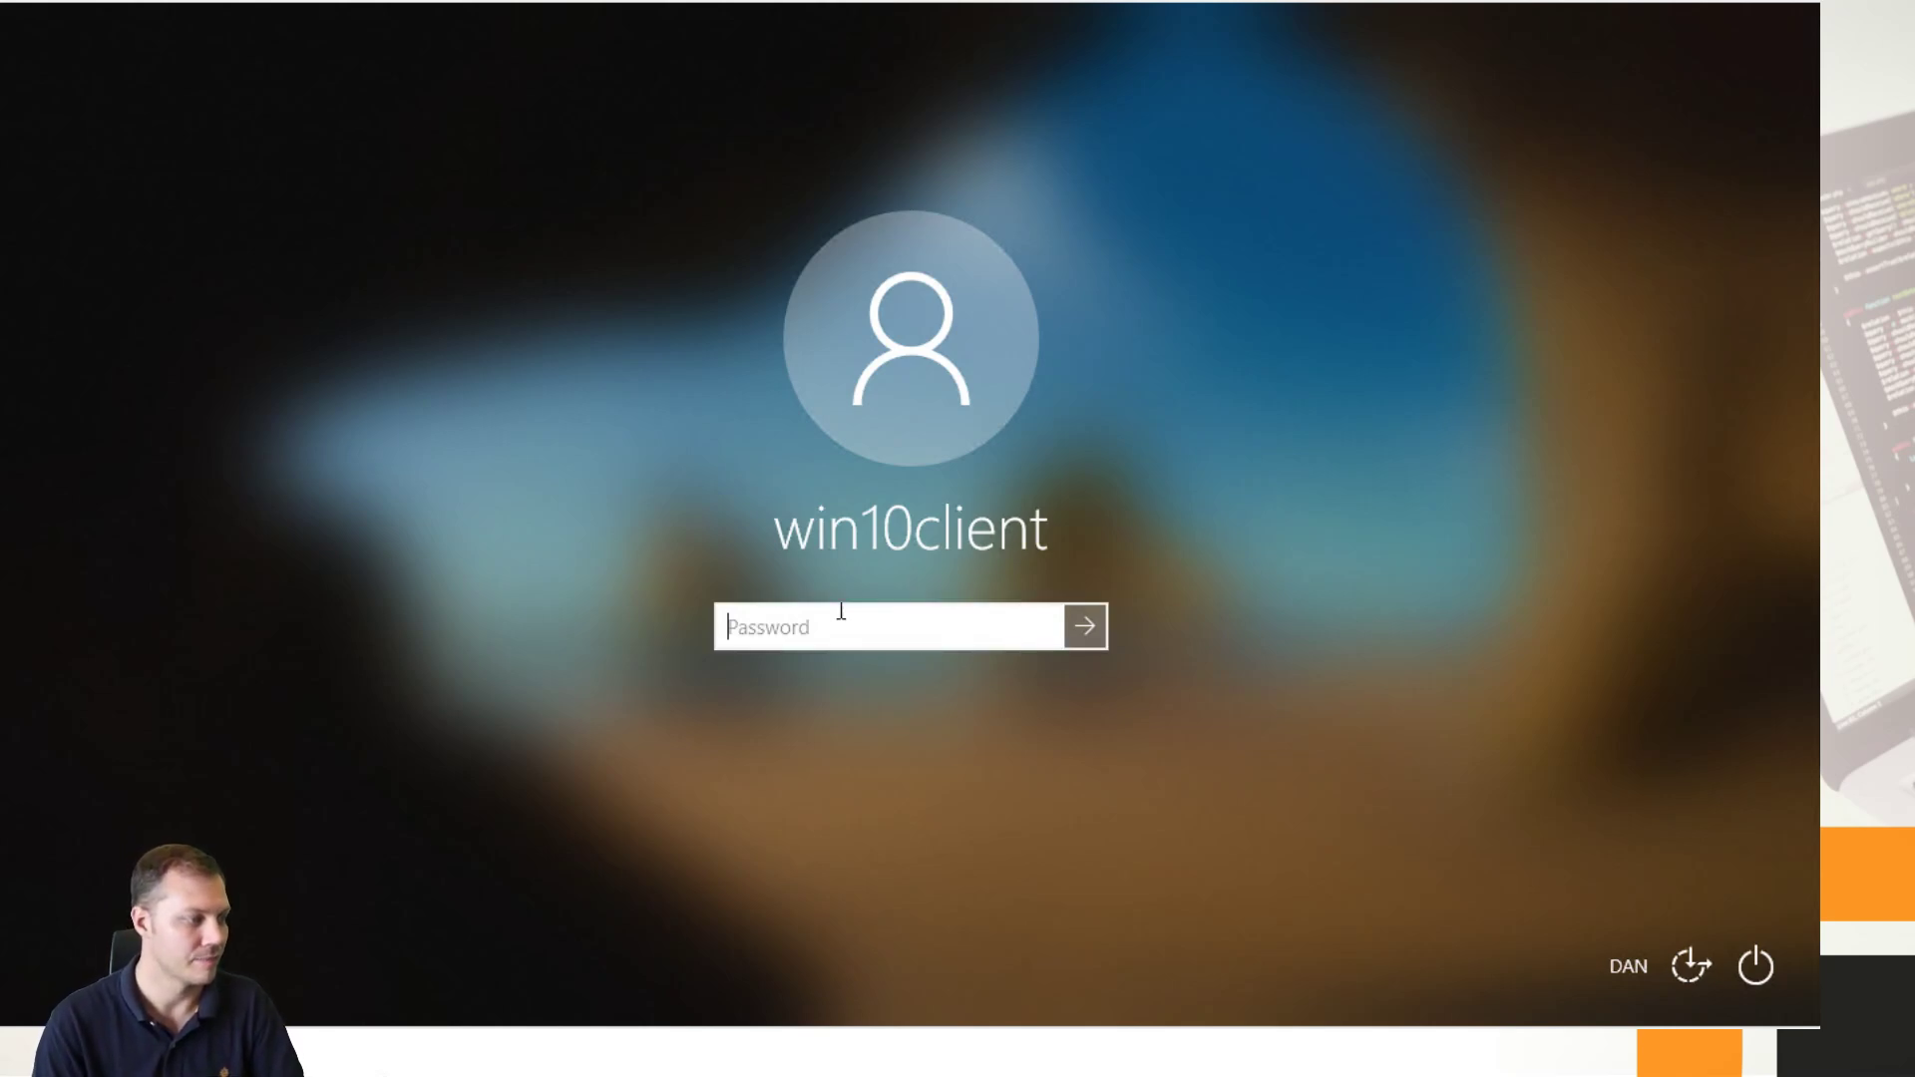
{"action": "type", "text": "••••••••••••••"}
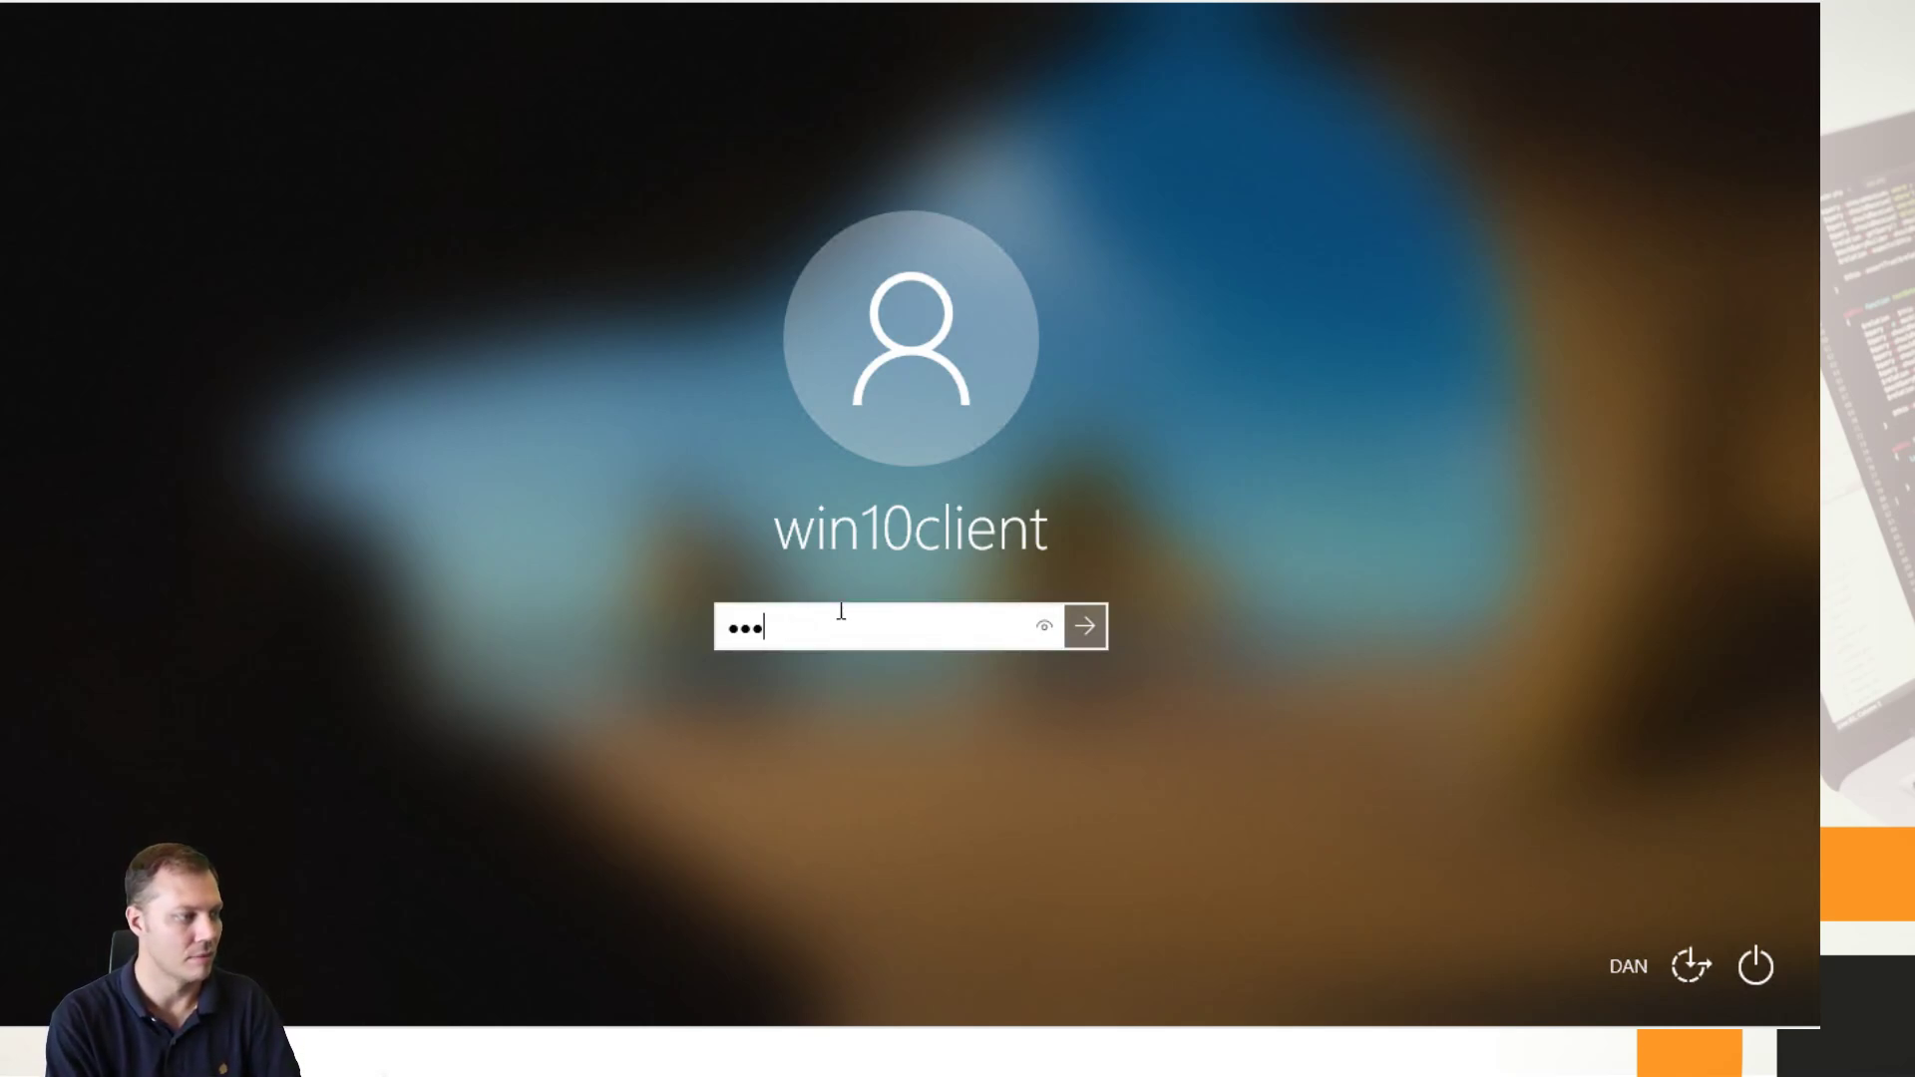
{"action": "key", "text": "Return"}
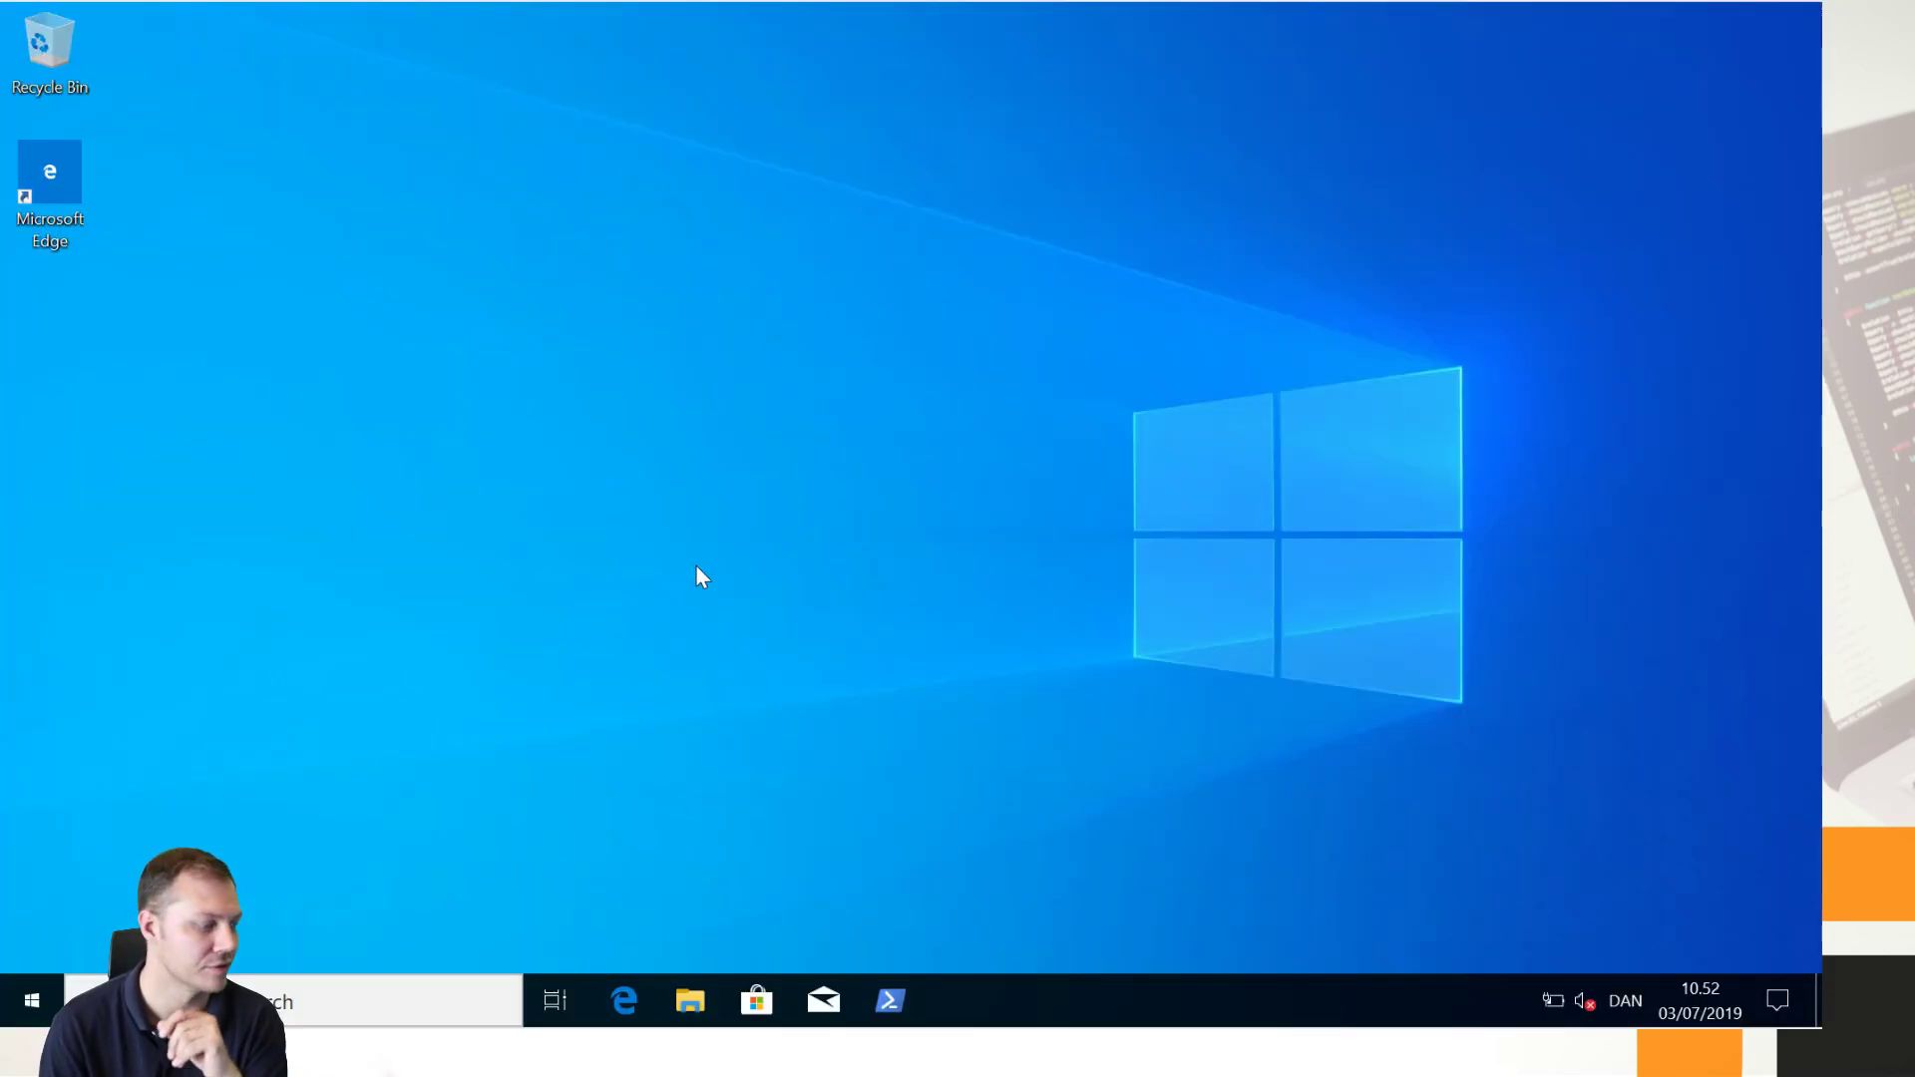
Step: Open Windows PowerShell as administrator, approve the elevation request, and move its window fully into view
{"action": "right_click", "coordinate": [888, 1000]}
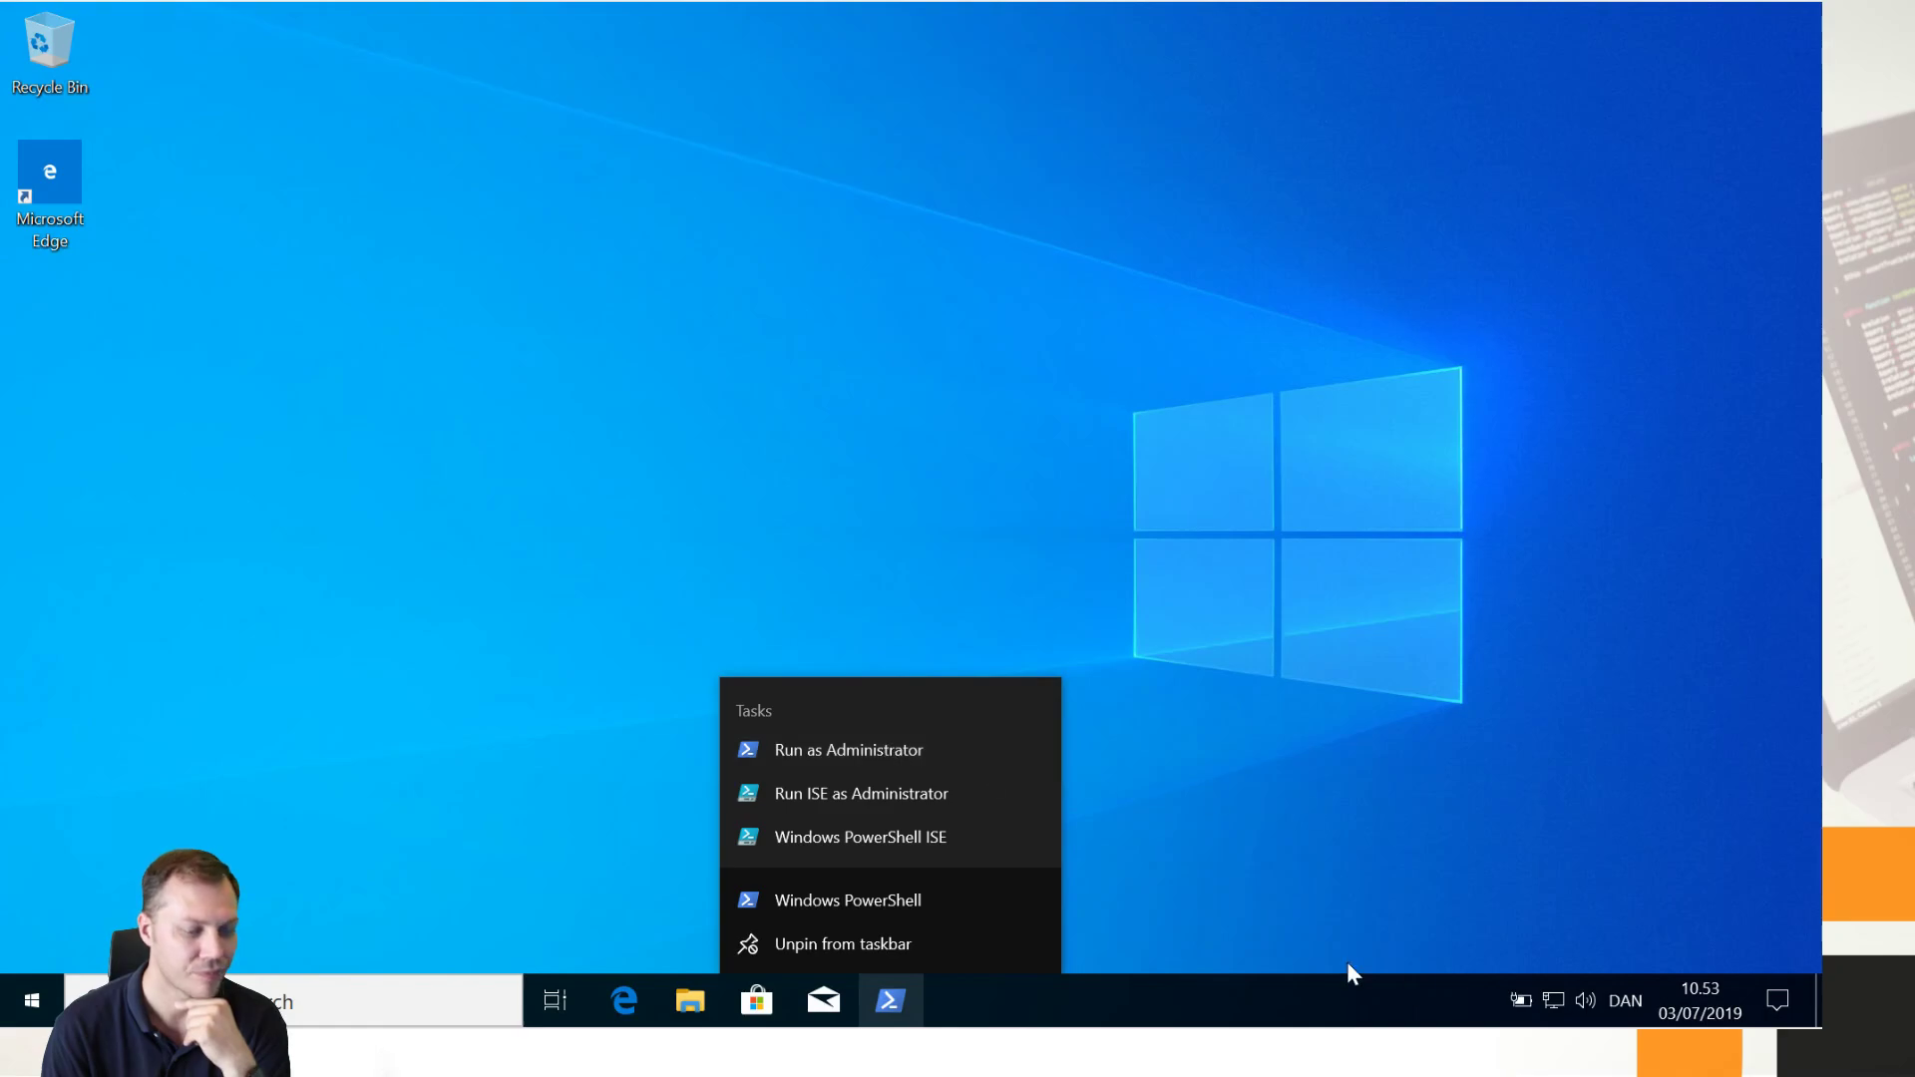
{"action": "left_click", "coordinate": [870, 746]}
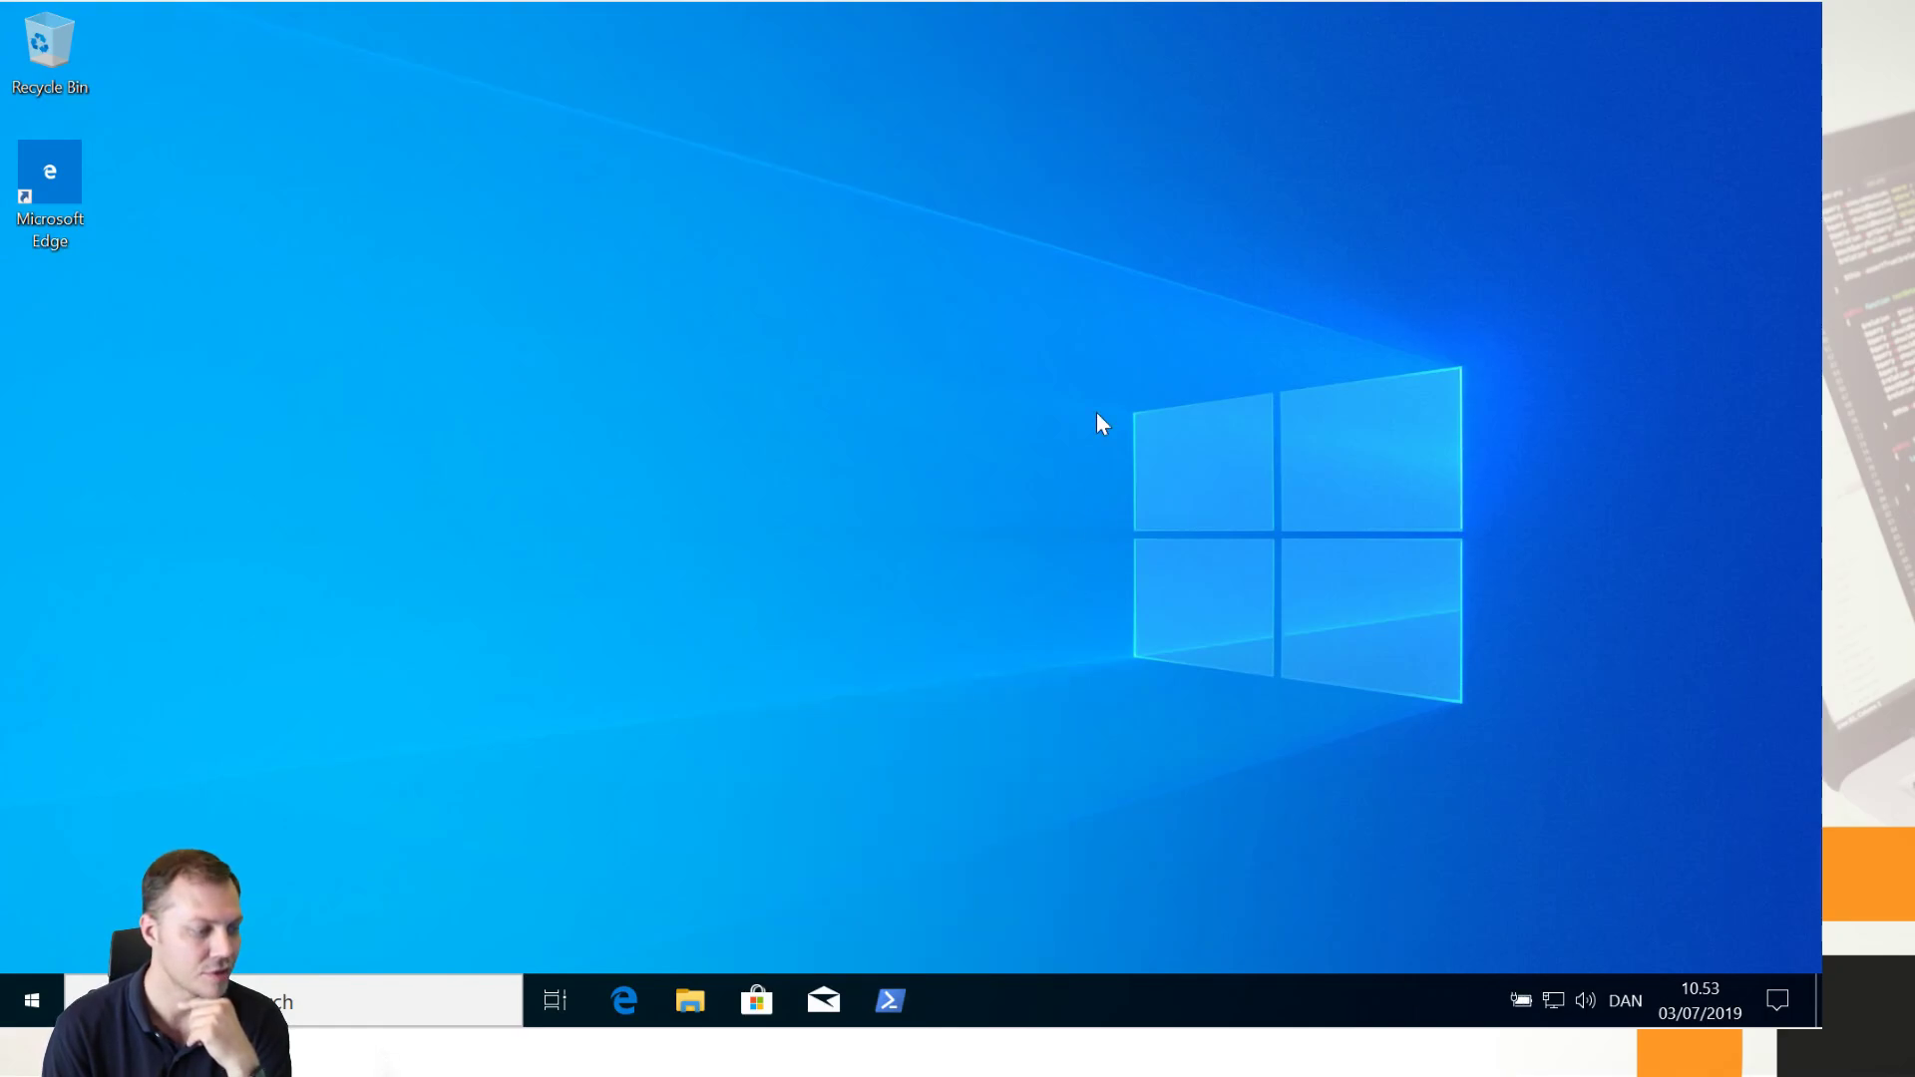
{"action": "left_click", "coordinate": [834, 666]}
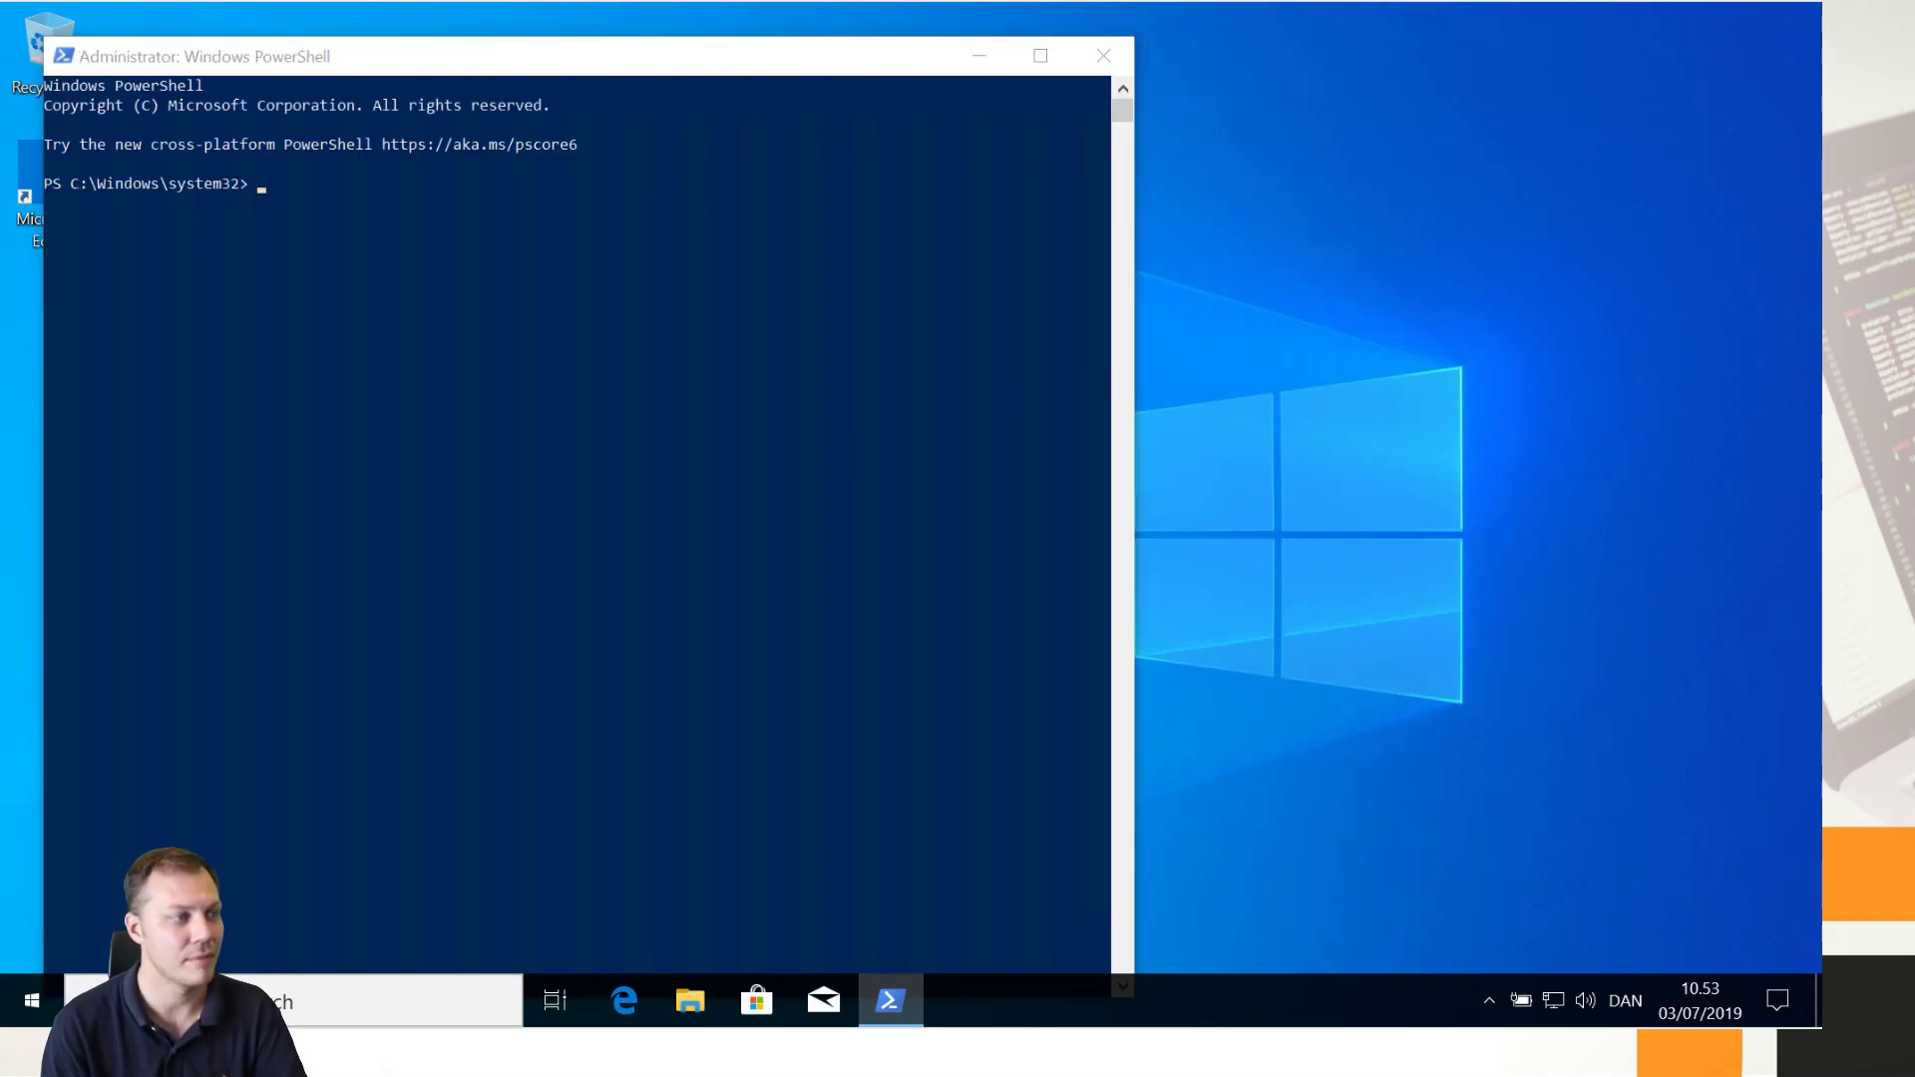
{"action": "left_click_drag", "start_coordinate": [894, 56], "coordinate": [1470, 45]}
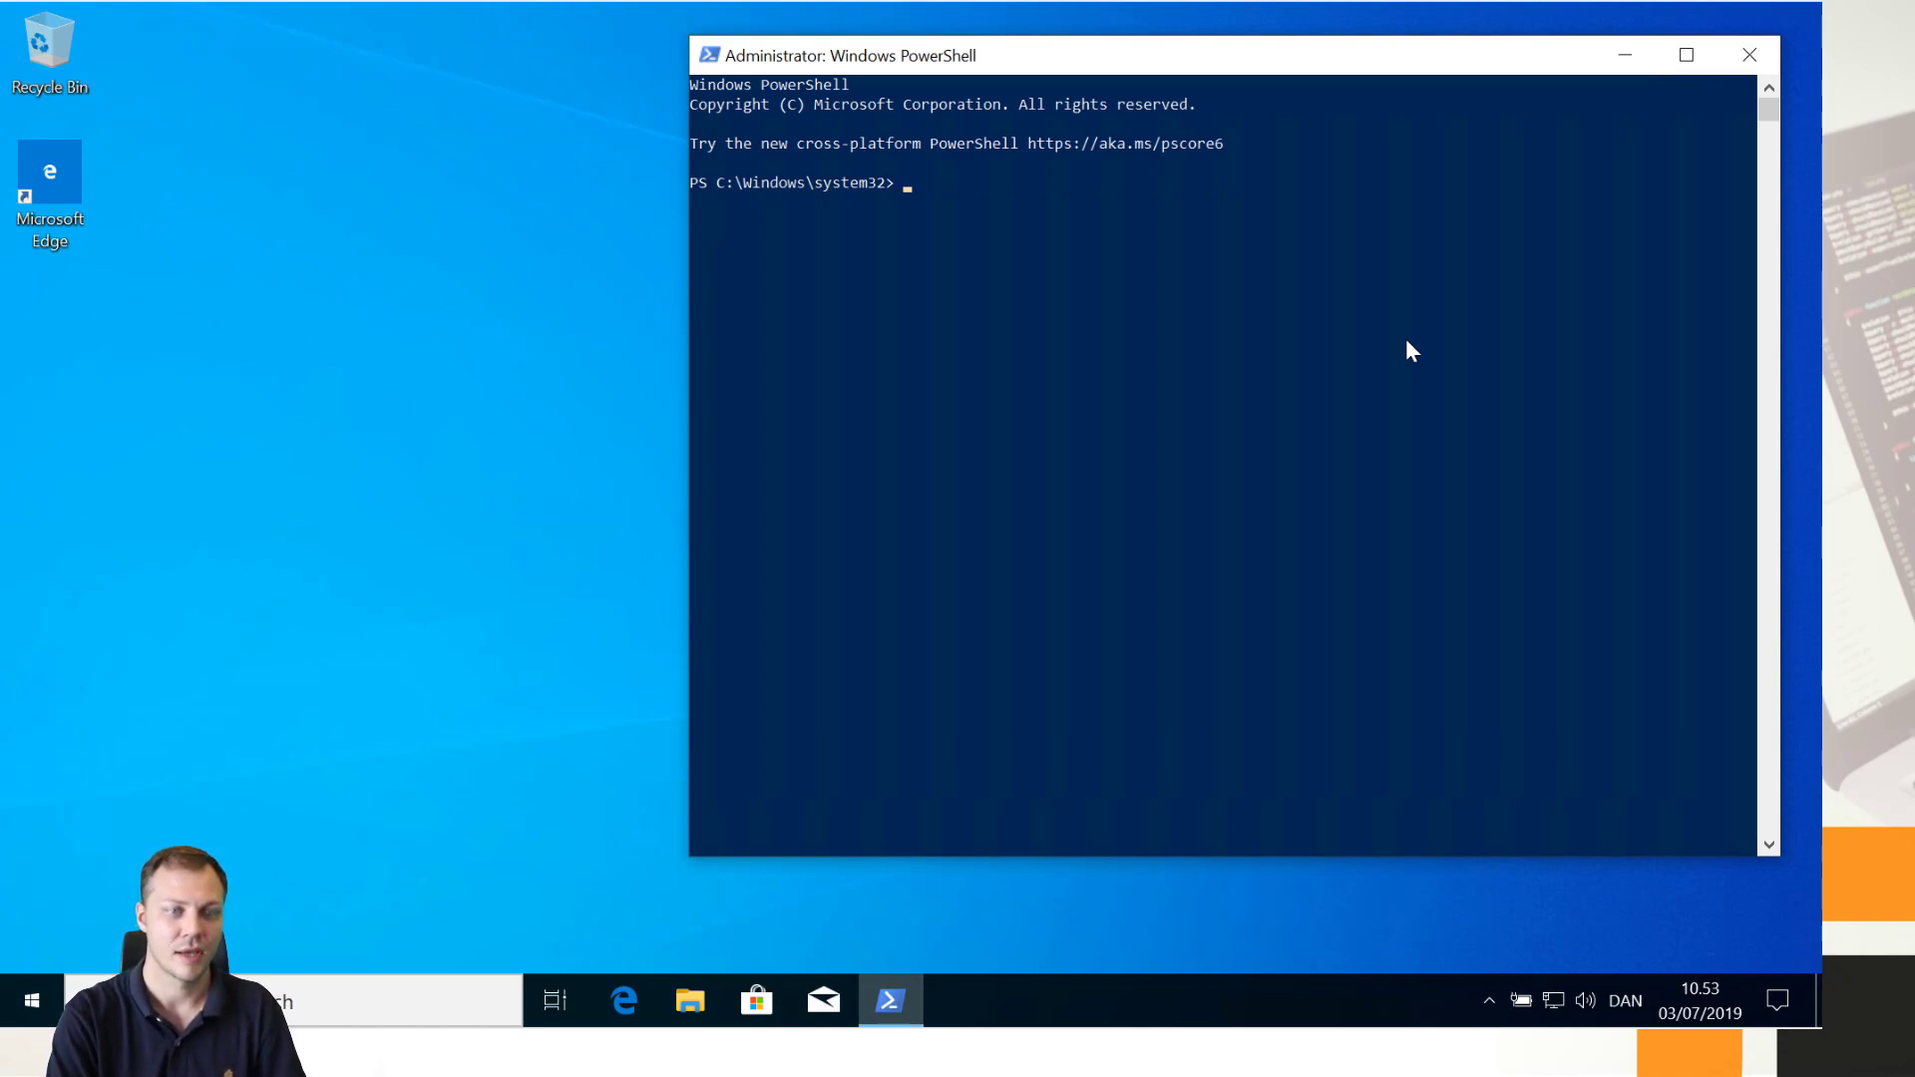
Step: Enter the Enable-WindowsOptionalFeature cmdlet name at the PowerShell prompt without running it
{"action": "type", "text": "Ena"}
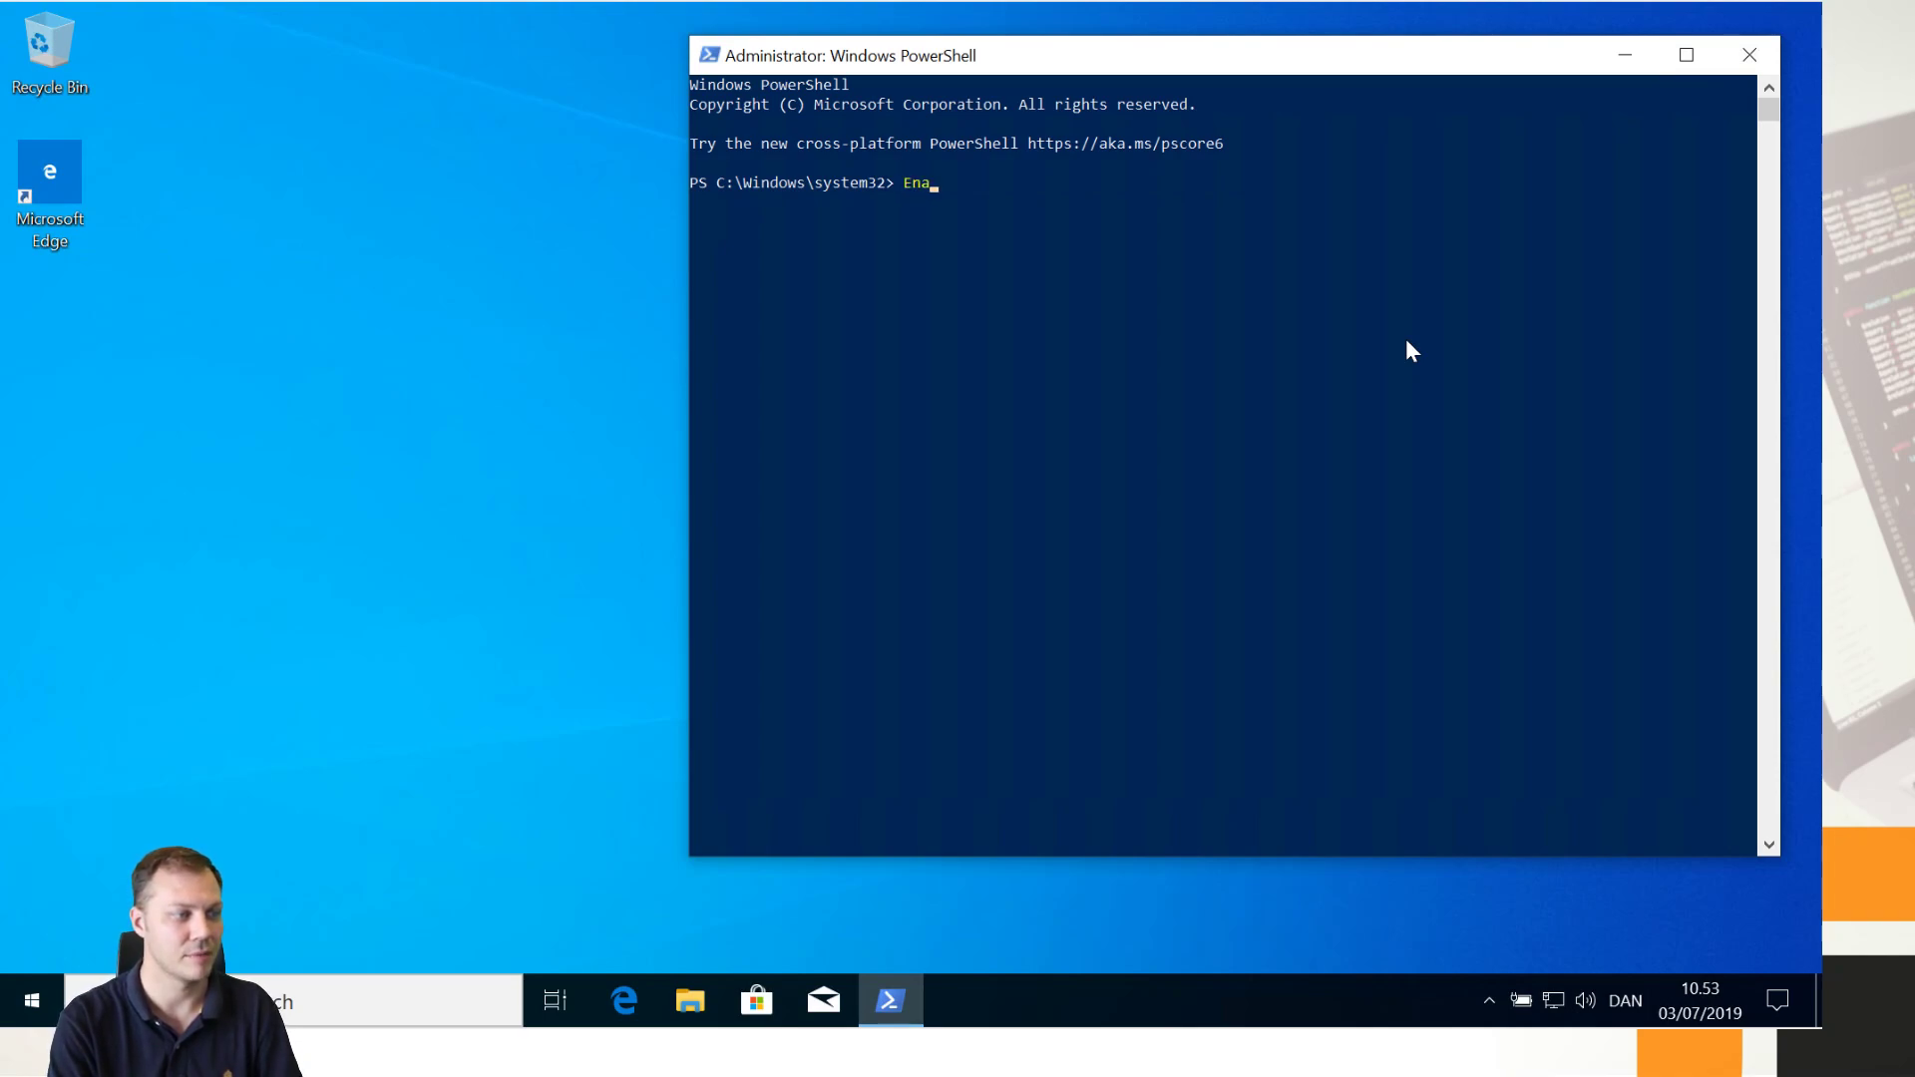
{"action": "key", "text": "Tab"}
{"action": "key", "text": "BackSpace"}
{"action": "key", "text": "BackSpace"}
{"action": "key", "text": "BackSpace"}
{"action": "key", "text": "BackSpace"}
{"action": "key", "text": "BackSpace"}
{"action": "key", "text": "BackSpace"}
{"action": "key", "text": "BackSpace"}
{"action": "key", "text": "BackSpace"}
{"action": "key", "text": "BackSpace"}
{"action": "key", "text": "BackSpace"}
{"action": "key", "text": "BackSpace"}
{"action": "key", "text": "BackSpace"}
{"action": "key", "text": "BackSpace"}
{"action": "key", "text": "BackSpace"}
{"action": "key", "text": "BackSpace"}
{"action": "key", "text": "BackSpace"}
{"action": "key", "text": "BackSpace"}
{"action": "key", "text": "BackSpace"}
{"action": "key", "text": "BackSpace"}
{"action": "key", "text": "BackSpace"}
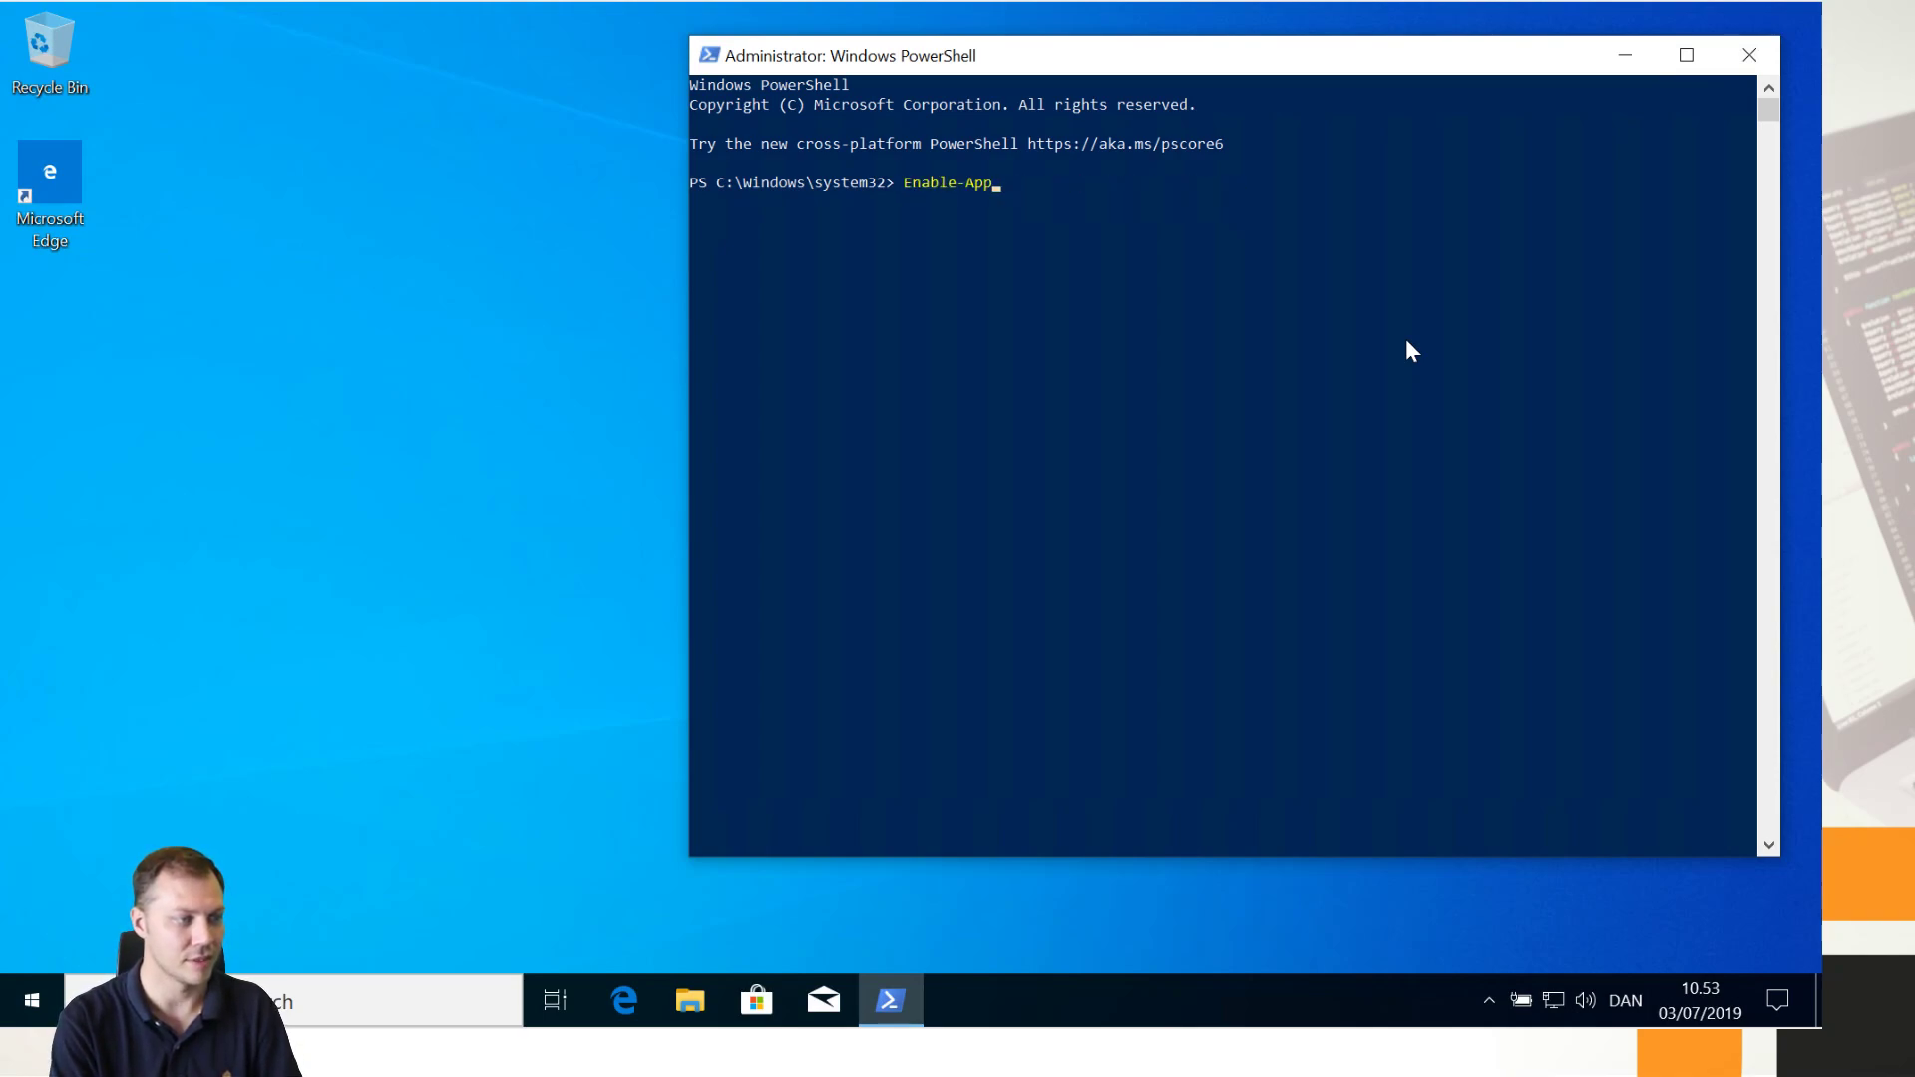
{"action": "type", "text": "Win"}
{"action": "key", "text": "Tab"}
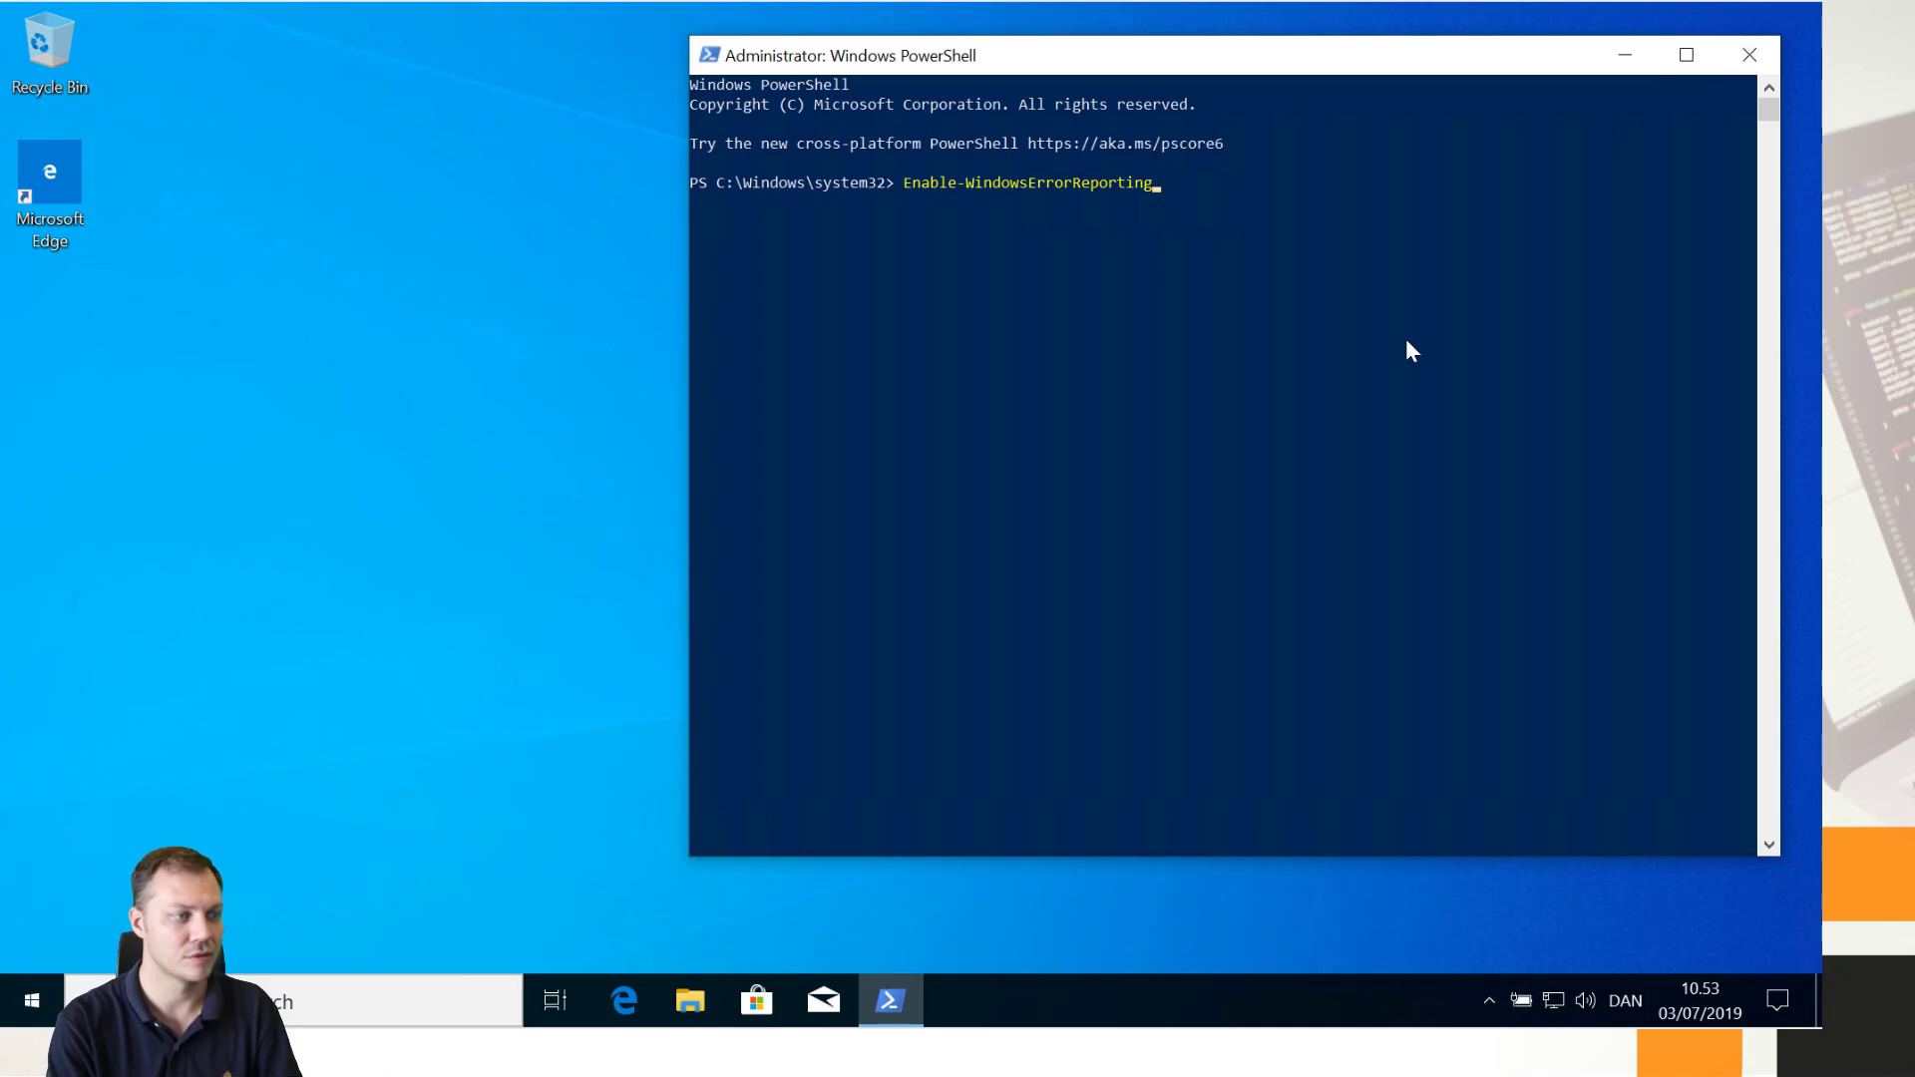
{"action": "key", "text": "Tab"}
Step: Complete the cmdlet with -Online -FeatureName Microsoft-Hyper-V -All -NoRestart and run it to enable Hyper-V
{"action": "type", "text": "-"}
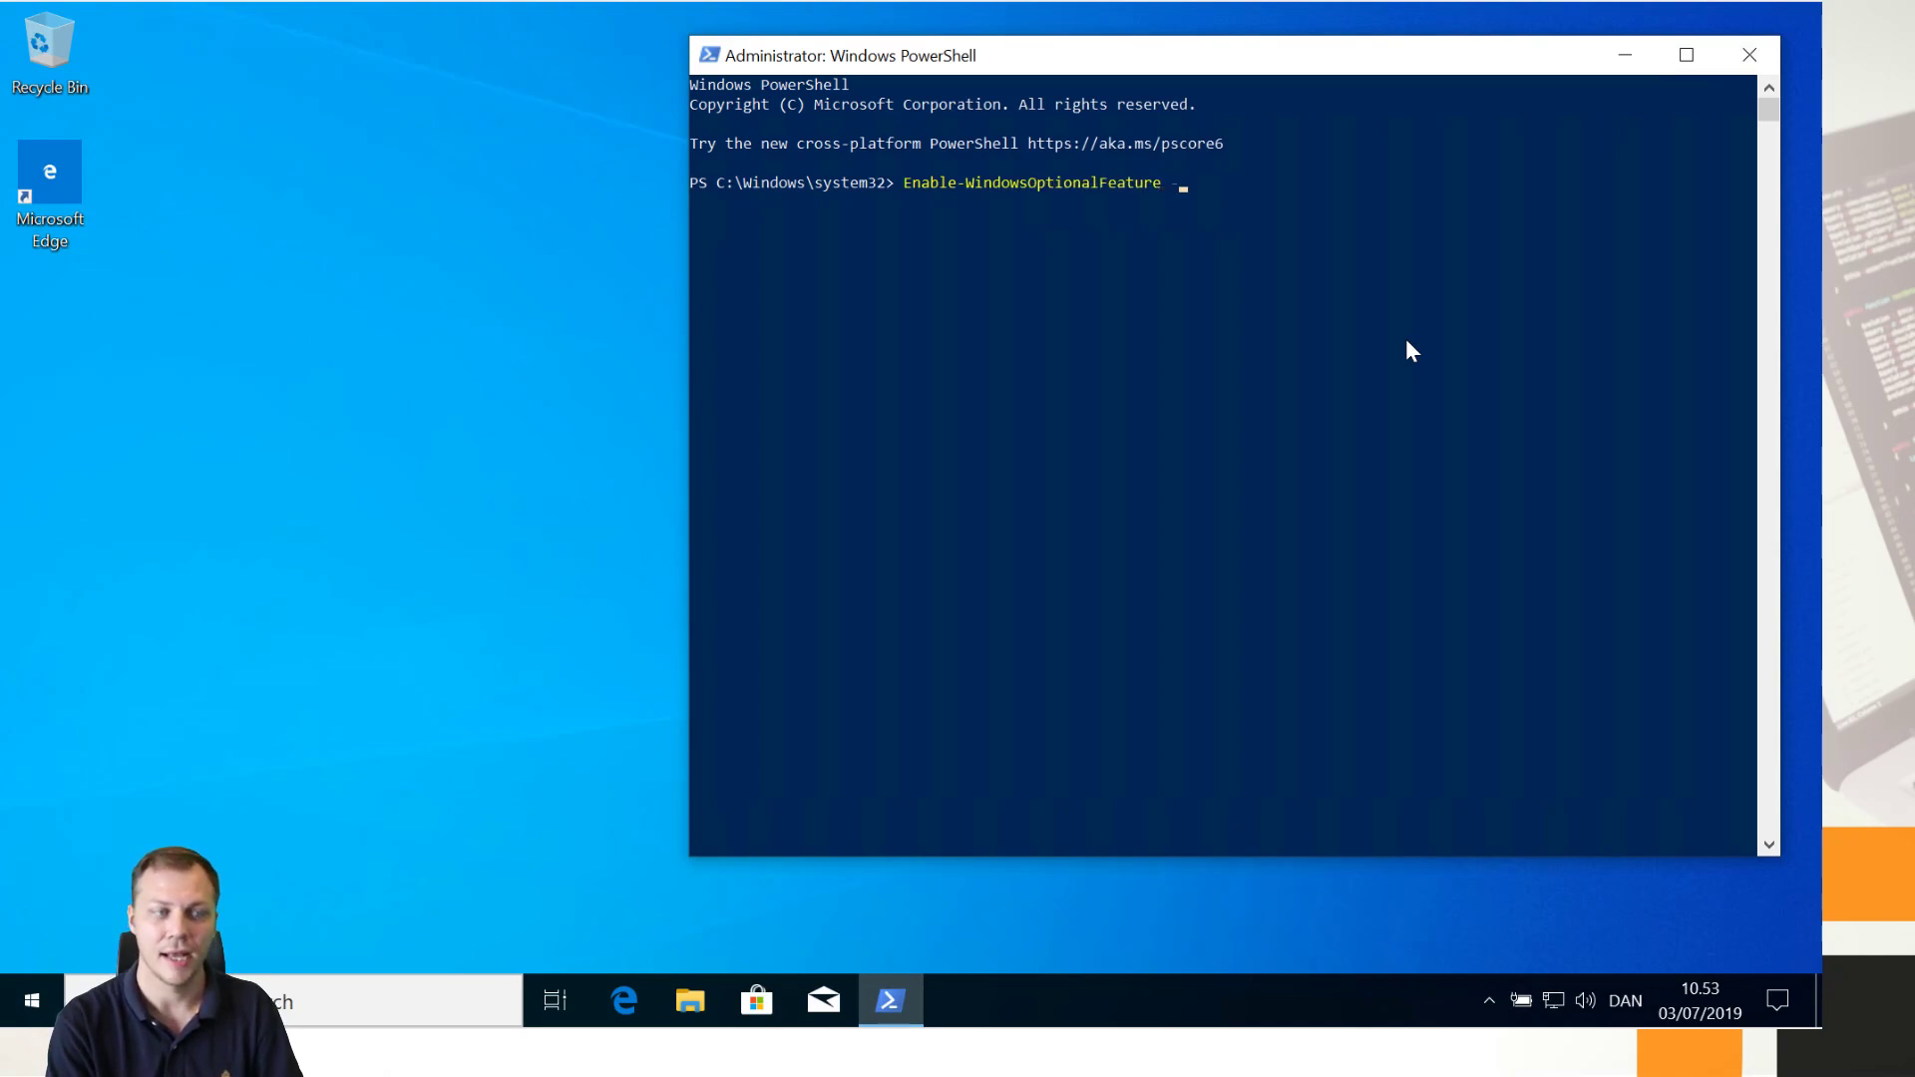
{"action": "type", "text": "online"}
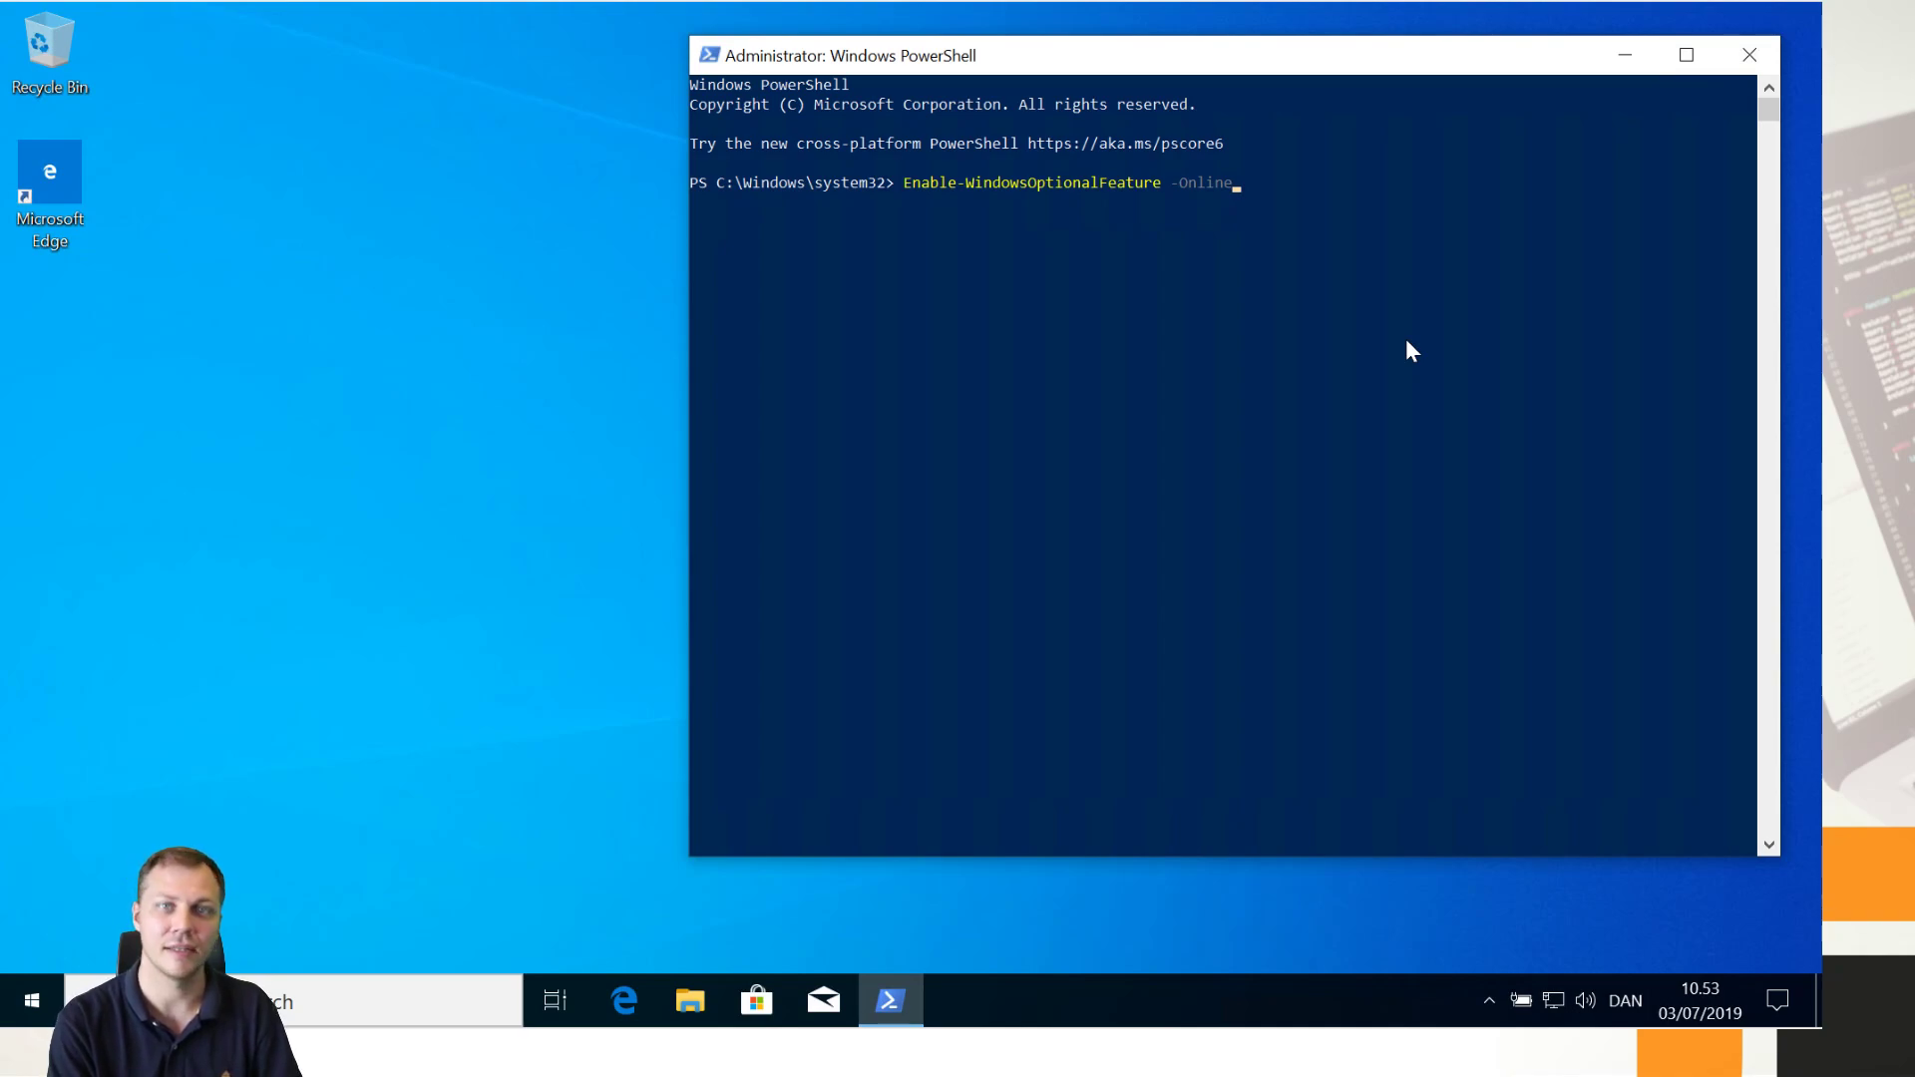
{"action": "type", "text": " -FeatureName"}
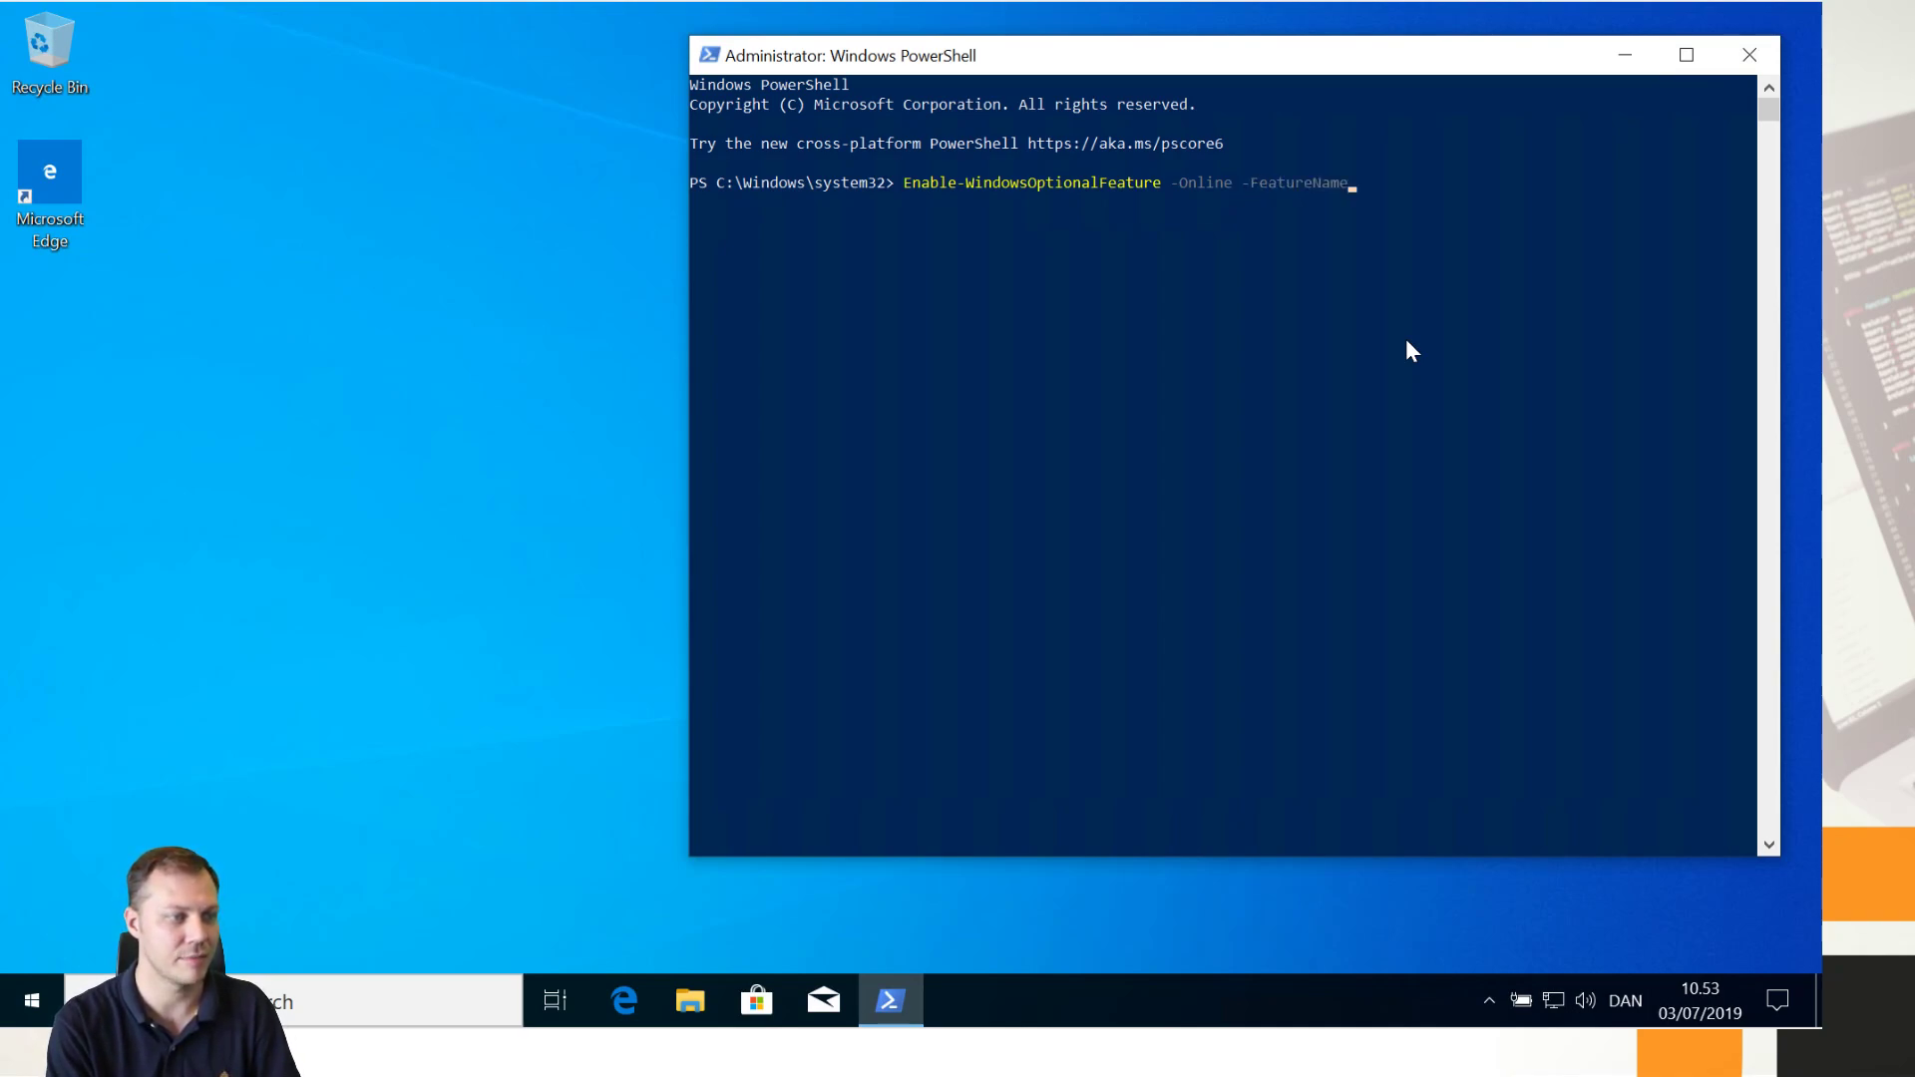
{"action": "type", "text": " Micro"}
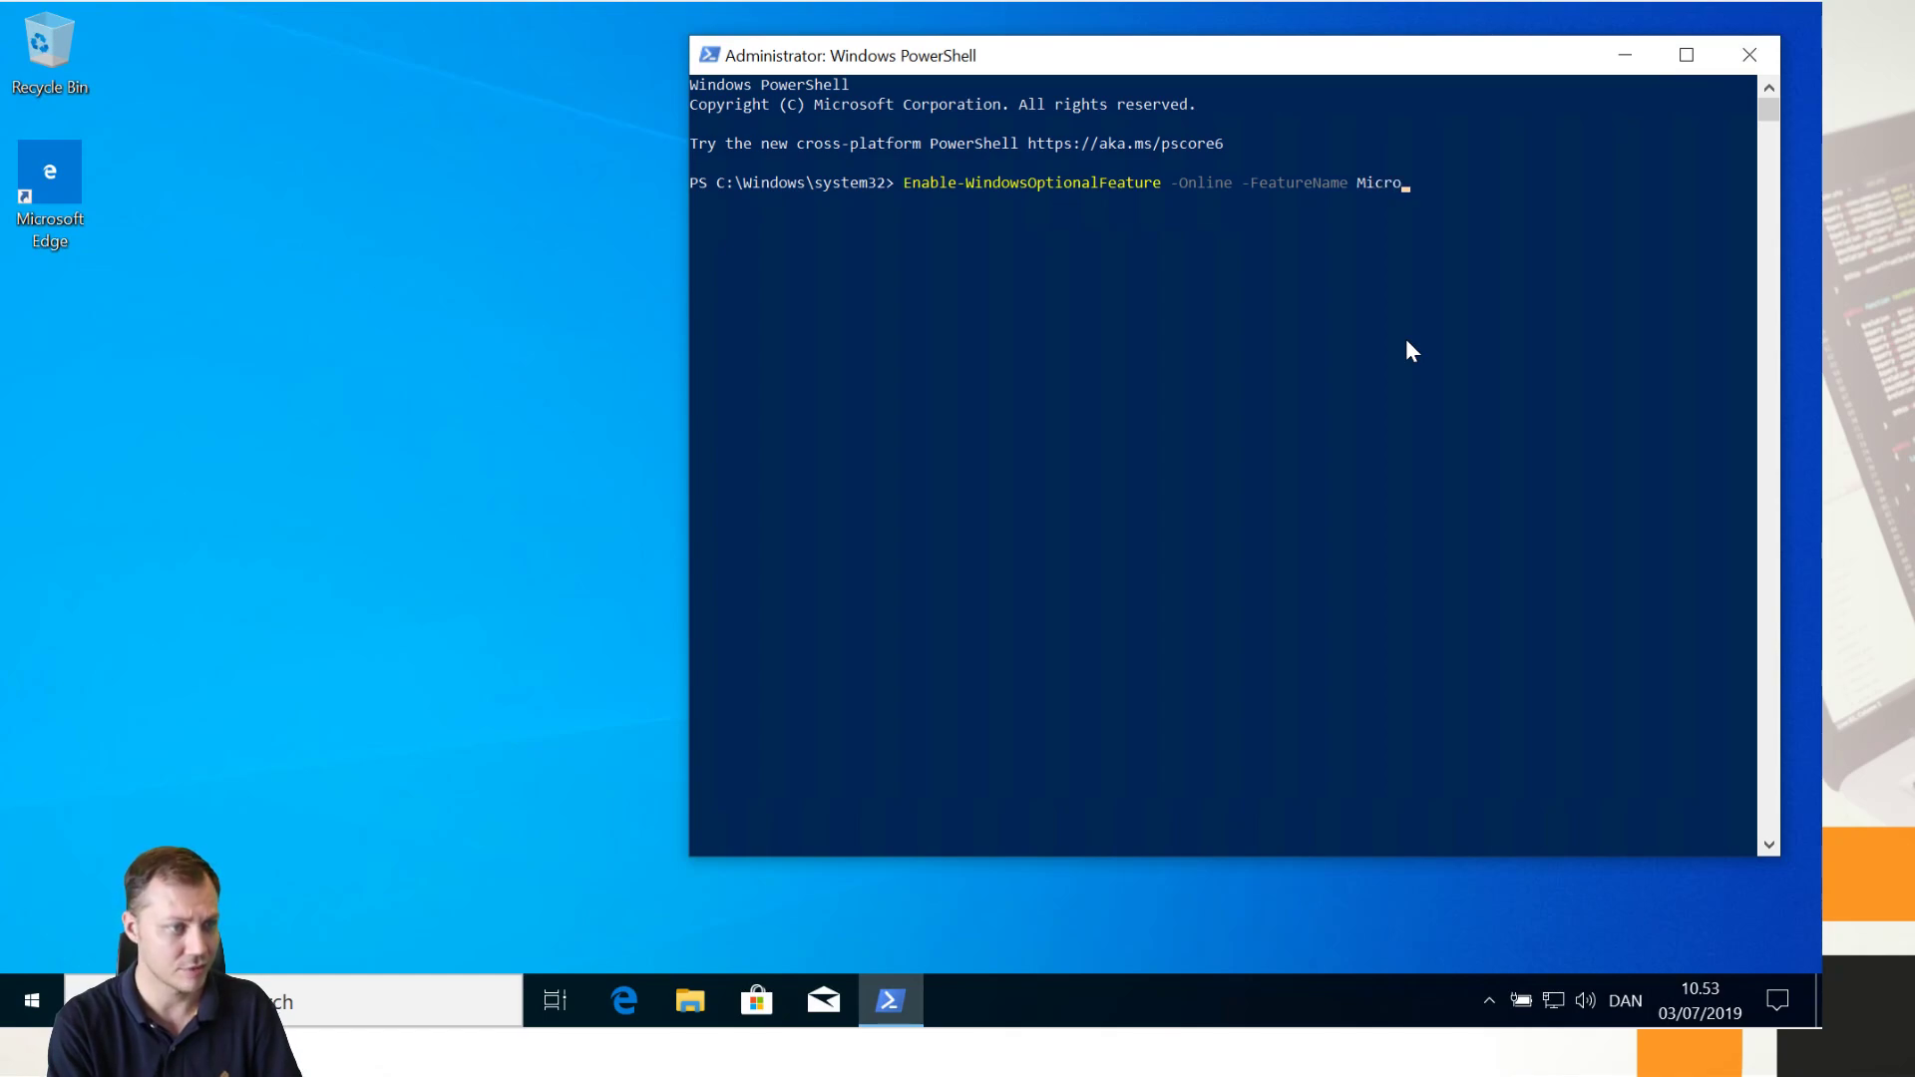
{"action": "type", "text": "soft-Hyper"}
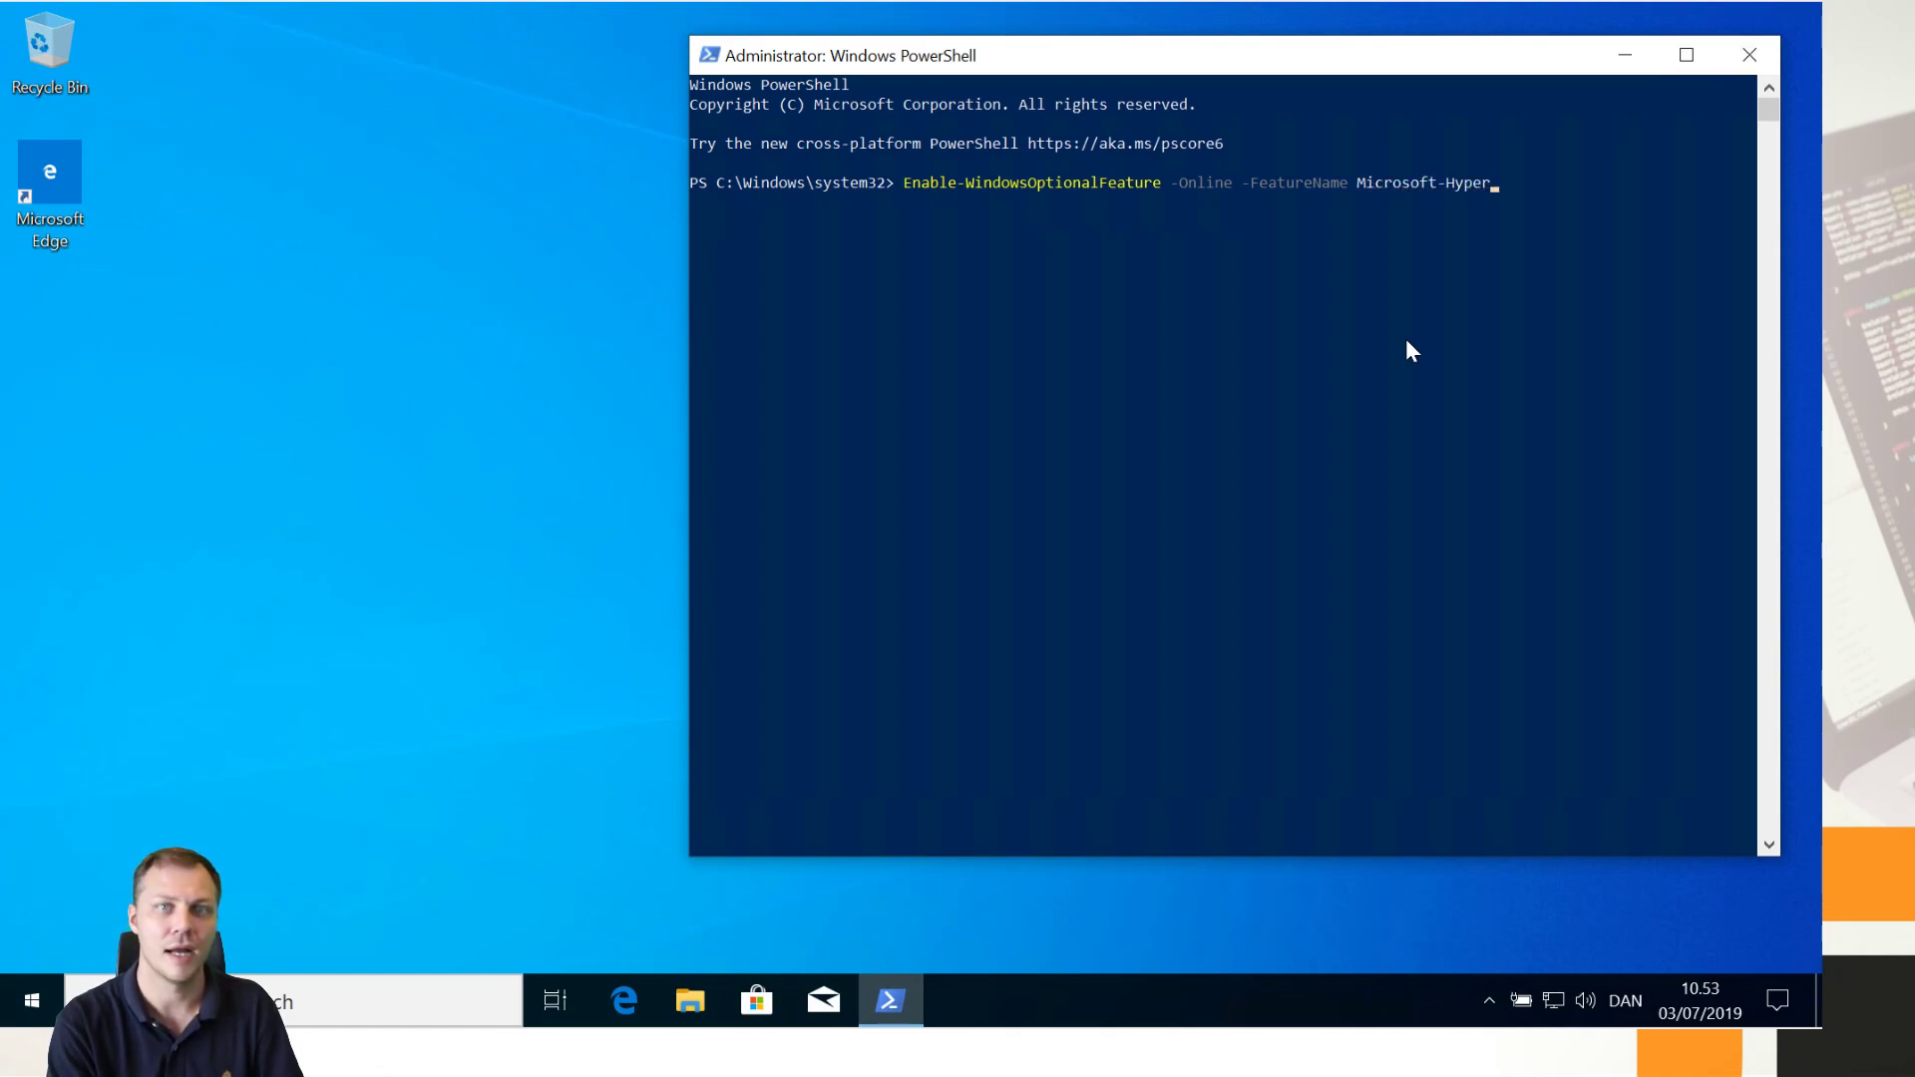
{"action": "type", "text": "-V -Add"}
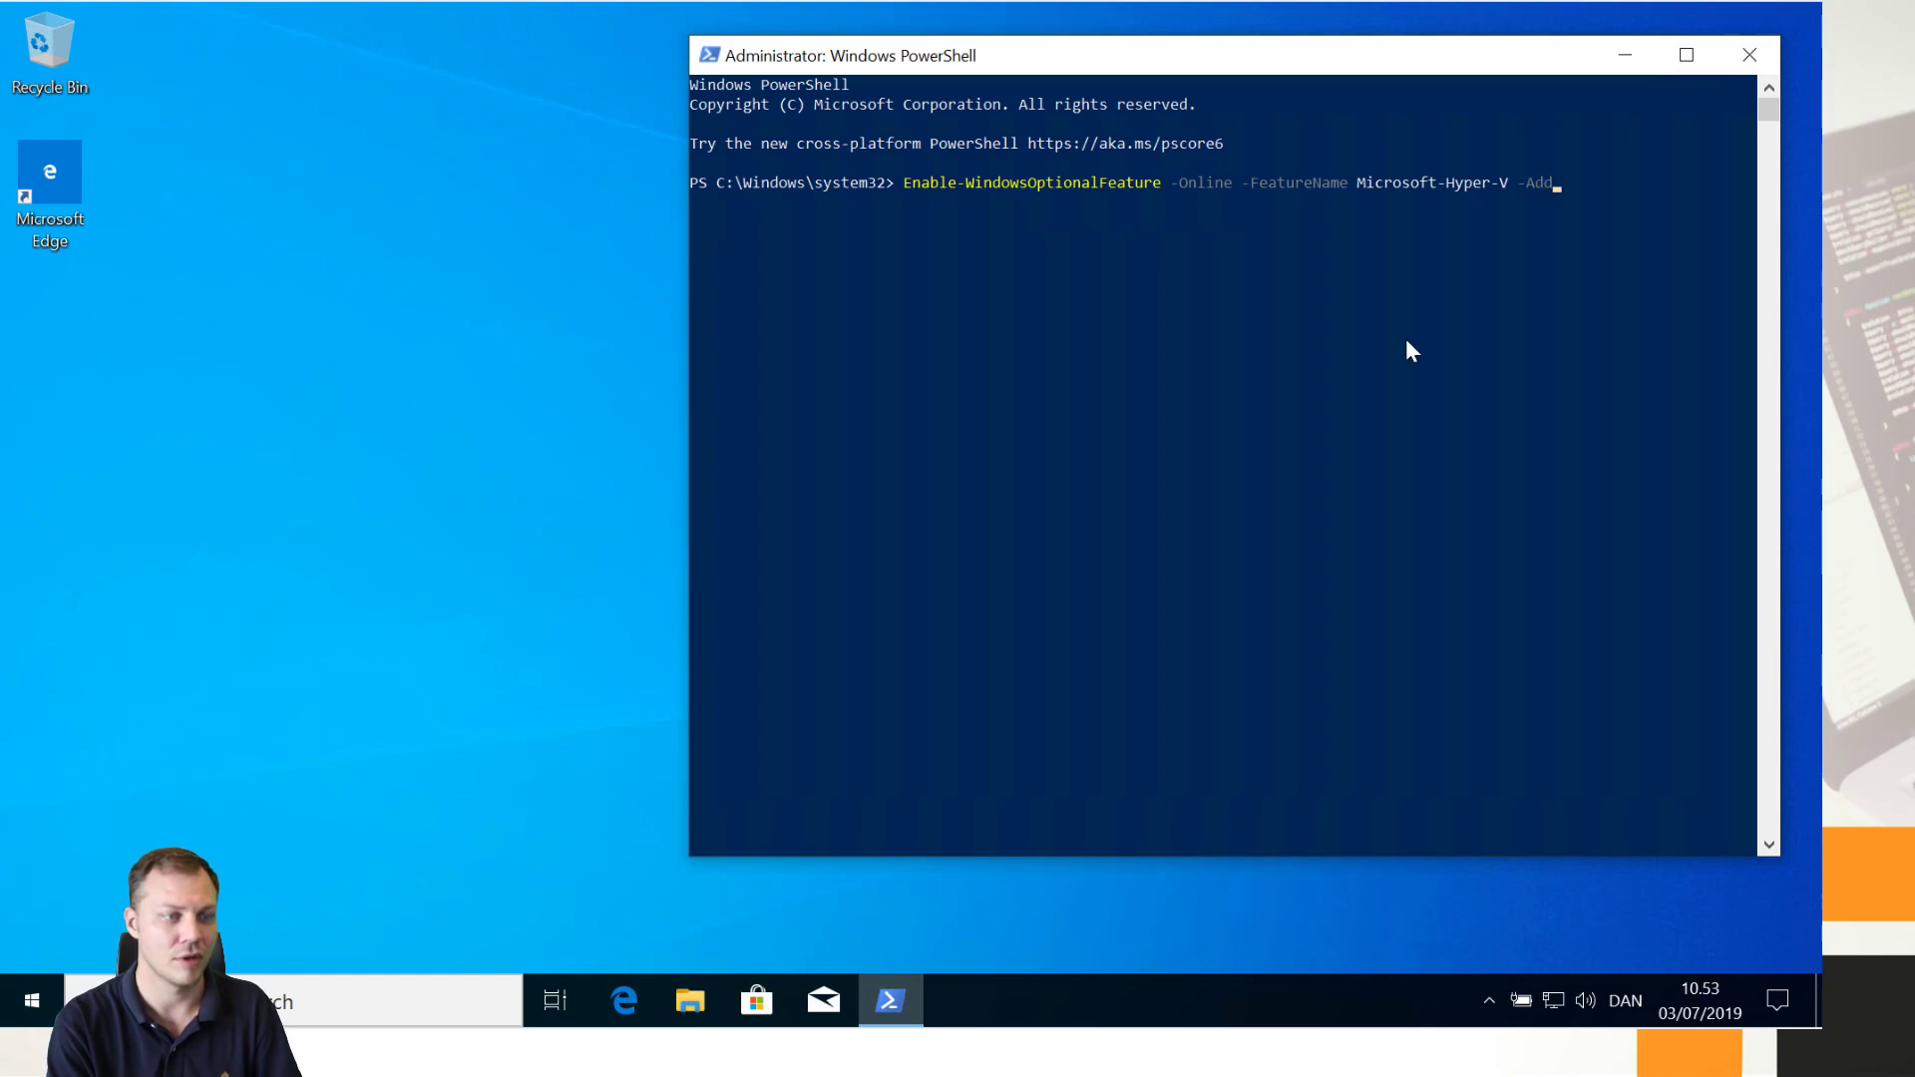
{"action": "key", "text": "BackSpace"}
{"action": "type", "text": "ll -"}
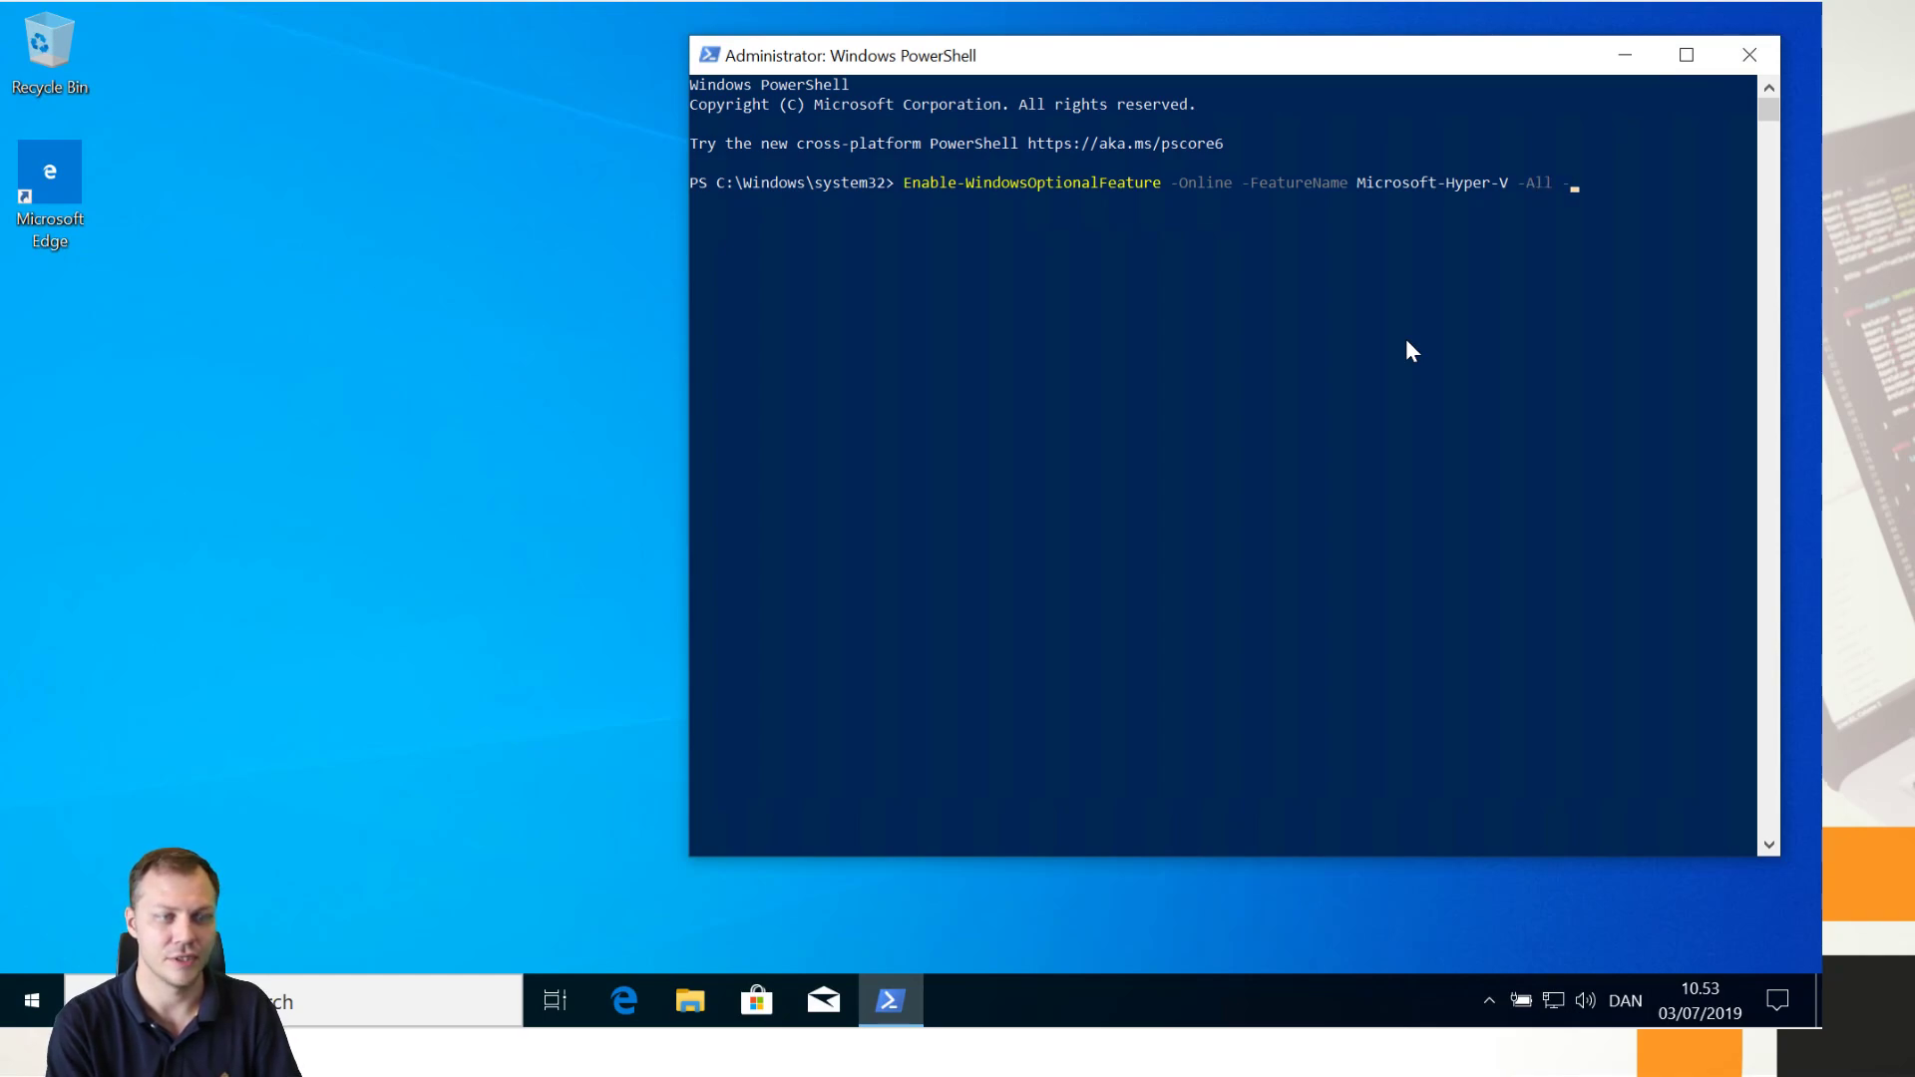
{"action": "type", "text": "NoRes"}
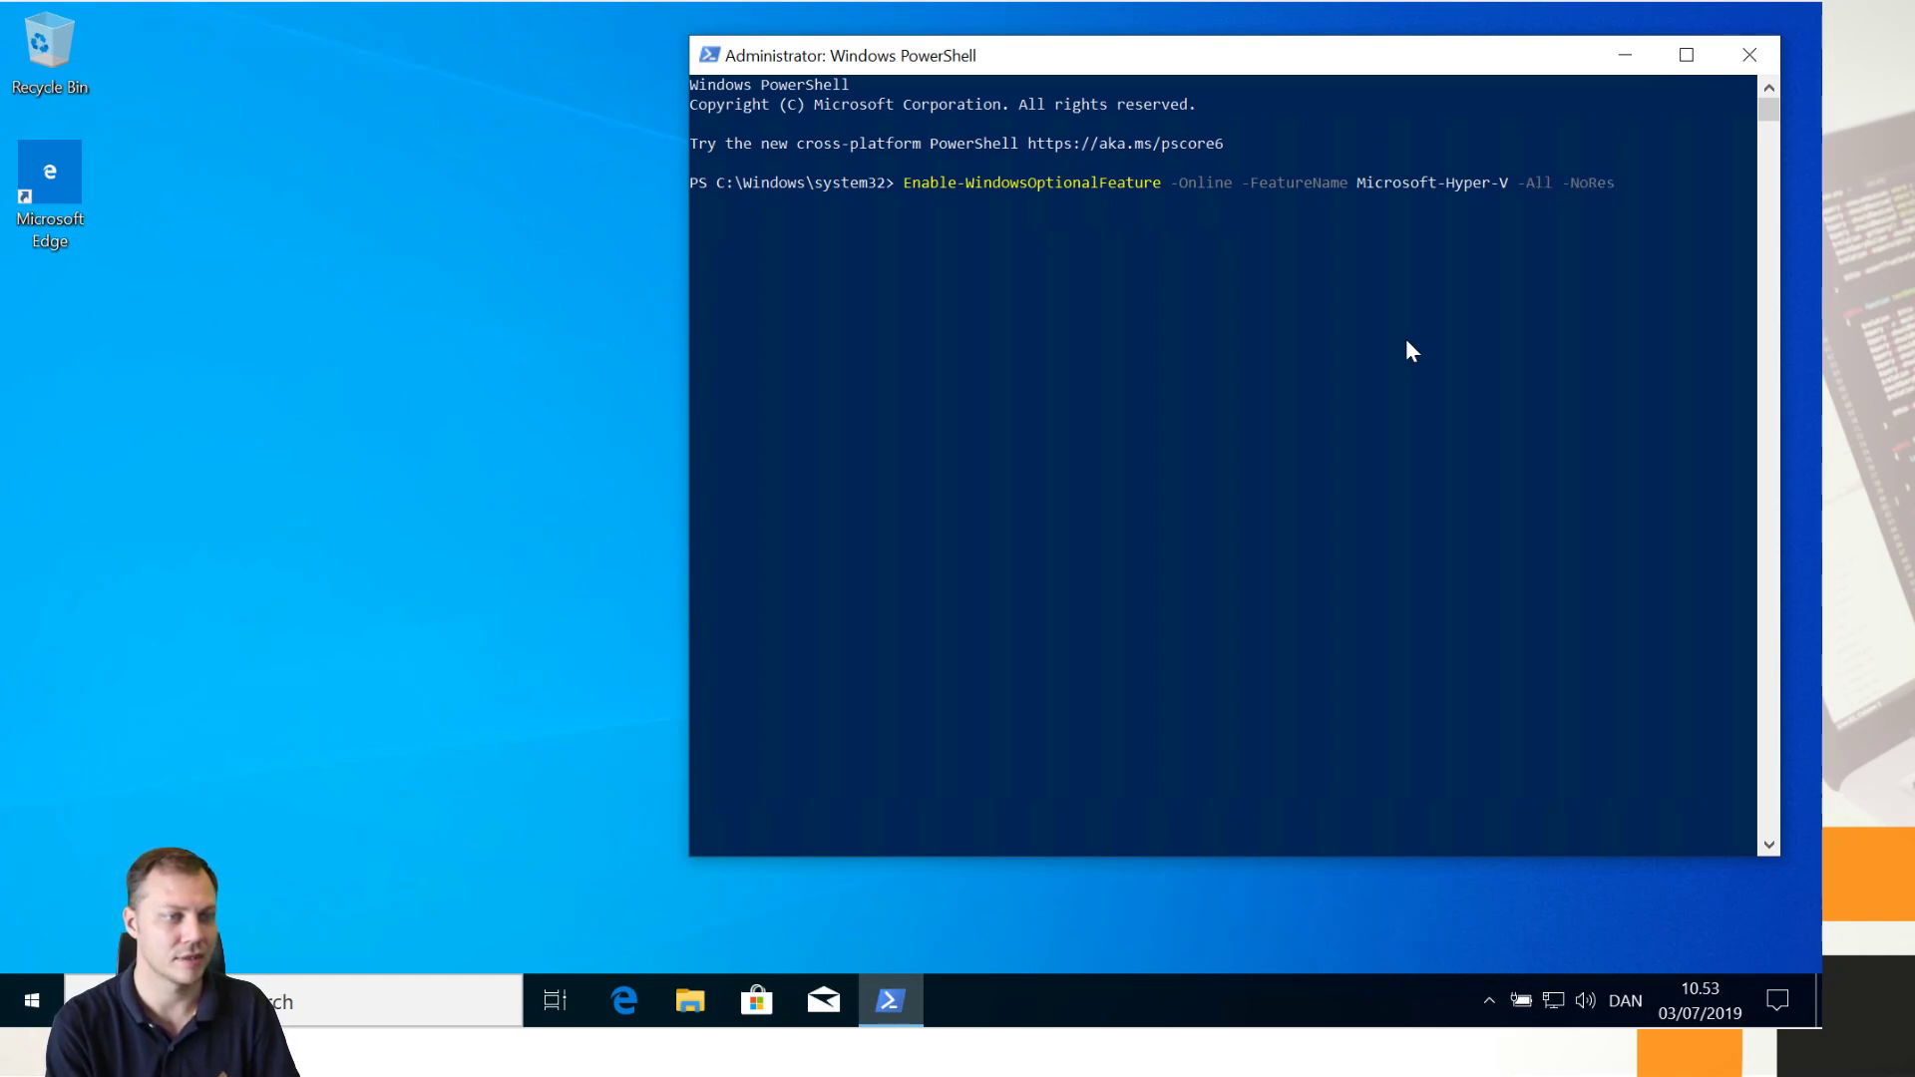
{"action": "key", "text": "Tab"}
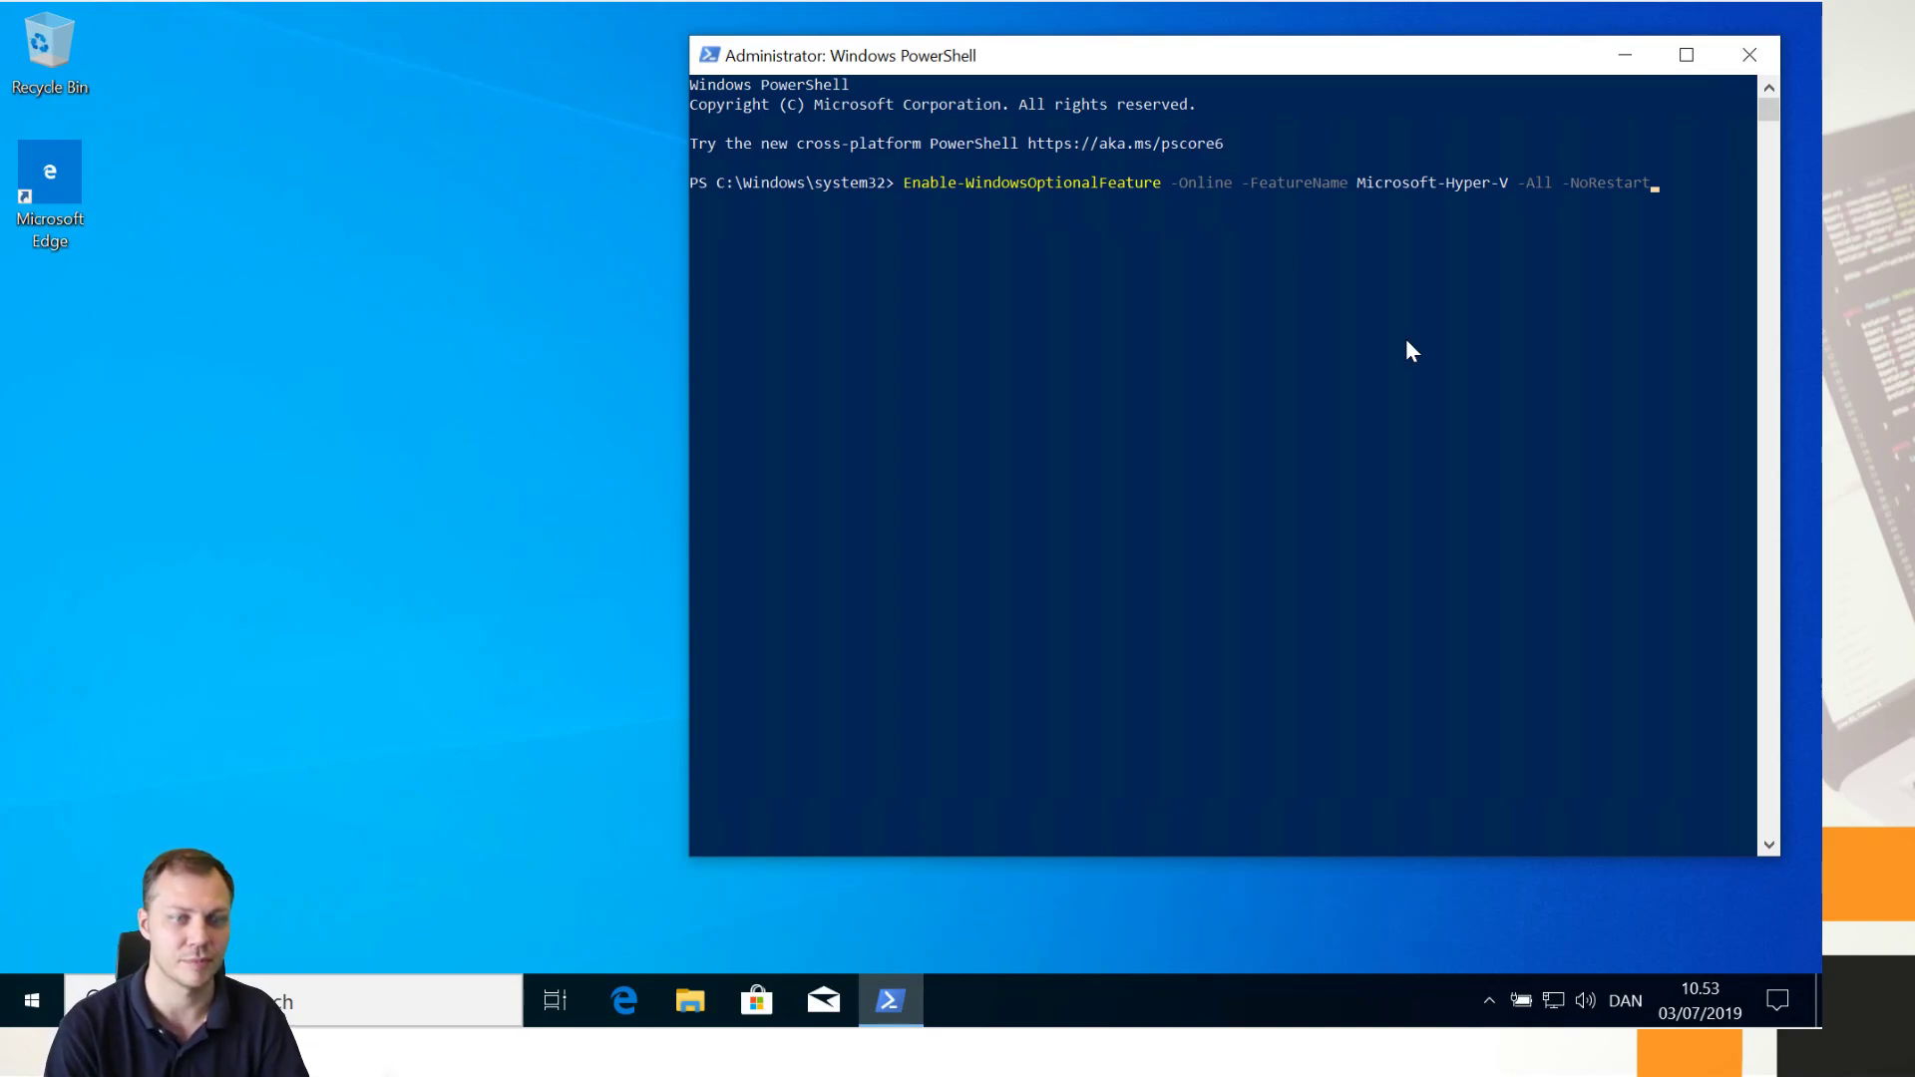
{"action": "key", "text": "Return"}
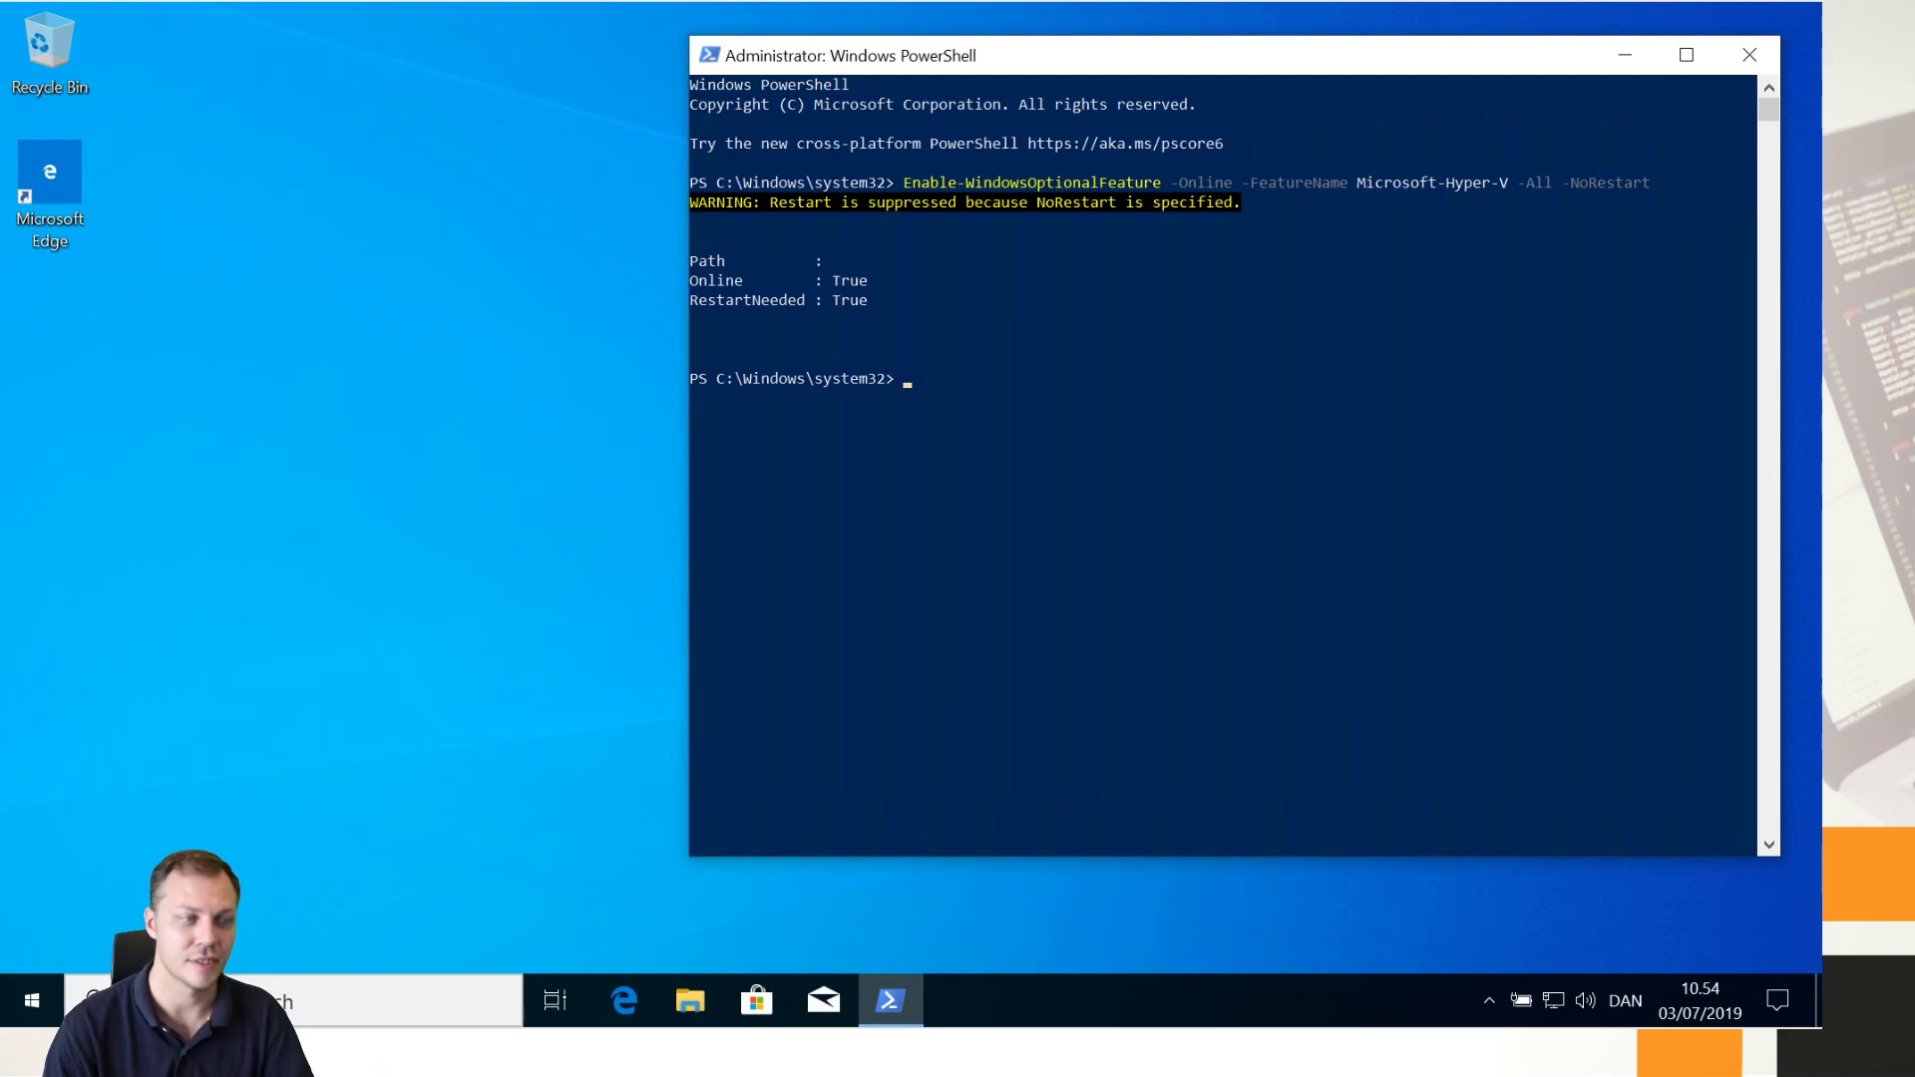
Step: Add the Hyper-V management tools by running Add-WindowsCapability -Name rsat-Hyper-V-tools -Online
{"action": "left_click", "coordinate": [1111, 313]}
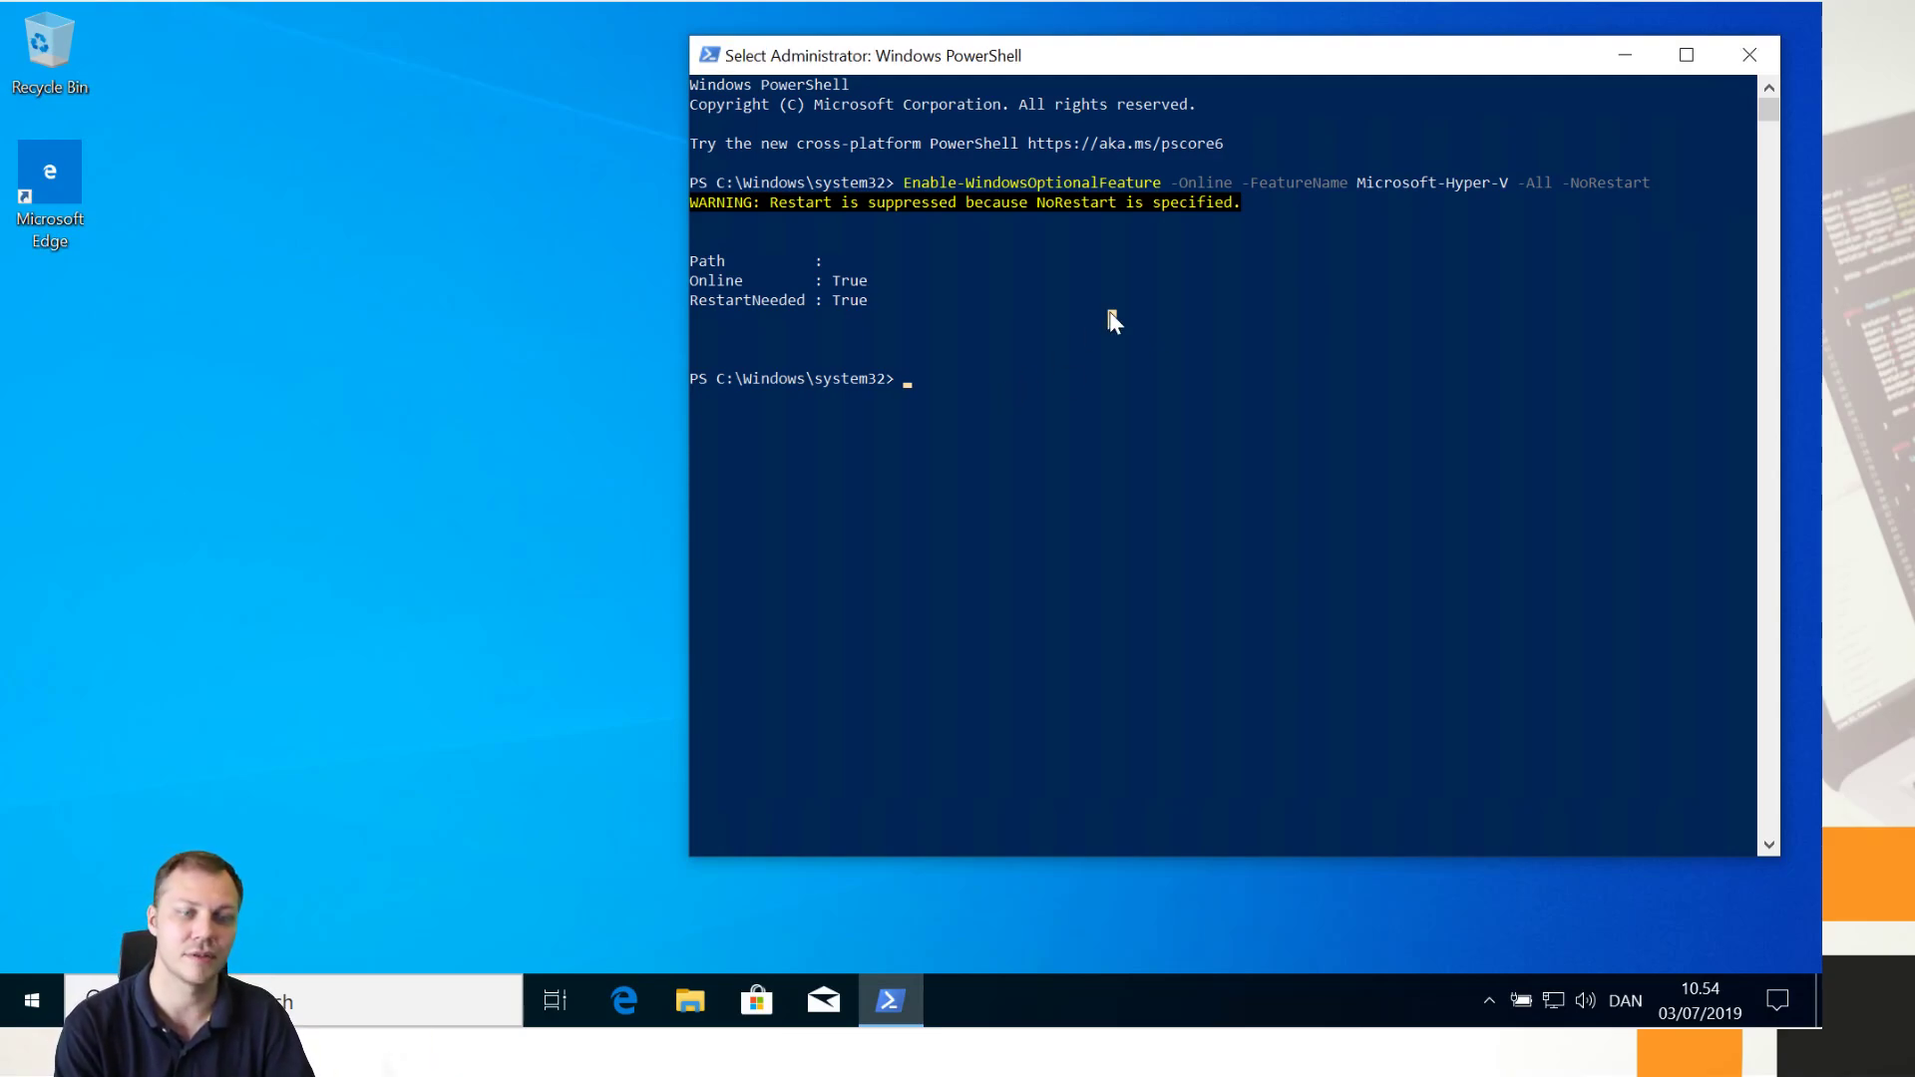
{"action": "type", "text": "ad"}
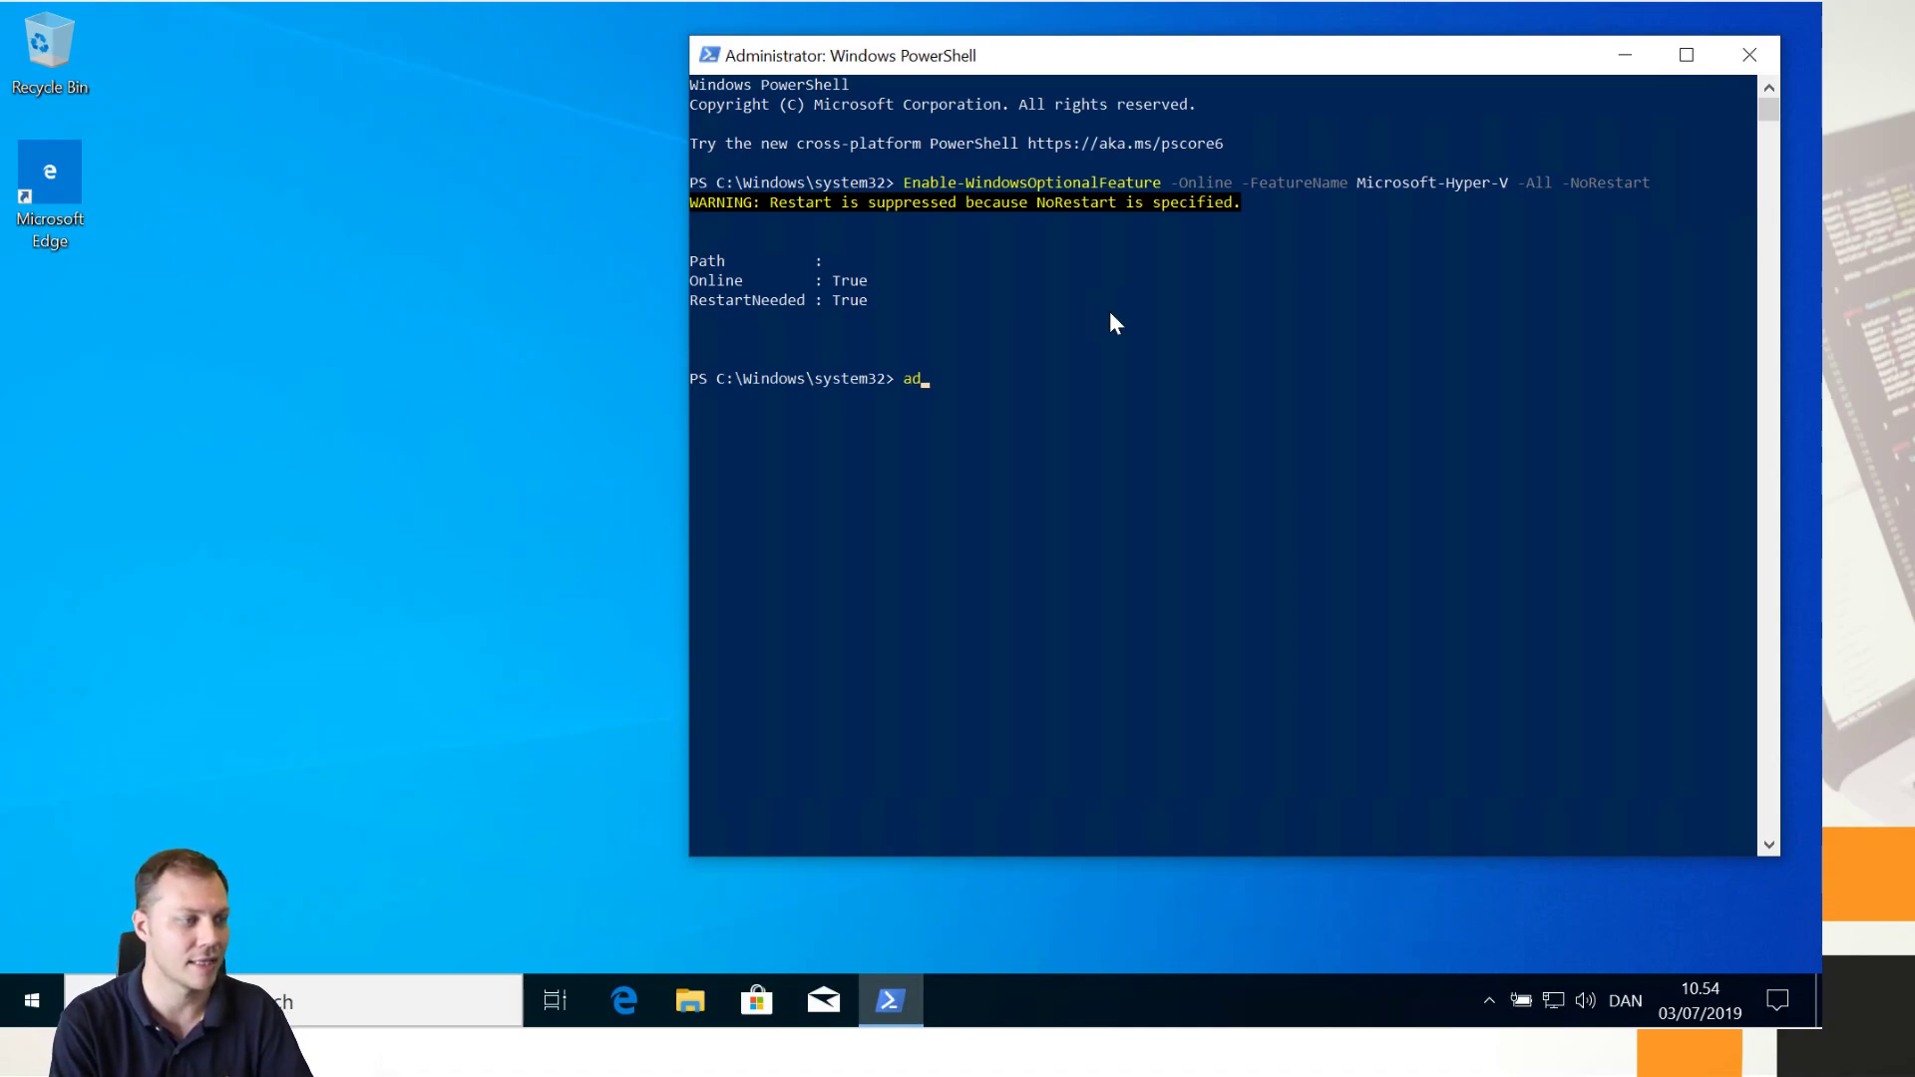
{"action": "type", "text": "d-windowsc"}
{"action": "key", "text": "Tab"}
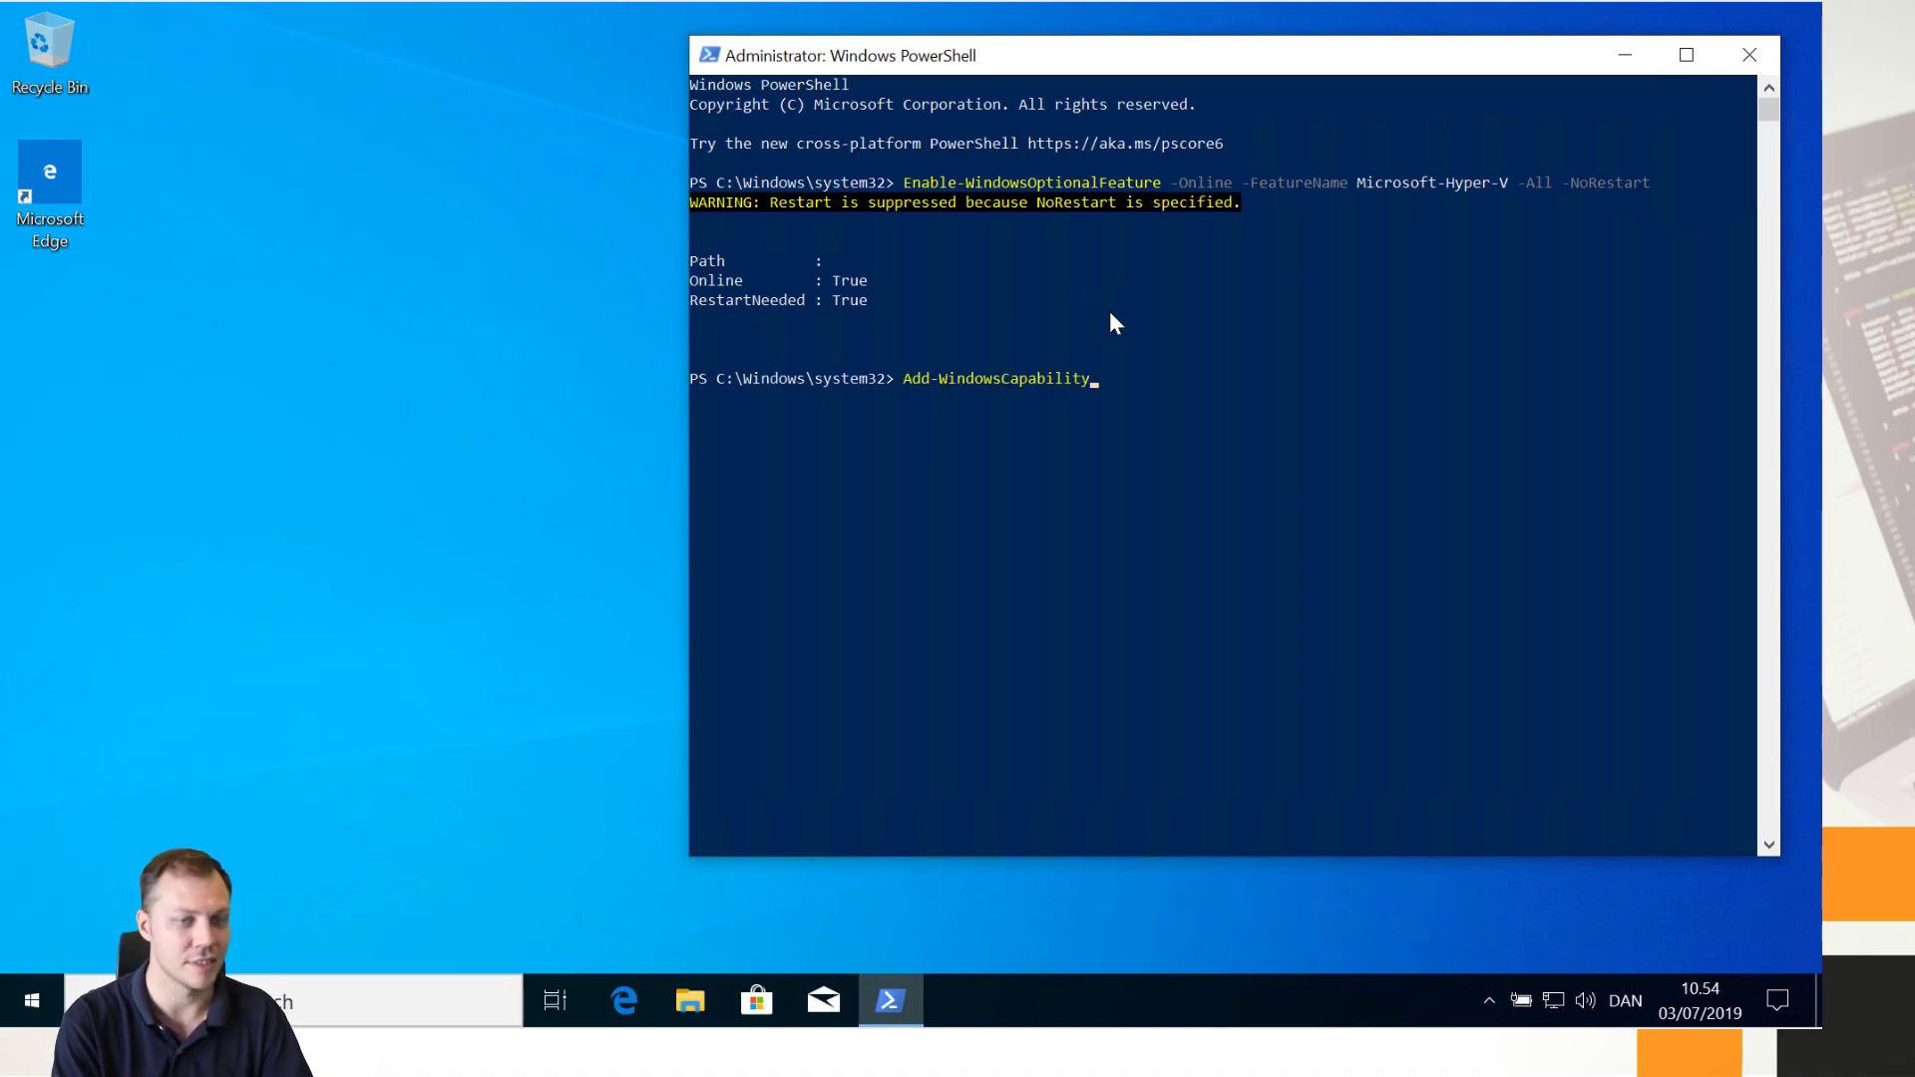
{"action": "type", "text": "-Name"}
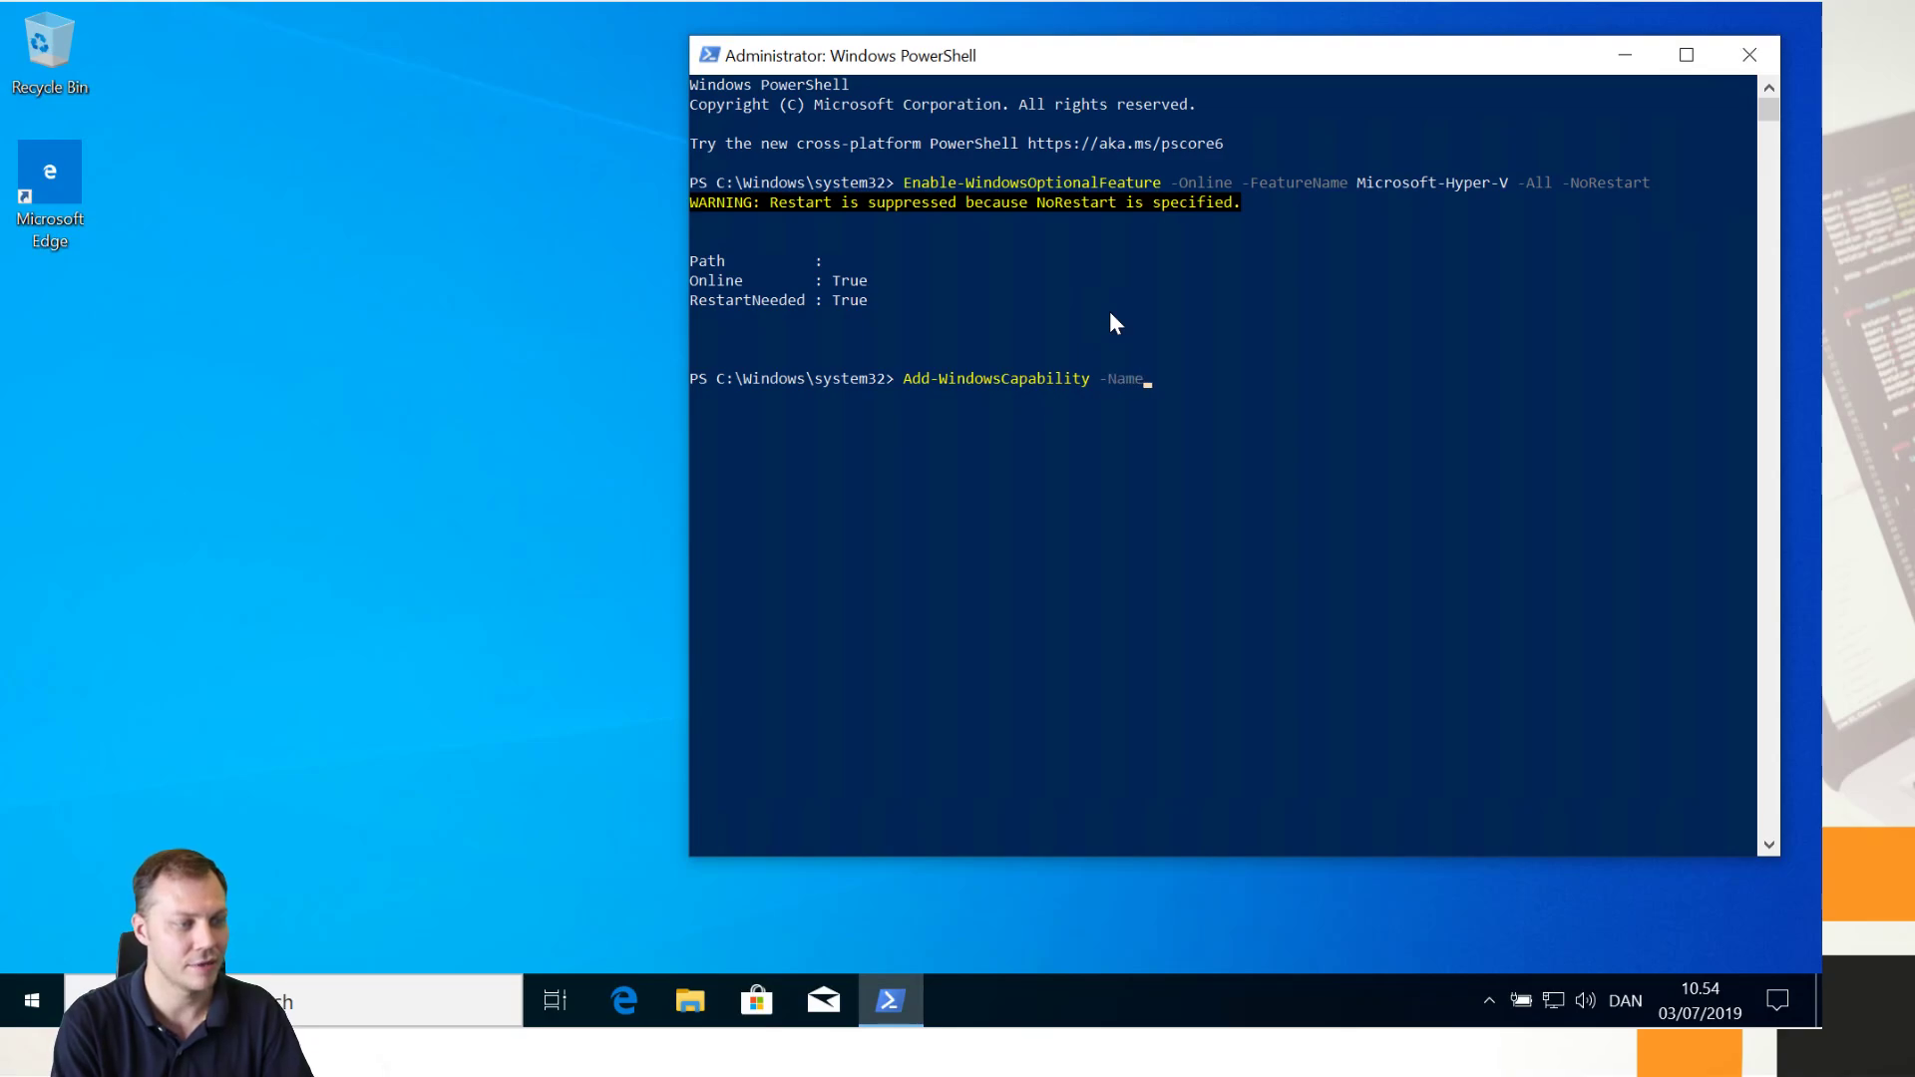
{"action": "type", "text": " rsat-"}
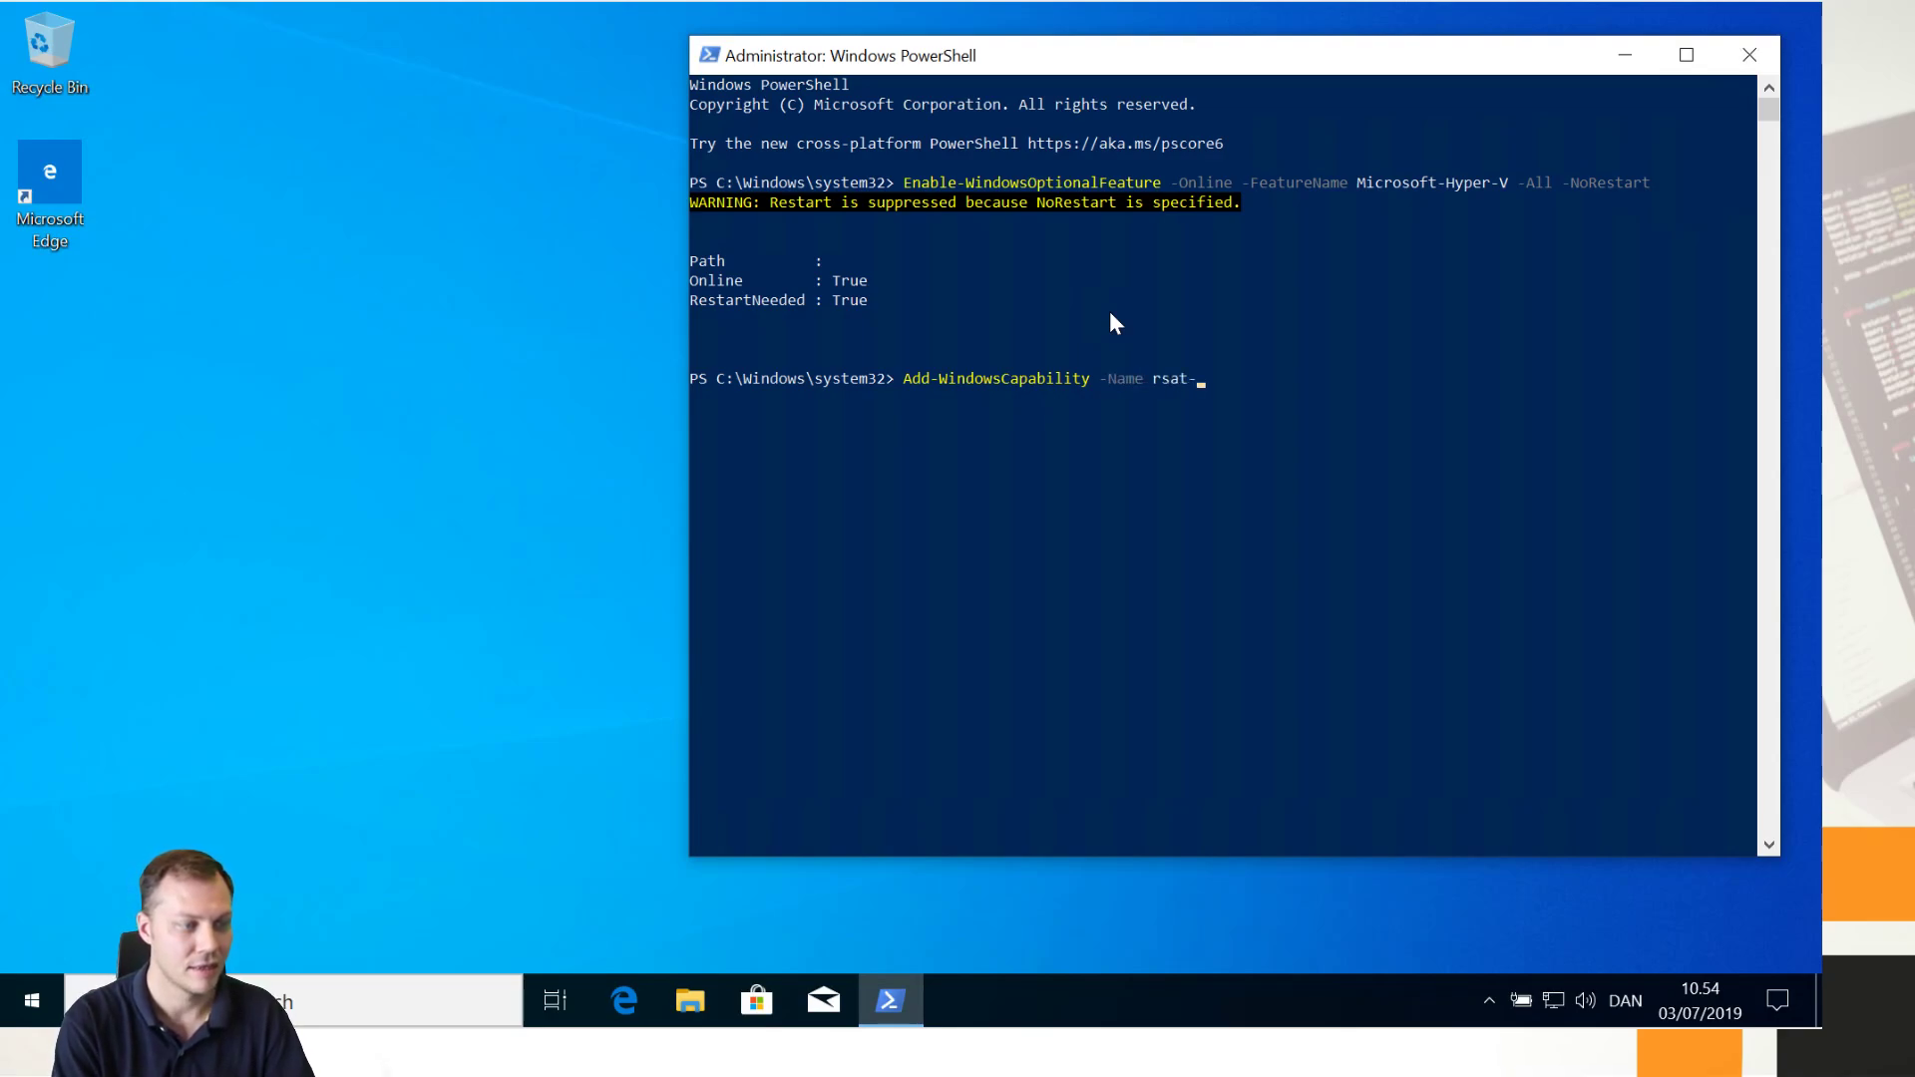
{"action": "type", "text": "Hyper-V-"}
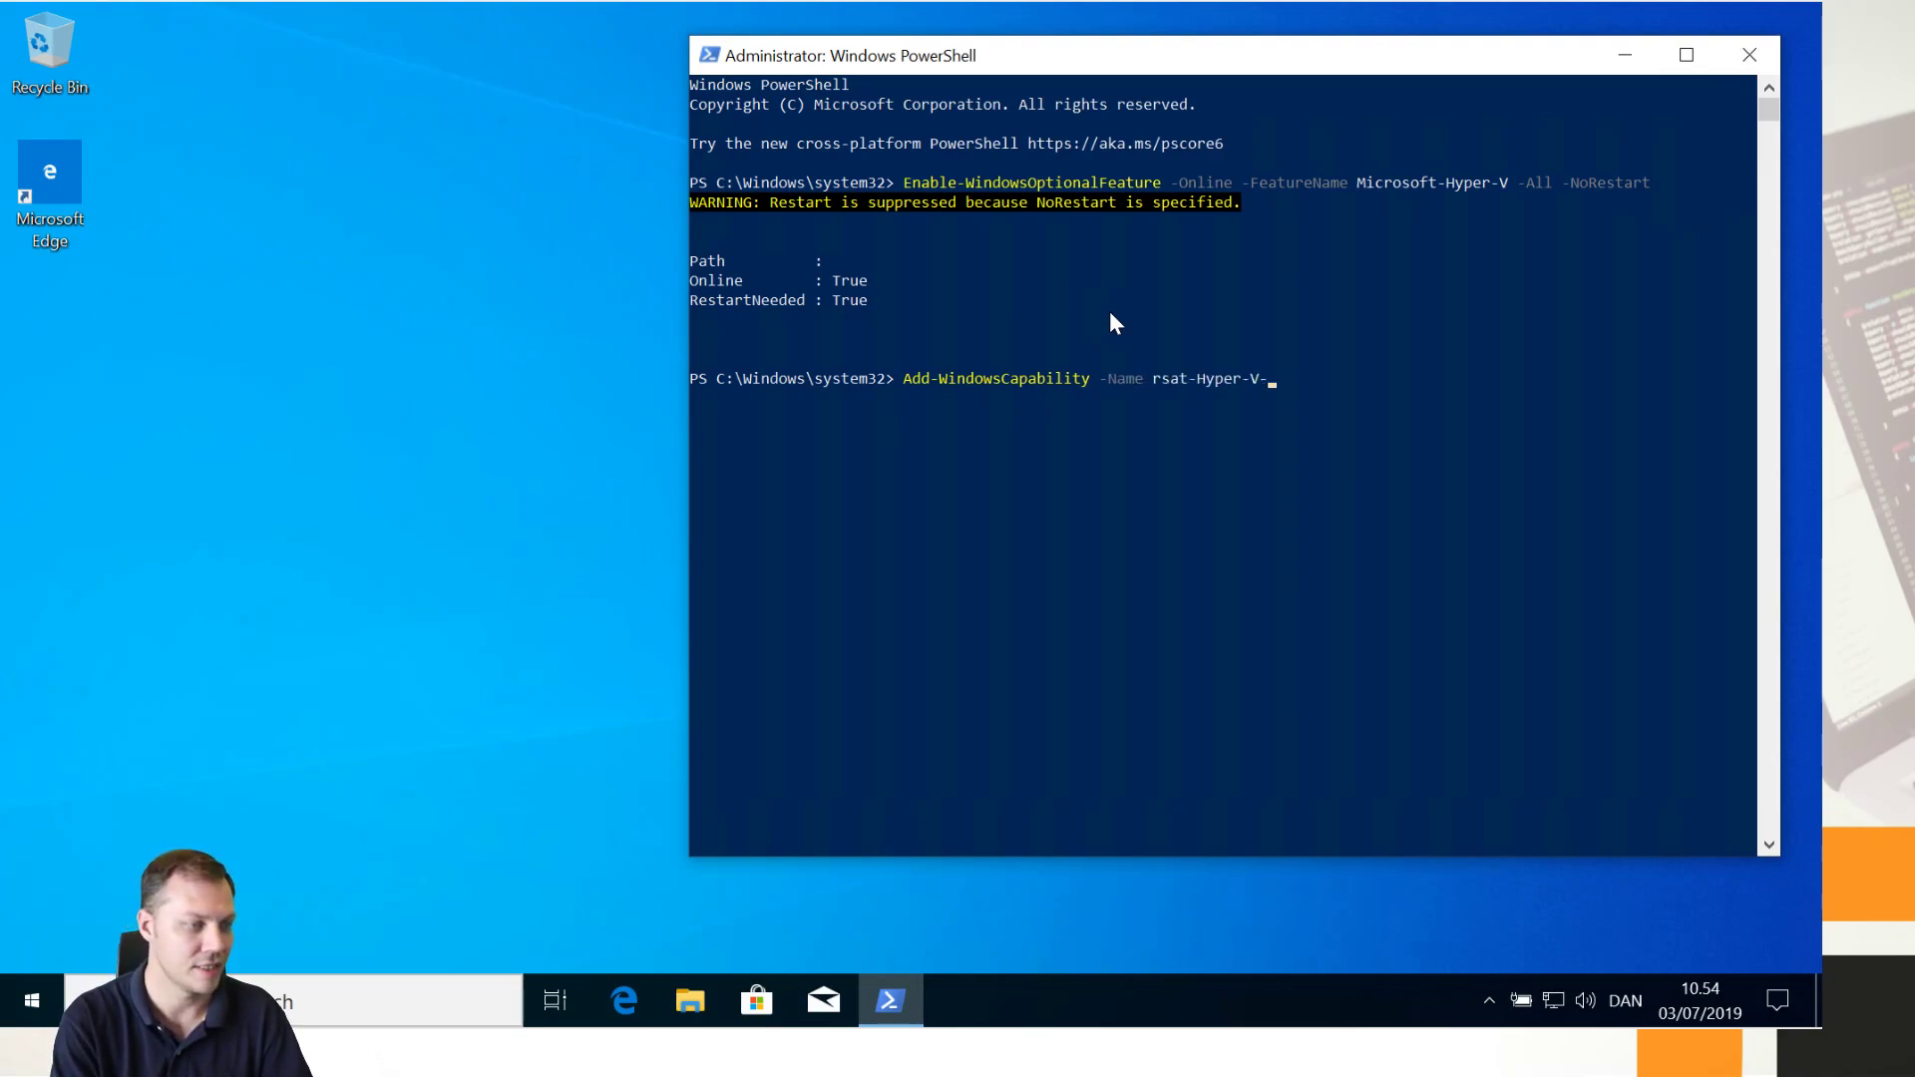
{"action": "type", "text": "tools -"}
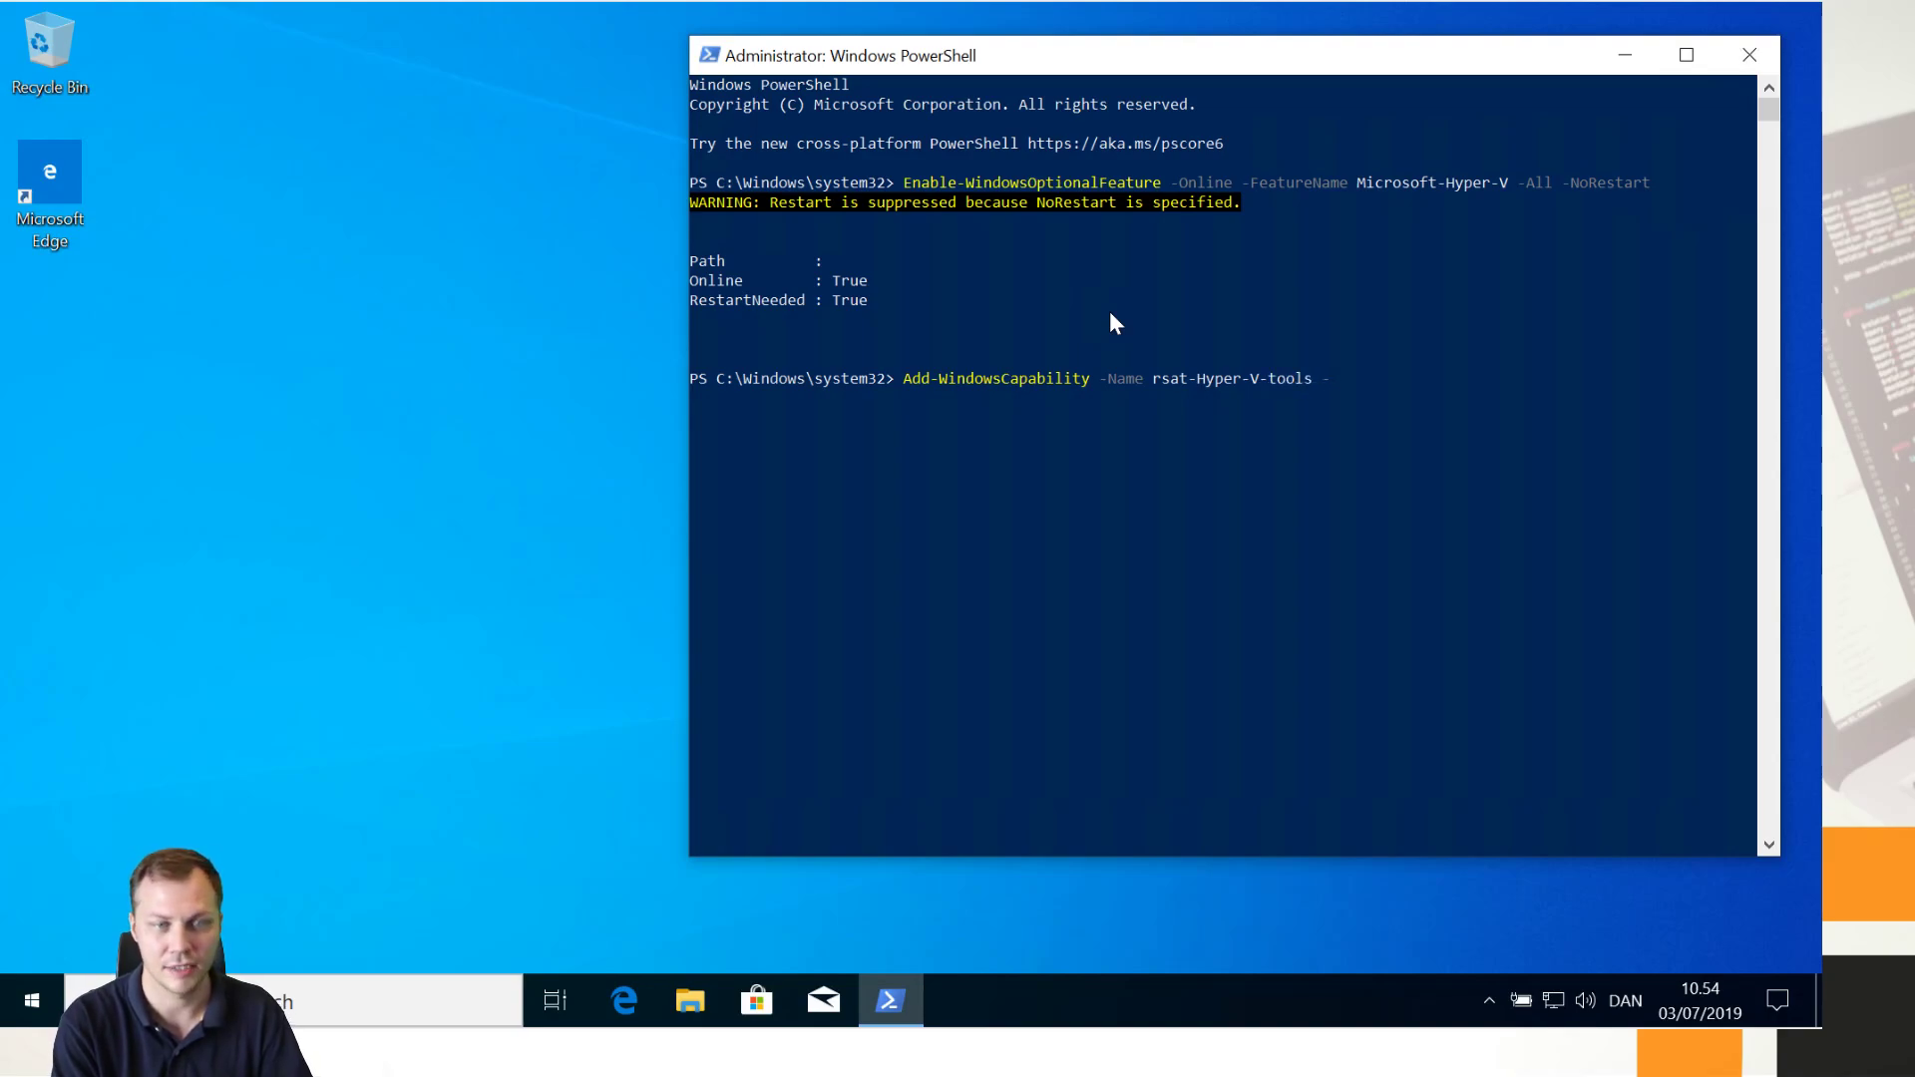
{"action": "type", "text": "Online"}
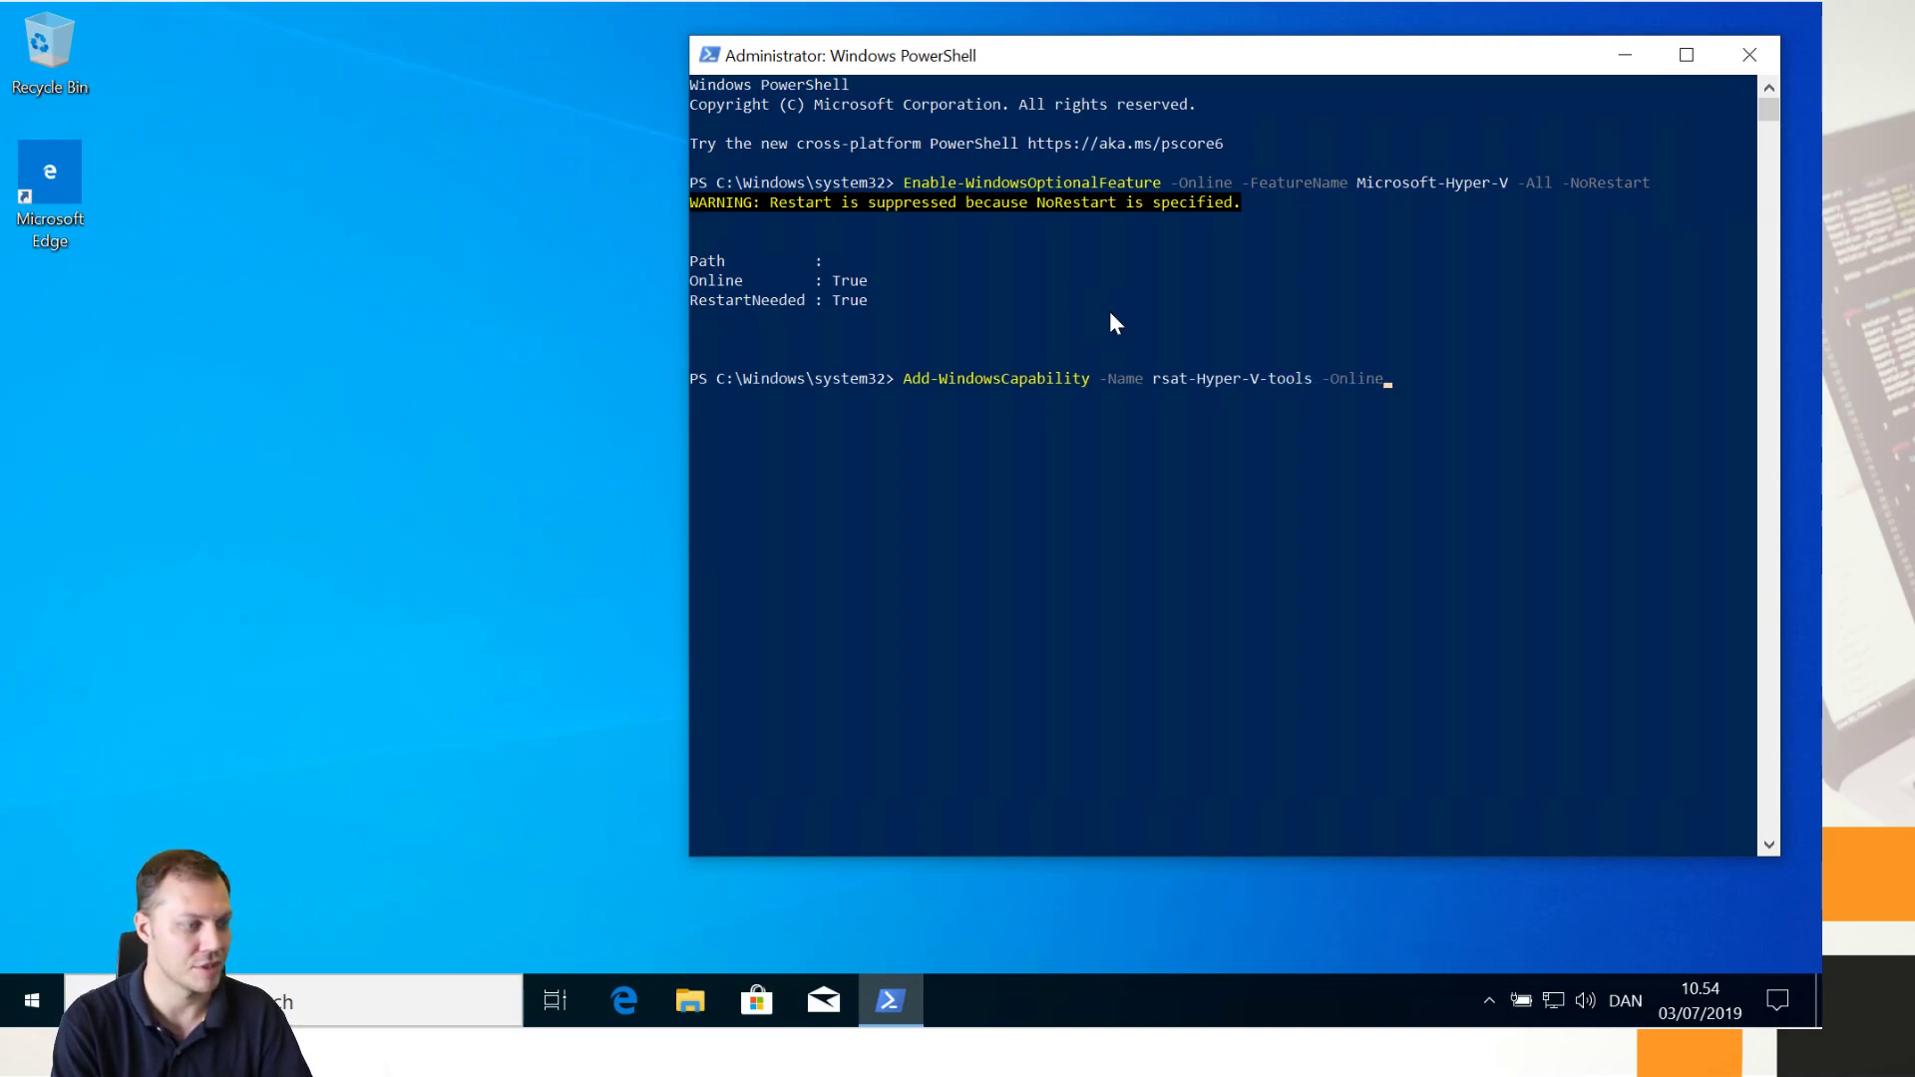
{"action": "key", "text": "Return"}
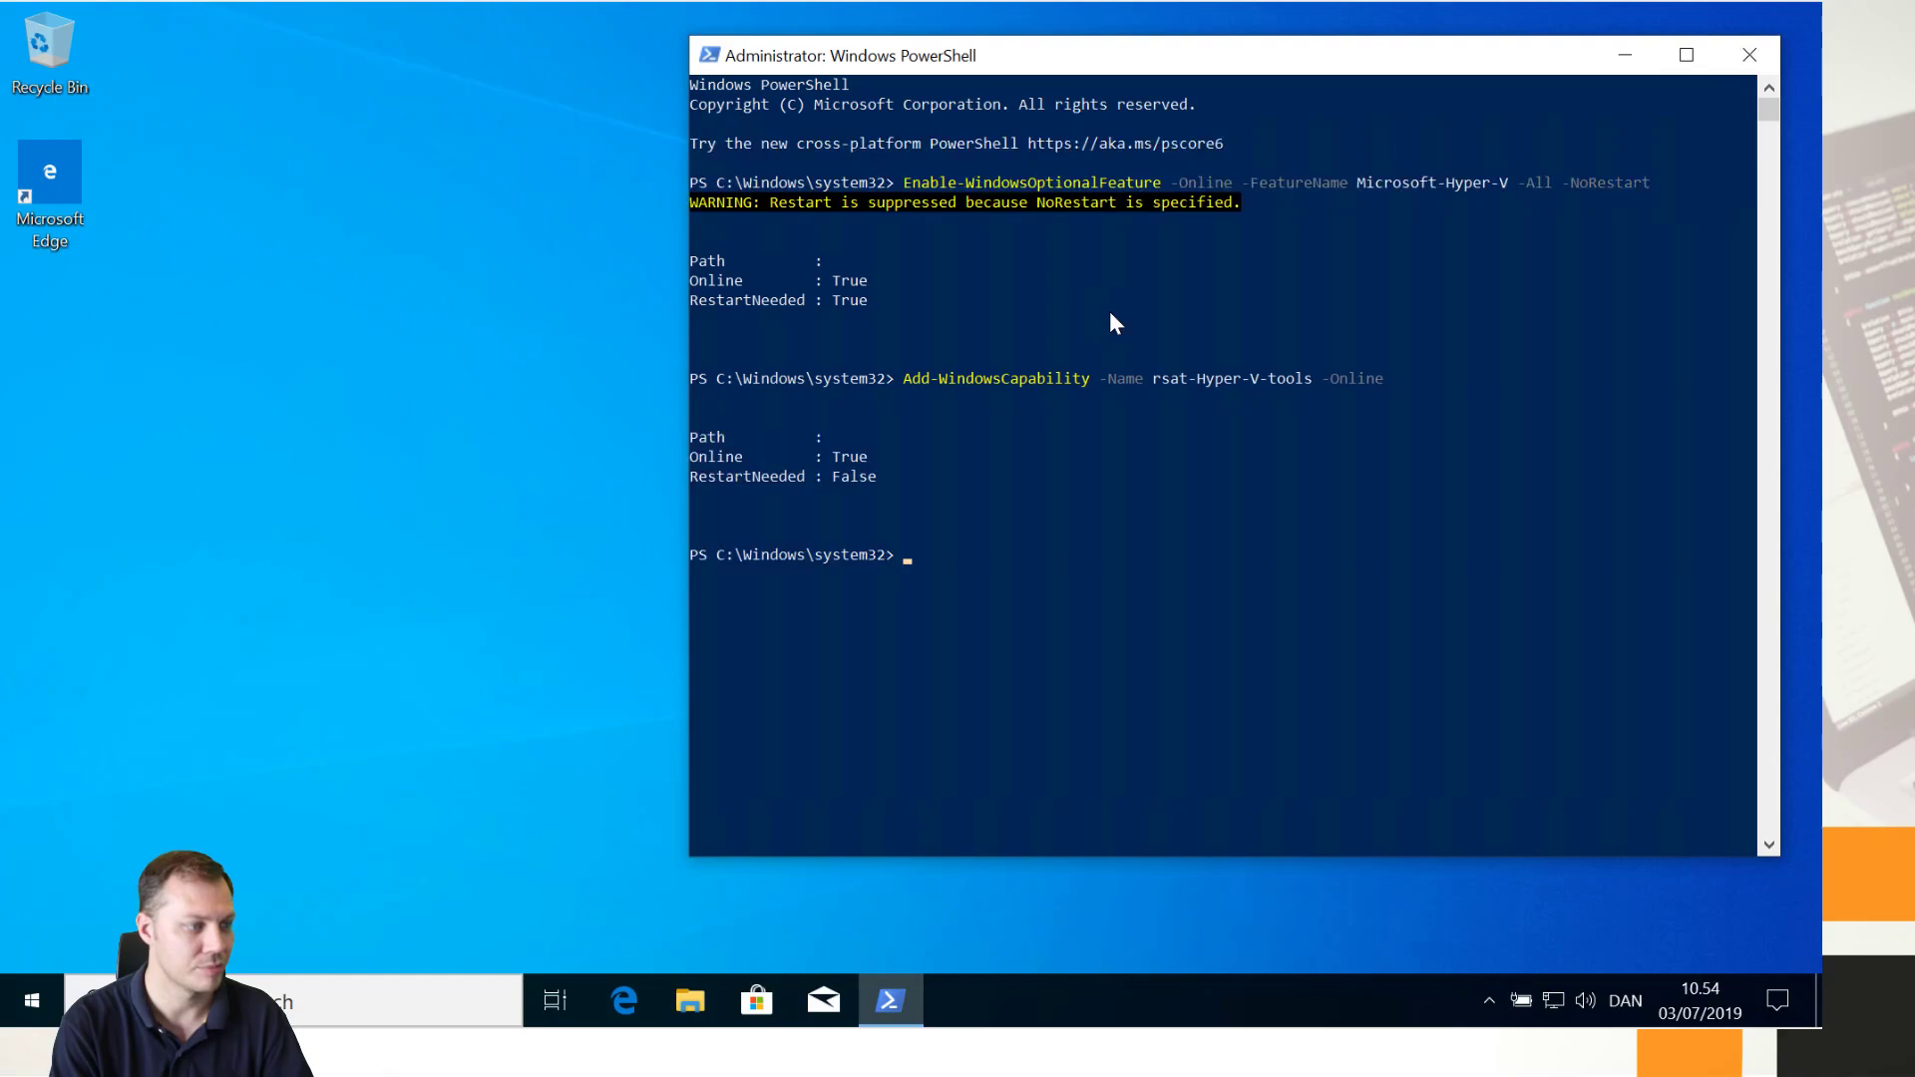
Step: Restart the virtual machine immediately by running shutdown /r /t 0
{"action": "type", "text": "shu"}
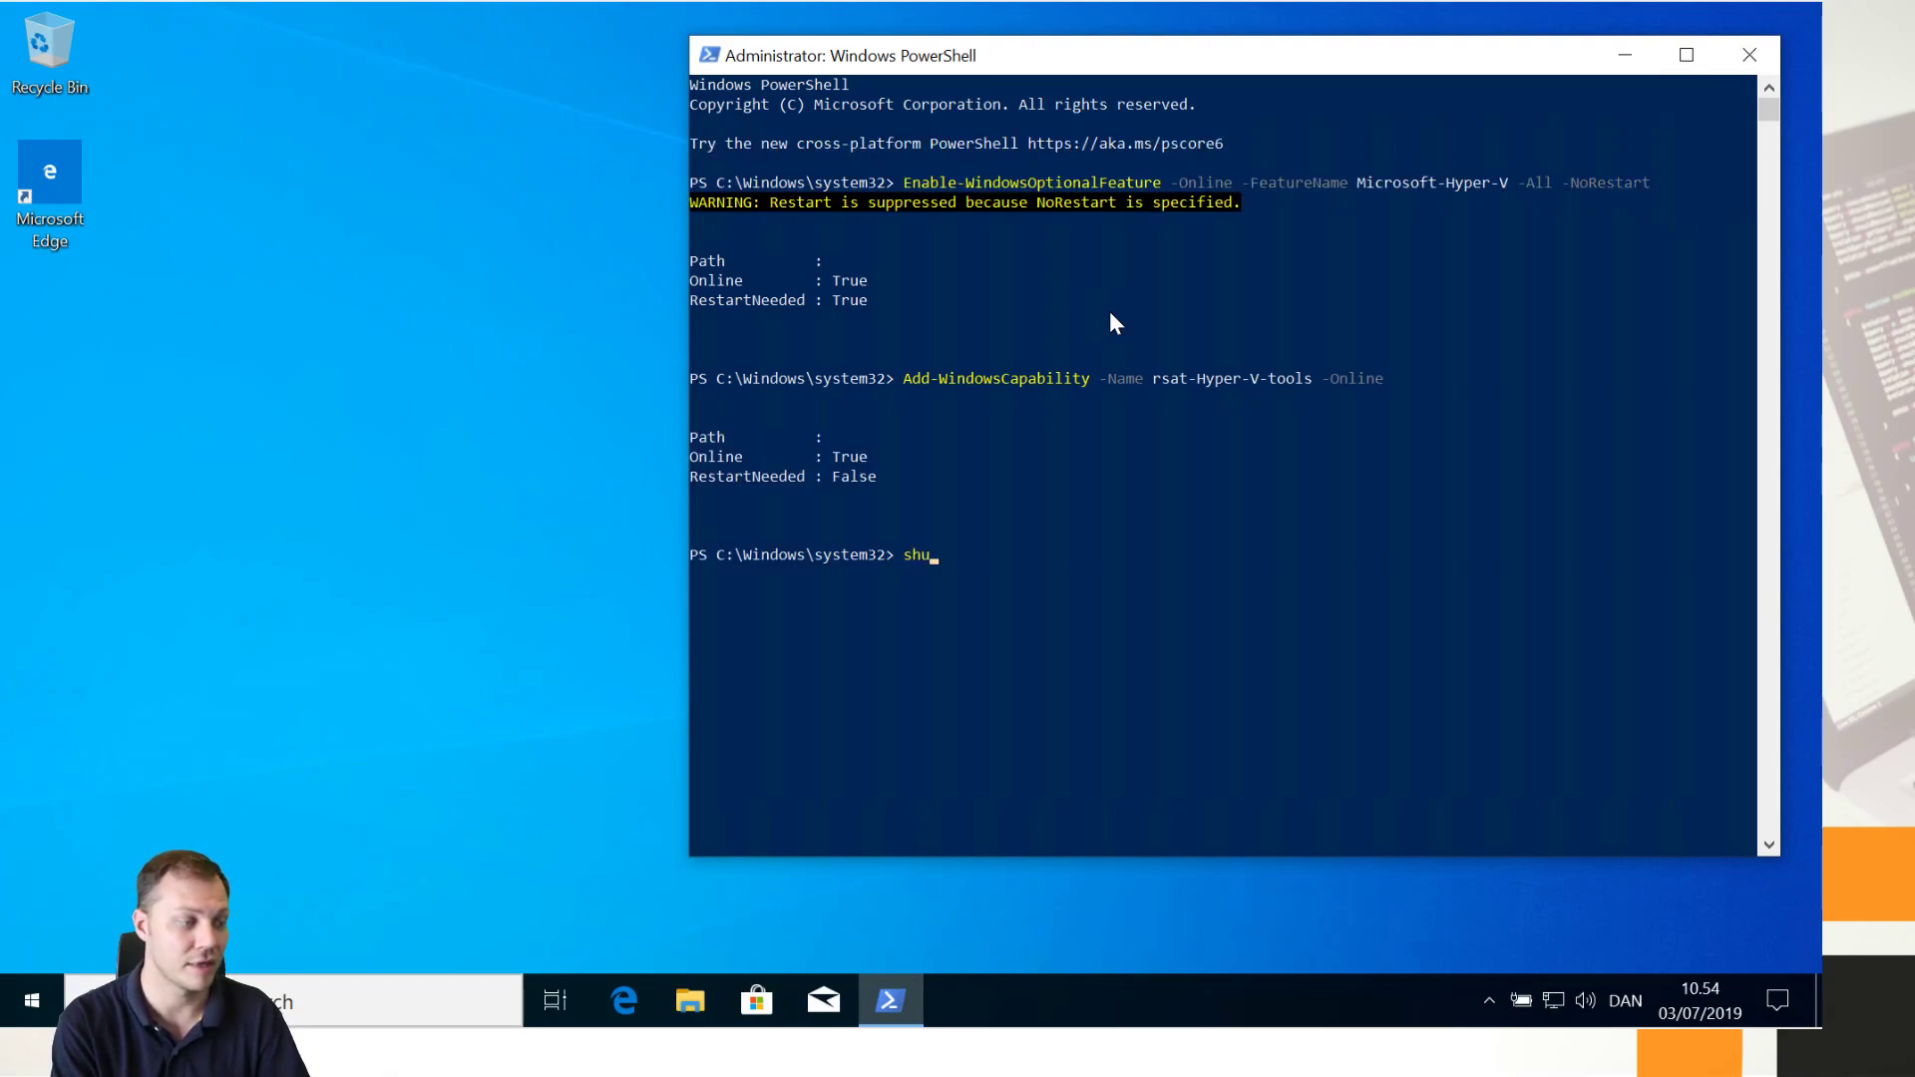
{"action": "type", "text": "tdown /r /t 0"}
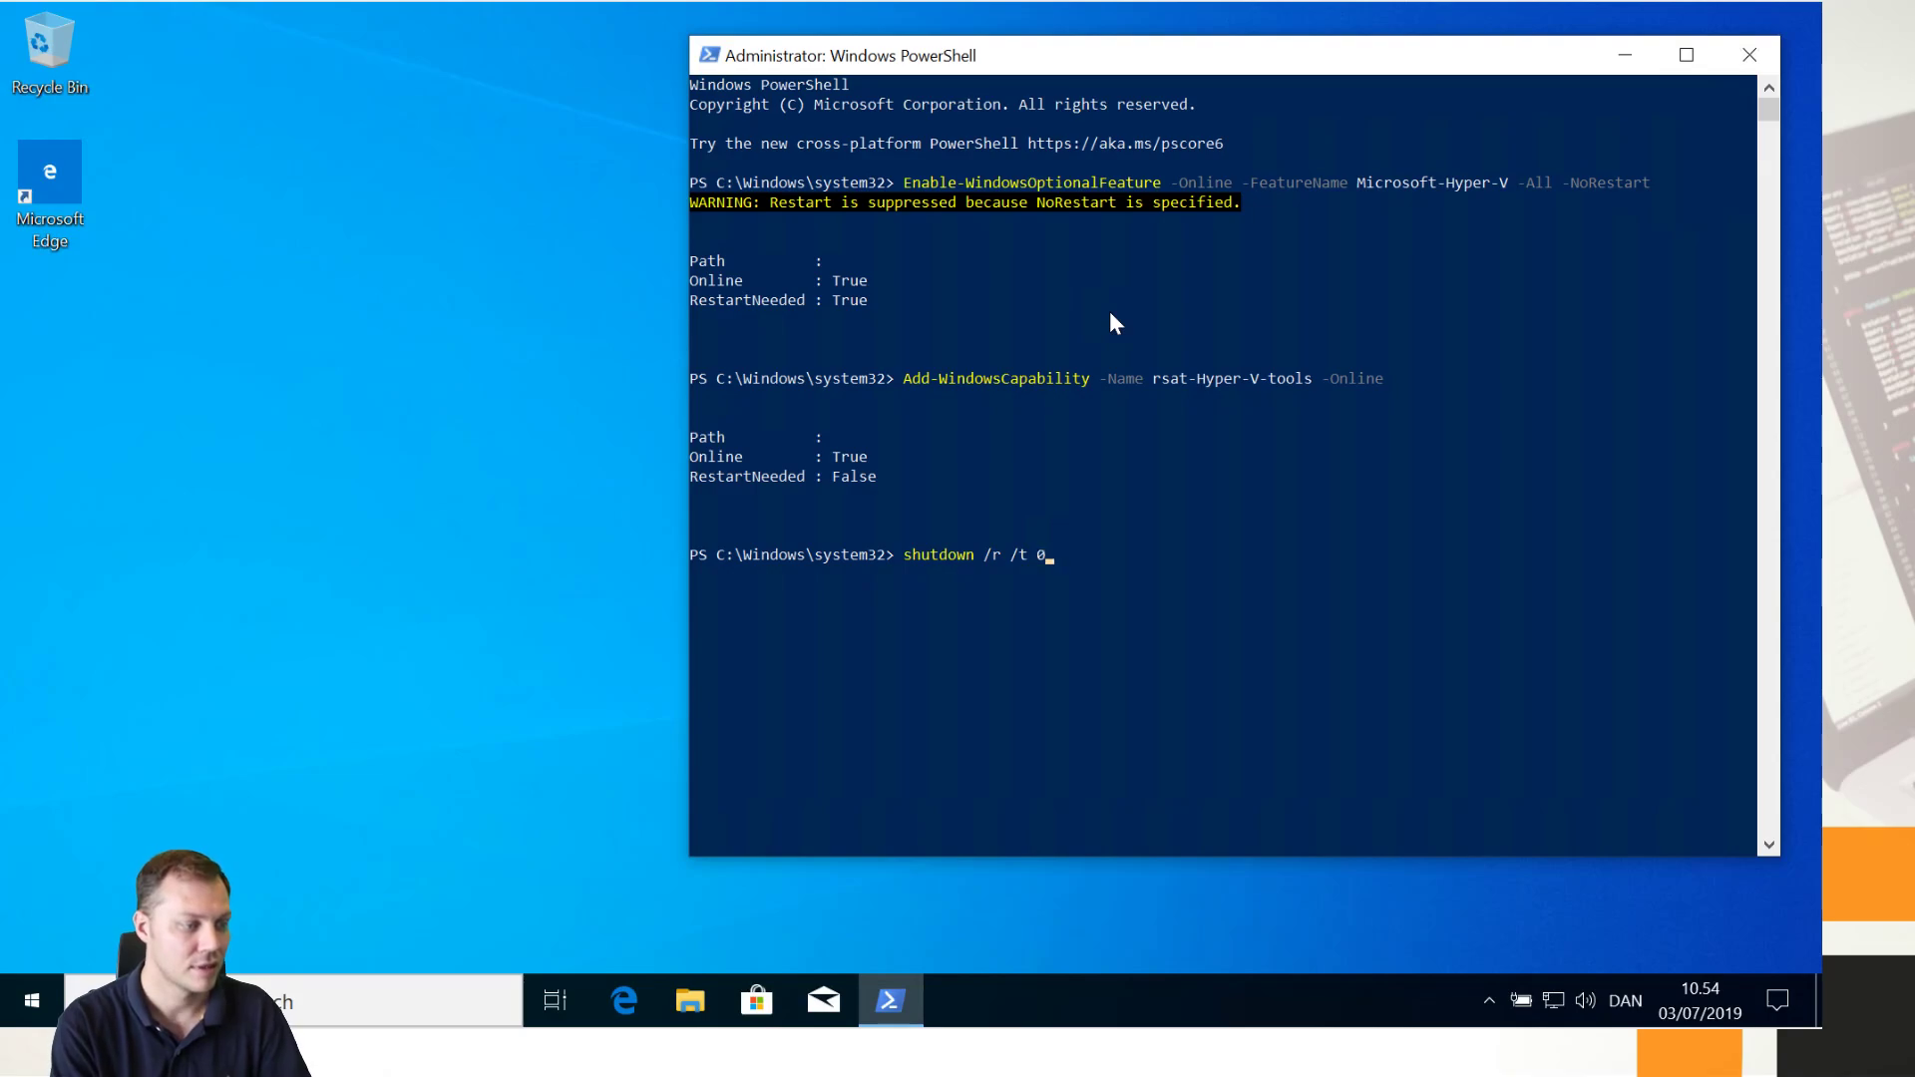
{"action": "key", "text": "Return"}
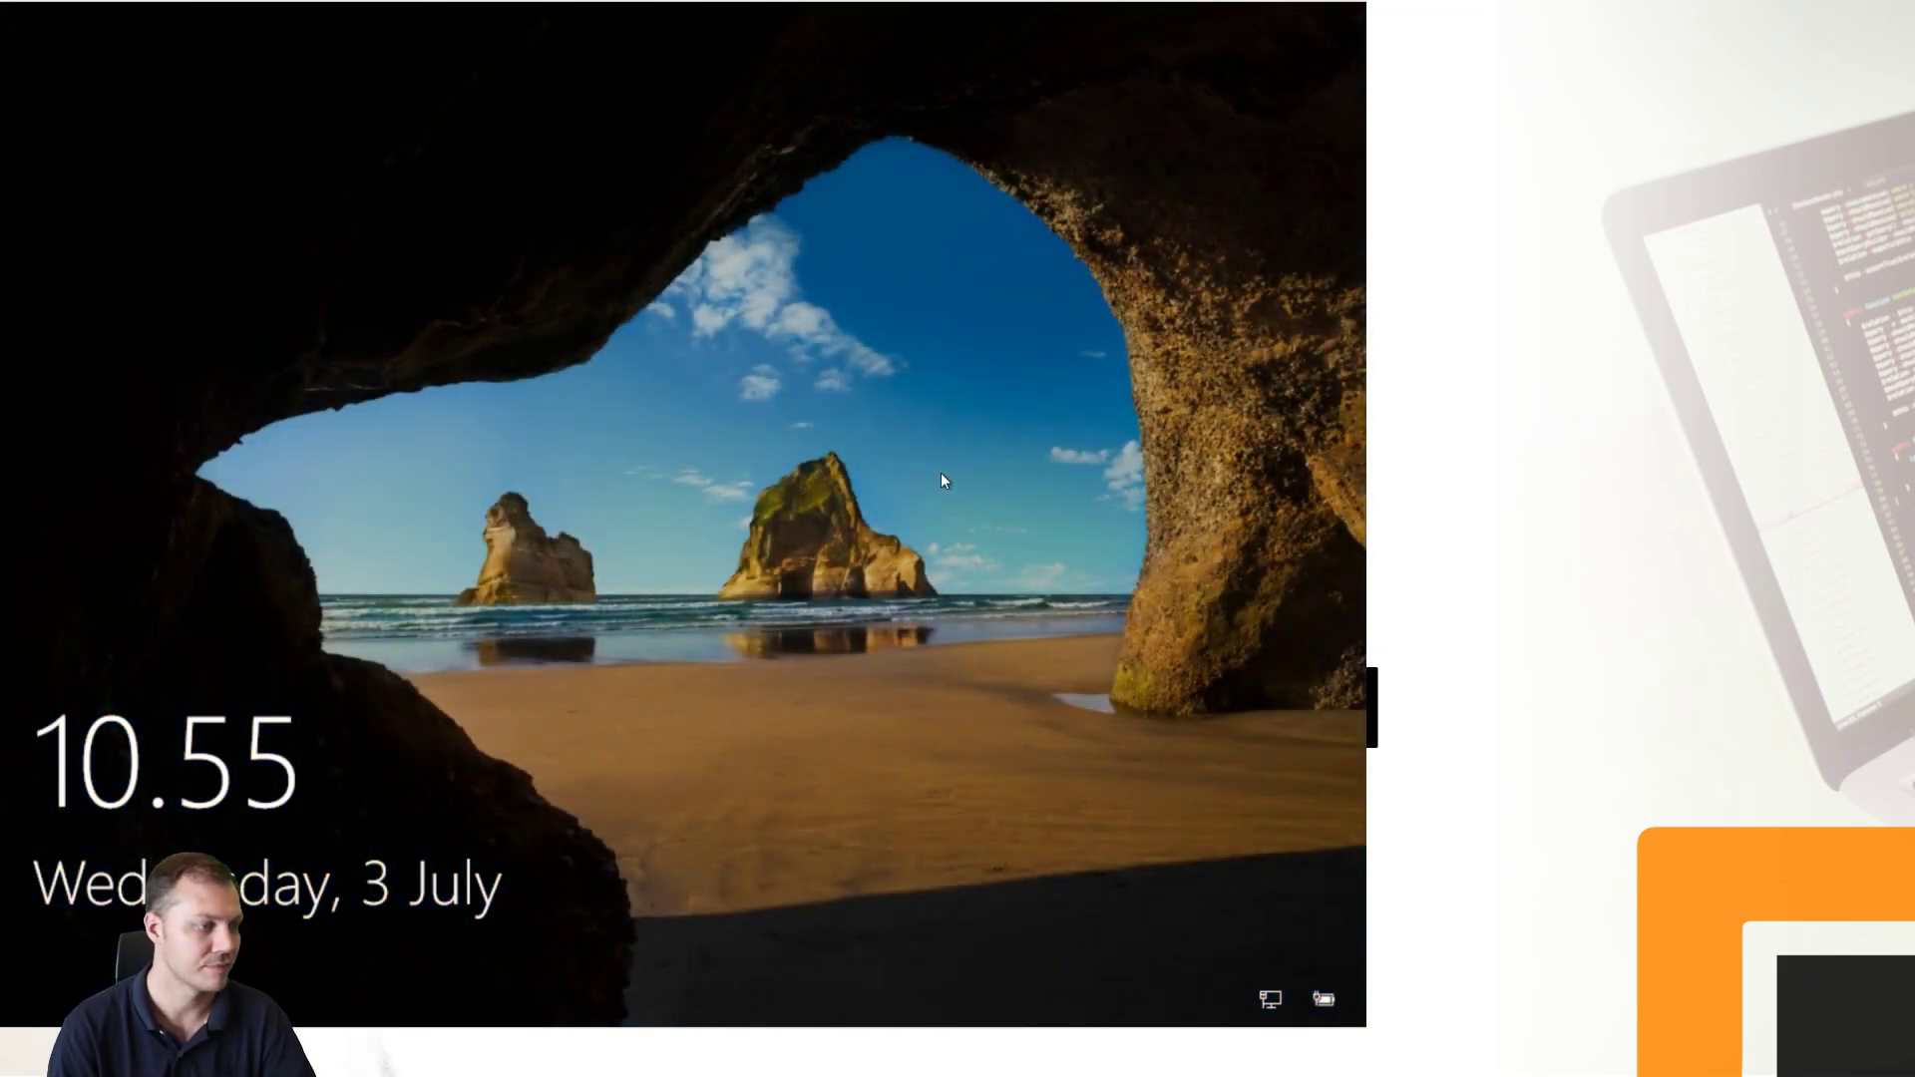
Step: Sign in to the win10client account by entering its account password
{"action": "left_click", "coordinate": [560, 336]}
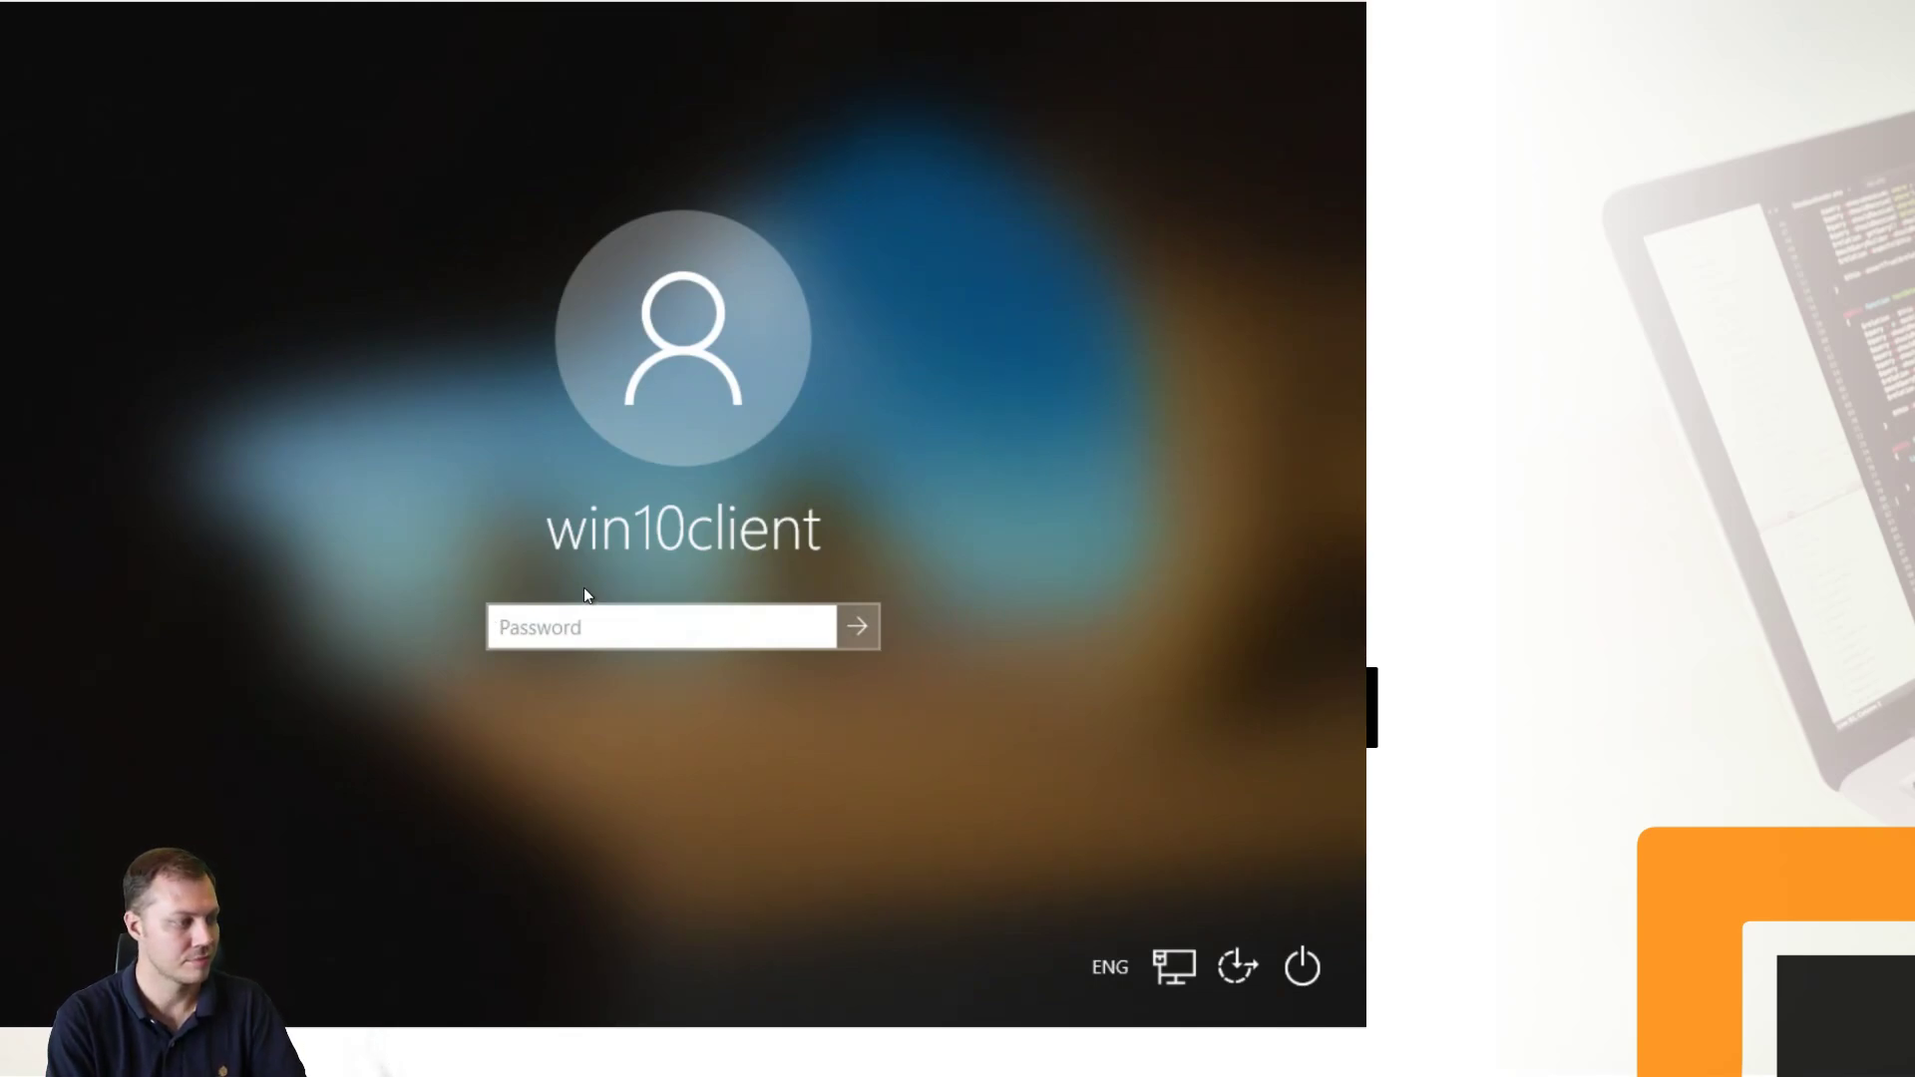
{"action": "type", "text": "*******"}
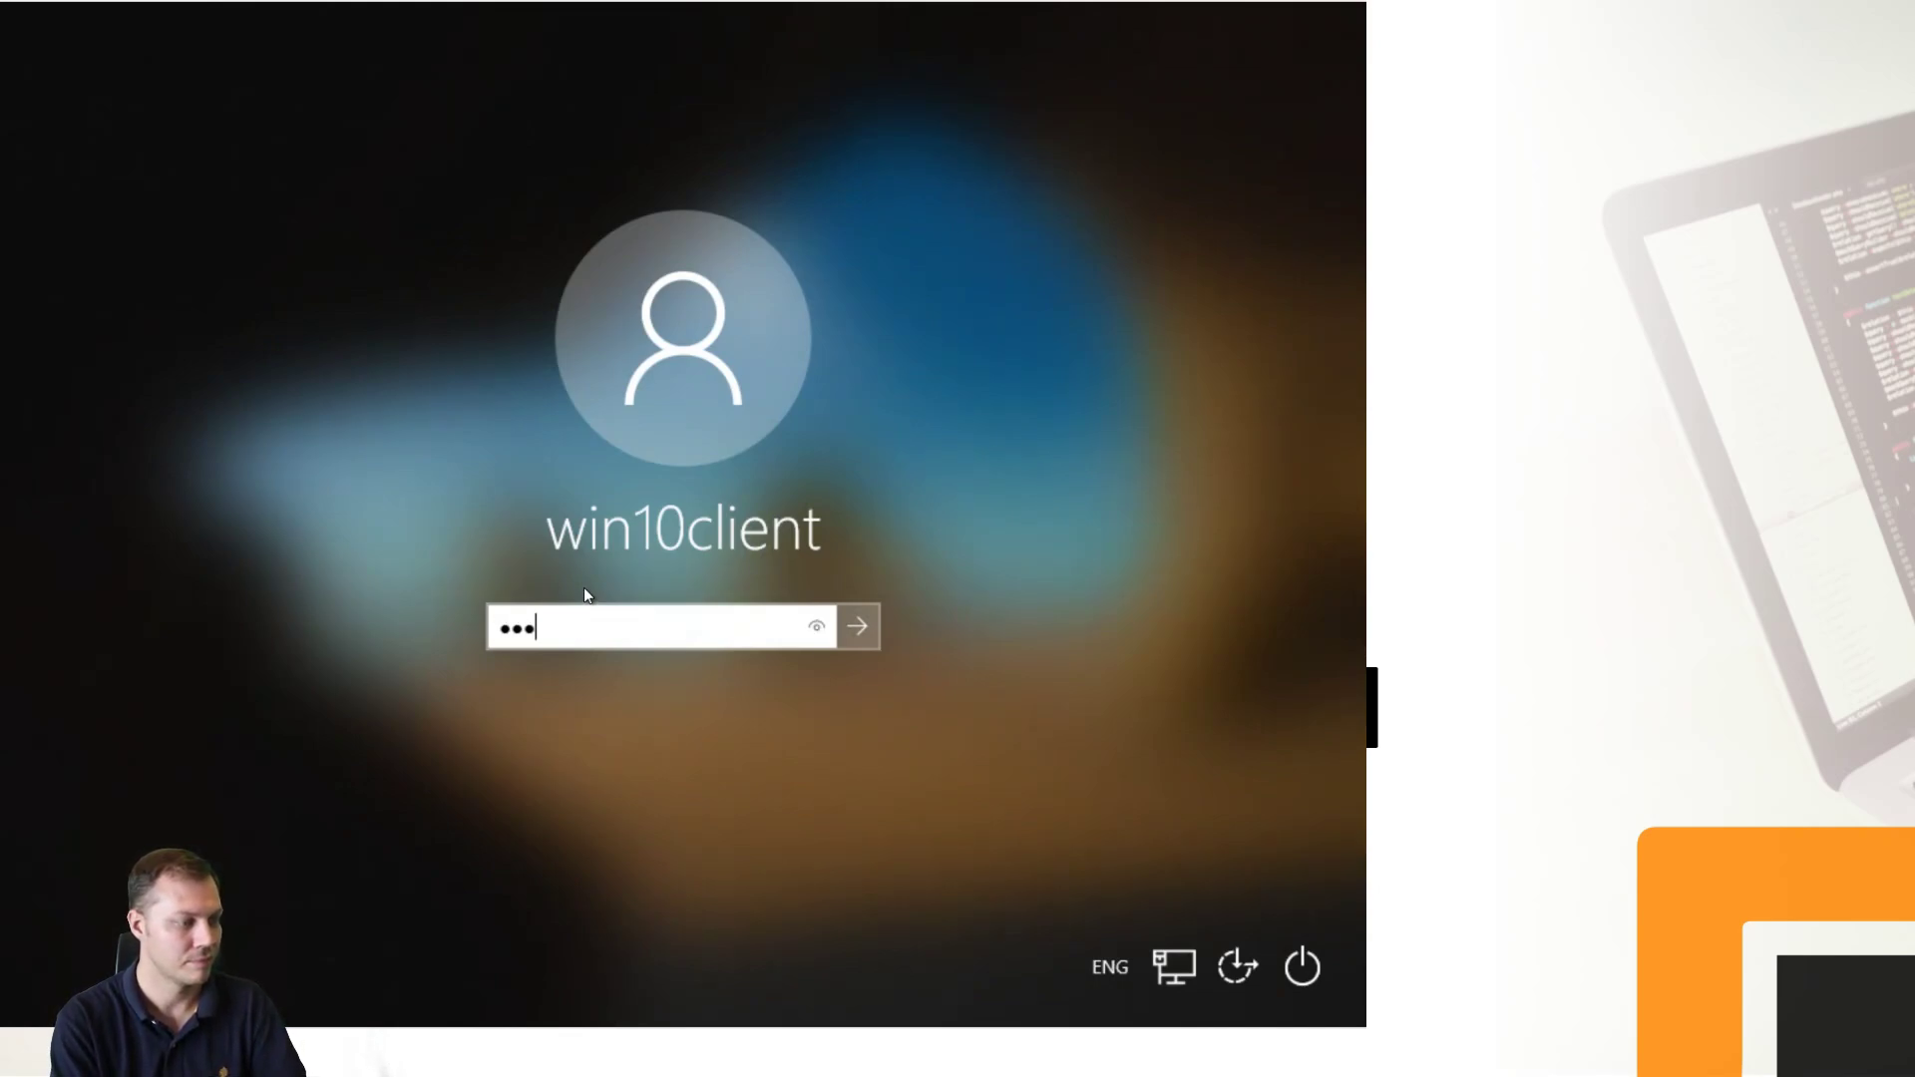
{"action": "type", "text": "********"}
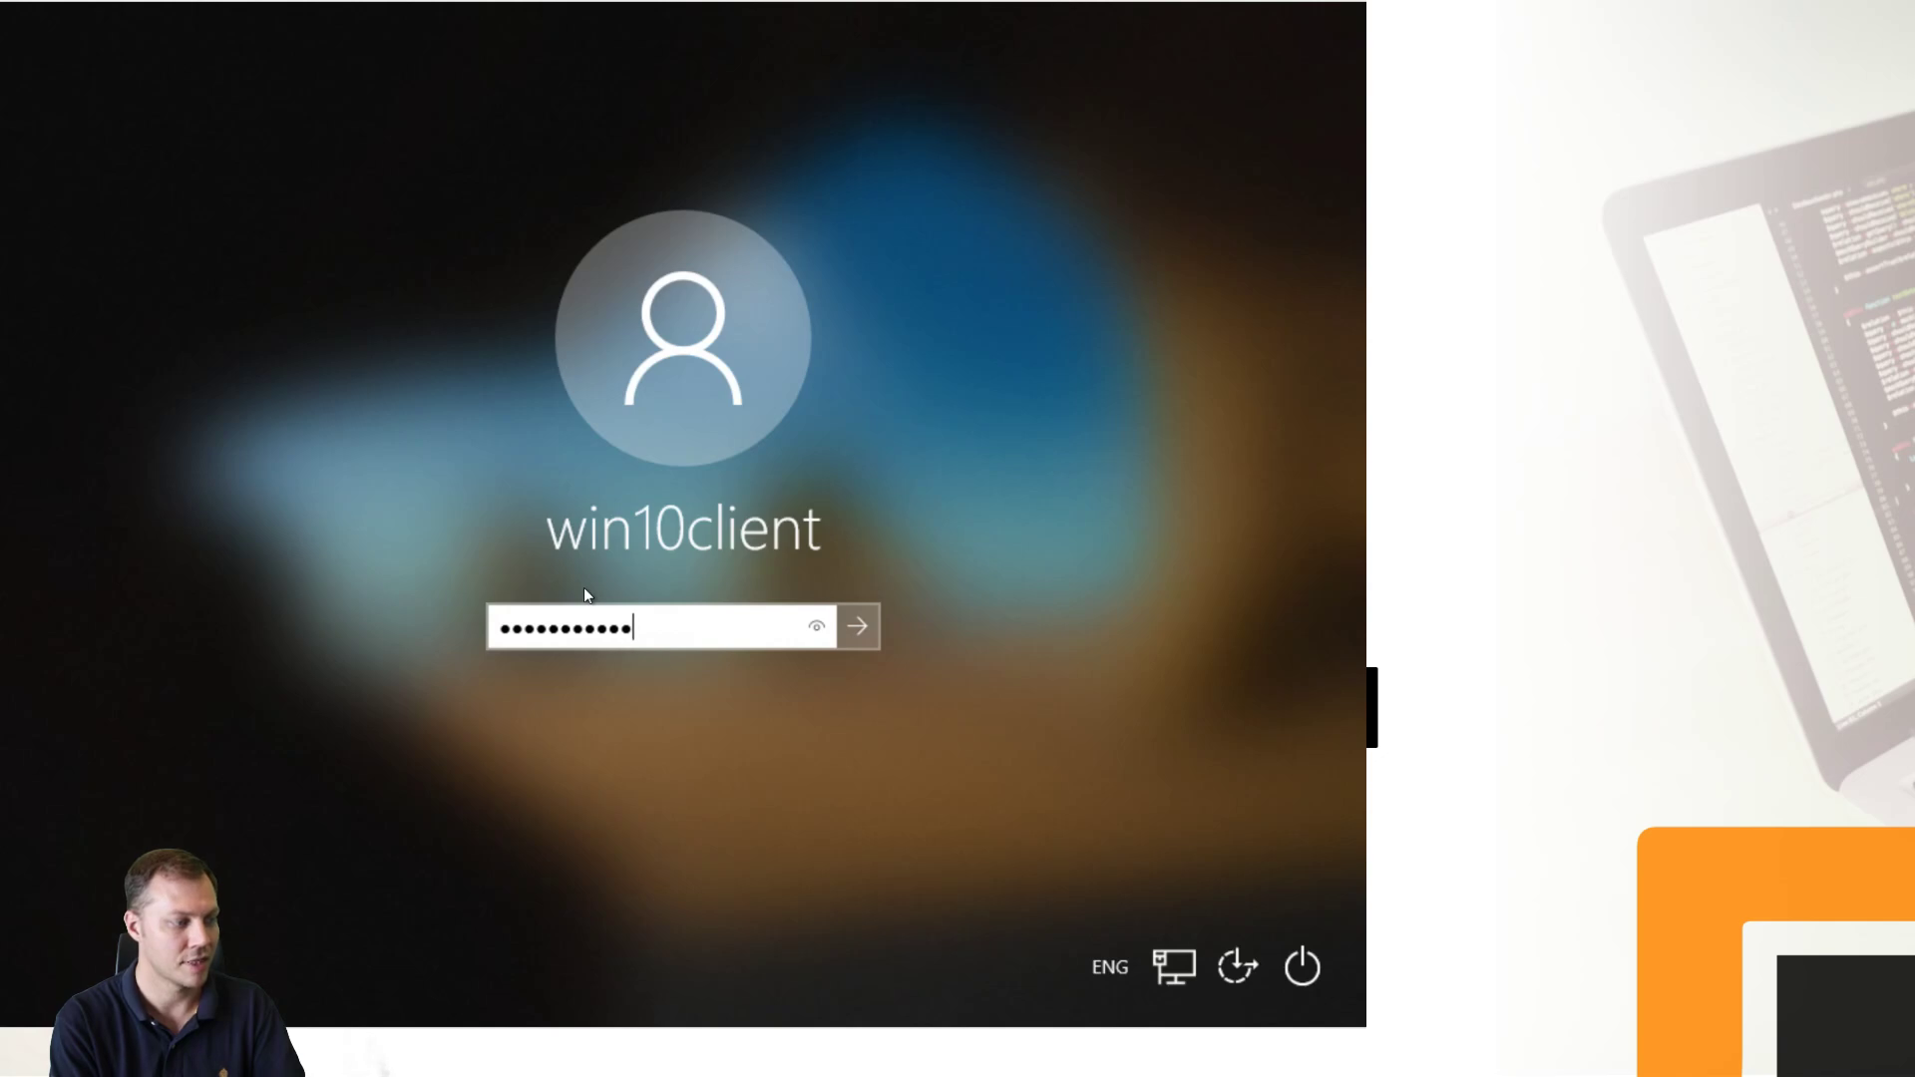
{"action": "key", "text": "Return"}
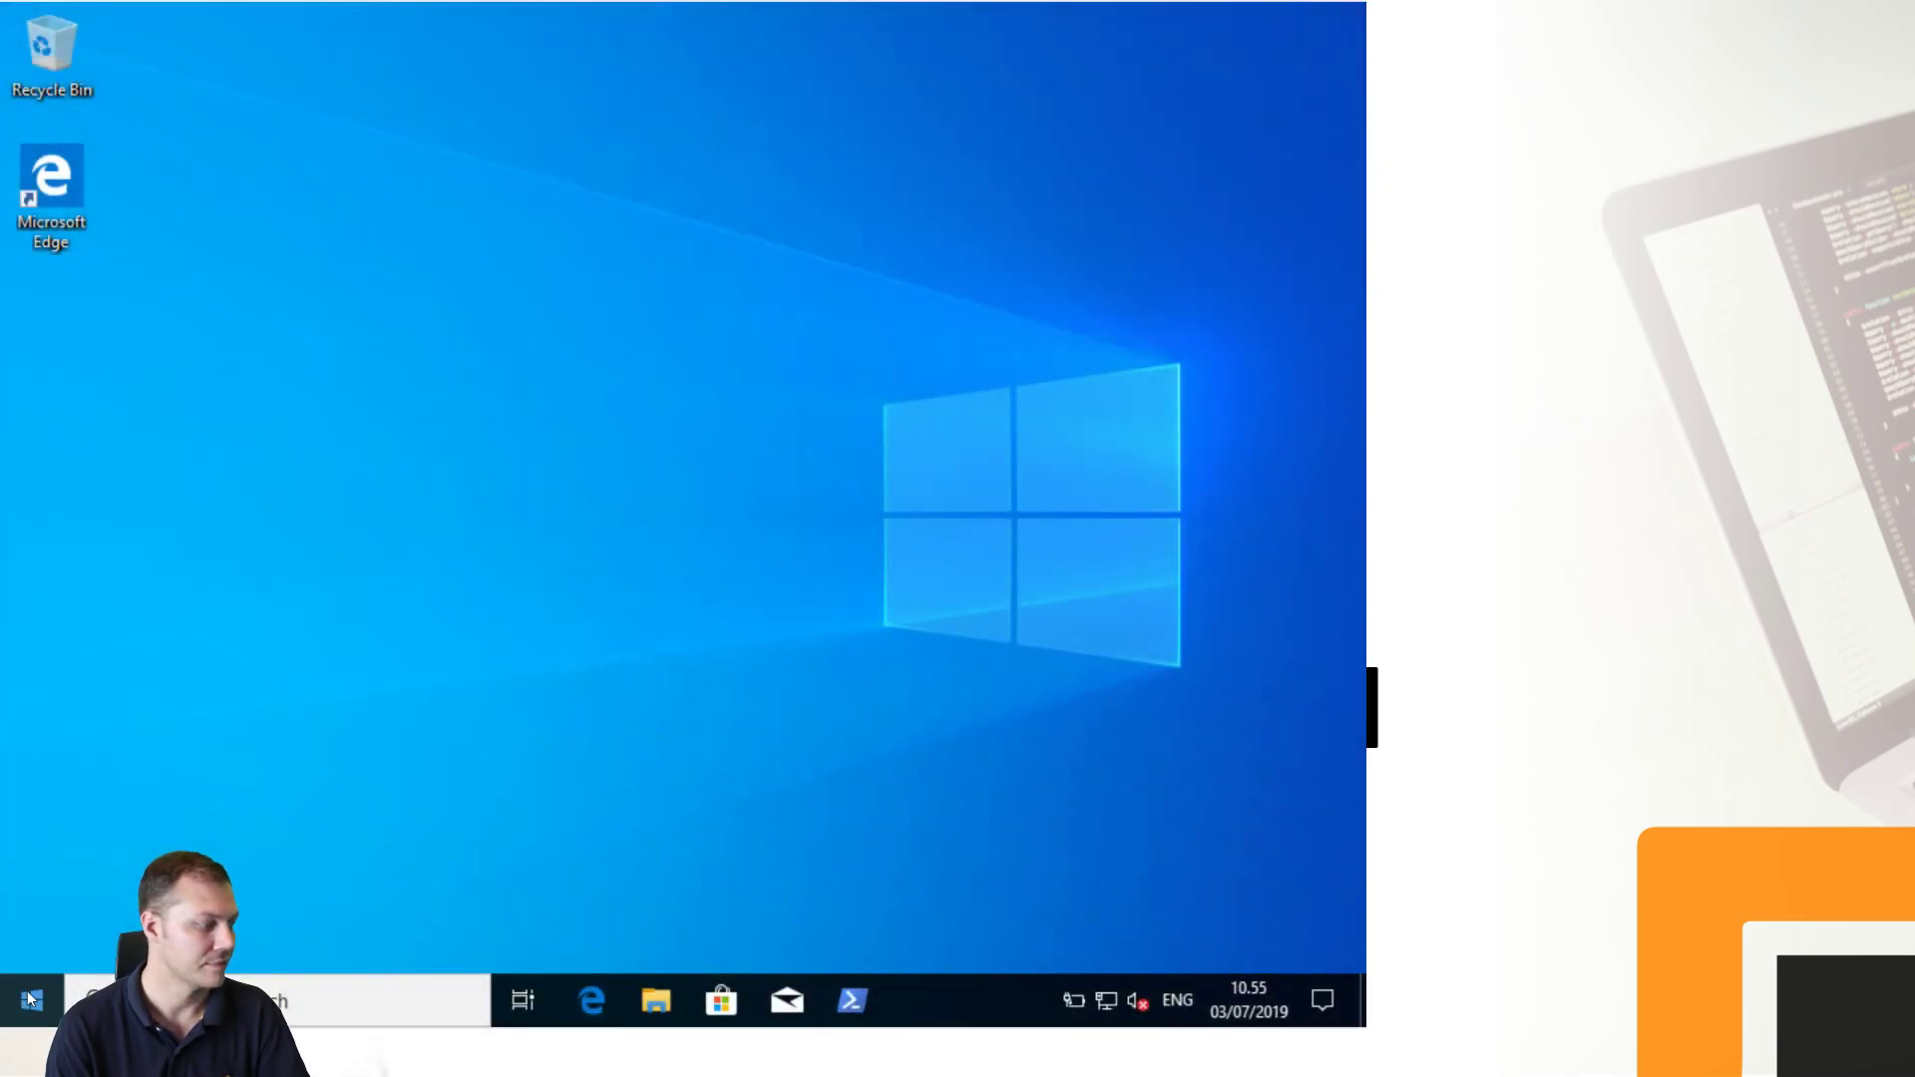
Step: Pin Hyper-V Manager from Windows Administrative Tools to the taskbar and open it
{"action": "left_click", "coordinate": [30, 1000]}
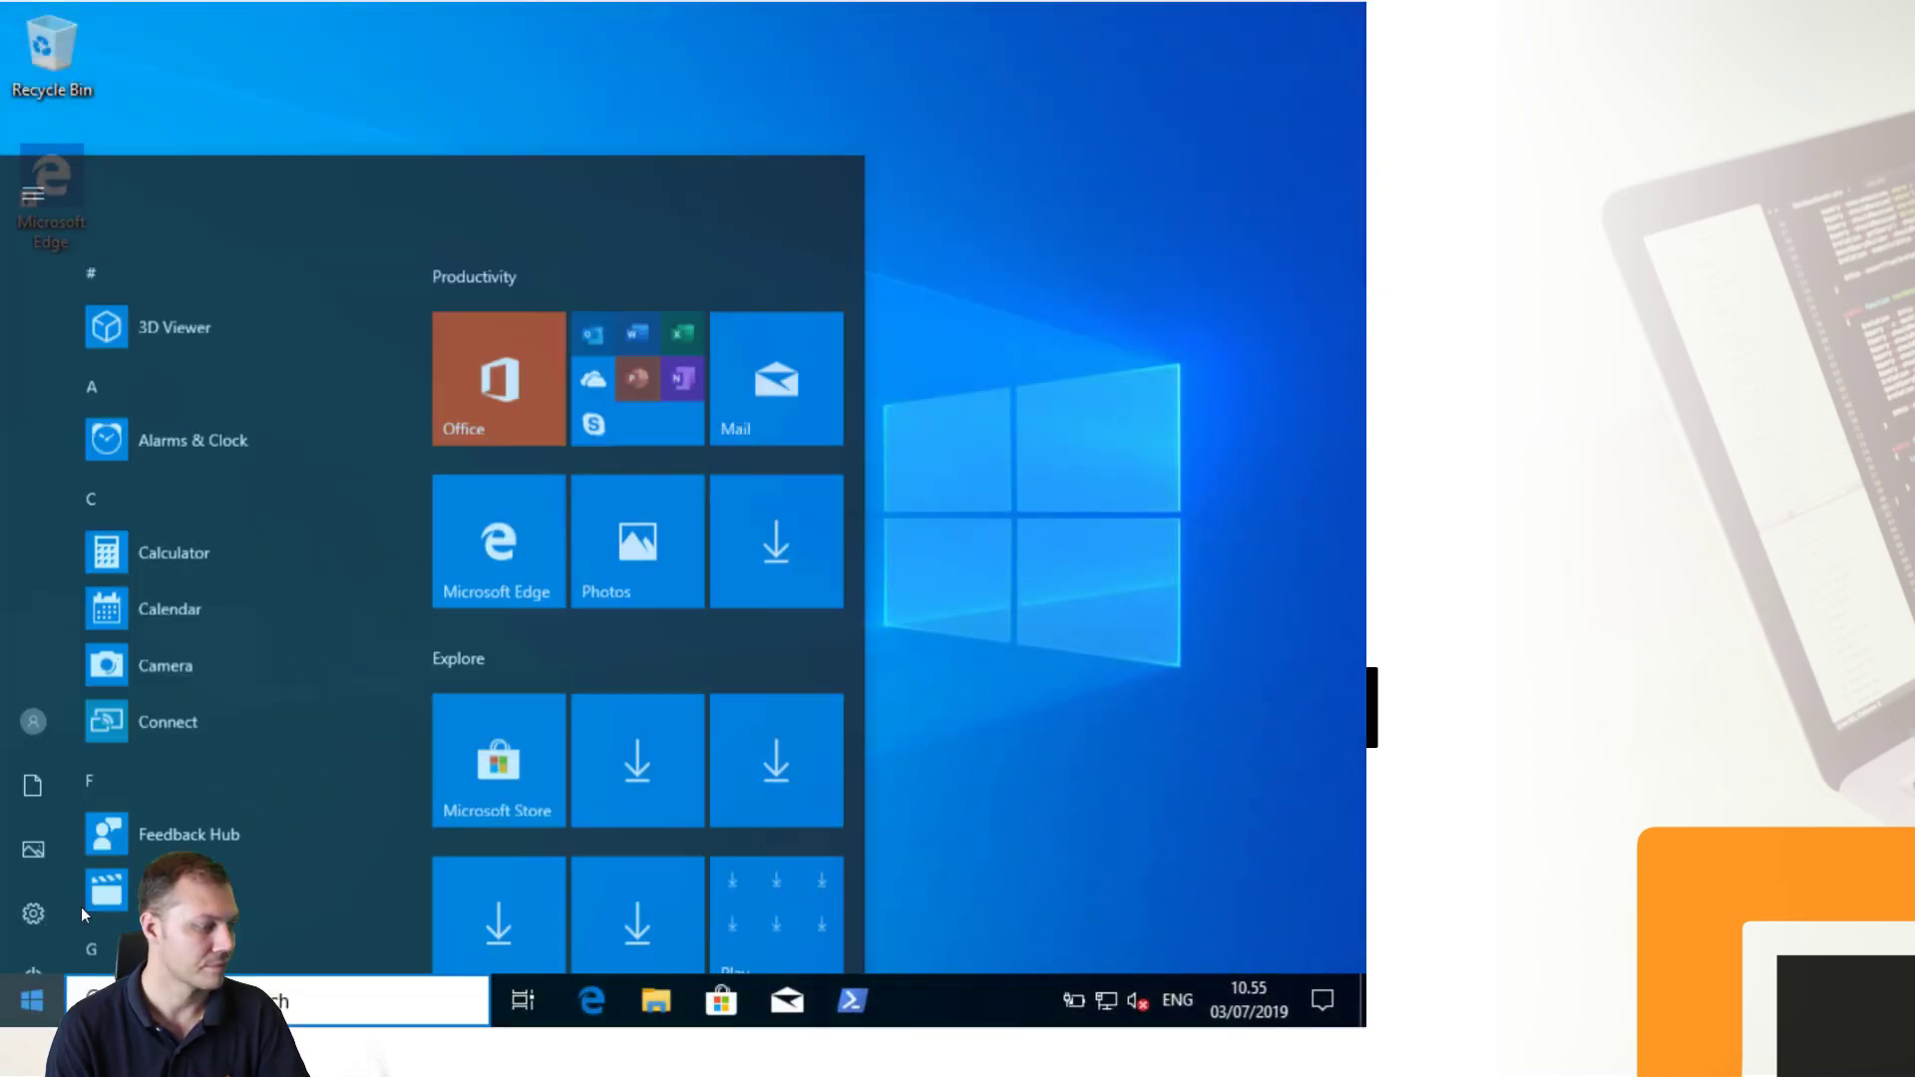
{"action": "scroll", "coordinate": [215, 812], "scroll_direction": "down", "scroll_amount": 5}
{"action": "scroll", "coordinate": [215, 813], "scroll_direction": "down", "scroll_amount": 10}
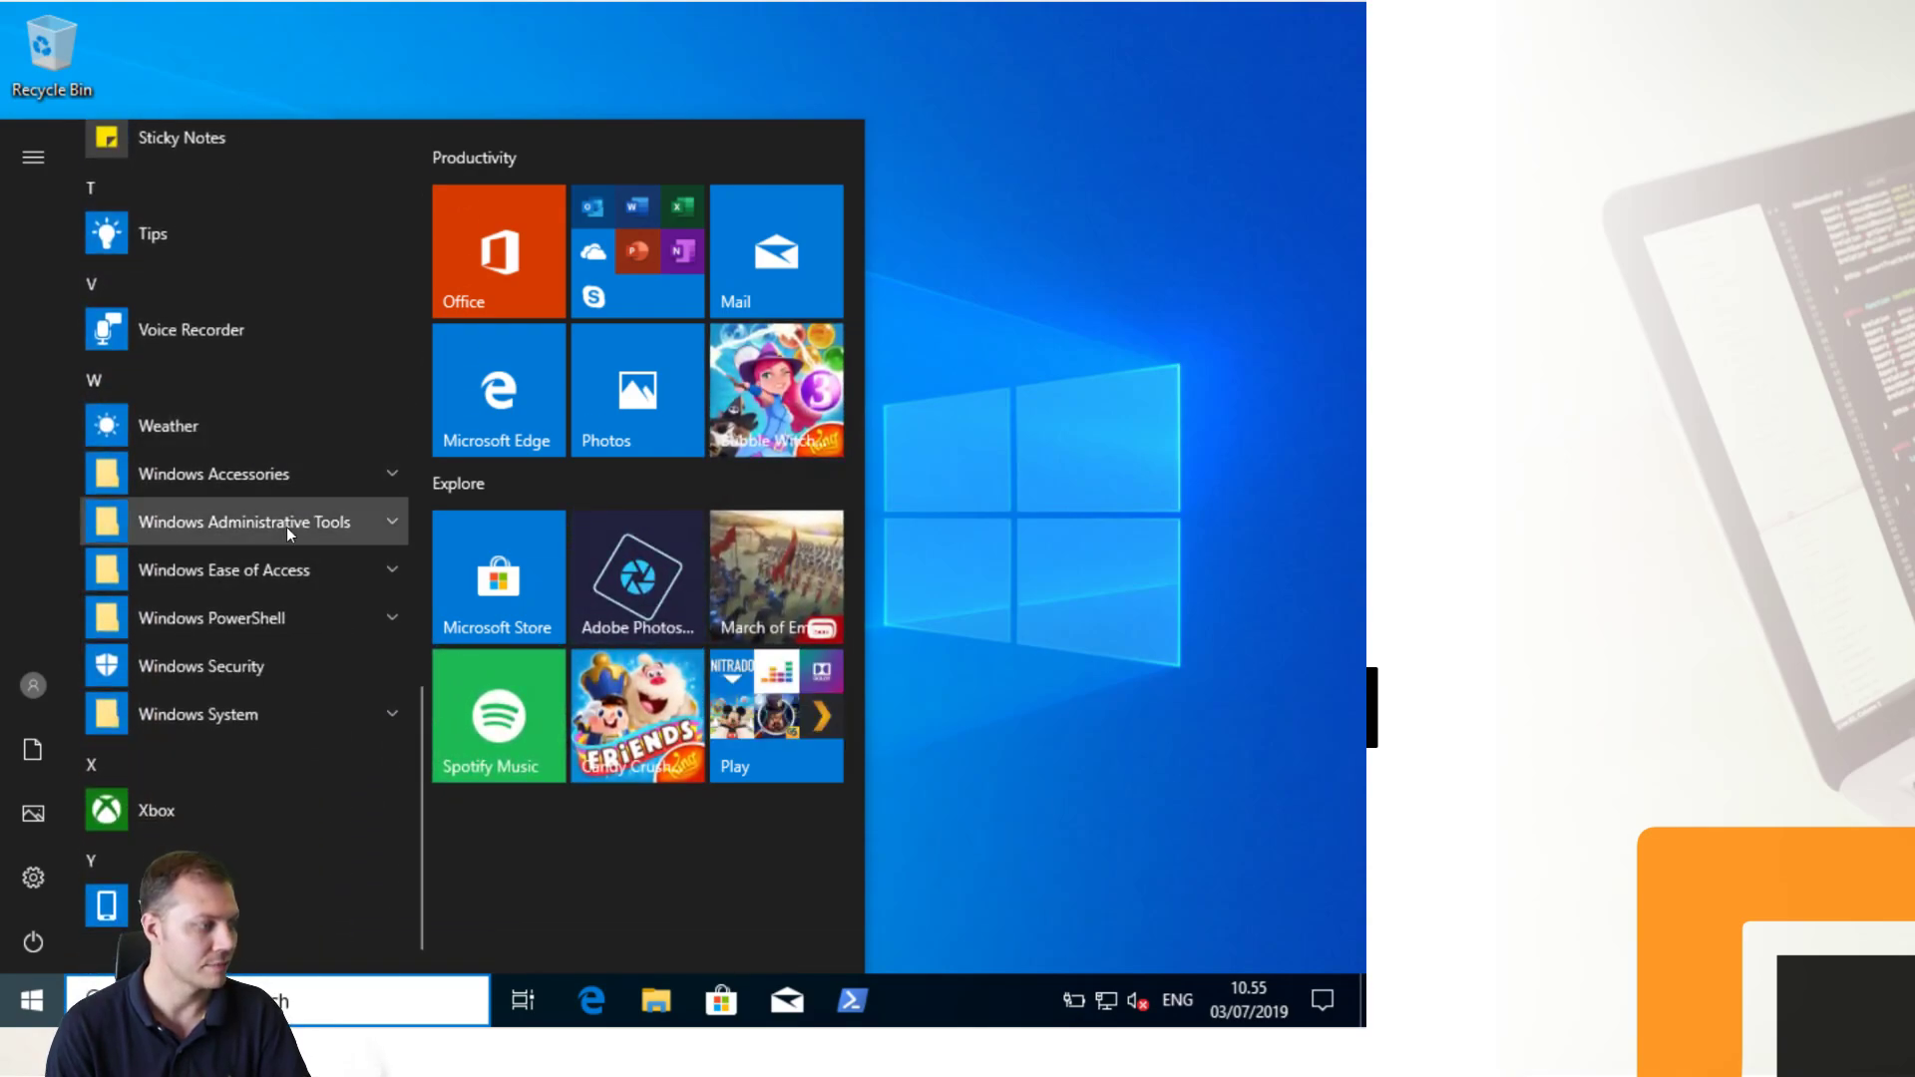
{"action": "left_click", "coordinate": [287, 528]}
{"action": "scroll", "coordinate": [277, 758], "scroll_direction": "down", "scroll_amount": 4}
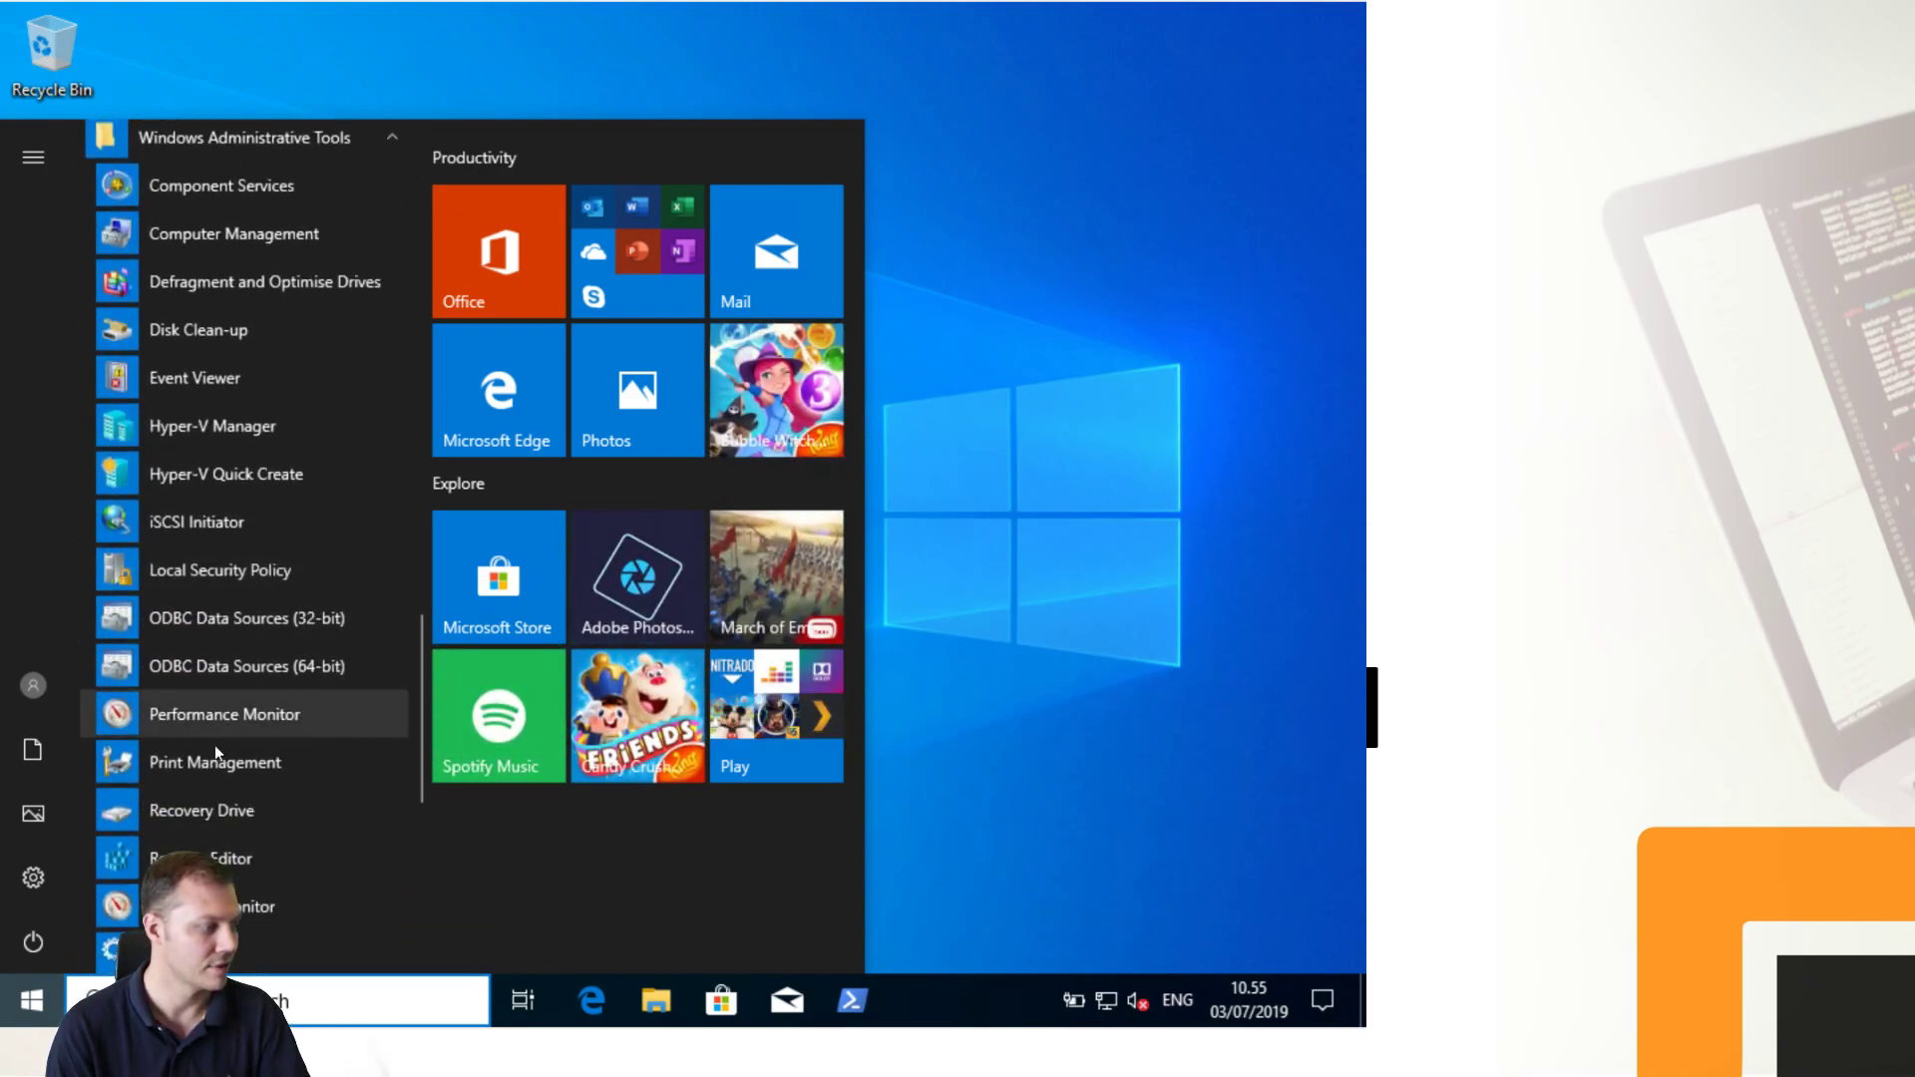
{"action": "right_click", "coordinate": [226, 433]}
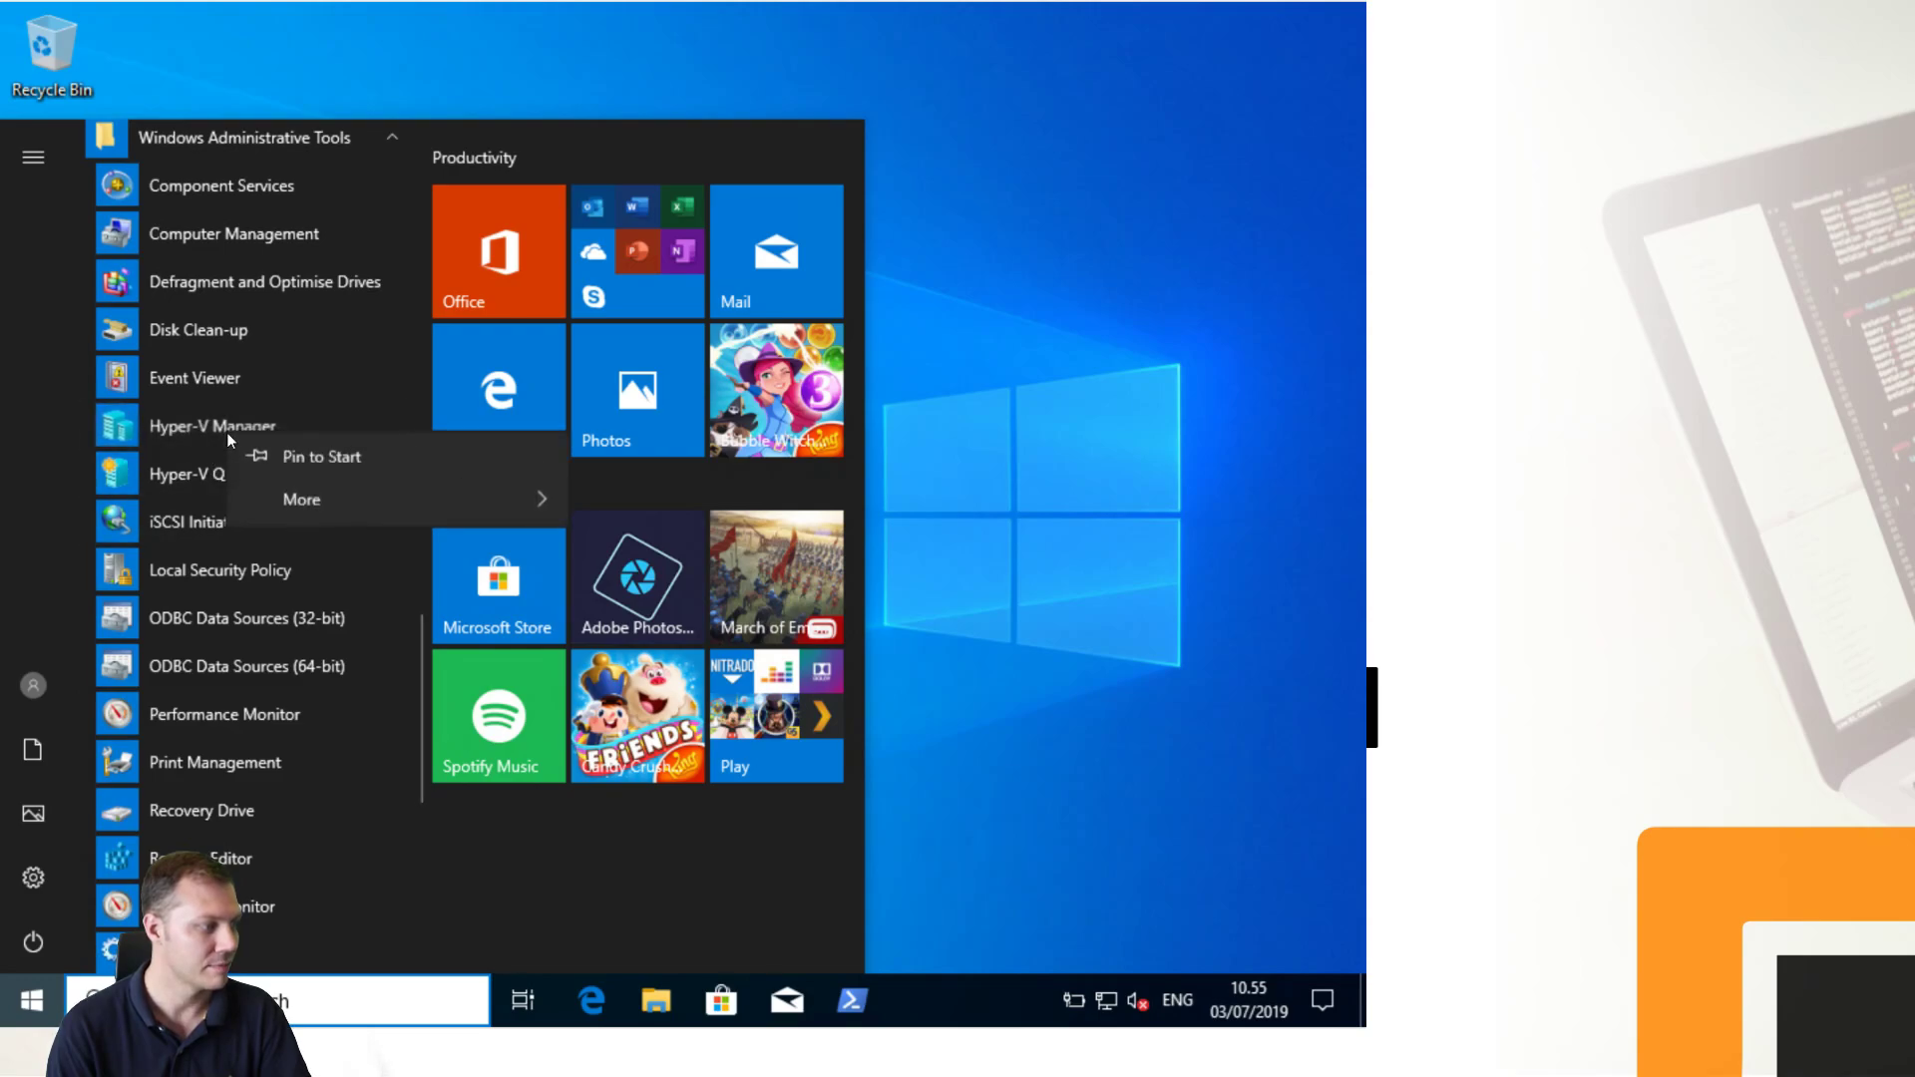
{"action": "mouse_move", "coordinate": [465, 505]}
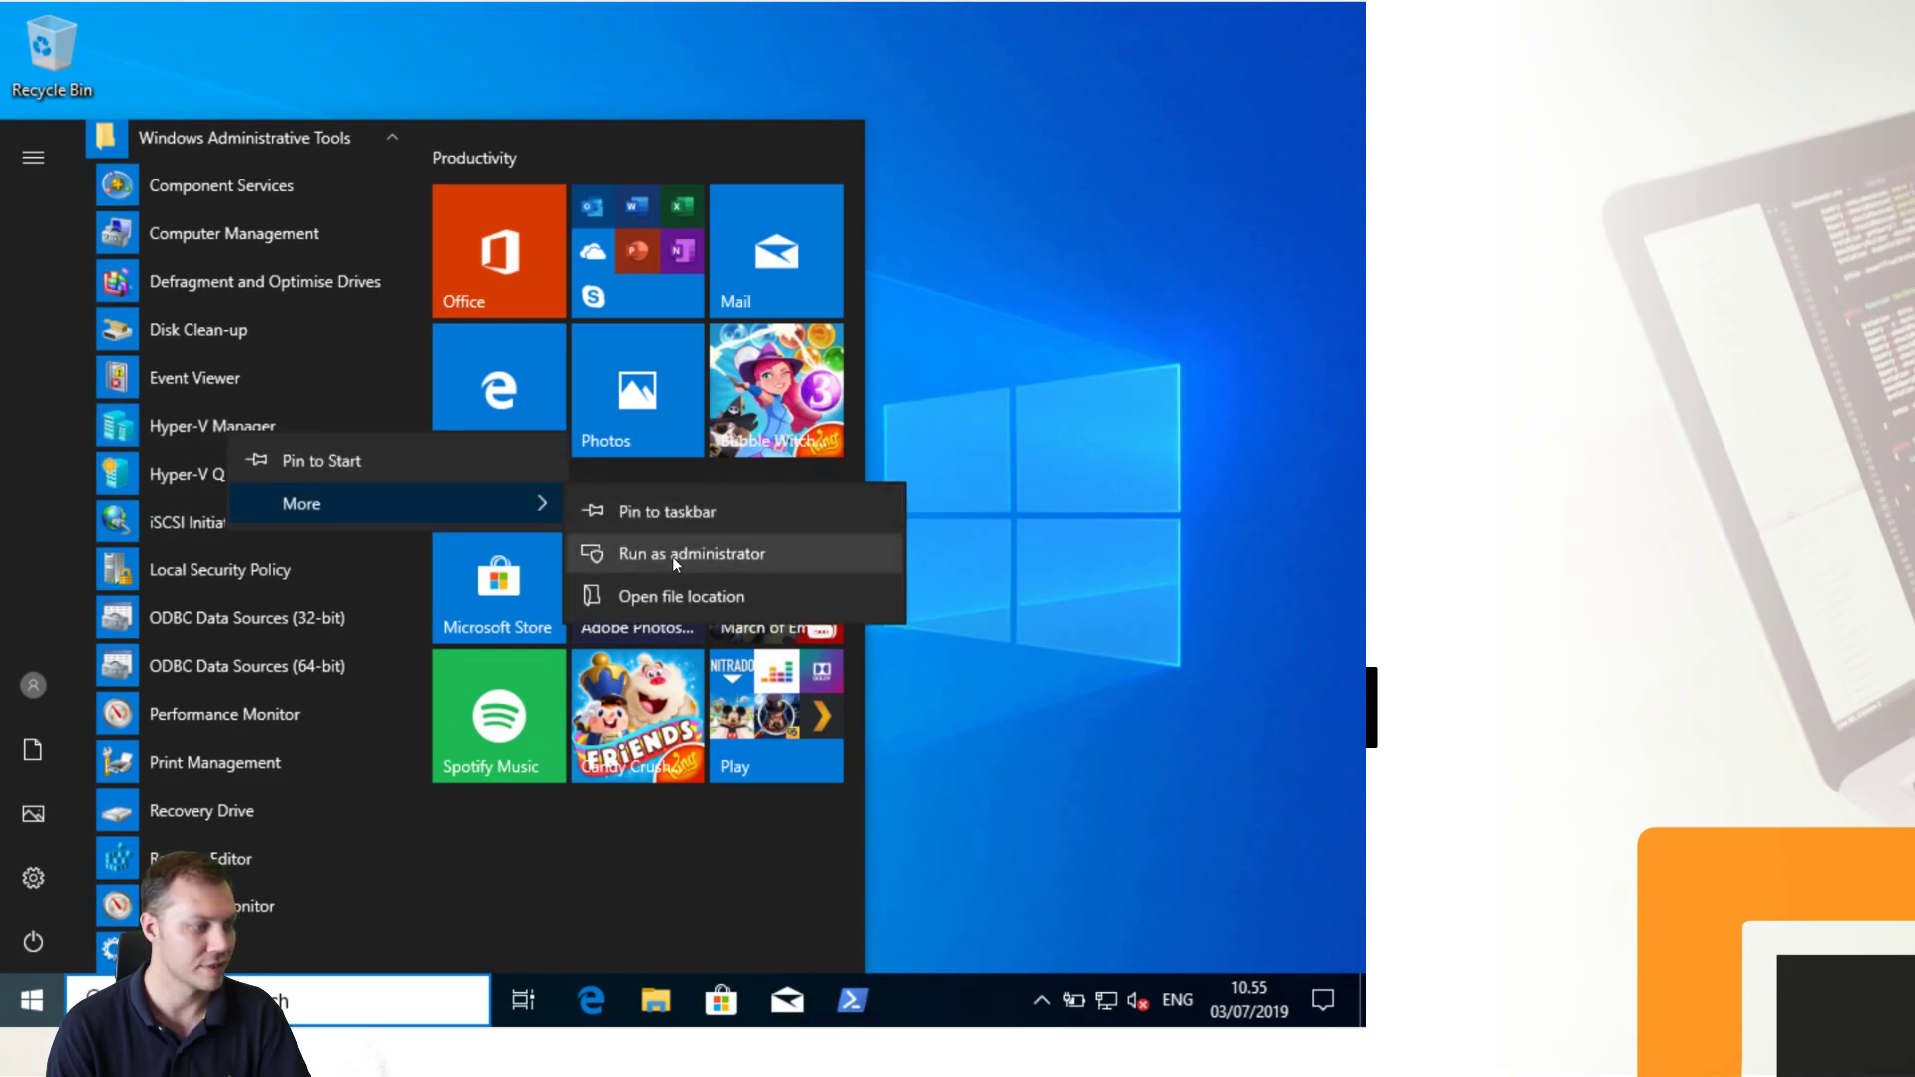
{"action": "left_click", "coordinate": [690, 514]}
{"action": "left_click", "coordinate": [958, 710]}
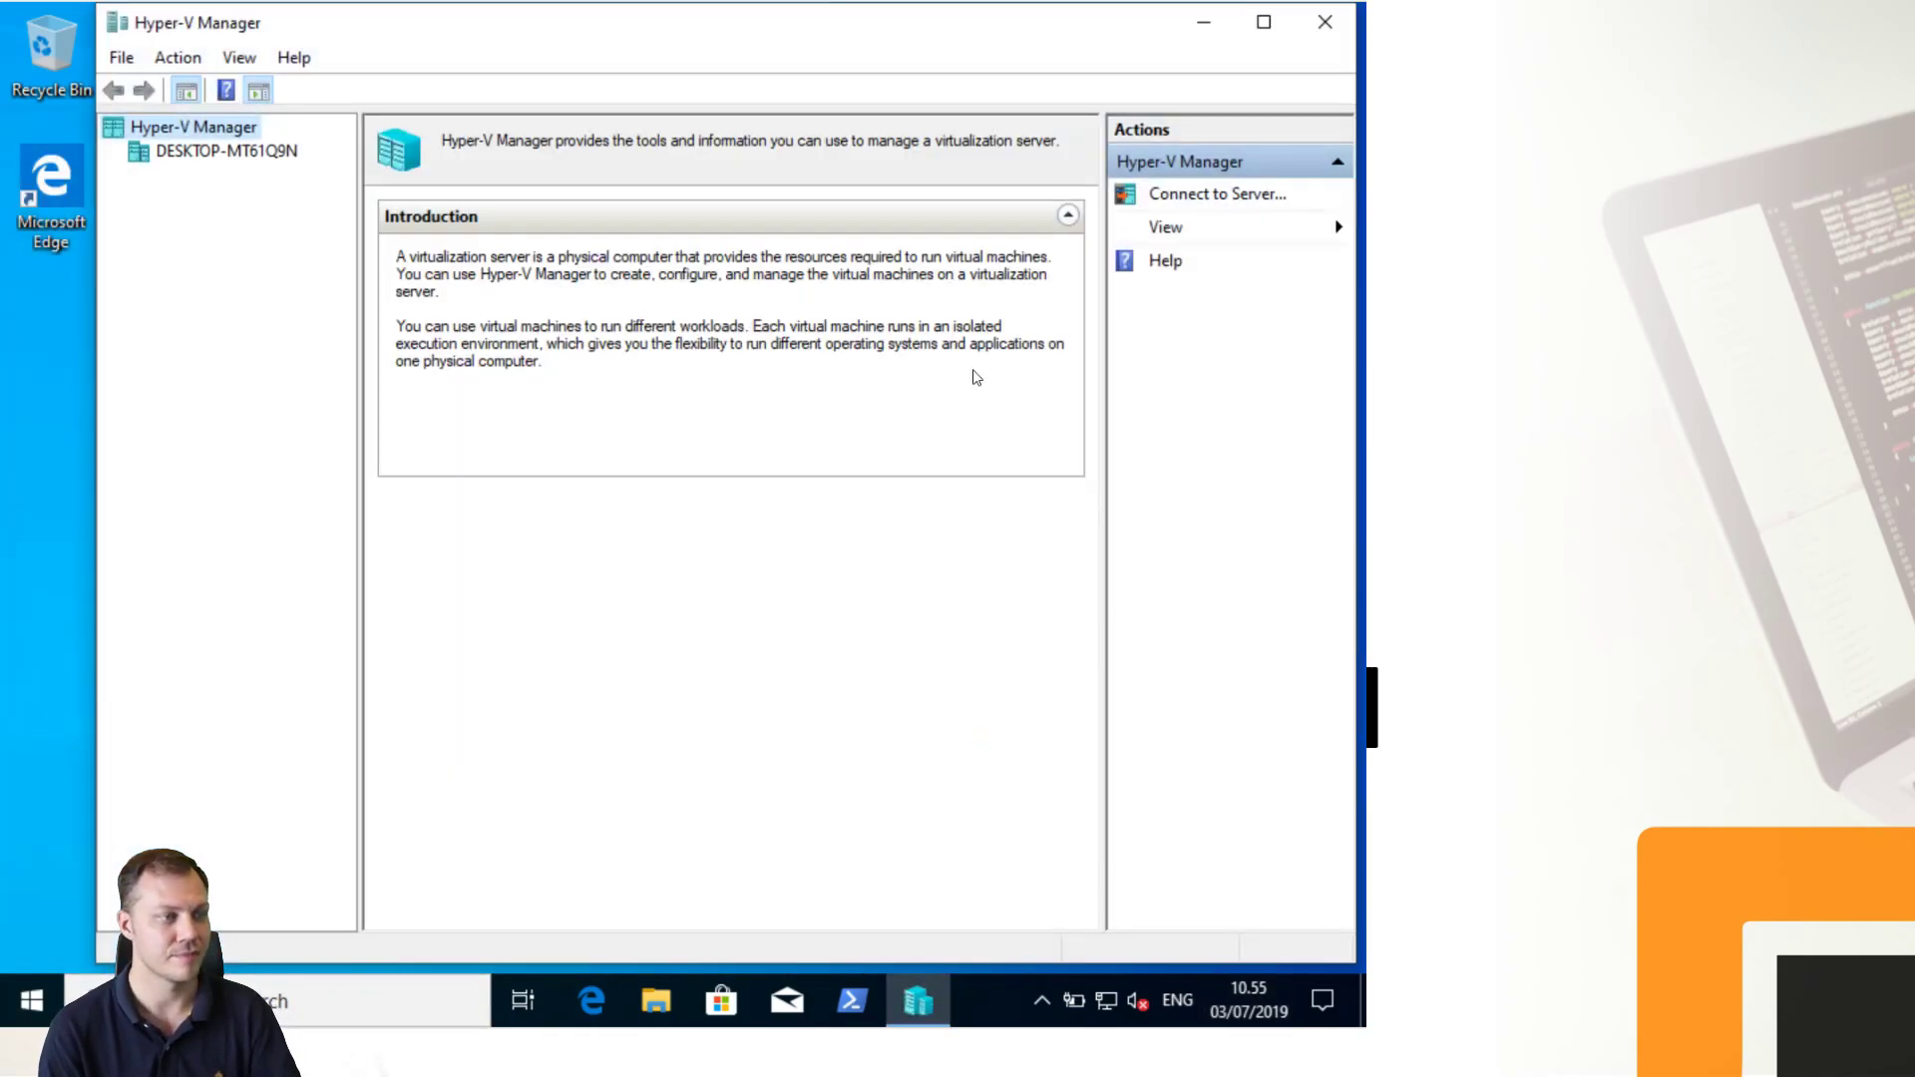
Step: Start creating a new virtual machine on the local Hyper-V host and choose Generation 2
{"action": "left_click", "coordinate": [227, 152]}
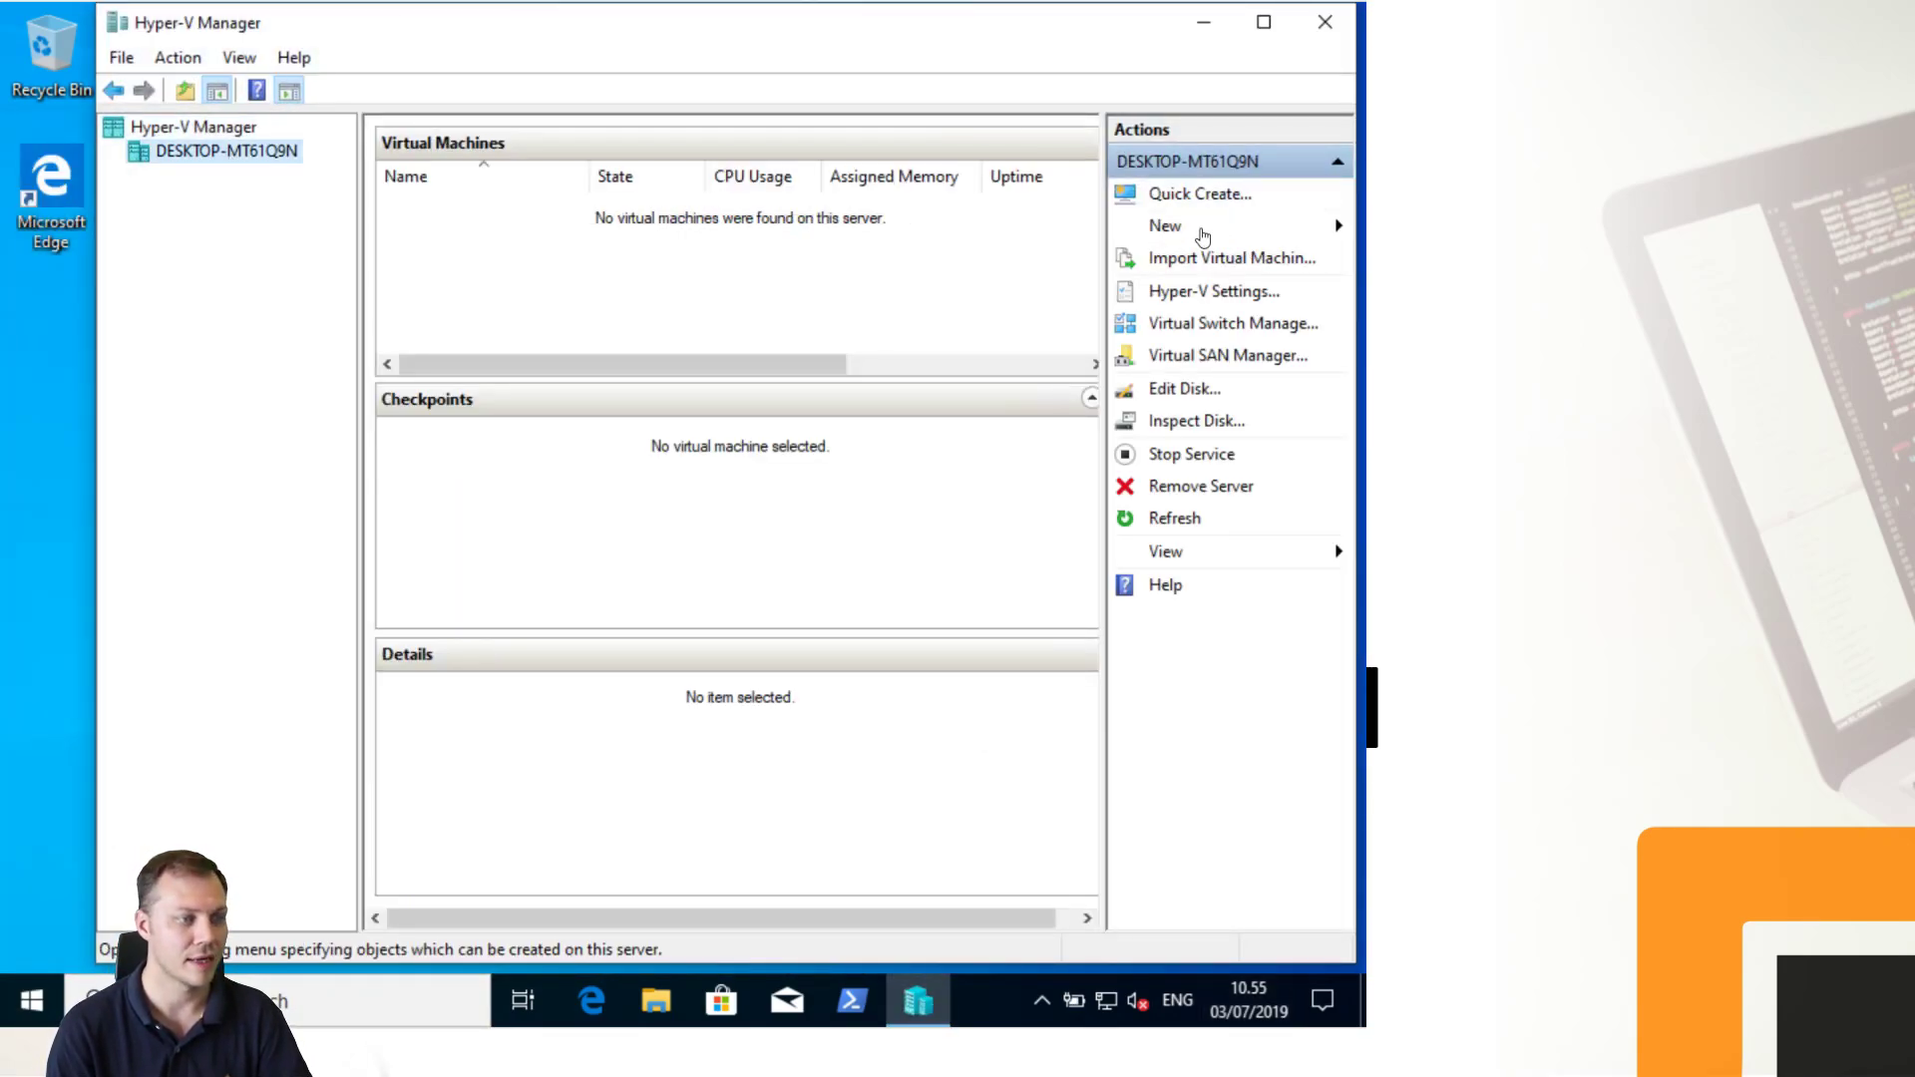
{"action": "left_click", "coordinate": [1206, 228]}
{"action": "left_click", "coordinate": [1238, 230]}
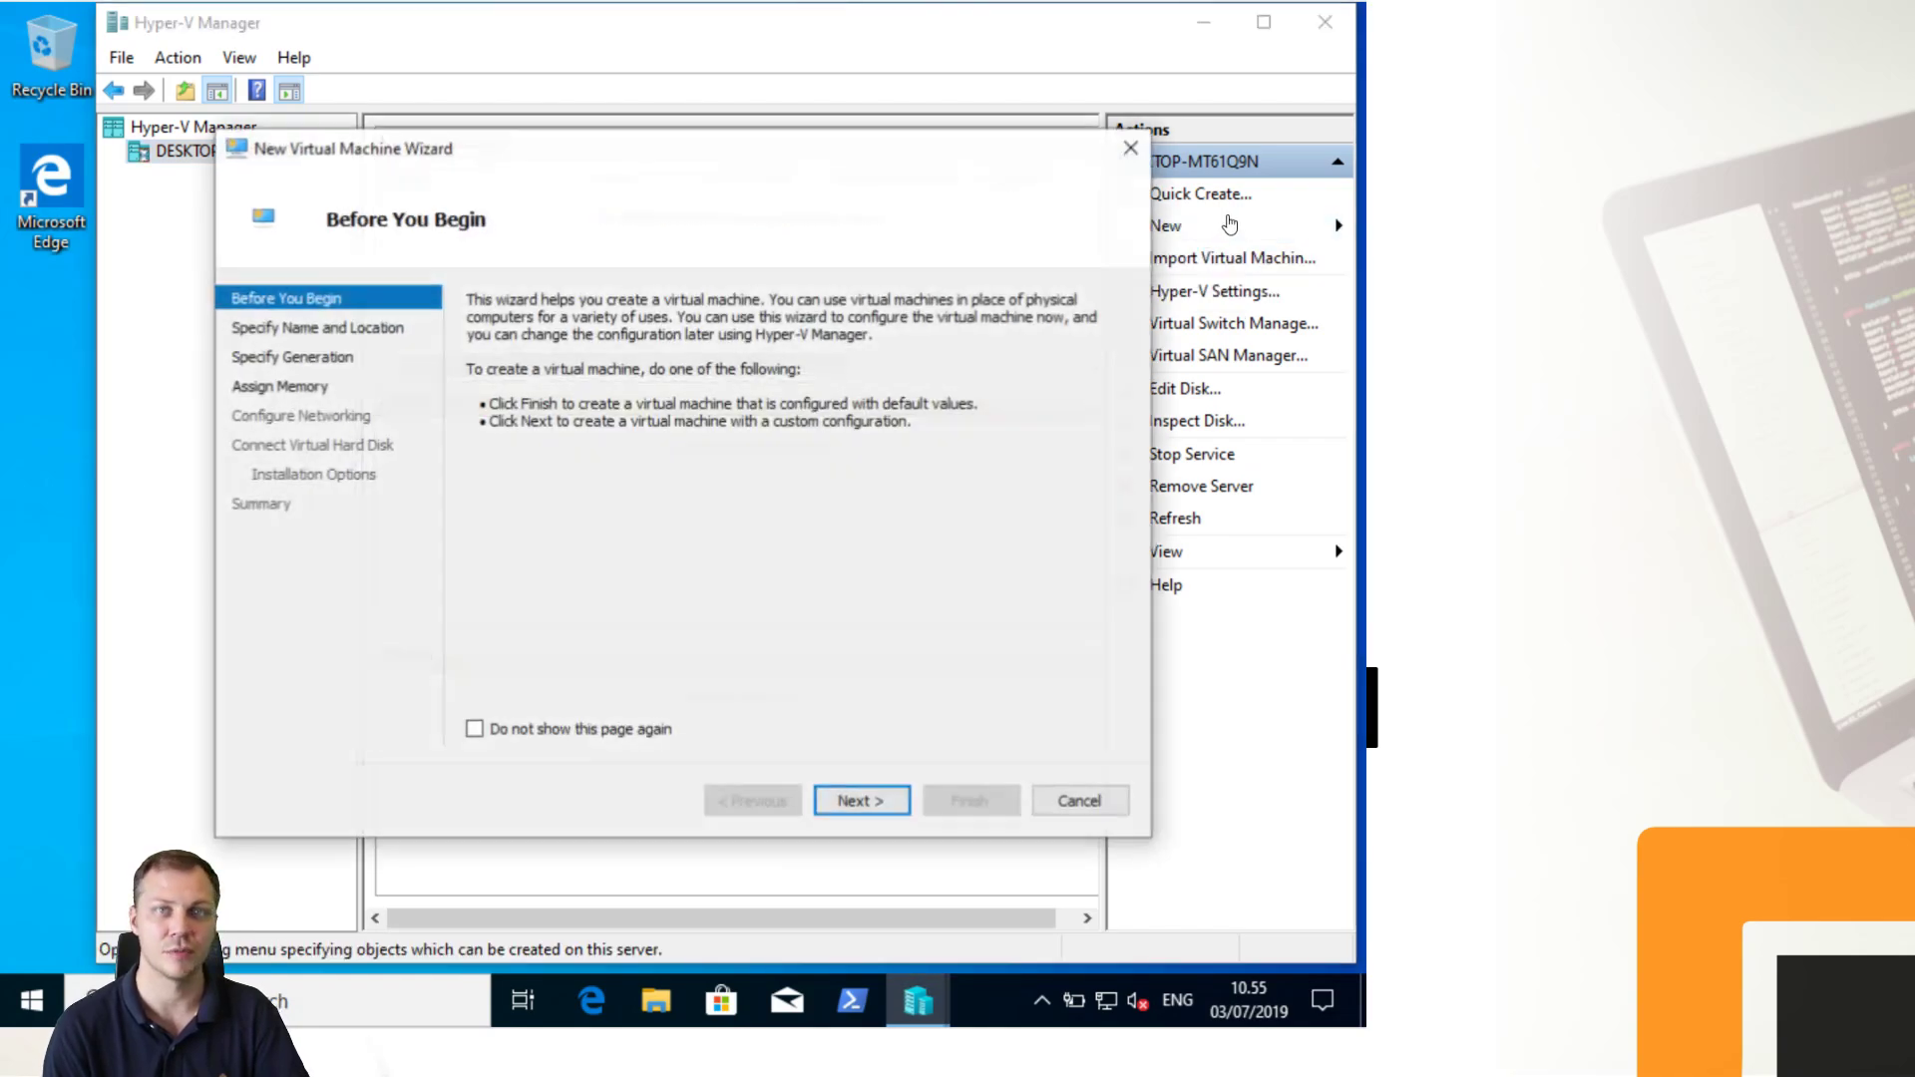
{"action": "left_click", "coordinate": [854, 798]}
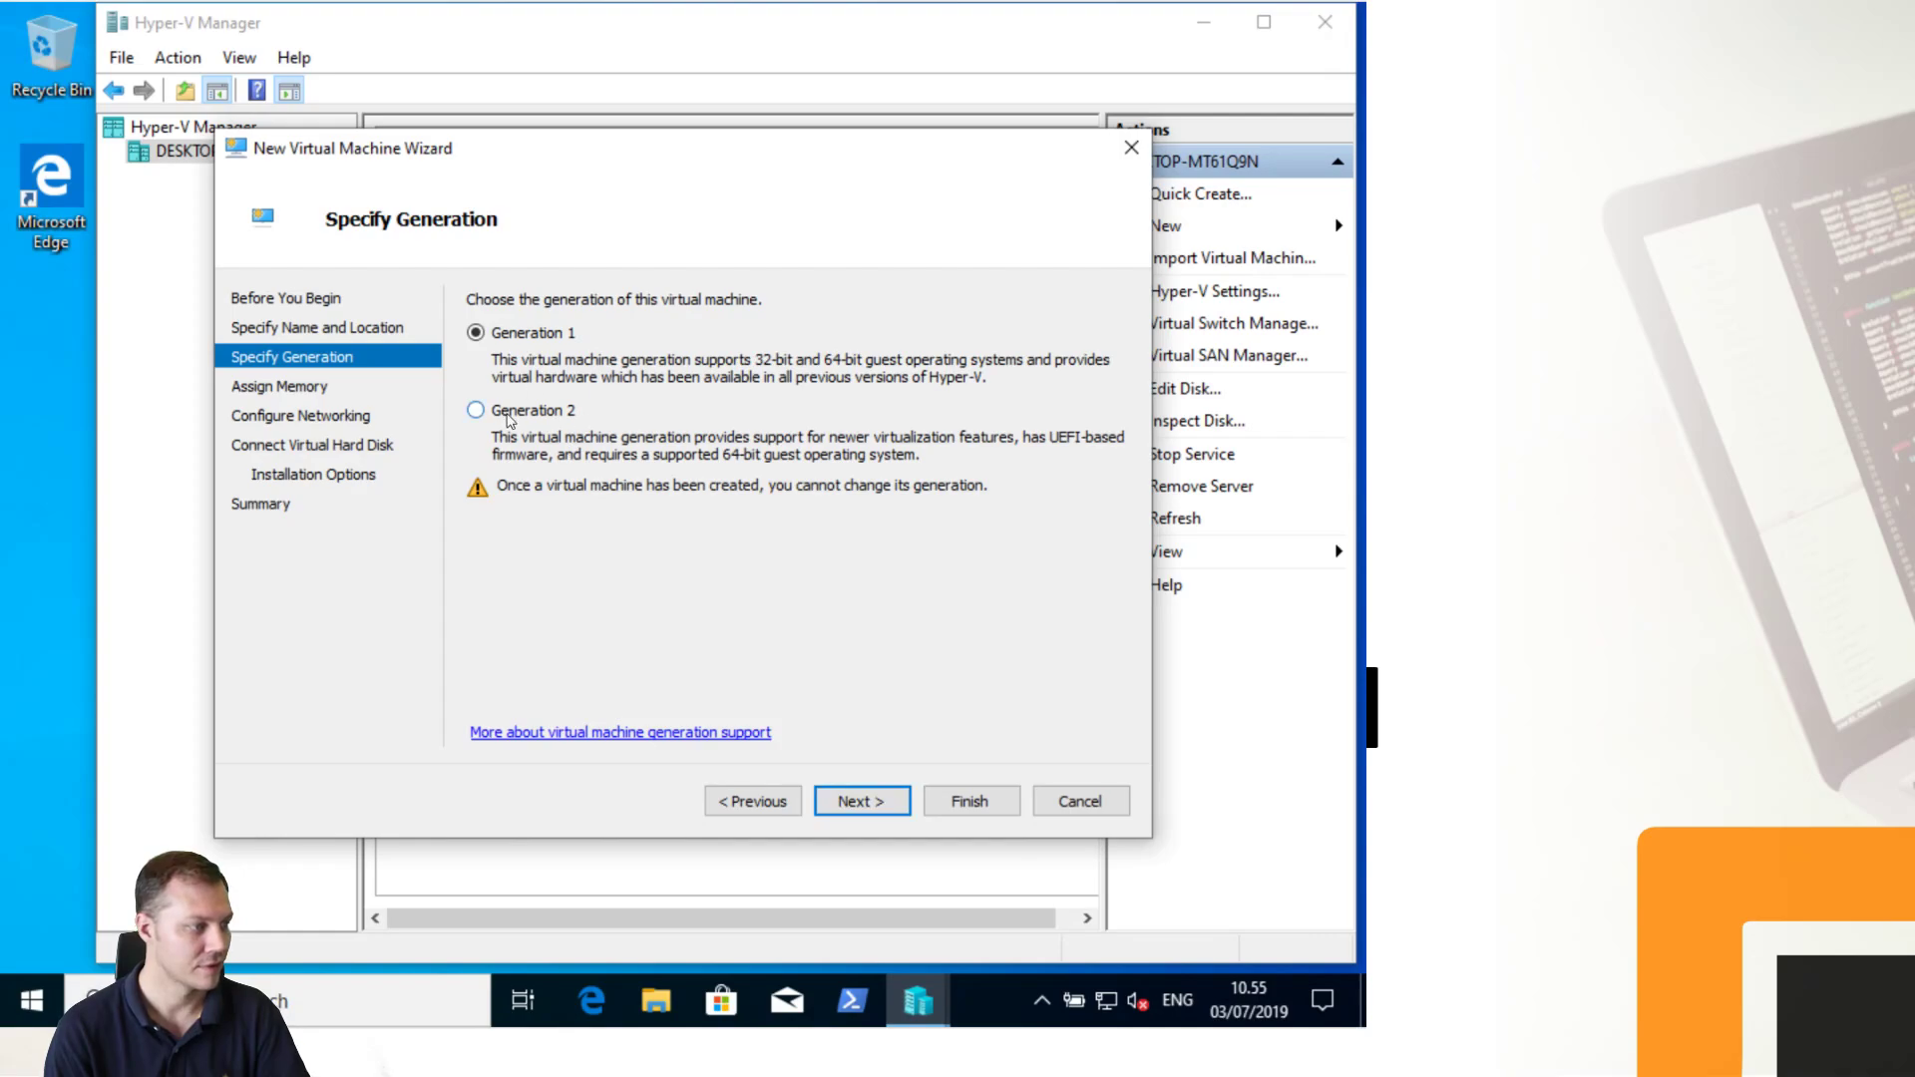
{"action": "left_click", "coordinate": [474, 410]}
{"action": "left_click", "coordinate": [860, 801]}
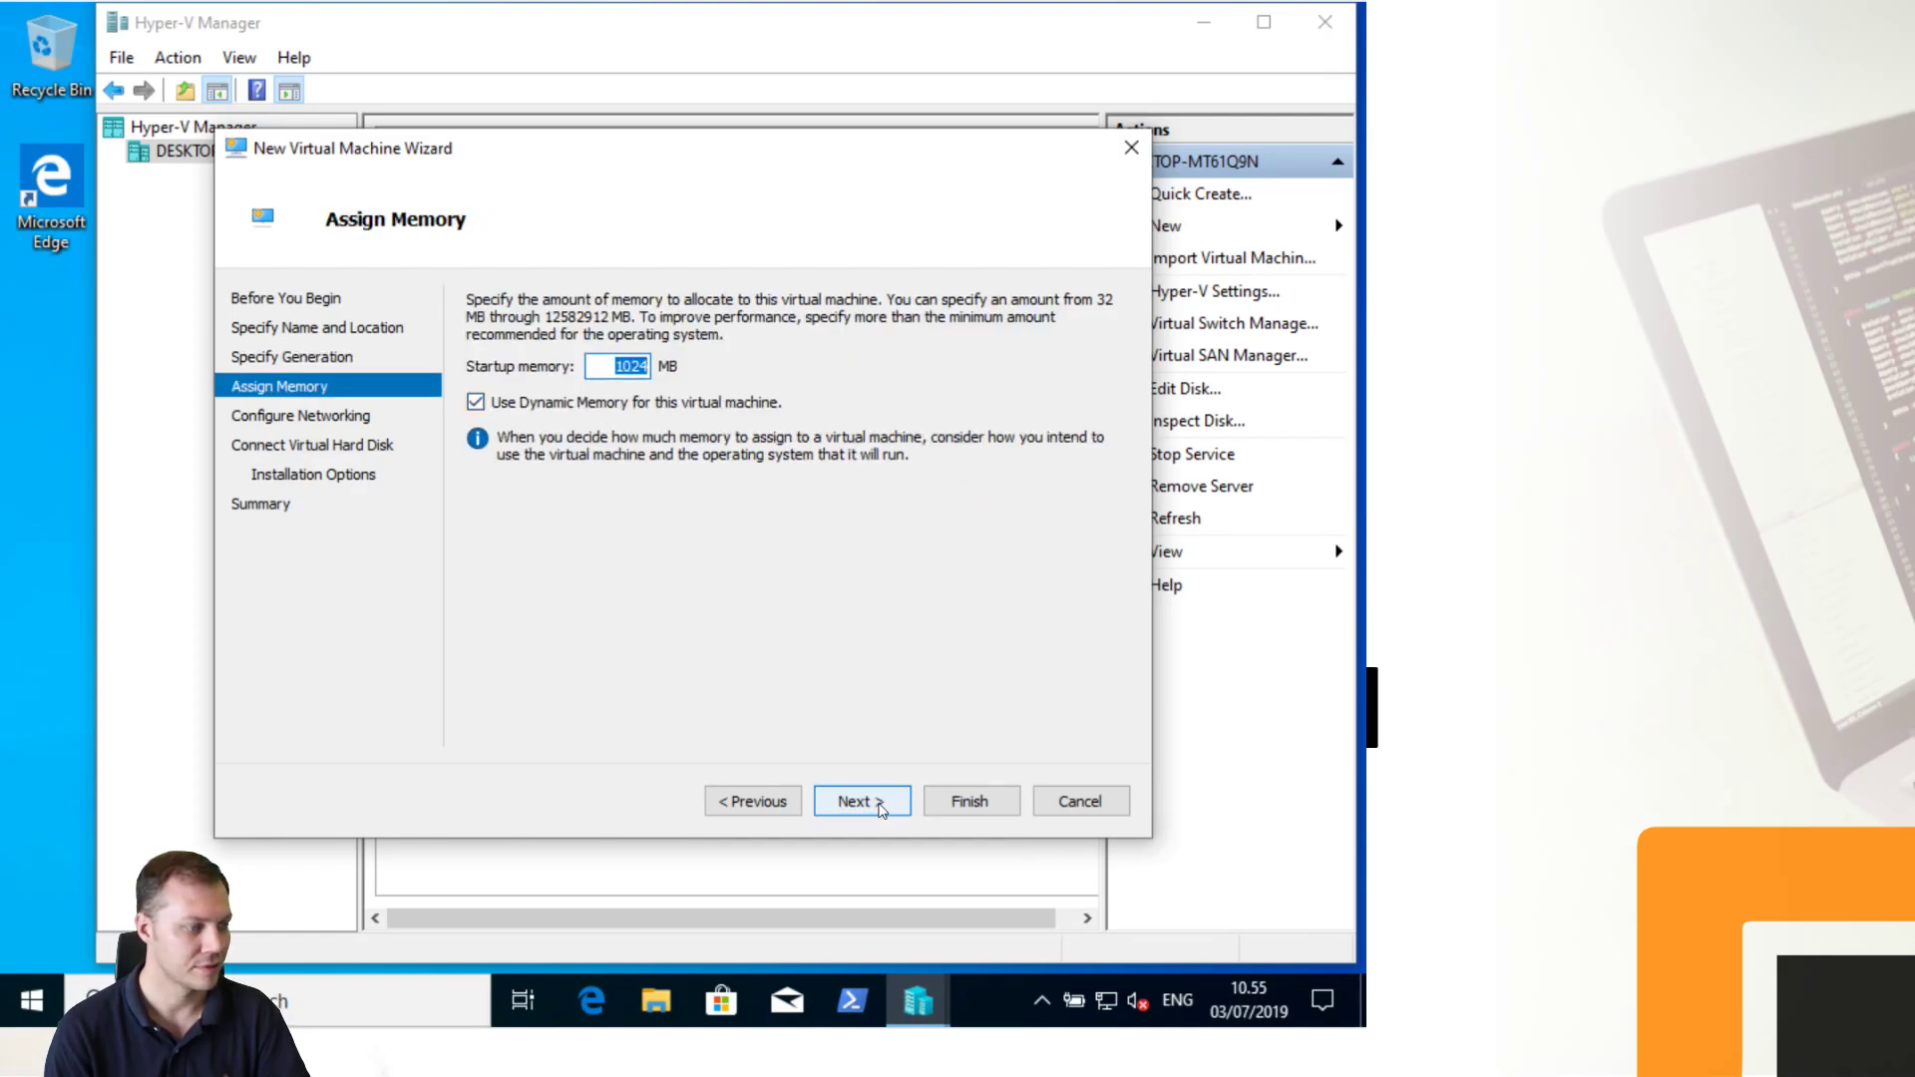
Step: Accept the 1024 MB startup memory and connect the new machine's network adapter to Default Switch
{"action": "left_click", "coordinate": [863, 800]}
{"action": "left_click", "coordinate": [638, 355]}
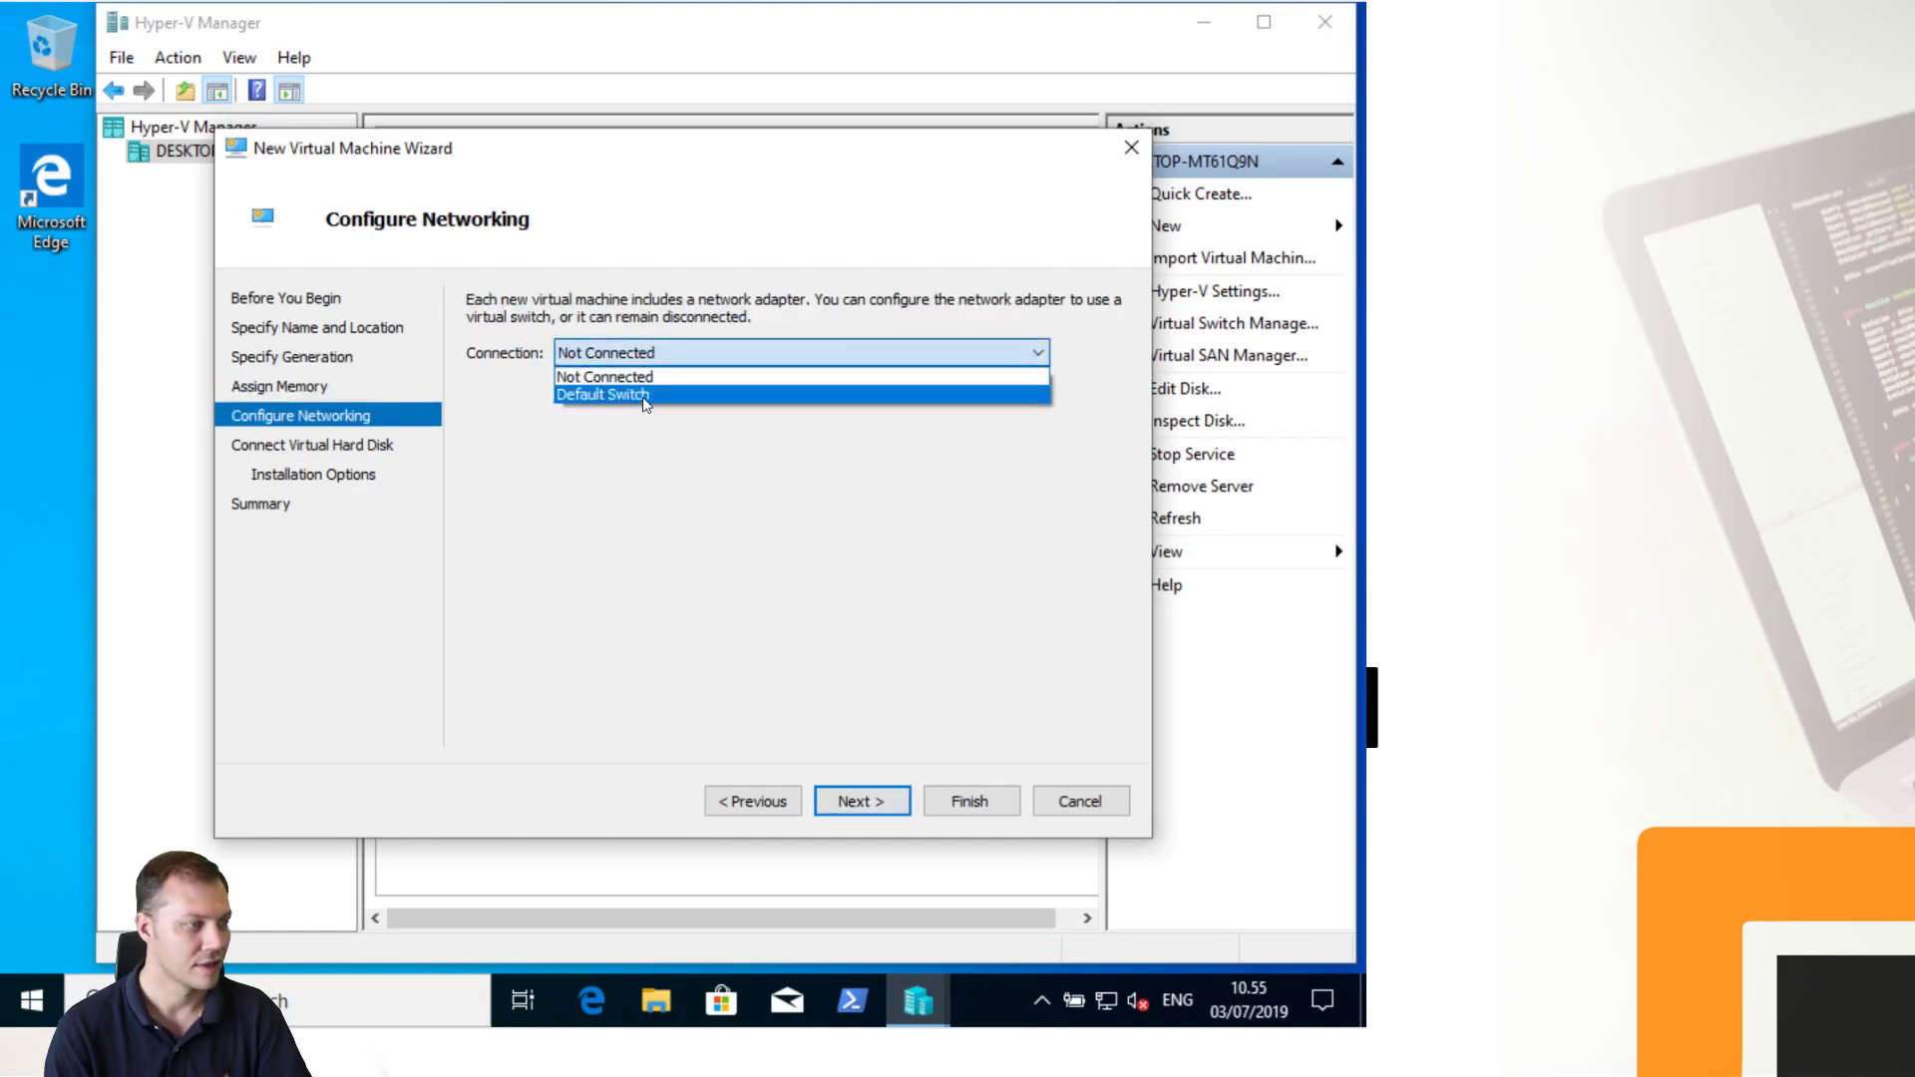
{"action": "left_click", "coordinate": [646, 396]}
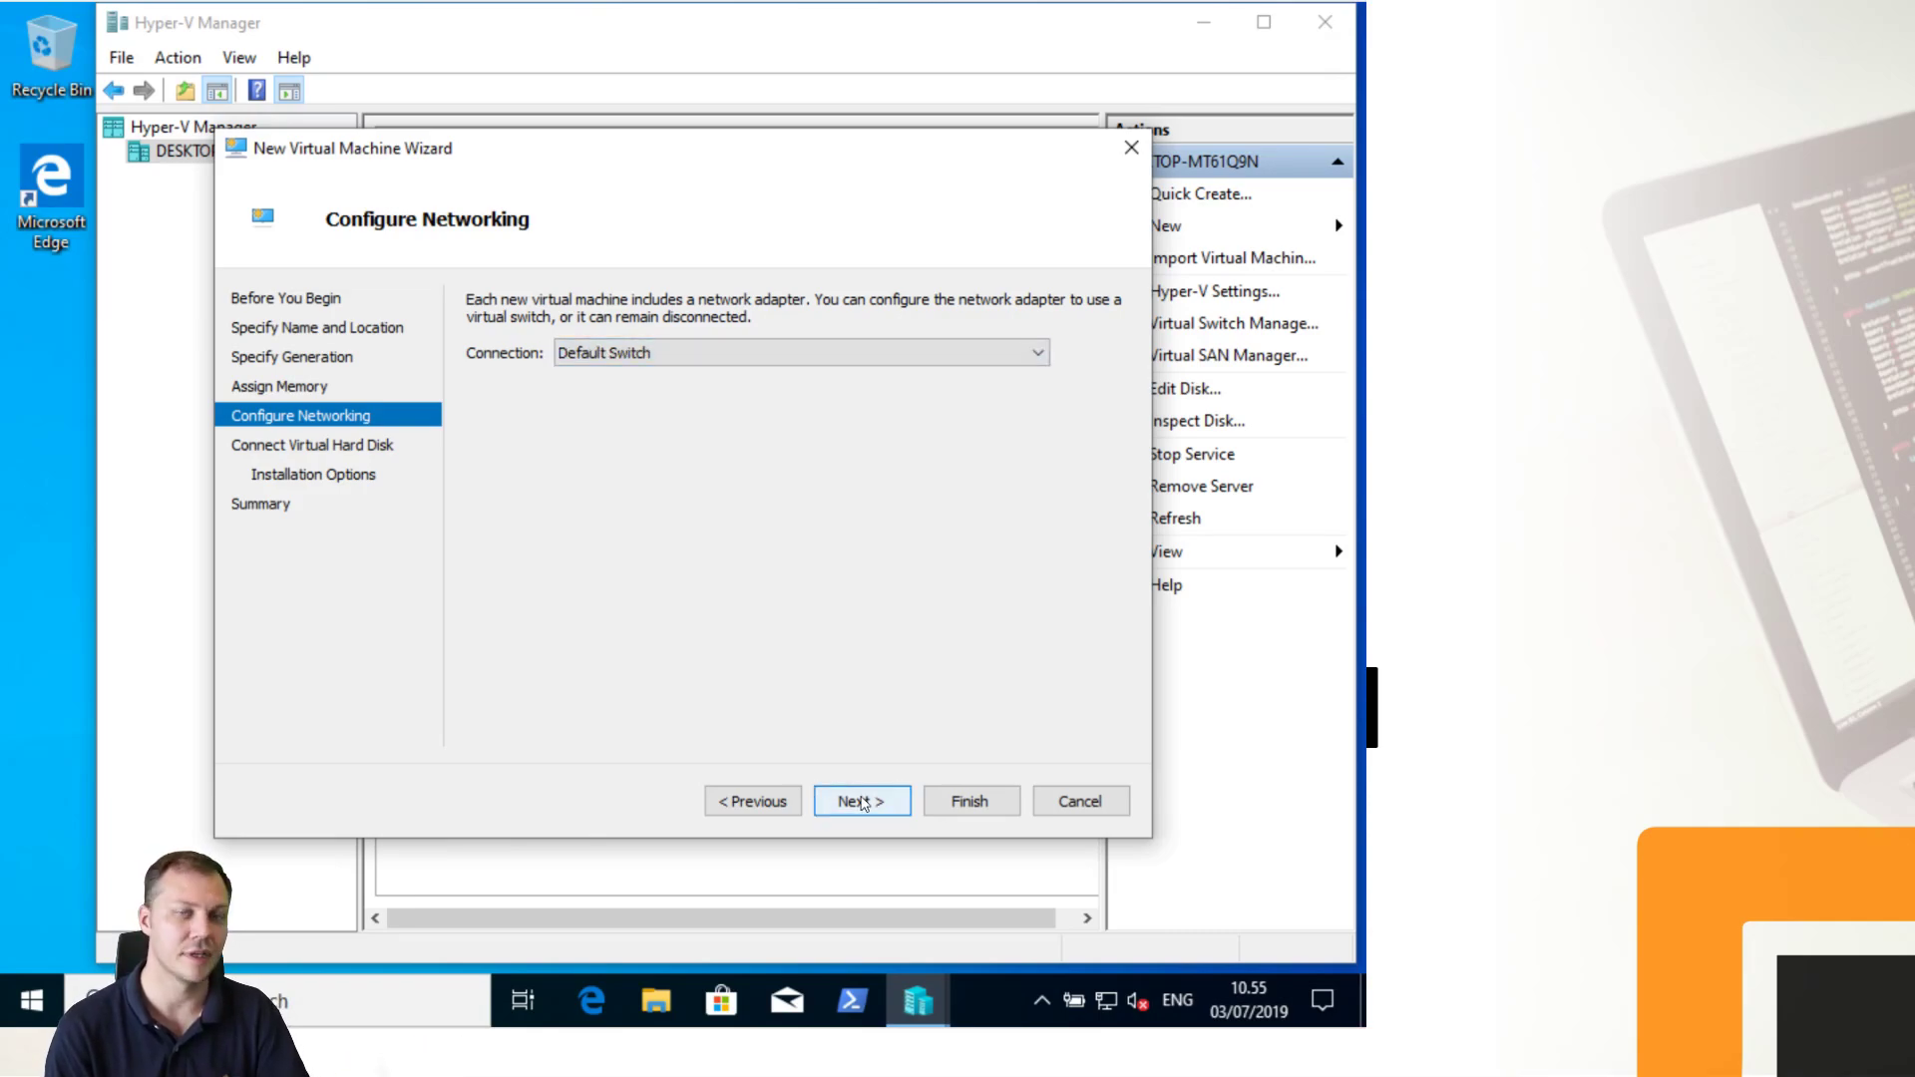
{"action": "left_click", "coordinate": [863, 800]}
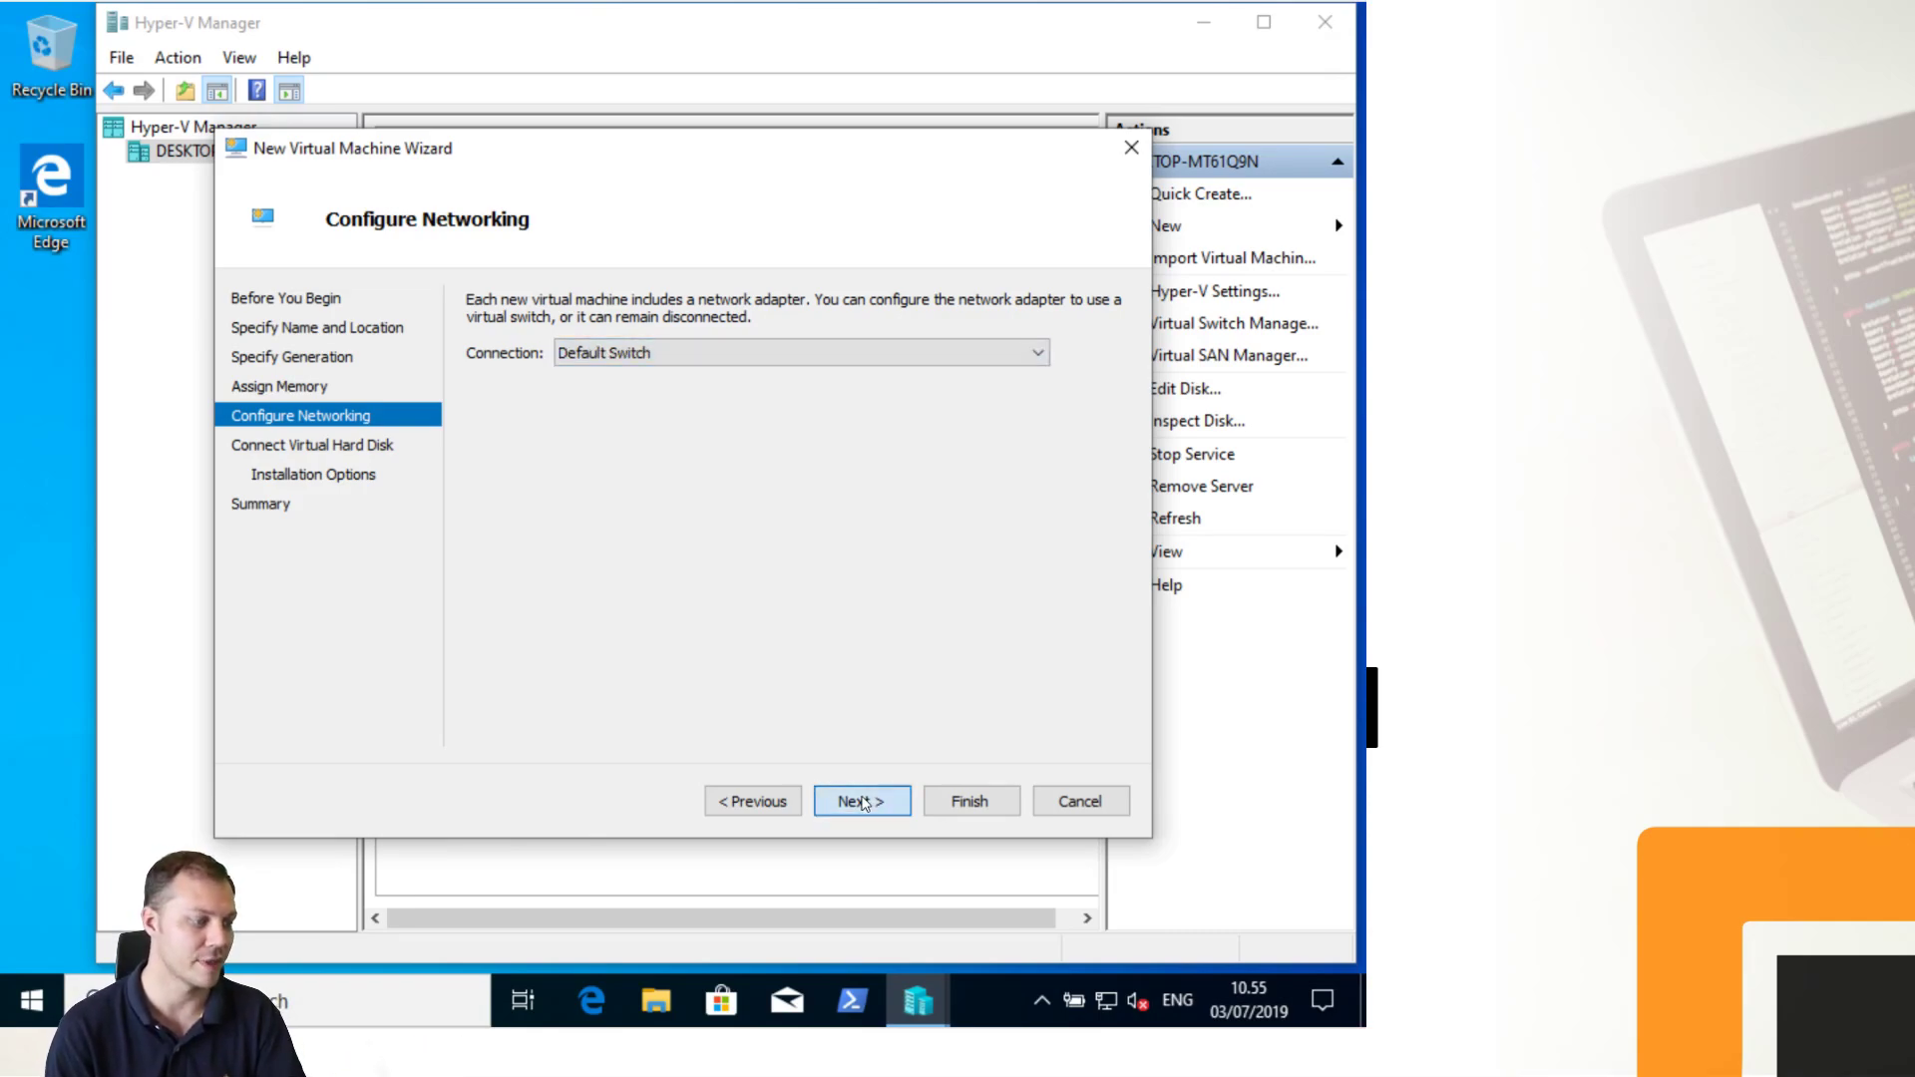
Step: Set the new virtual hard disk size to 2 GB and finish creating the virtual machine with the remaining defaults
{"action": "double_click", "coordinate": [630, 486]}
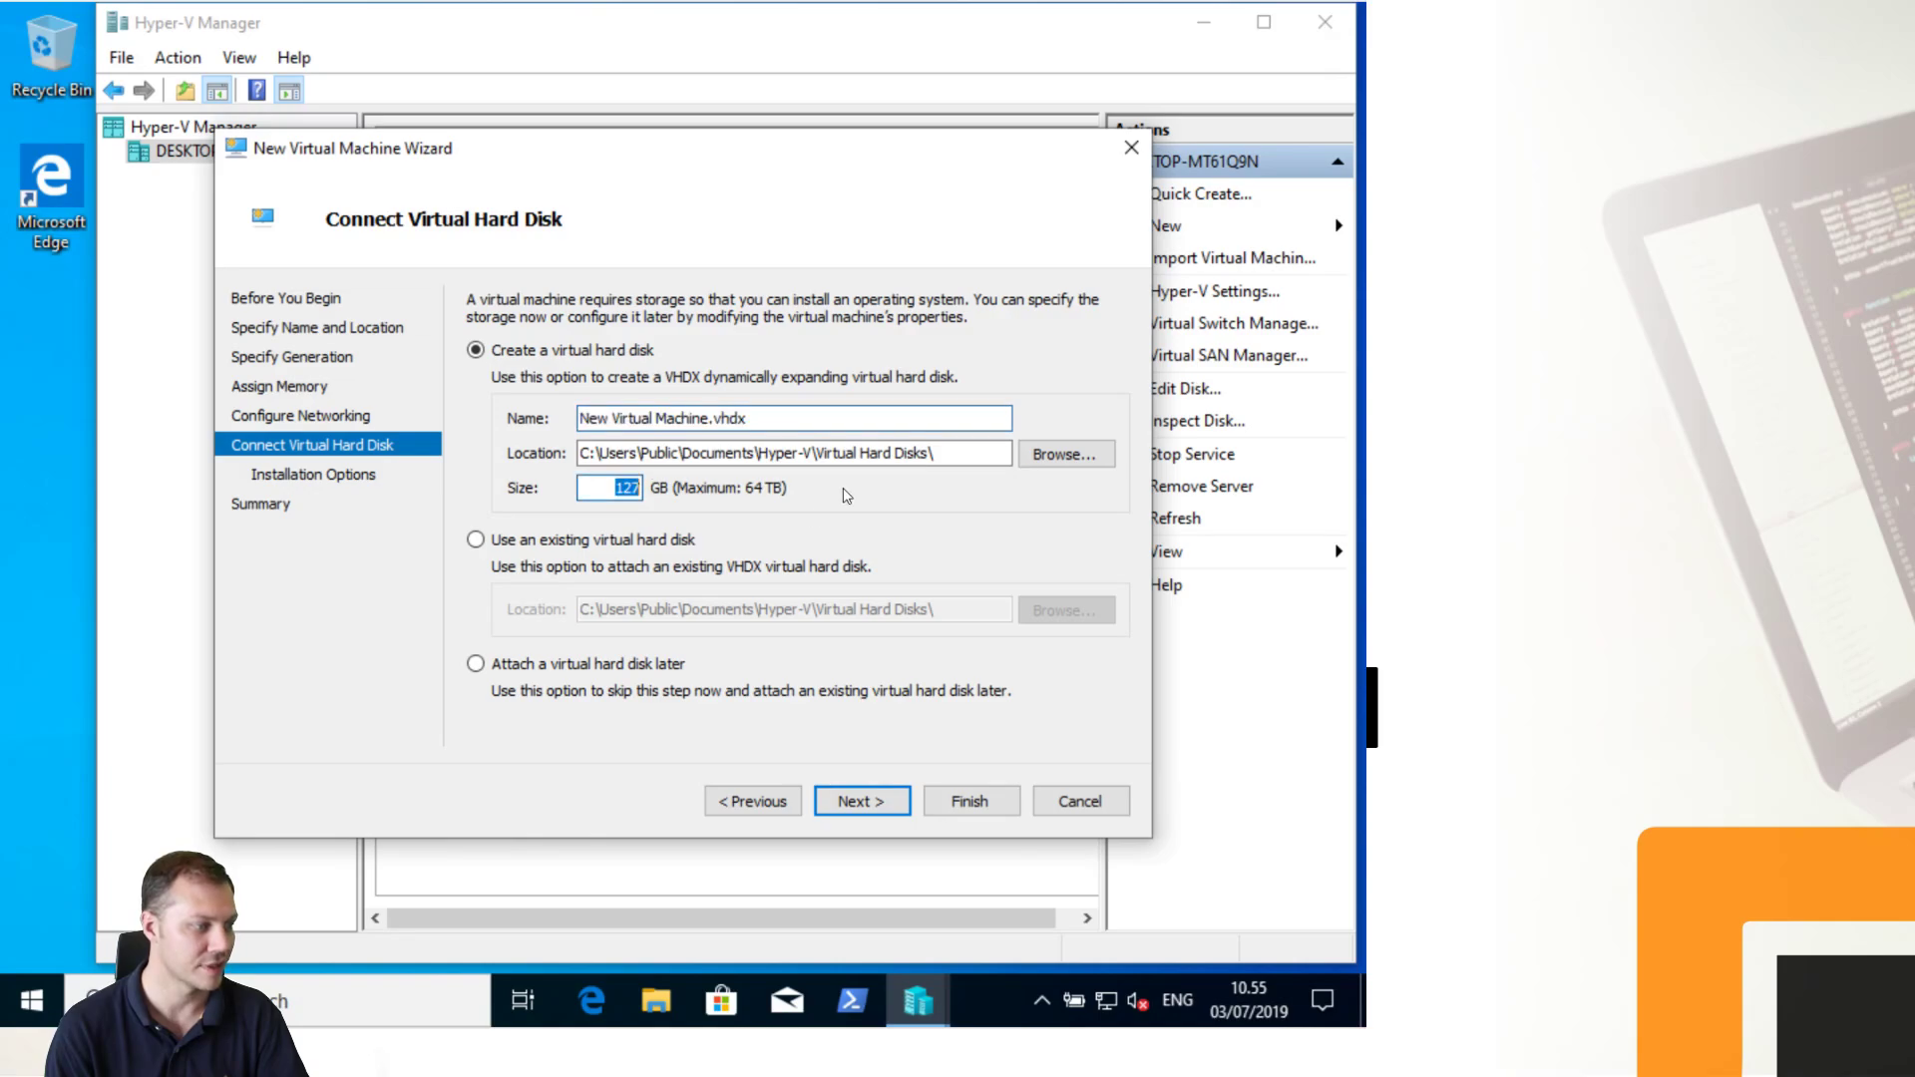
{"action": "type", "text": "2"}
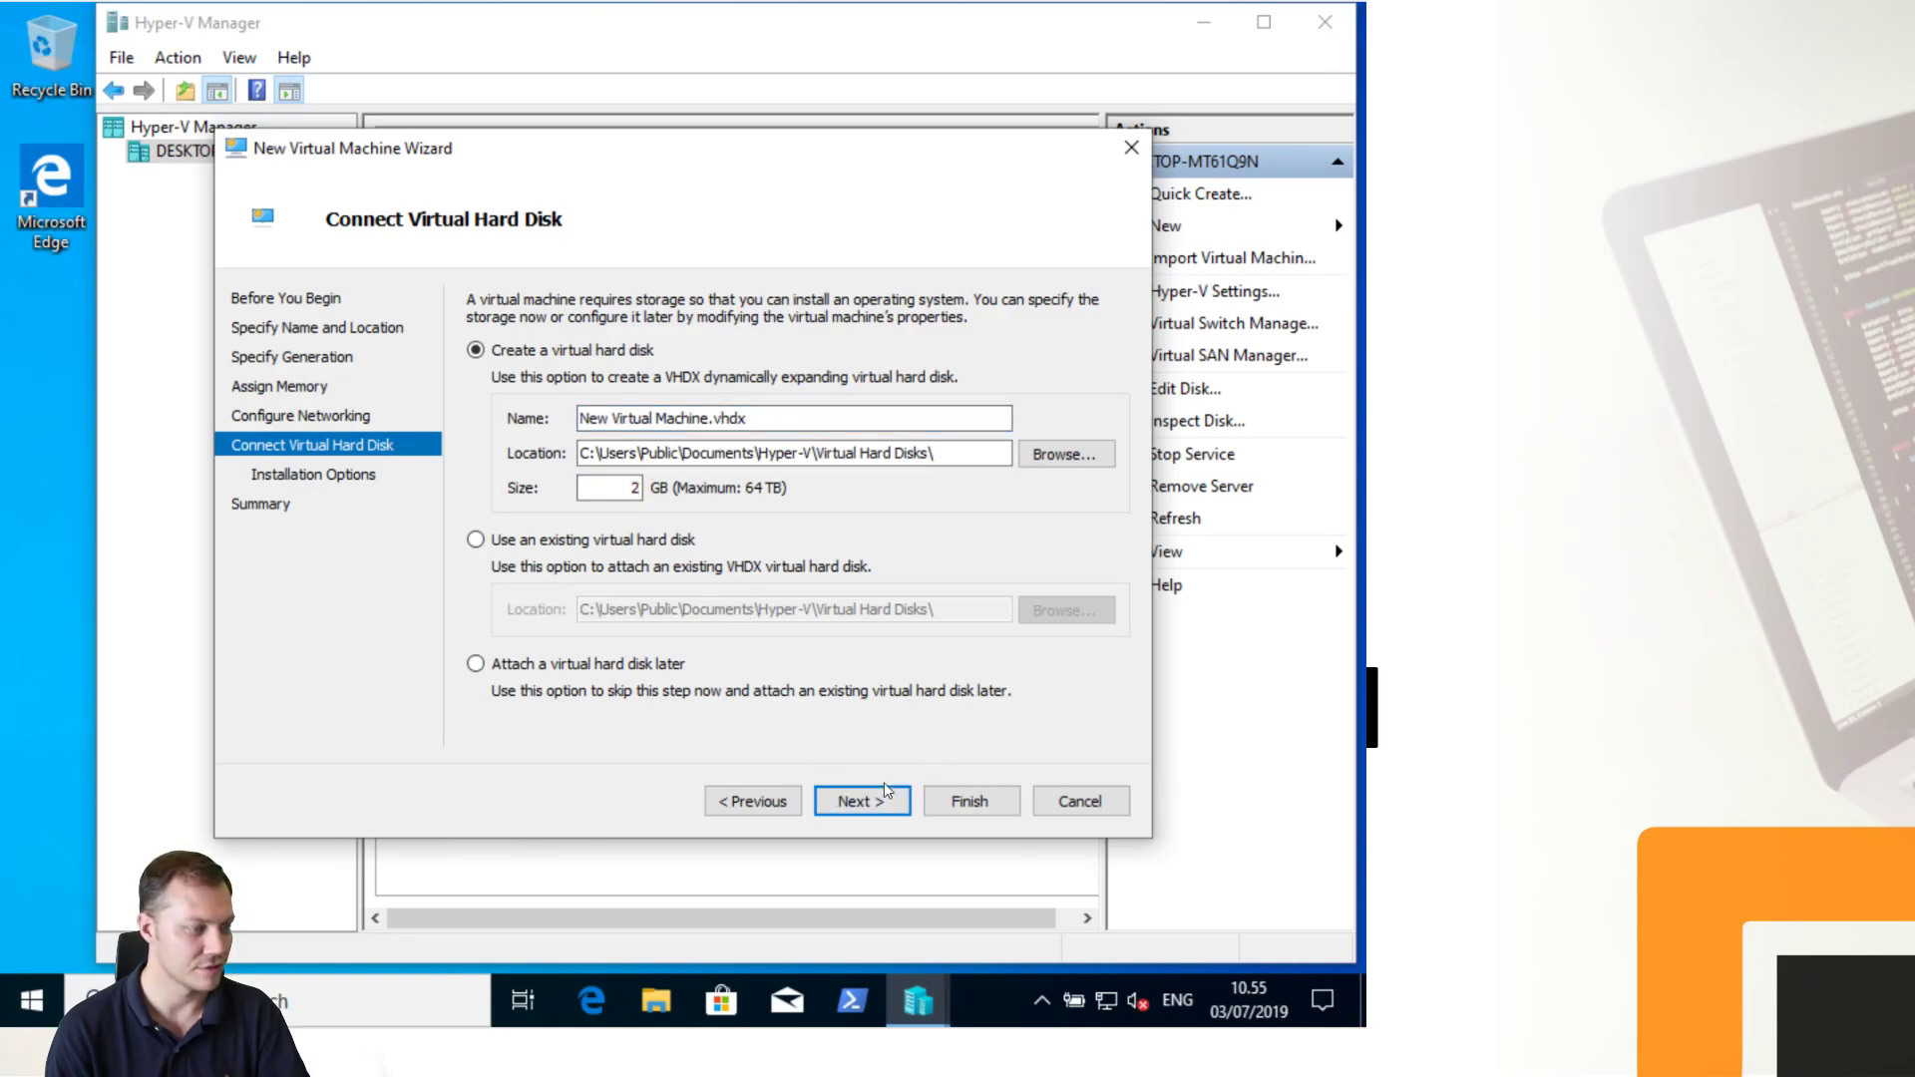
{"action": "left_click", "coordinate": [866, 801]}
{"action": "left_click", "coordinate": [866, 803]}
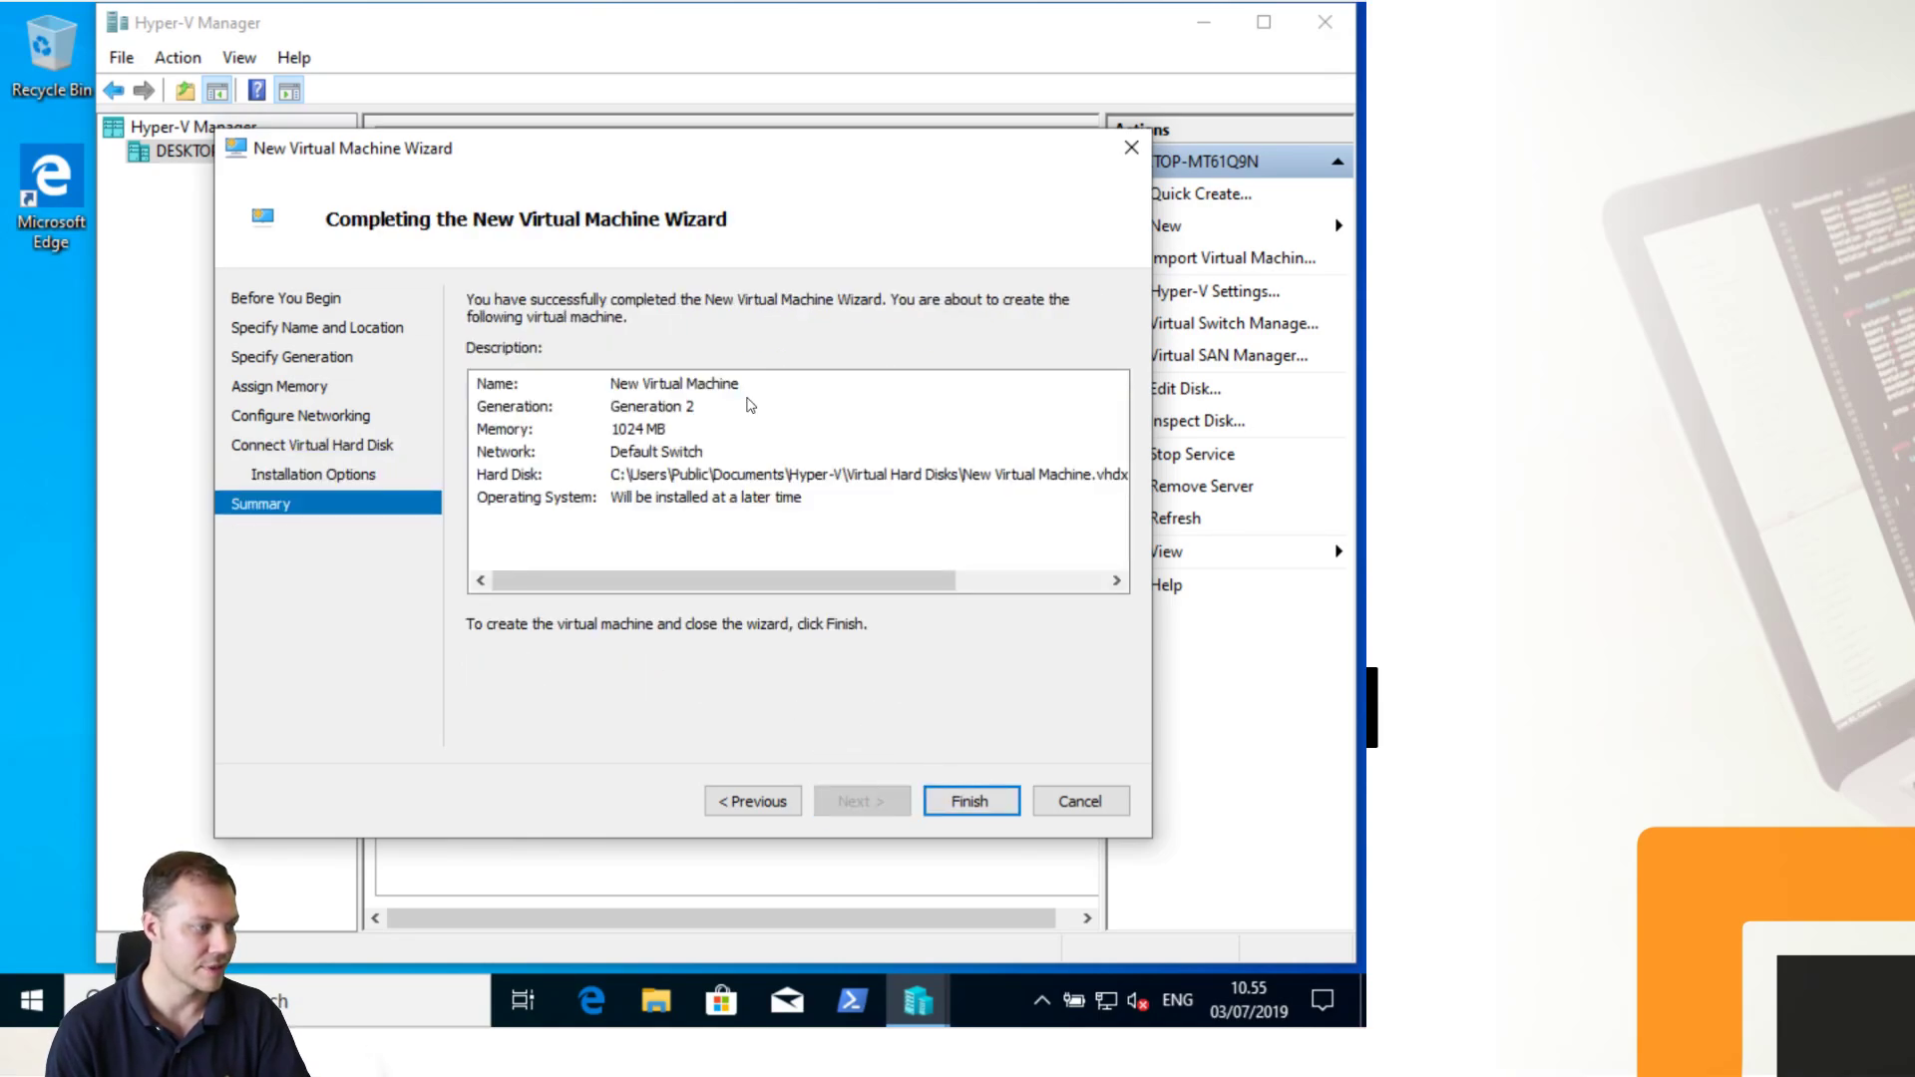
{"action": "left_click", "coordinate": [975, 810]}
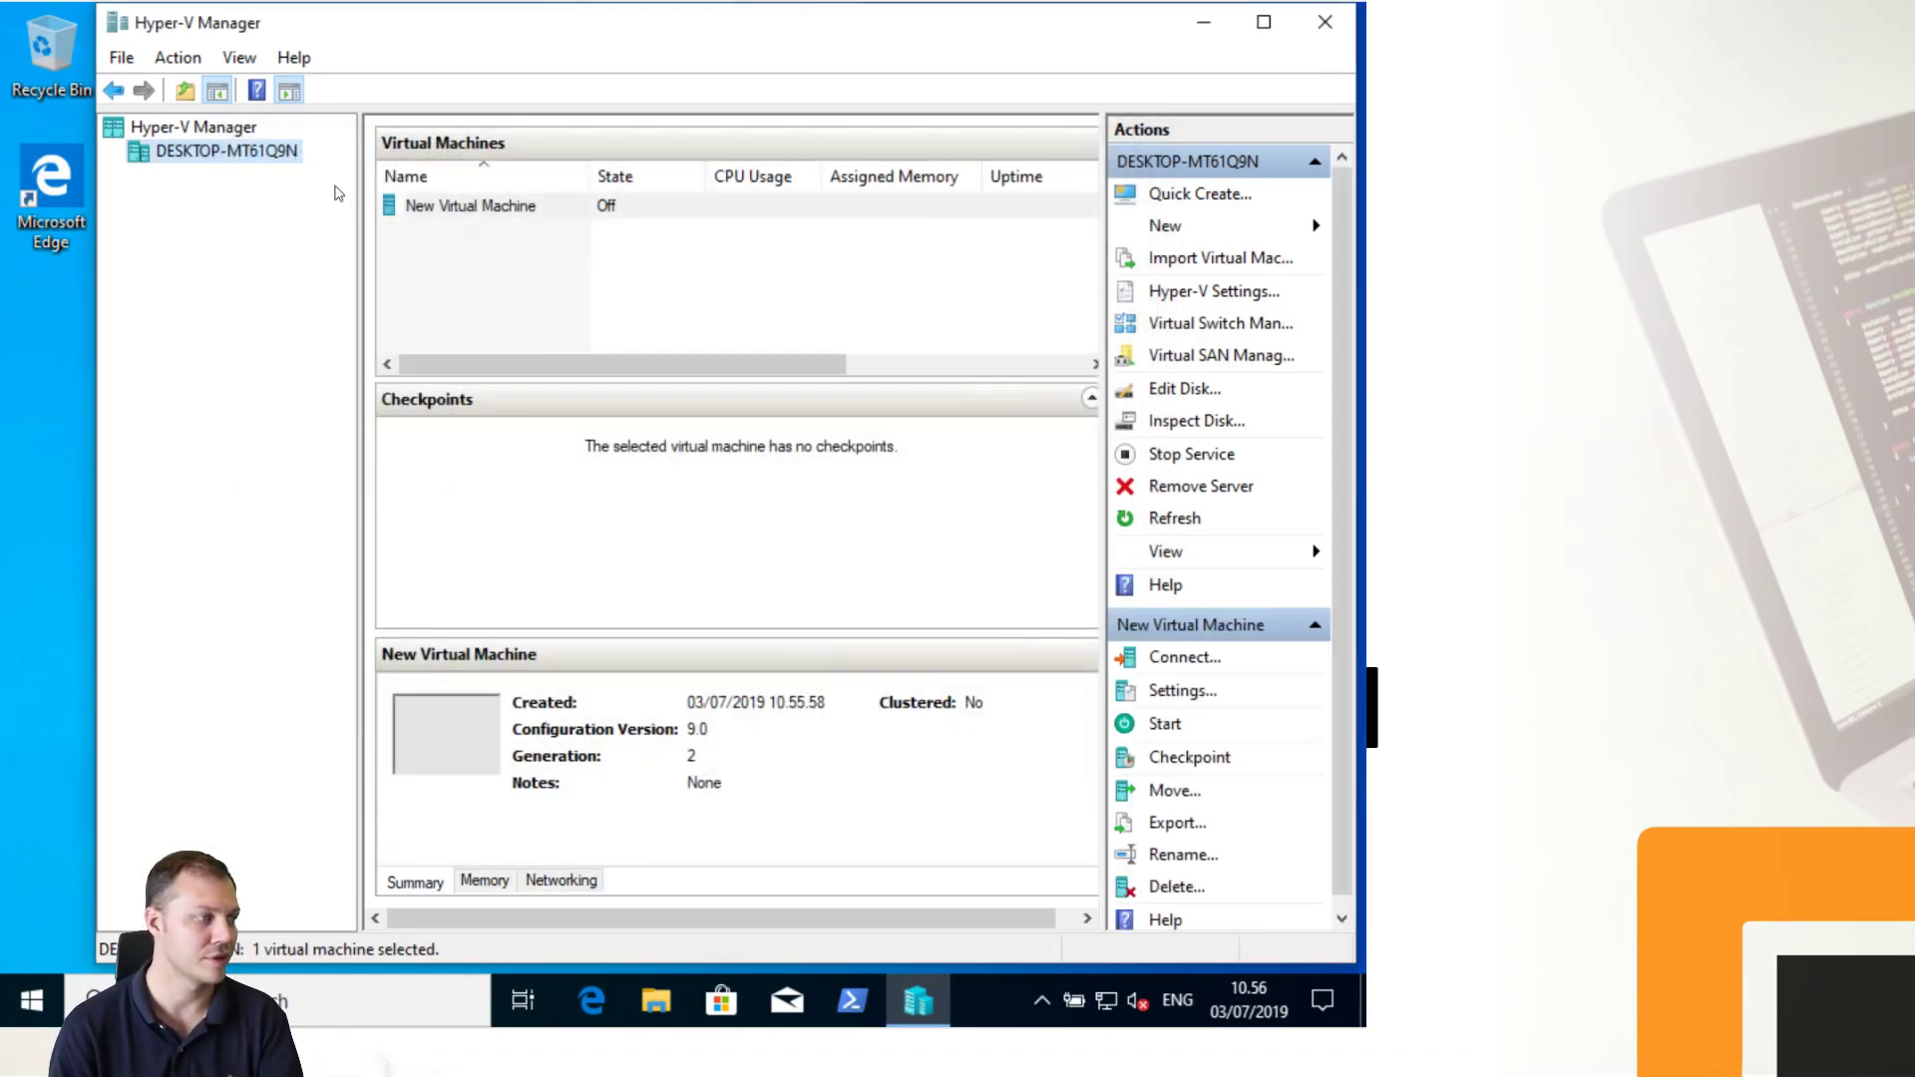
Step: Try to start New Virtual Machine twice, continuing from its last state instead of reverting to the automatic checkpoint
{"action": "left_click", "coordinate": [413, 207]}
{"action": "left_click", "coordinate": [1165, 723]}
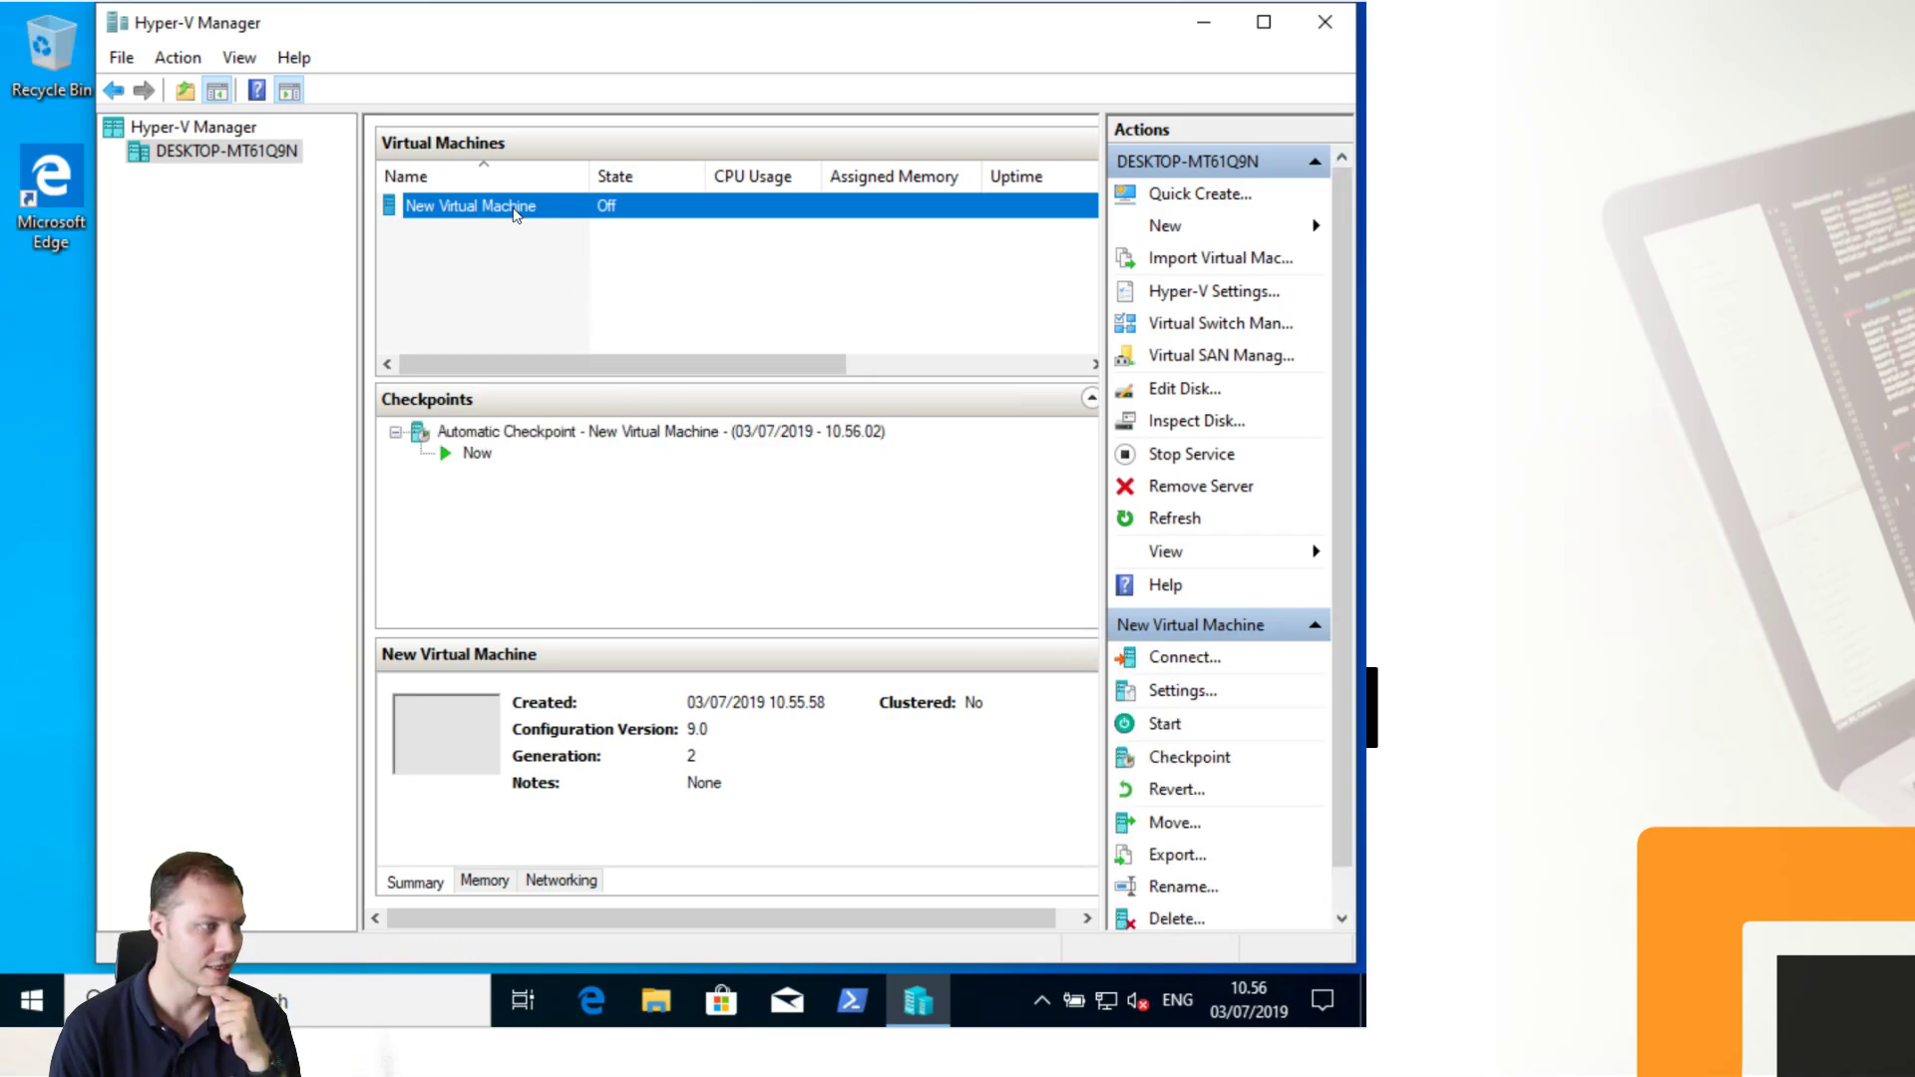
{"action": "left_click", "coordinate": [1163, 725]}
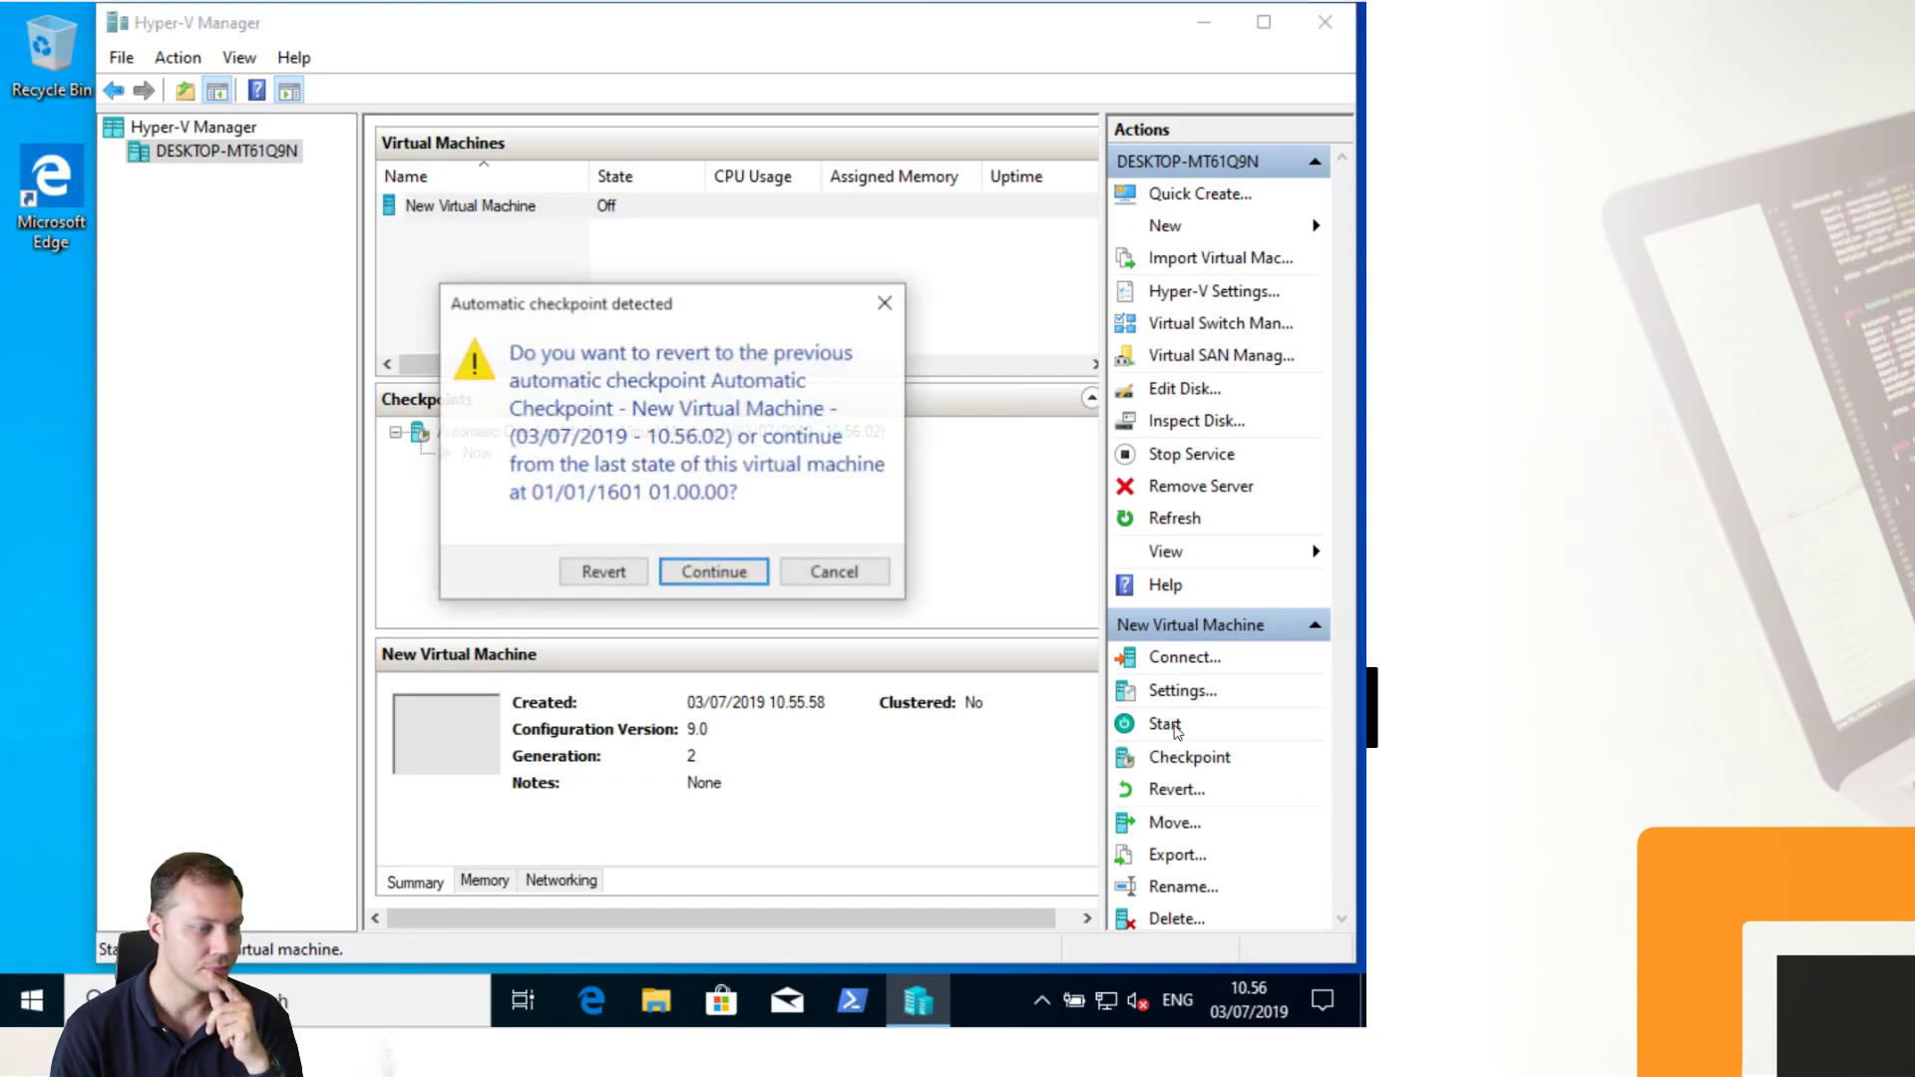
{"action": "left_click", "coordinate": [710, 571]}
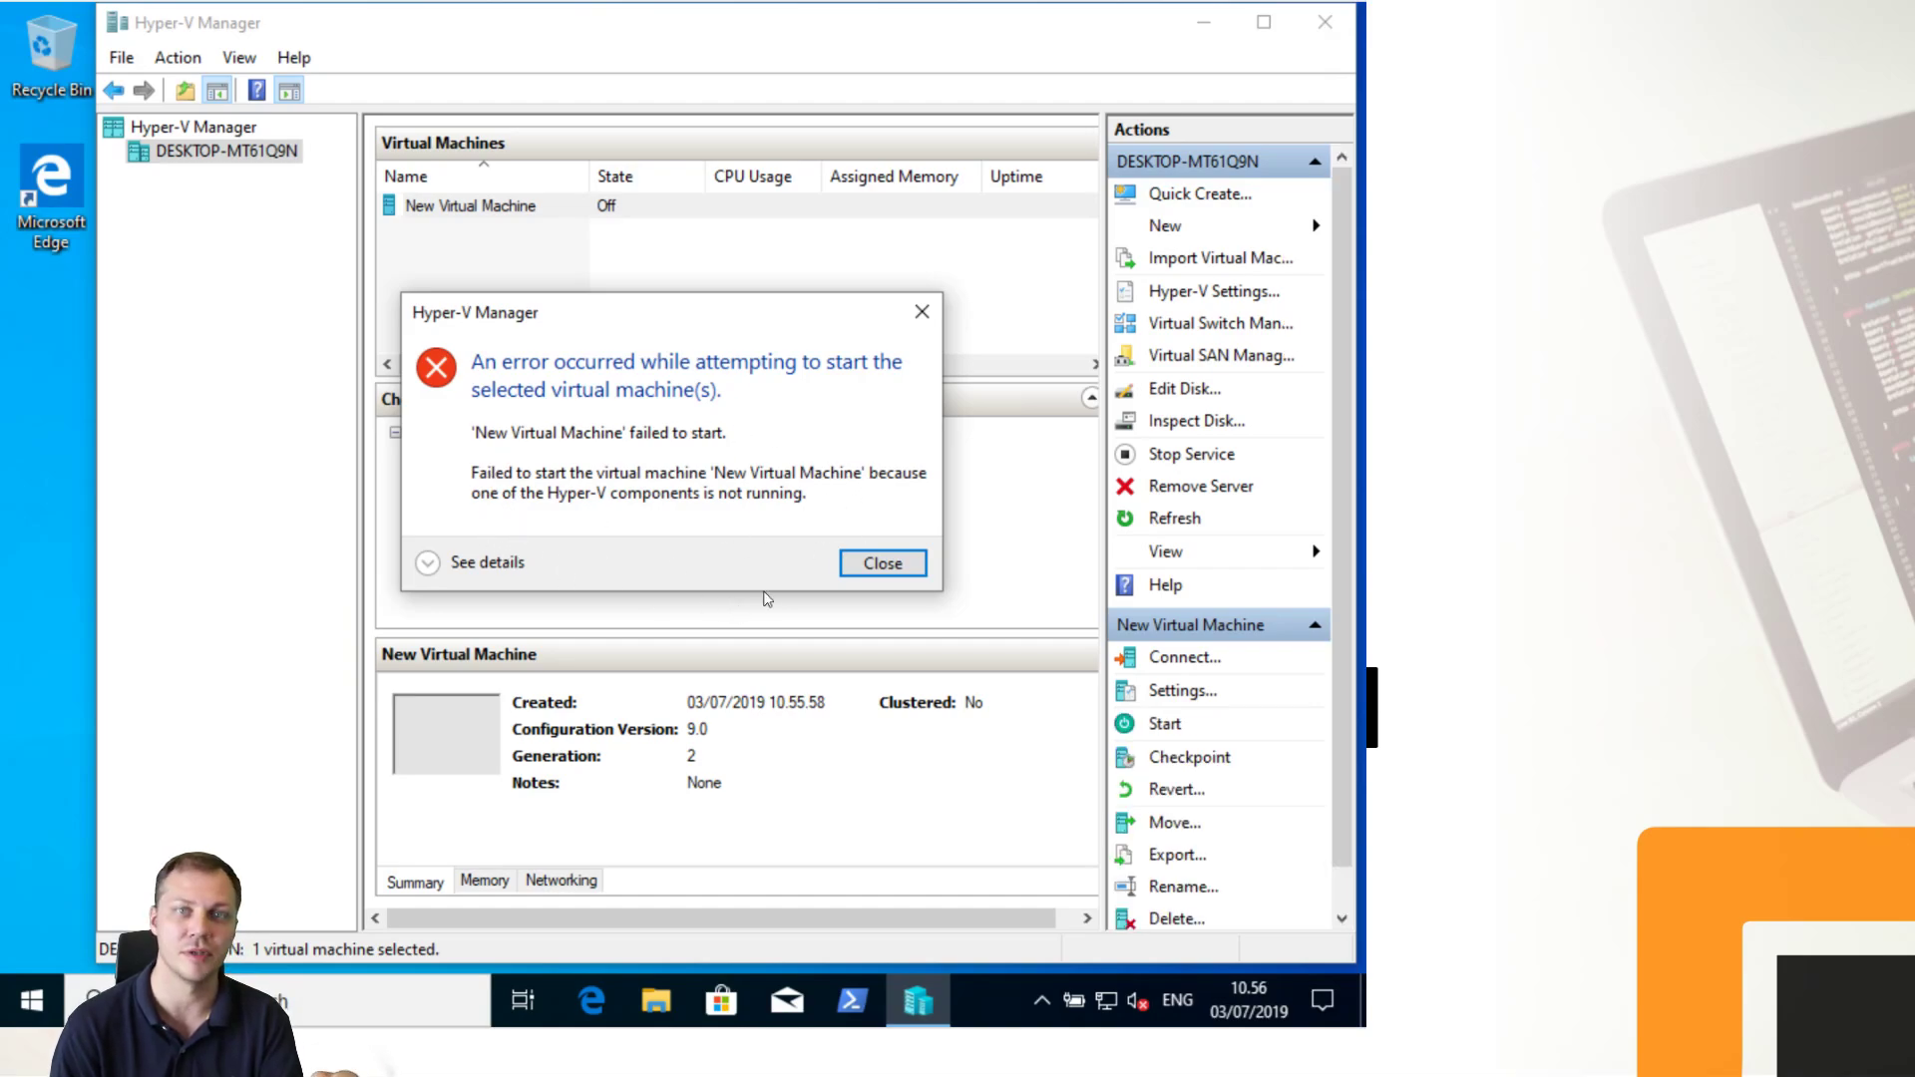
{"action": "left_click", "coordinate": [916, 564]}
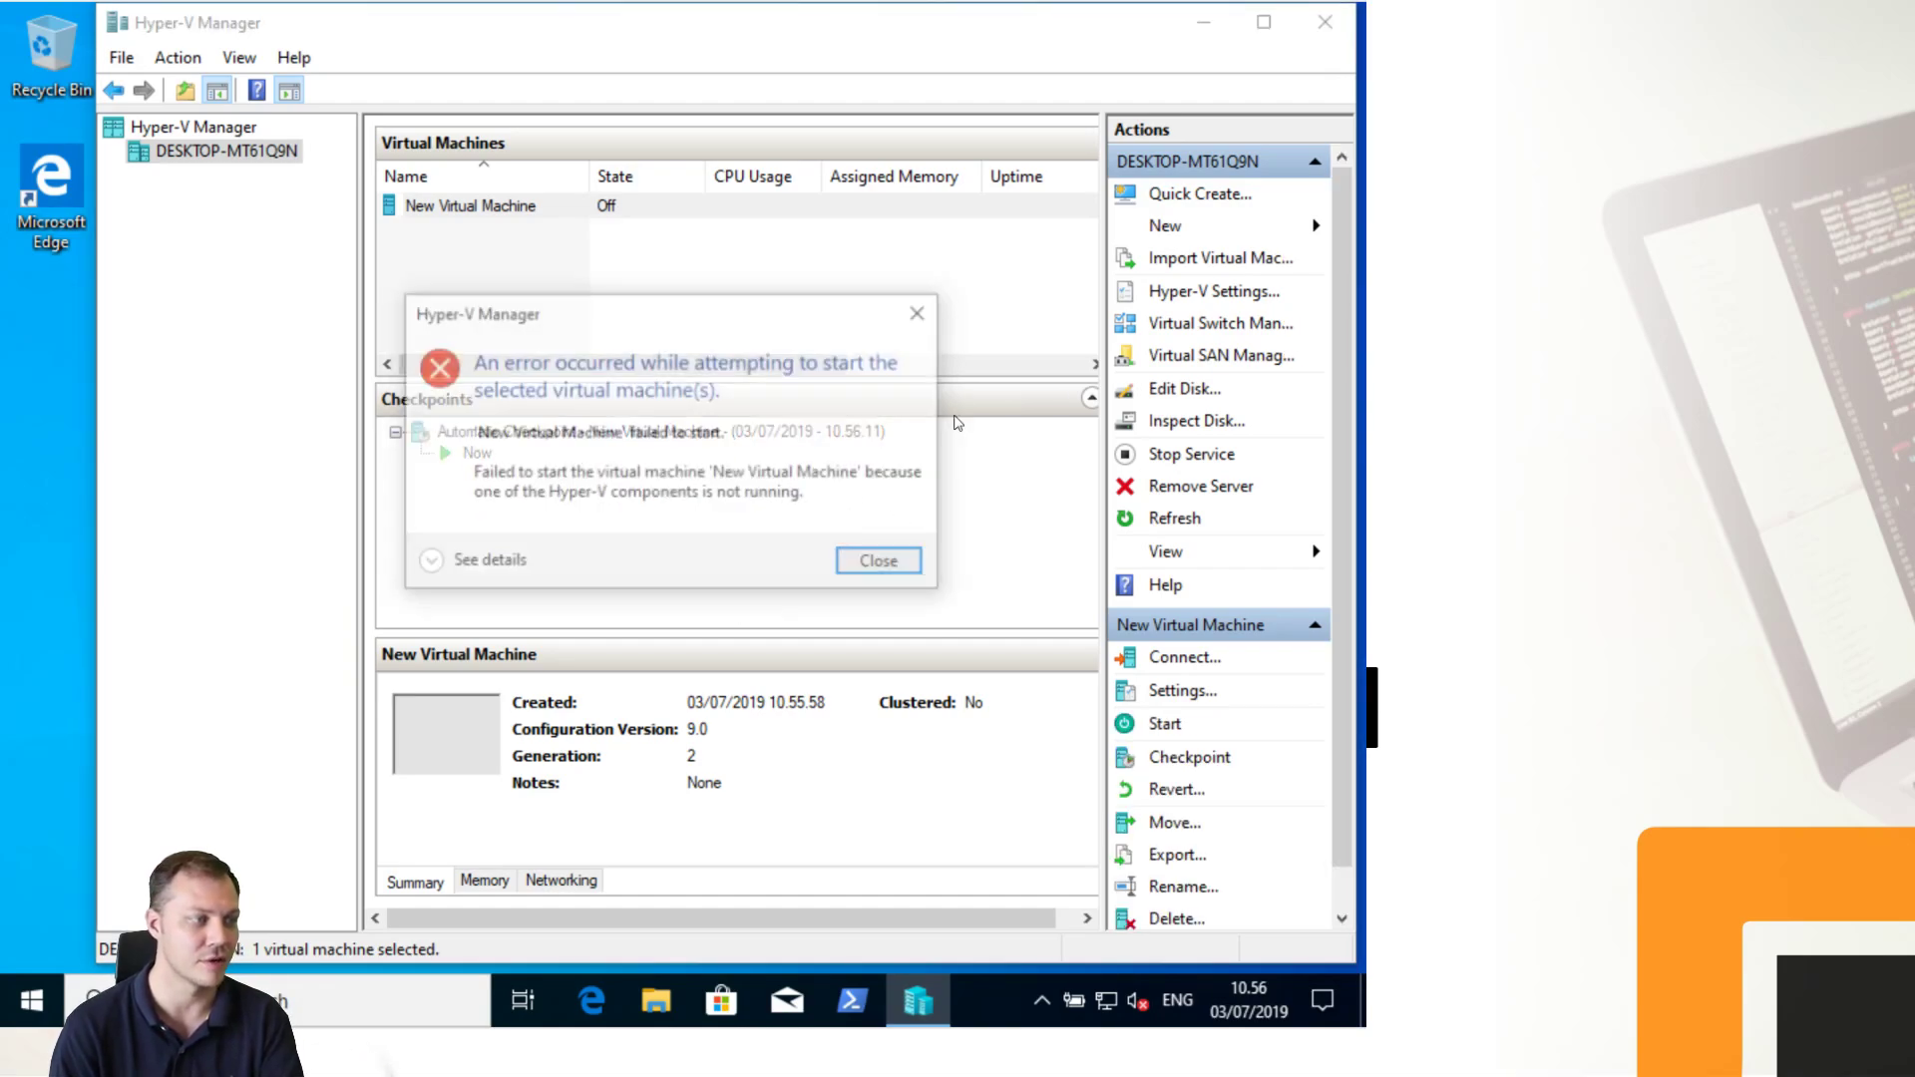
{"action": "left_click", "coordinate": [915, 564]}
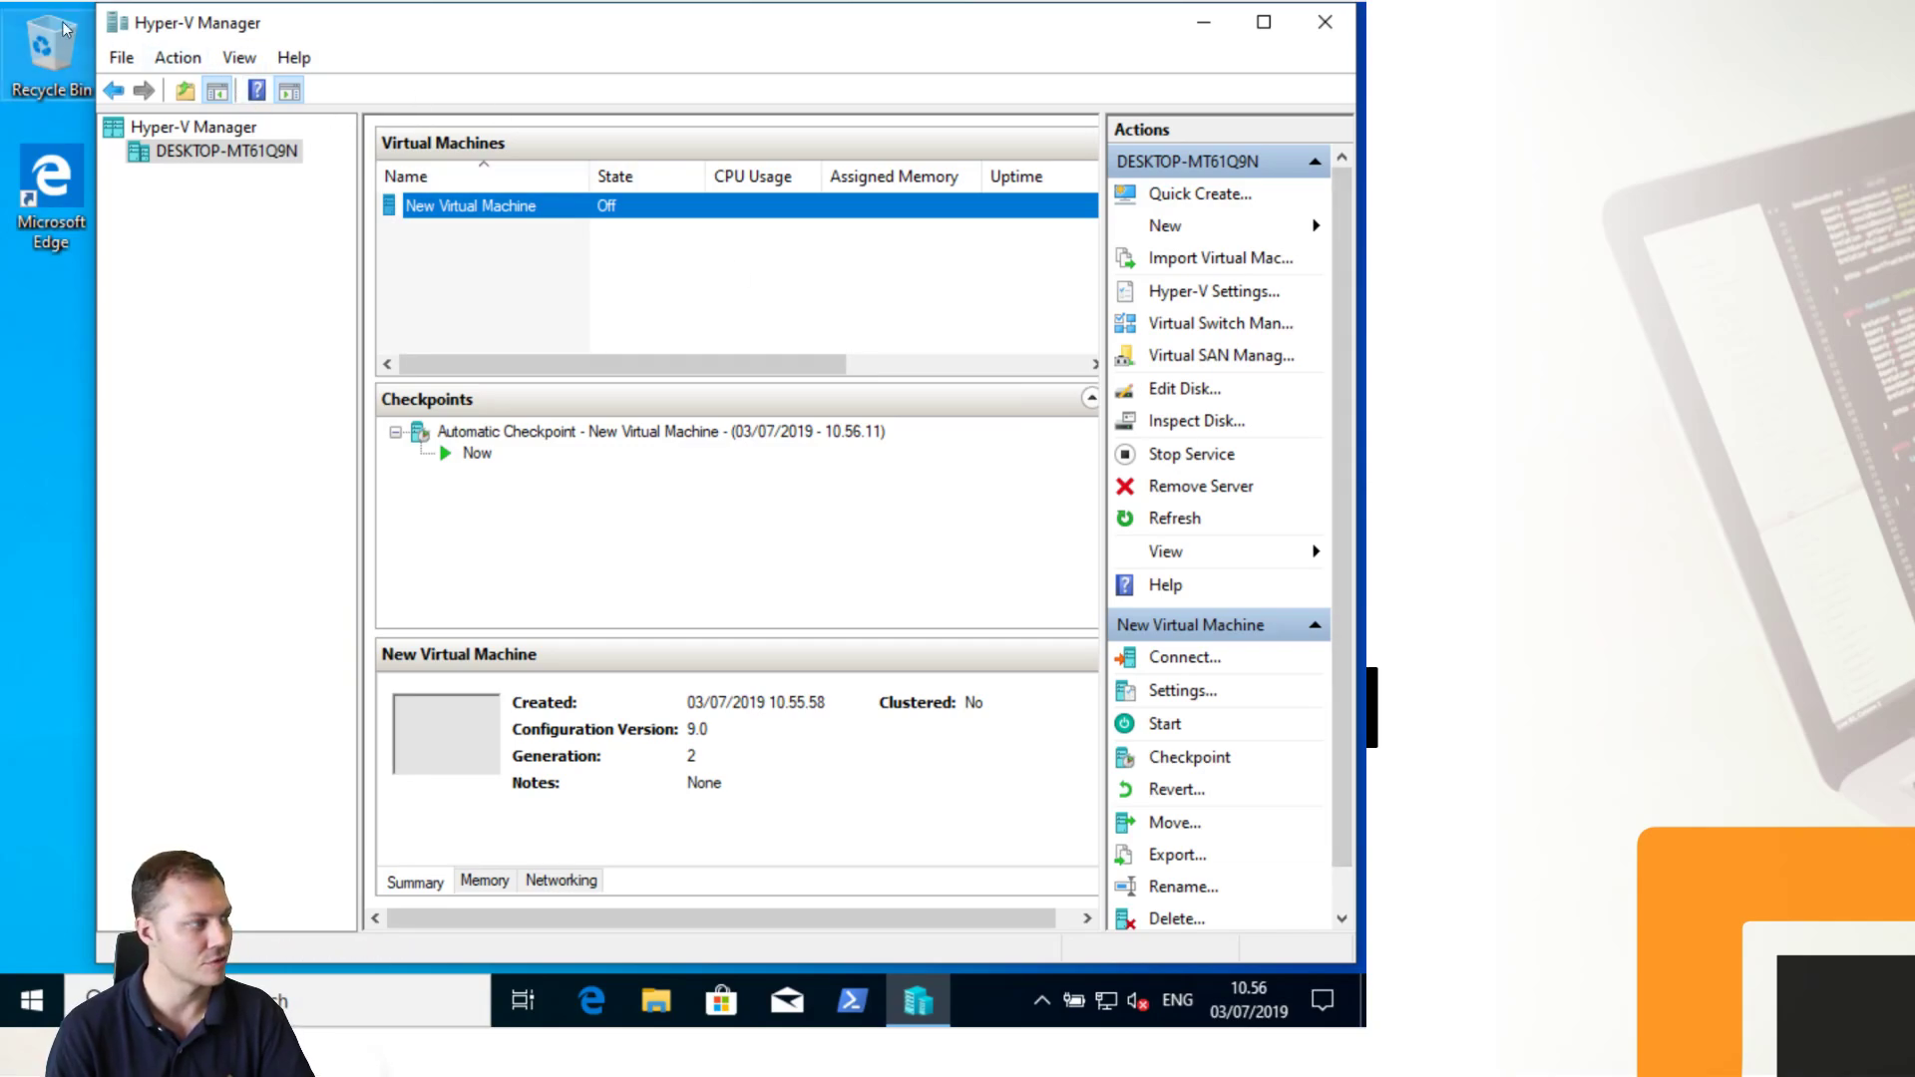
Step: Shut down the Windows 10 virtual machine that hosts the nested Hyper-V installation
{"action": "right_click", "coordinate": [22, 1005]}
{"action": "mouse_move", "coordinate": [110, 931]}
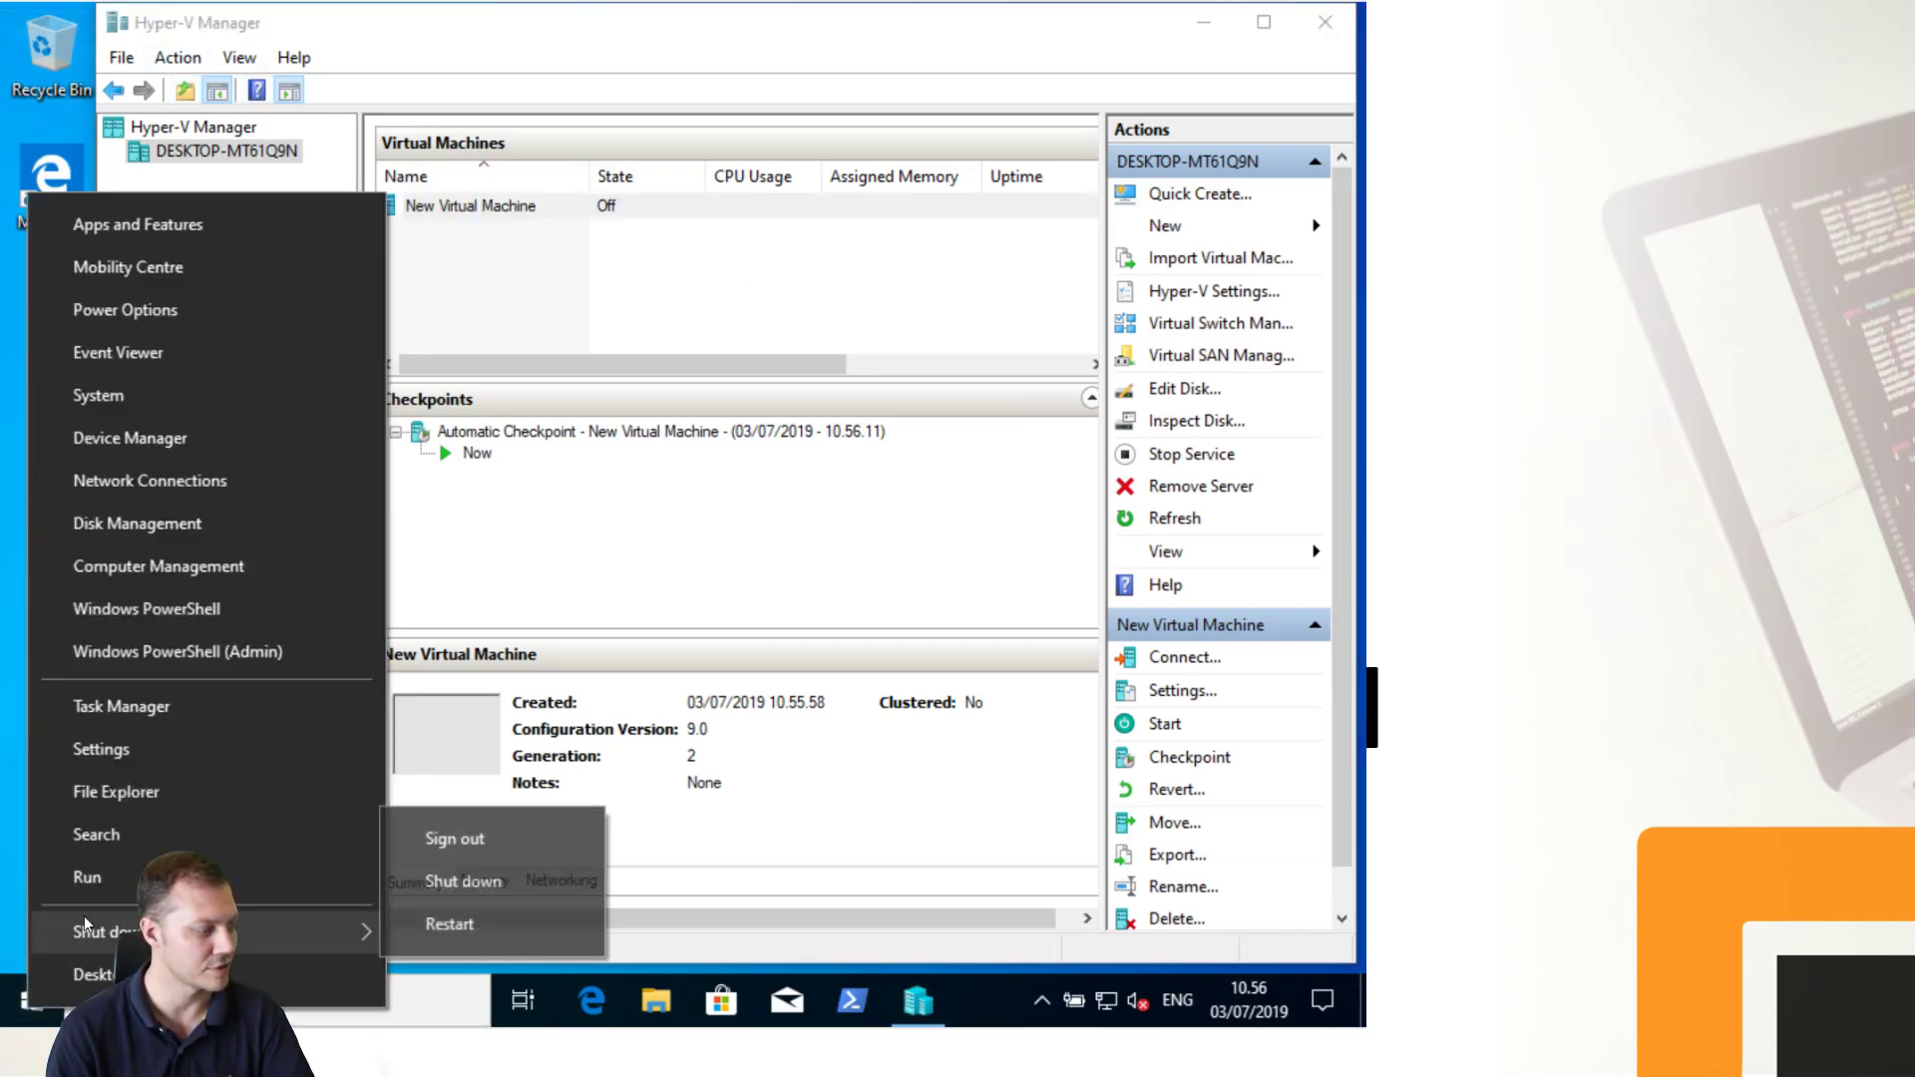
{"action": "left_click", "coordinate": [495, 885]}
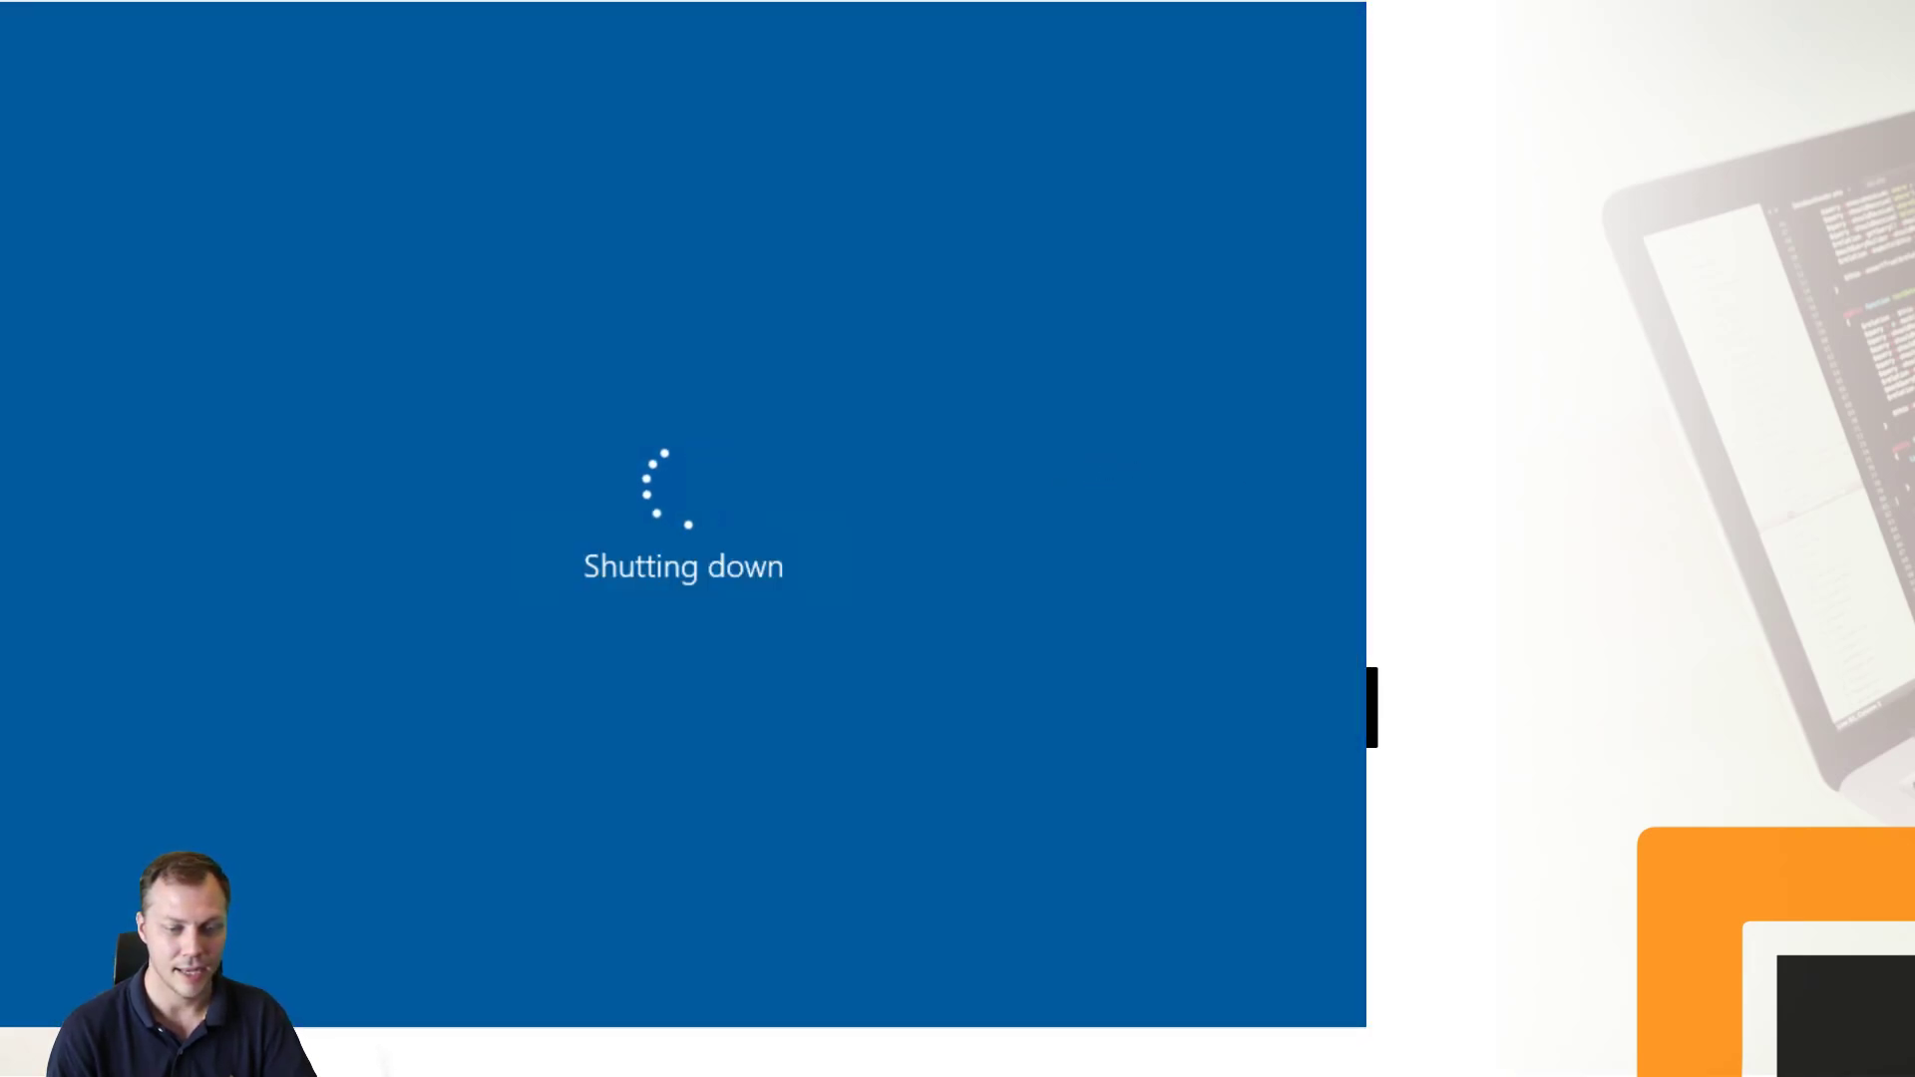
Step: Switch to the host's PowerShell window and enter the Set-VMProcessor cmdlet name without running it
{"action": "key", "text": "alt+Tab"}
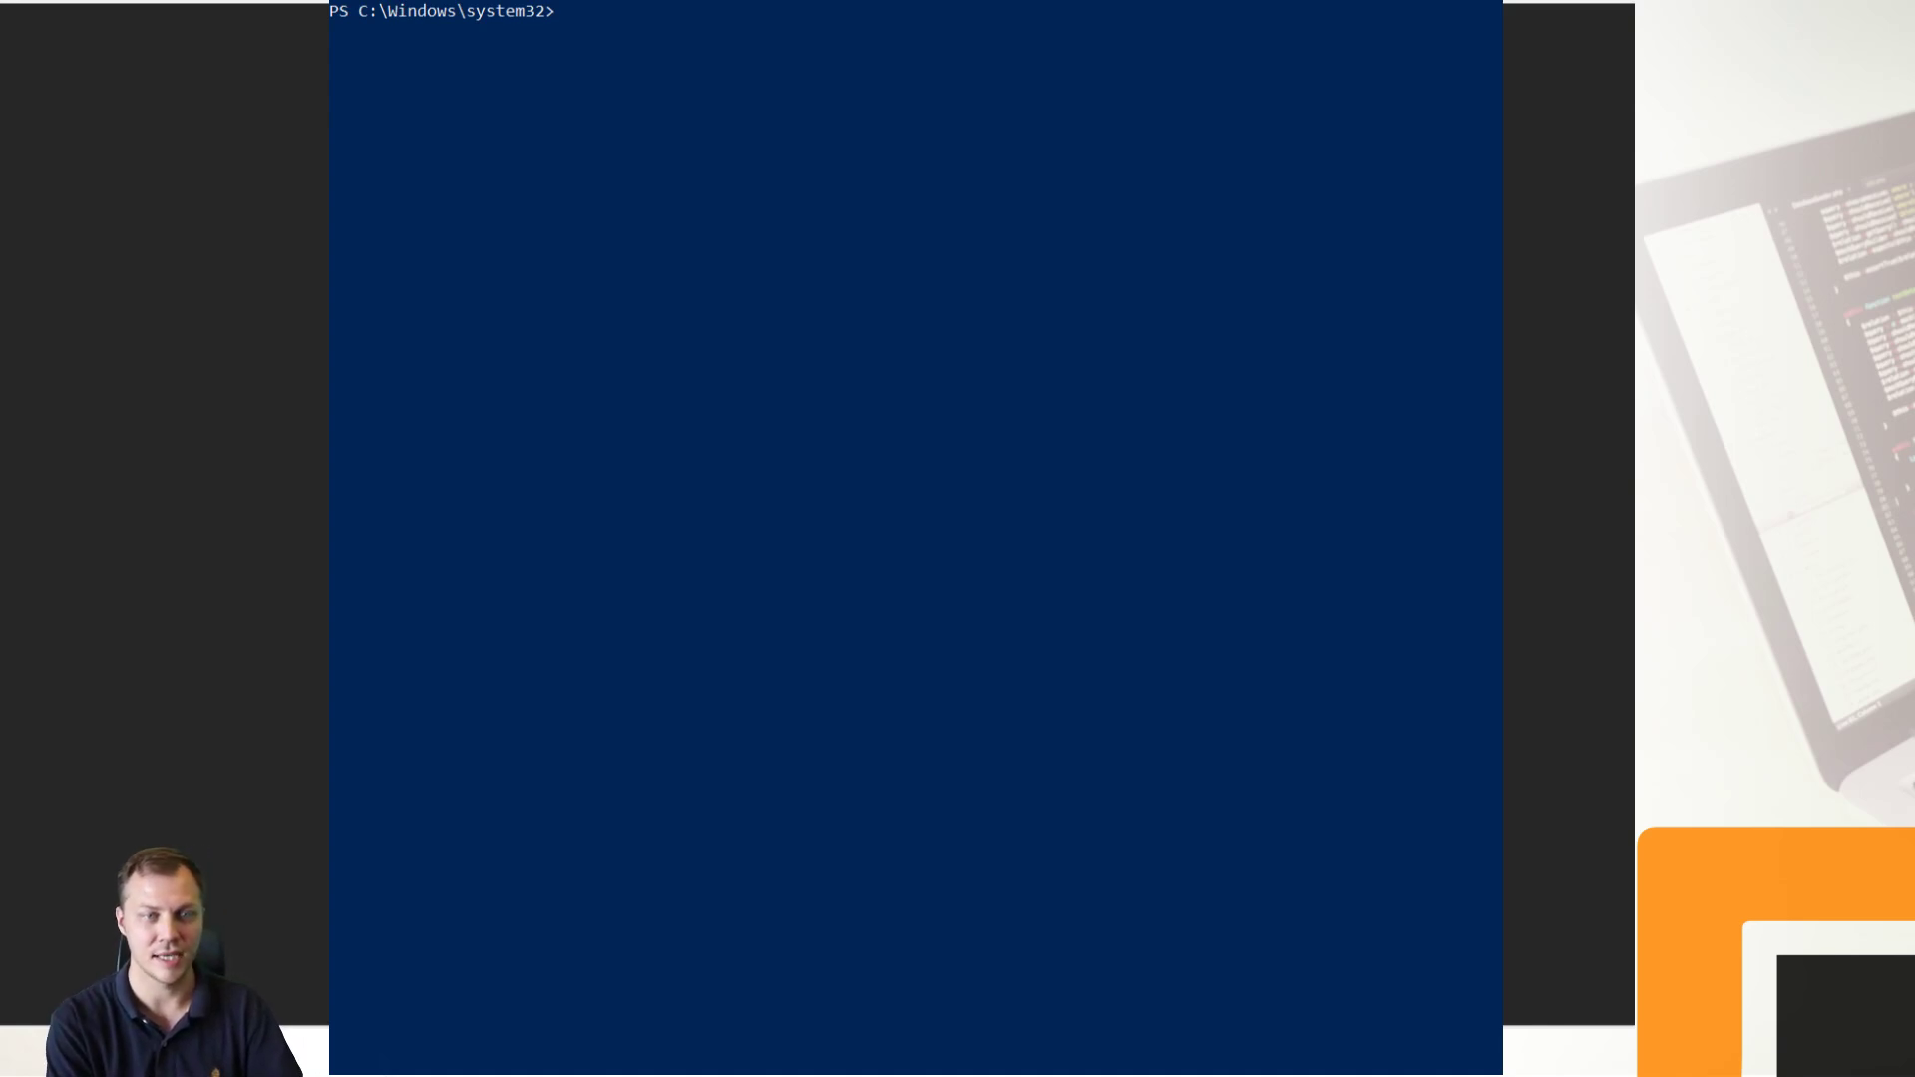
{"action": "type", "text": "set-vmpro"}
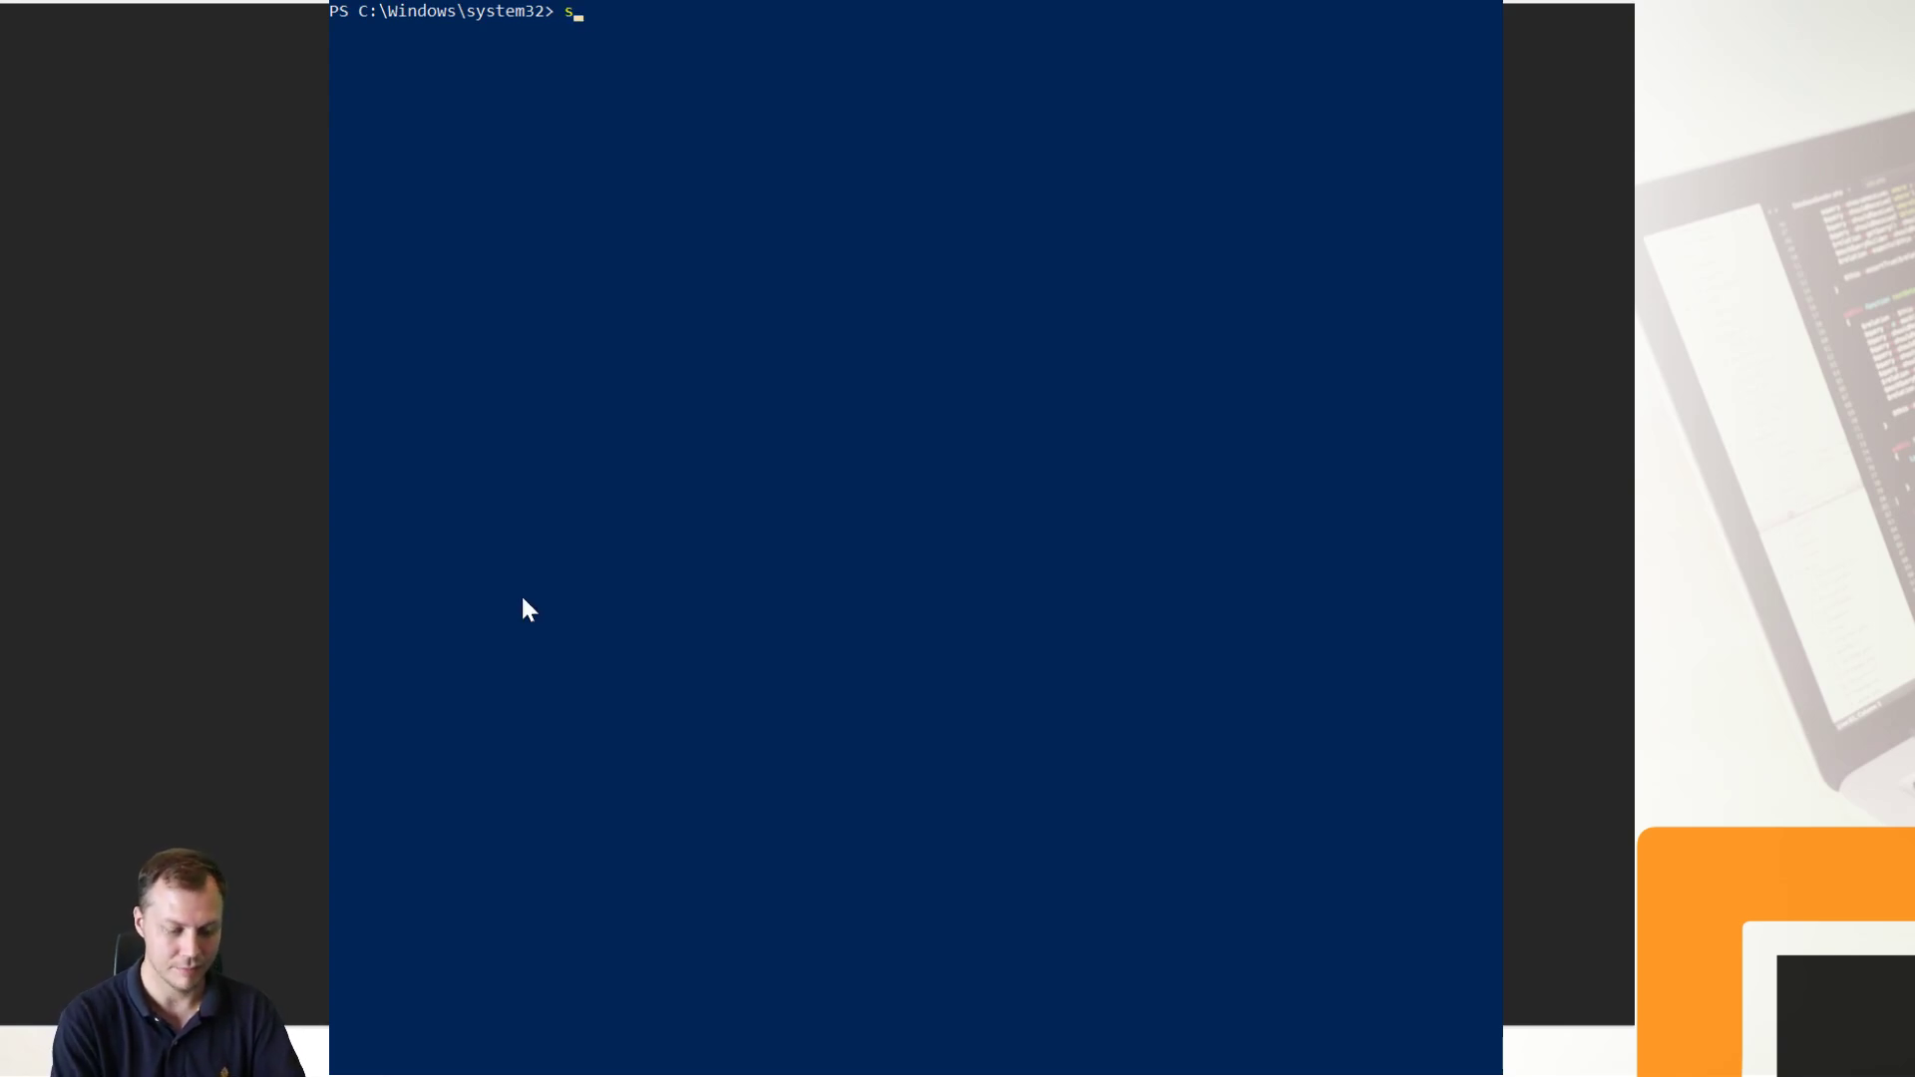
{"action": "key", "text": "Tab"}
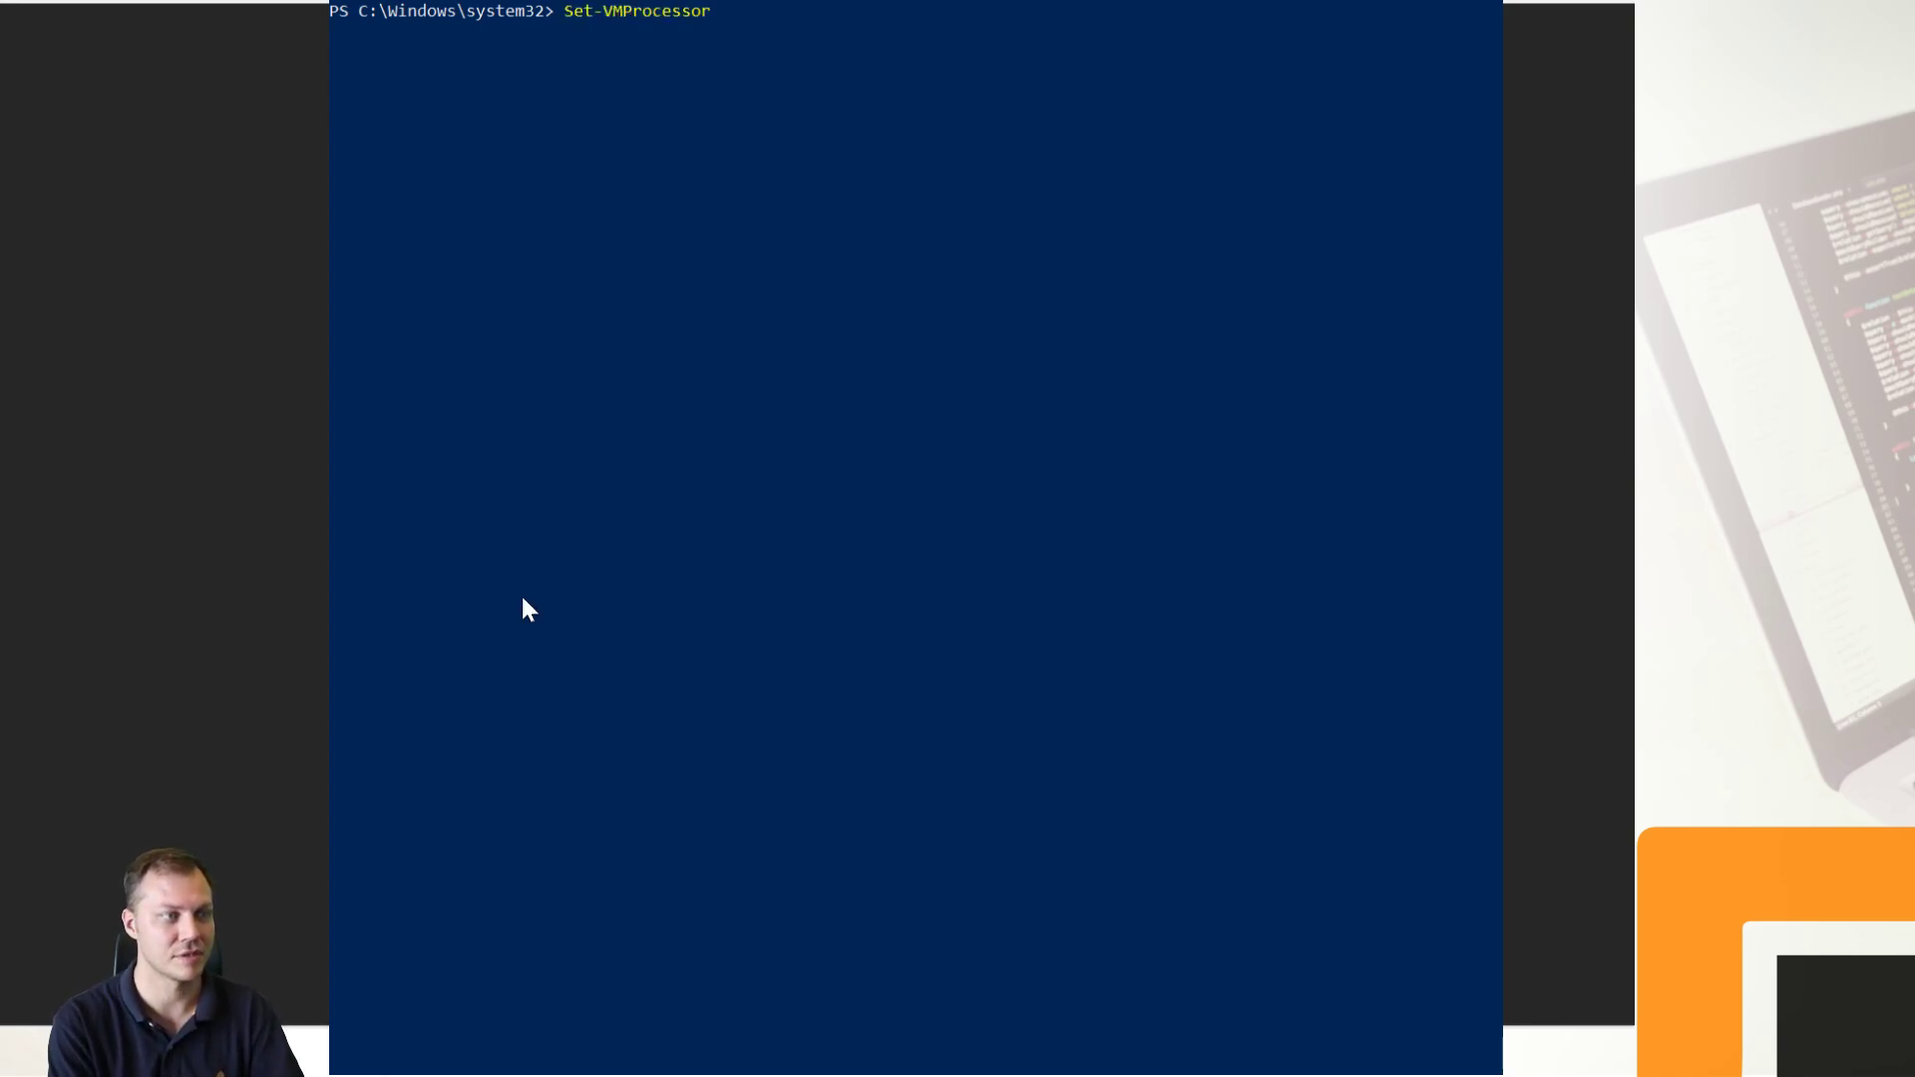
Step: Add the -ComputerName parameter with the value DESKTOP-2IG6A87 to the Set-VMProcessor command
{"action": "type", "text": "-"}
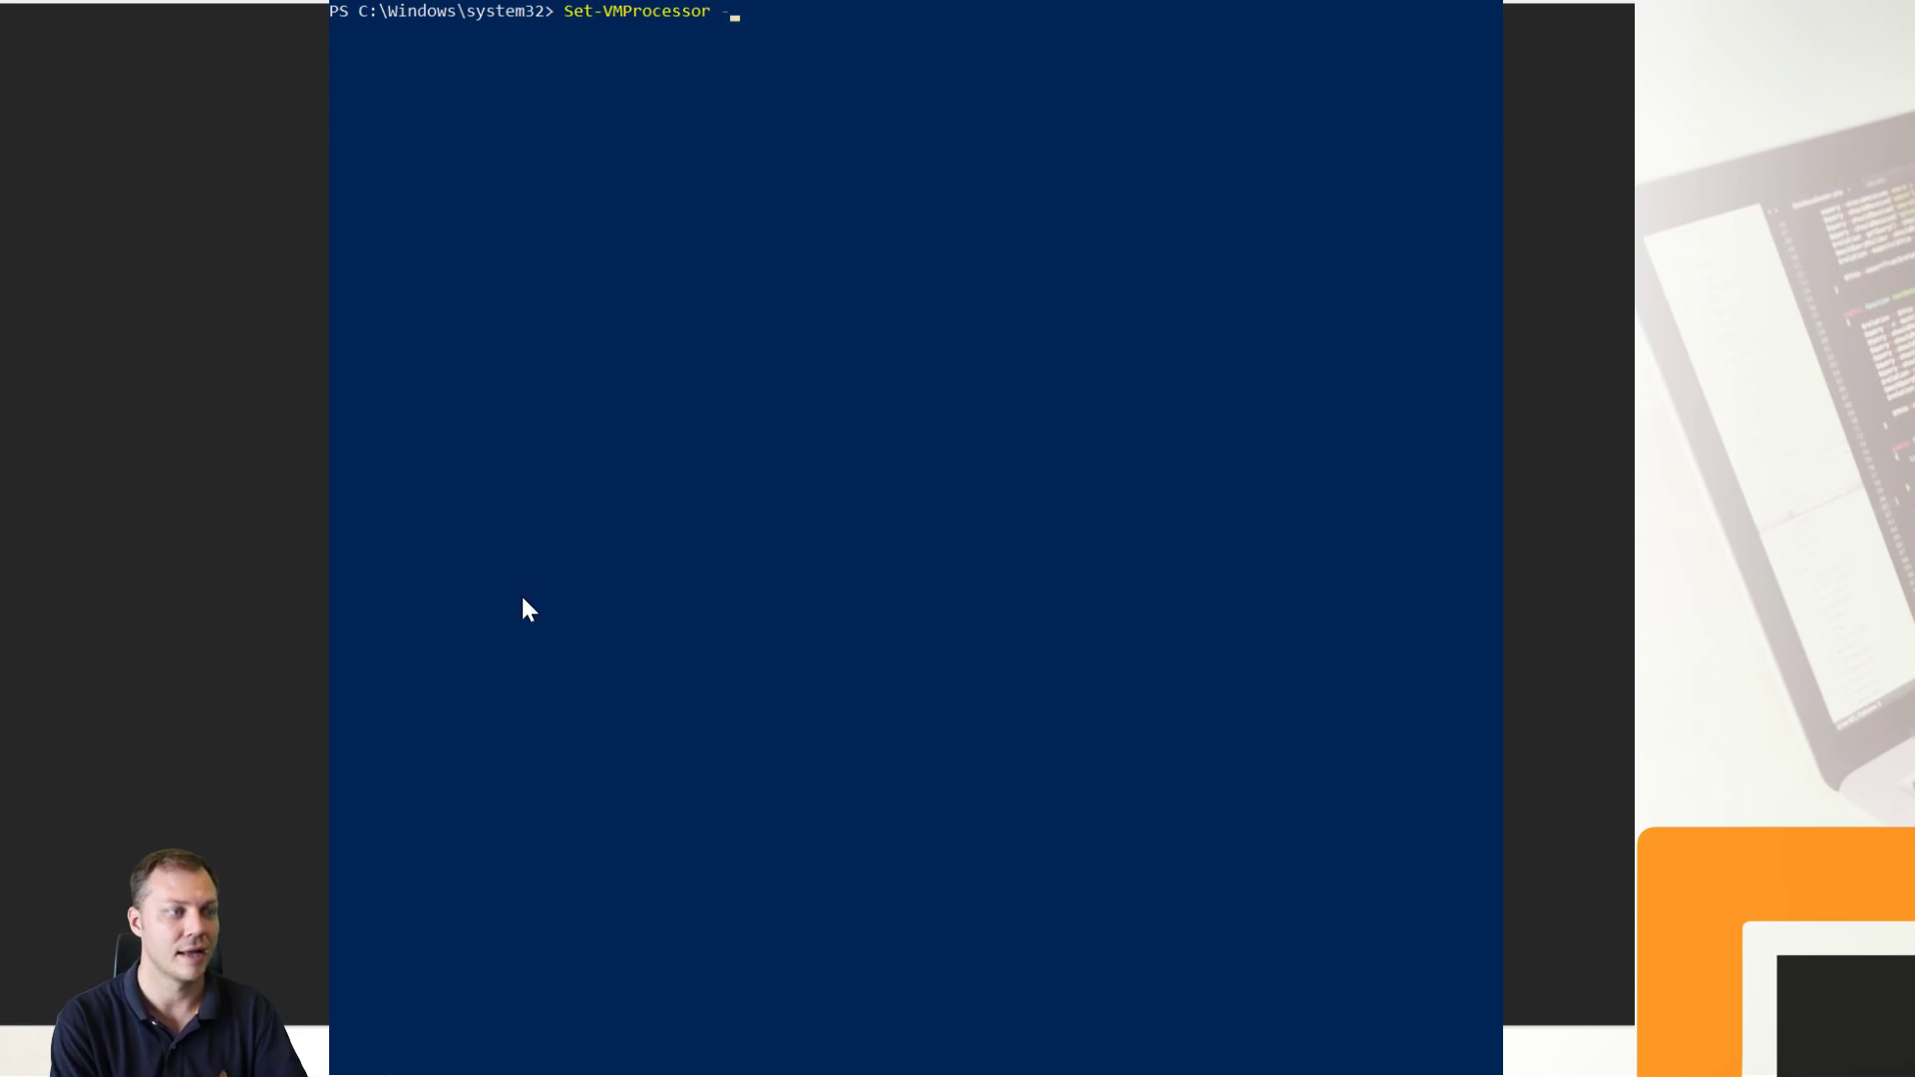
{"action": "type", "text": "compute"}
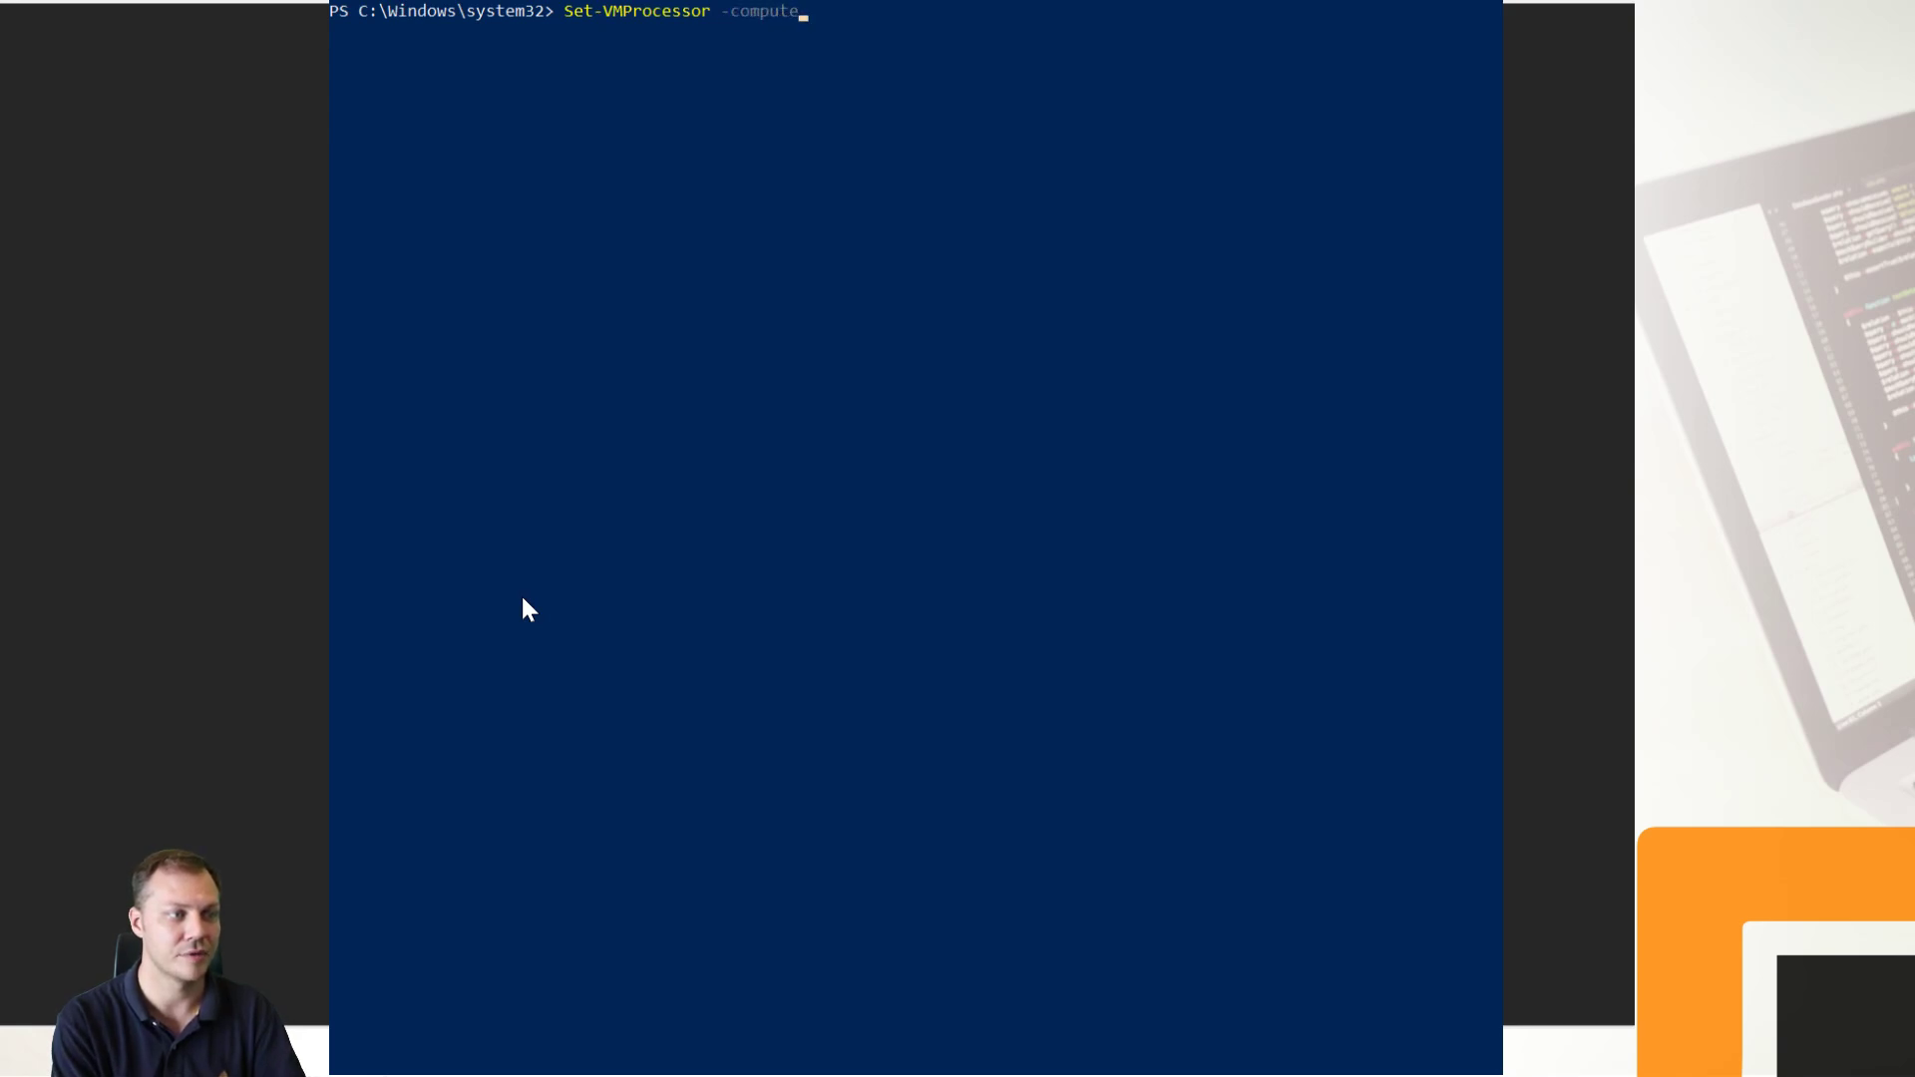
{"action": "type", "text": "r ."}
{"action": "key", "text": "Tab"}
{"action": "key", "text": "BackSpace"}
{"action": "key", "text": "BackSpace"}
{"action": "key", "text": "BackSpace"}
{"action": "key", "text": "BackSpace"}
{"action": "key", "text": "BackSpace"}
{"action": "key", "text": "BackSpace"}
{"action": "key", "text": "BackSpace"}
{"action": "key", "text": "BackSpace"}
{"action": "key", "text": "BackSpace"}
{"action": "key", "text": "BackSpace"}
{"action": "key", "text": "BackSpace"}
{"action": "key", "text": "BackSpace"}
{"action": "key", "text": "BackSpace"}
{"action": "key", "text": "BackSpace"}
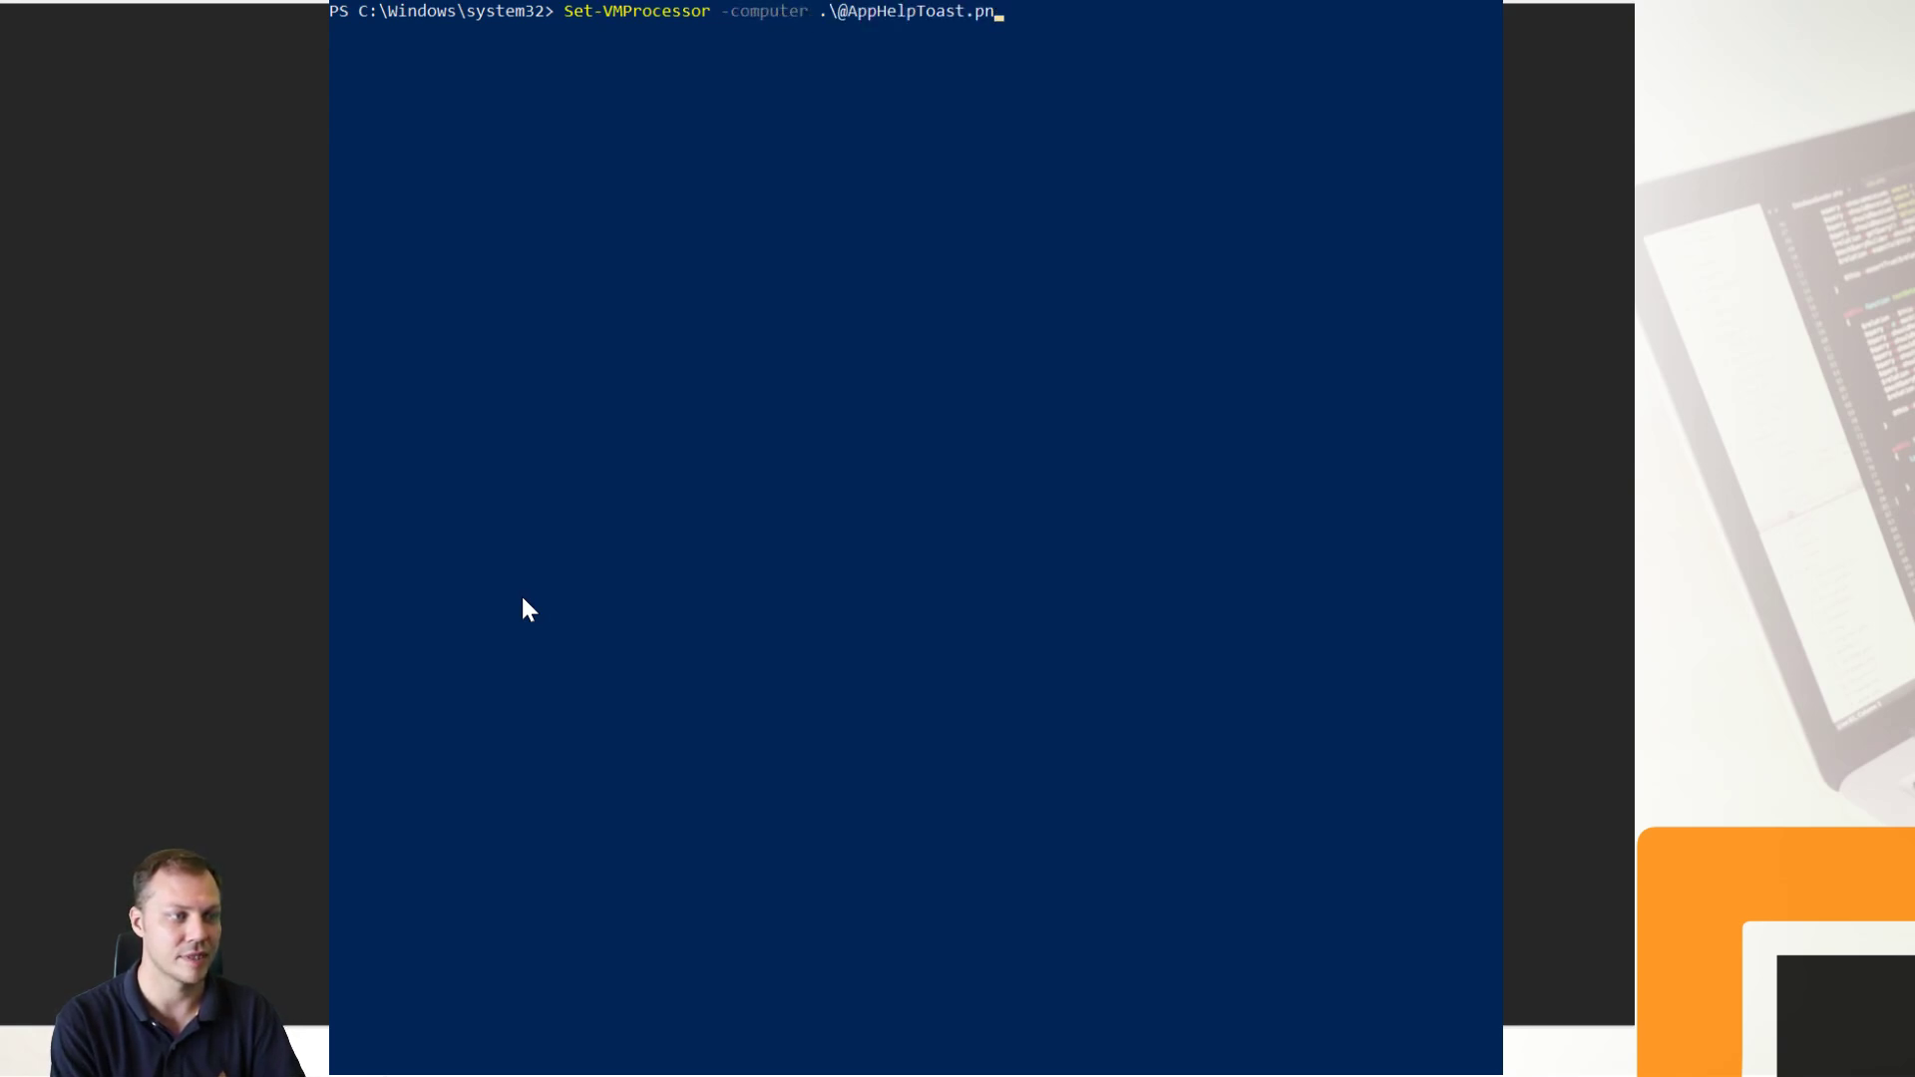
{"action": "key", "text": "BackSpace"}
{"action": "key", "text": "BackSpace"}
{"action": "key", "text": "BackSpace"}
{"action": "key", "text": "BackSpace"}
{"action": "key", "text": "BackSpace"}
{"action": "key", "text": "BackSpace"}
{"action": "key", "text": "Tab"}
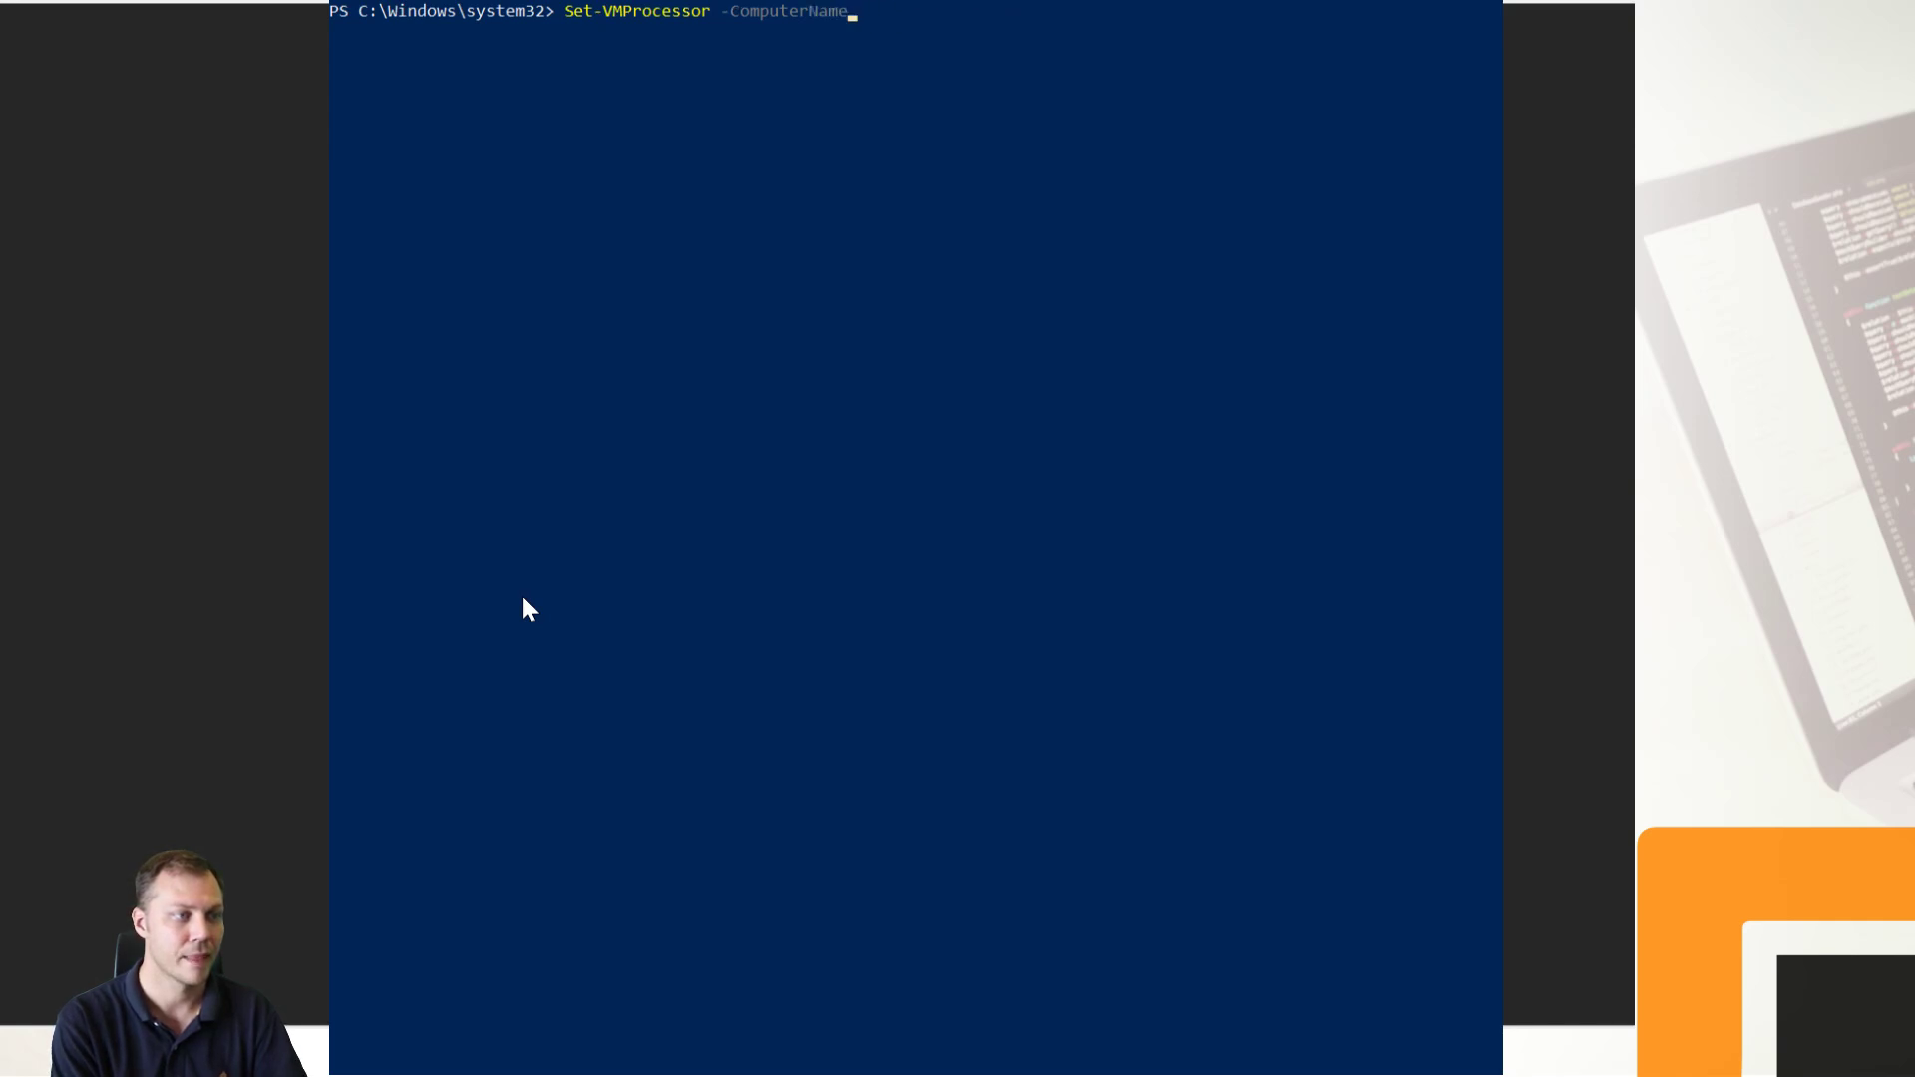
{"action": "type", "text": "DESK"}
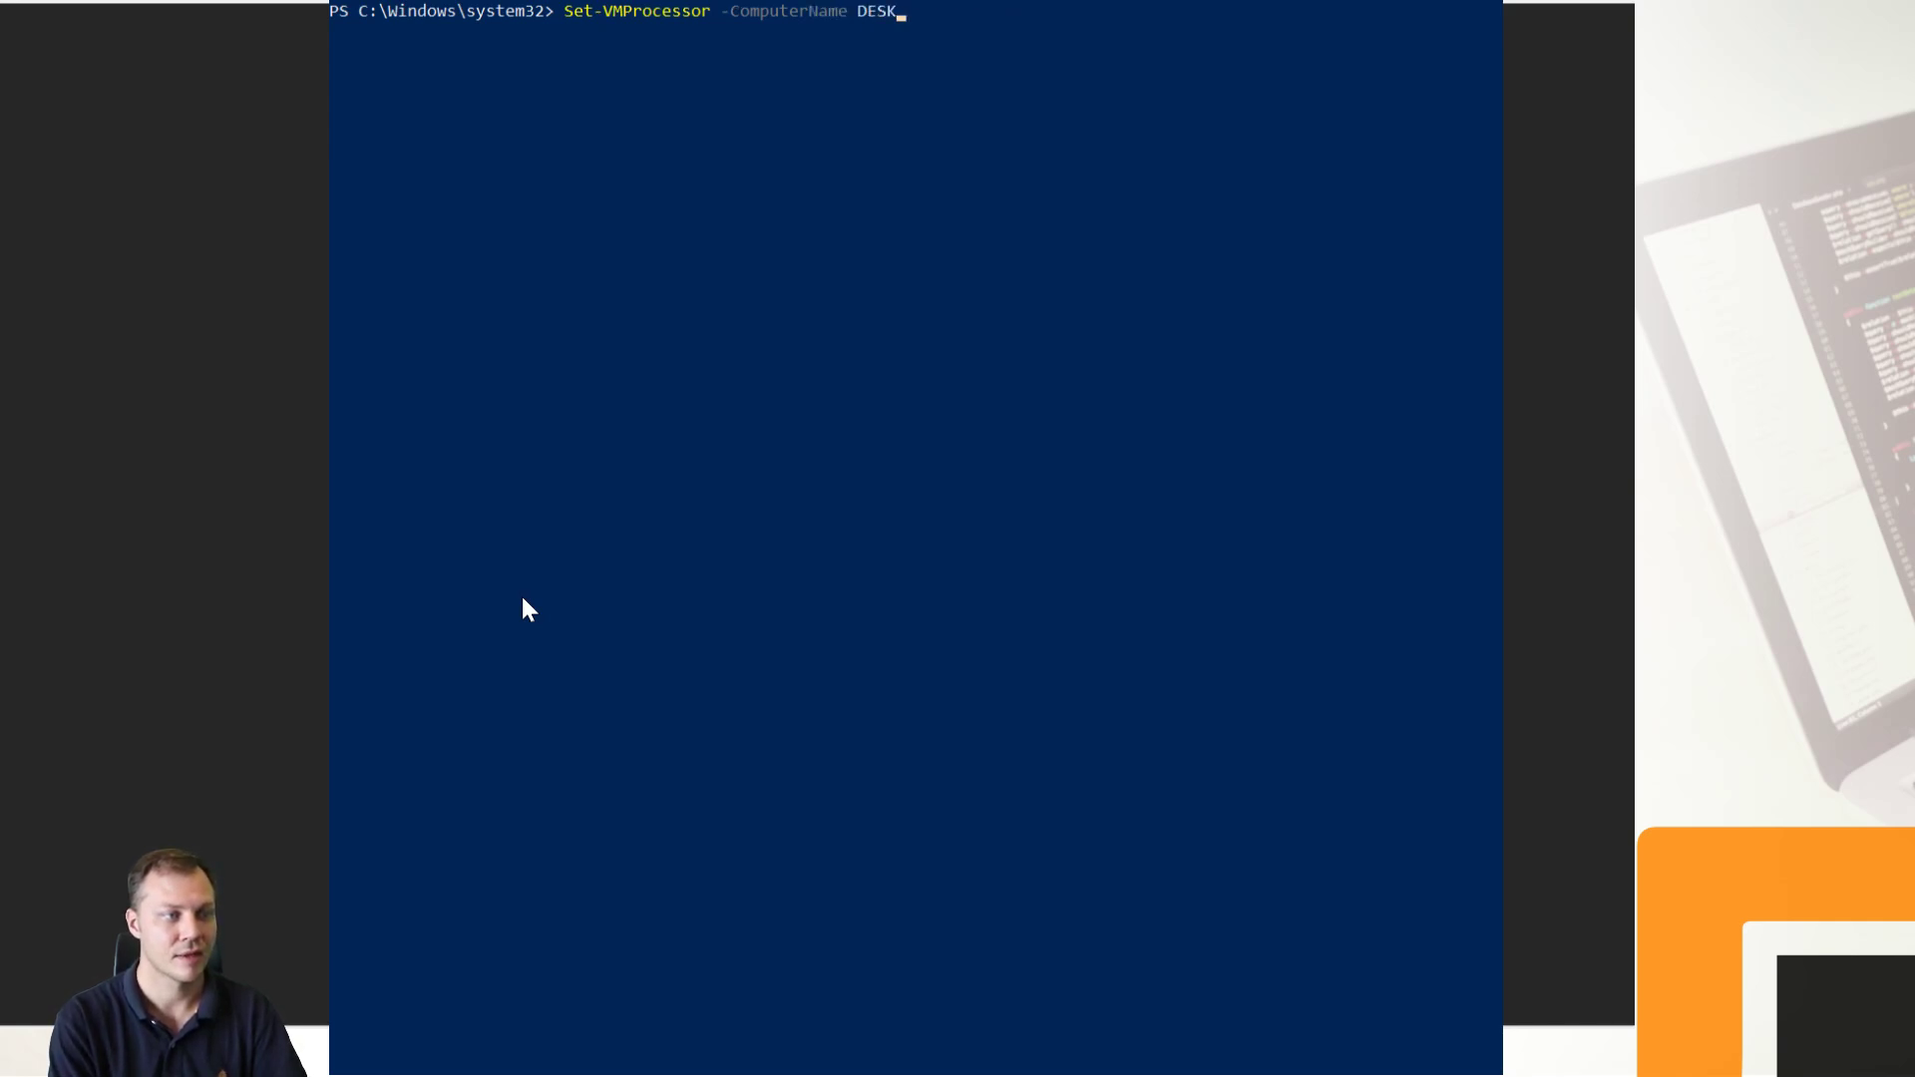
{"action": "type", "text": "TOP-2"}
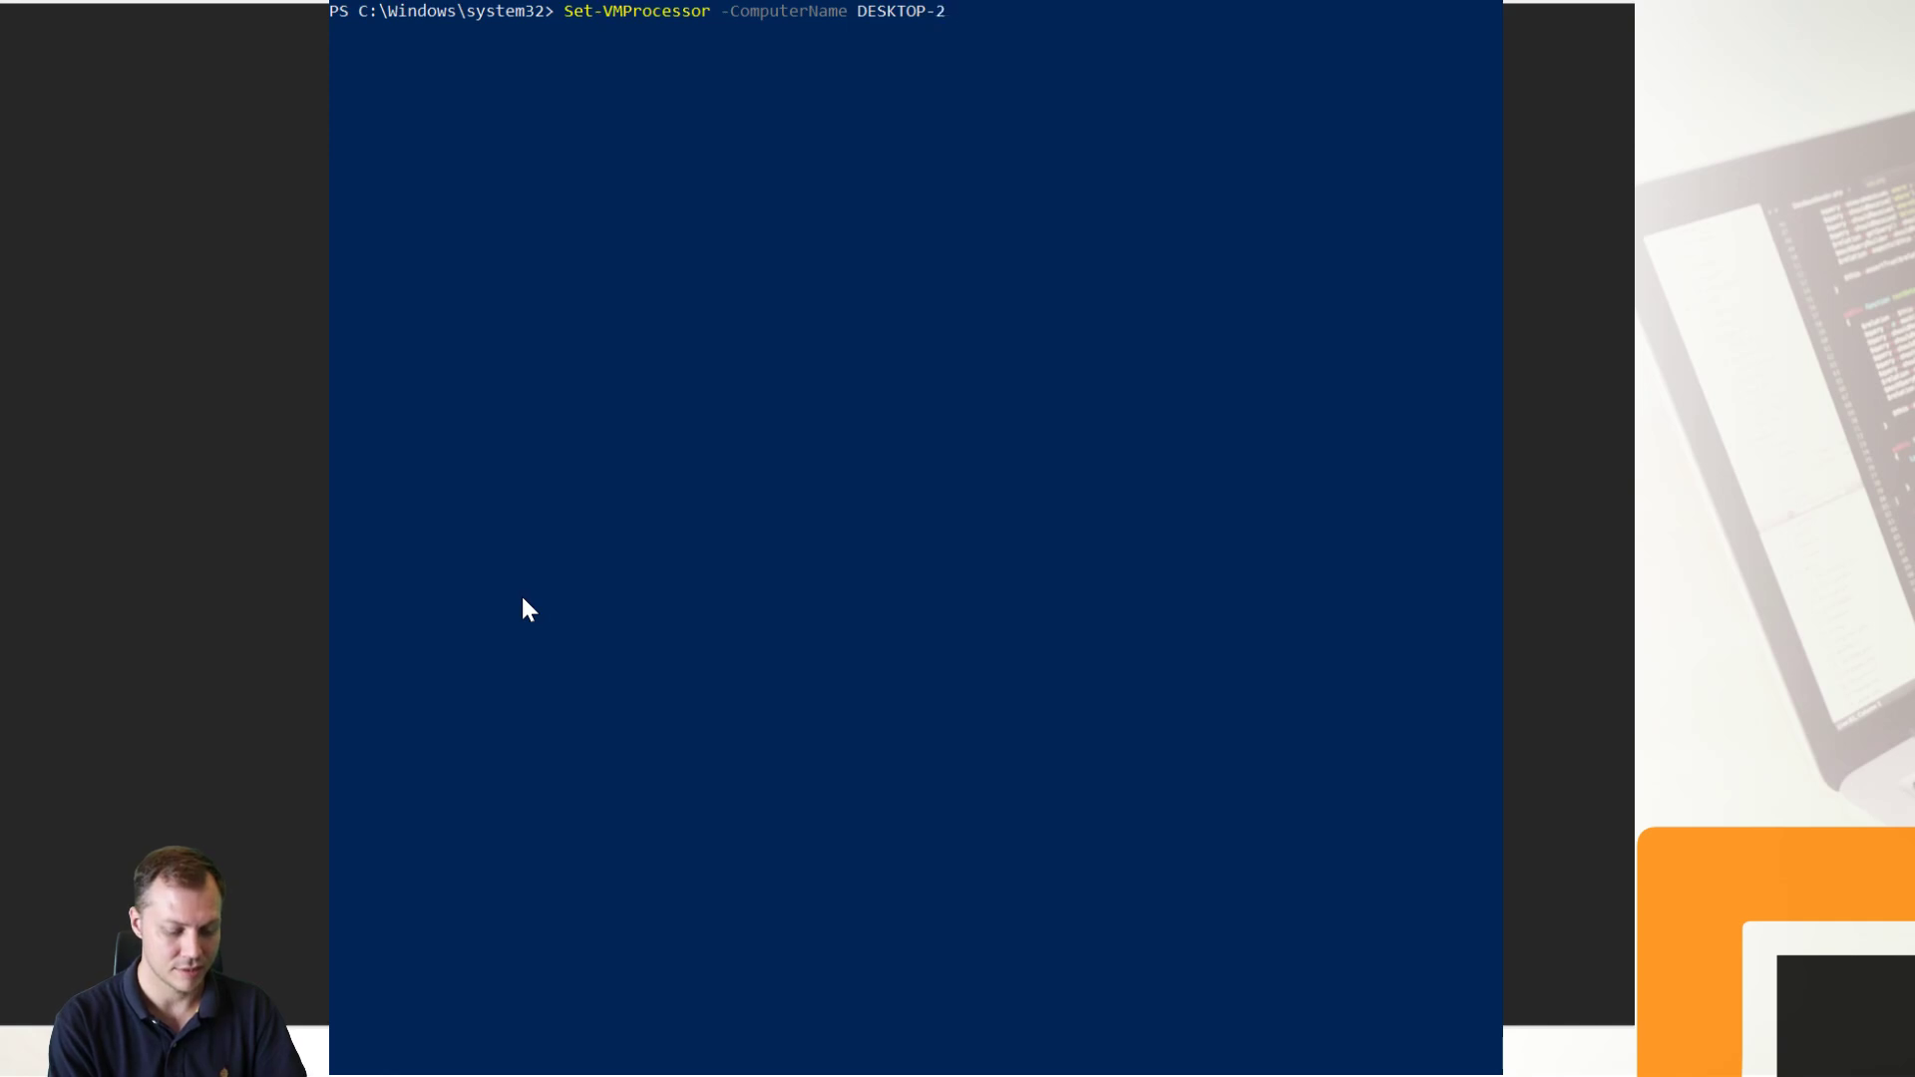
{"action": "type", "text": "IG"}
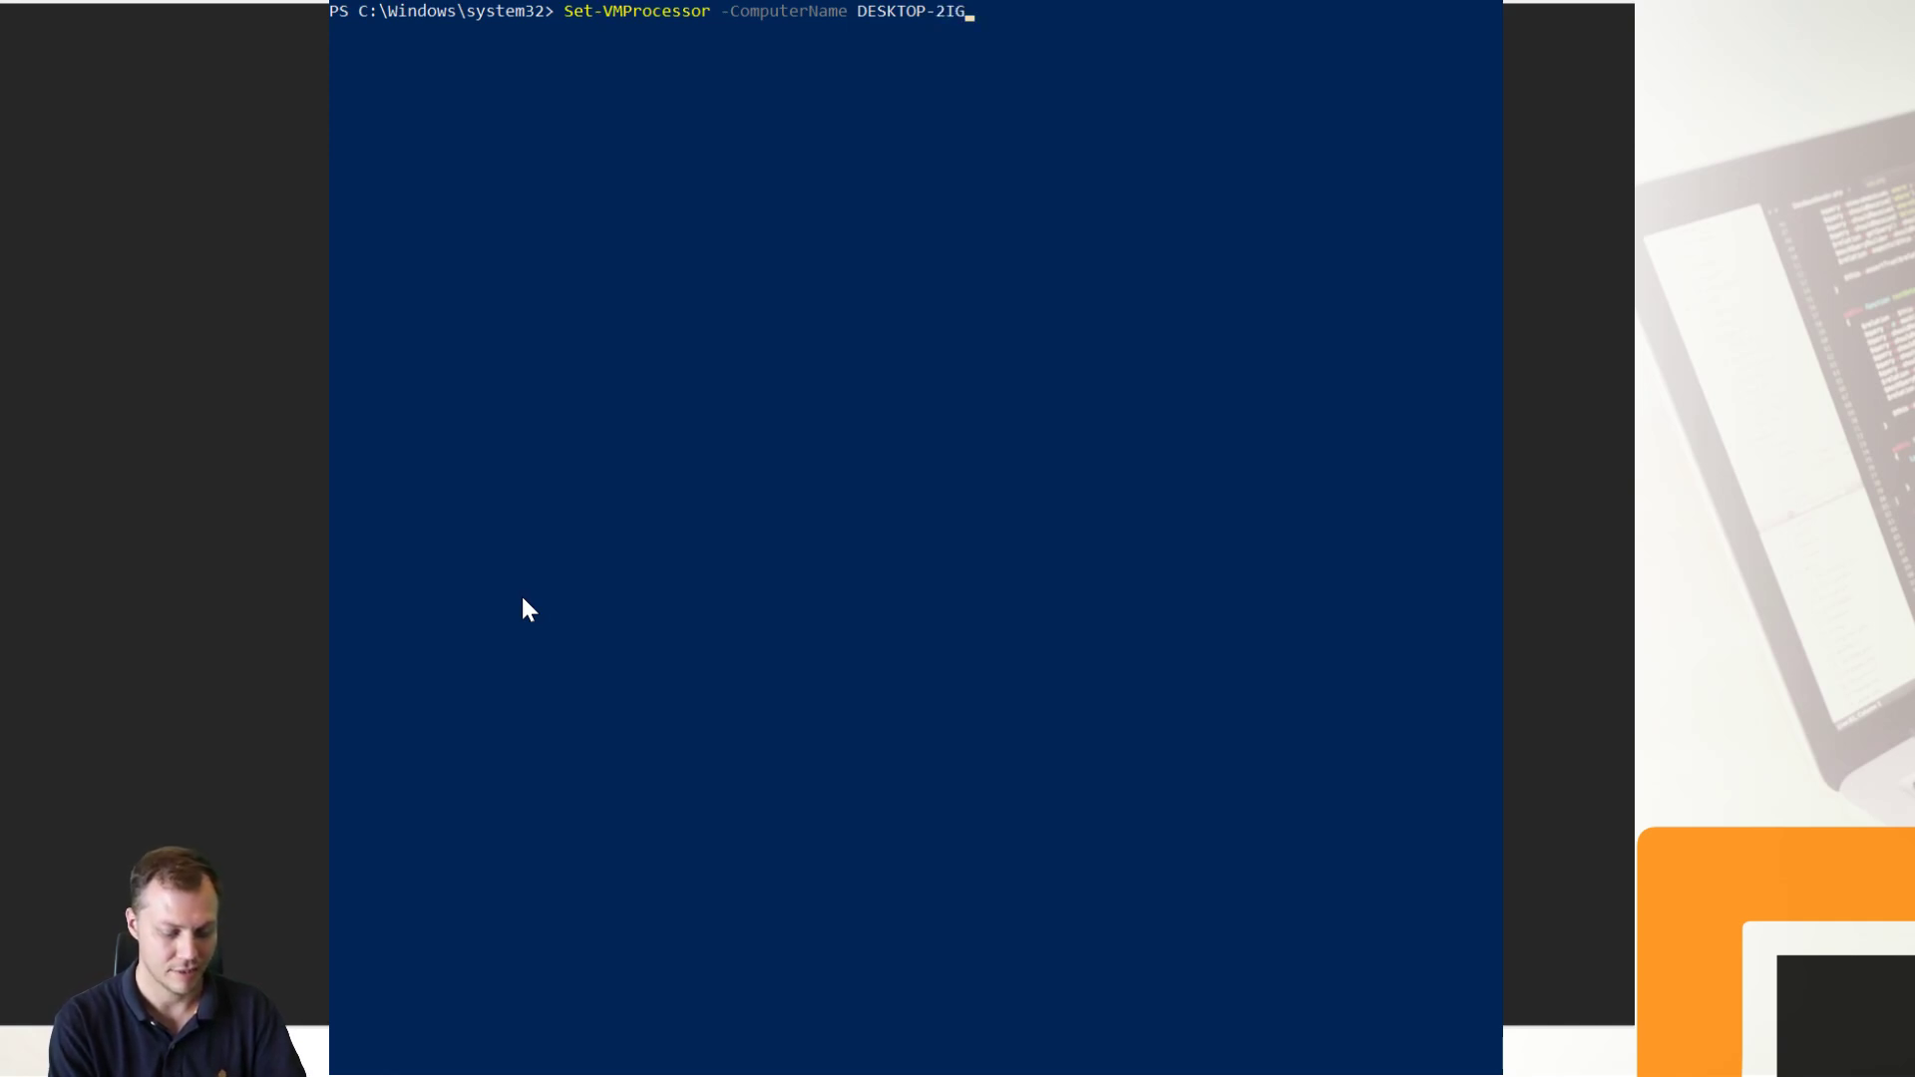
{"action": "type", "text": "6A87"}
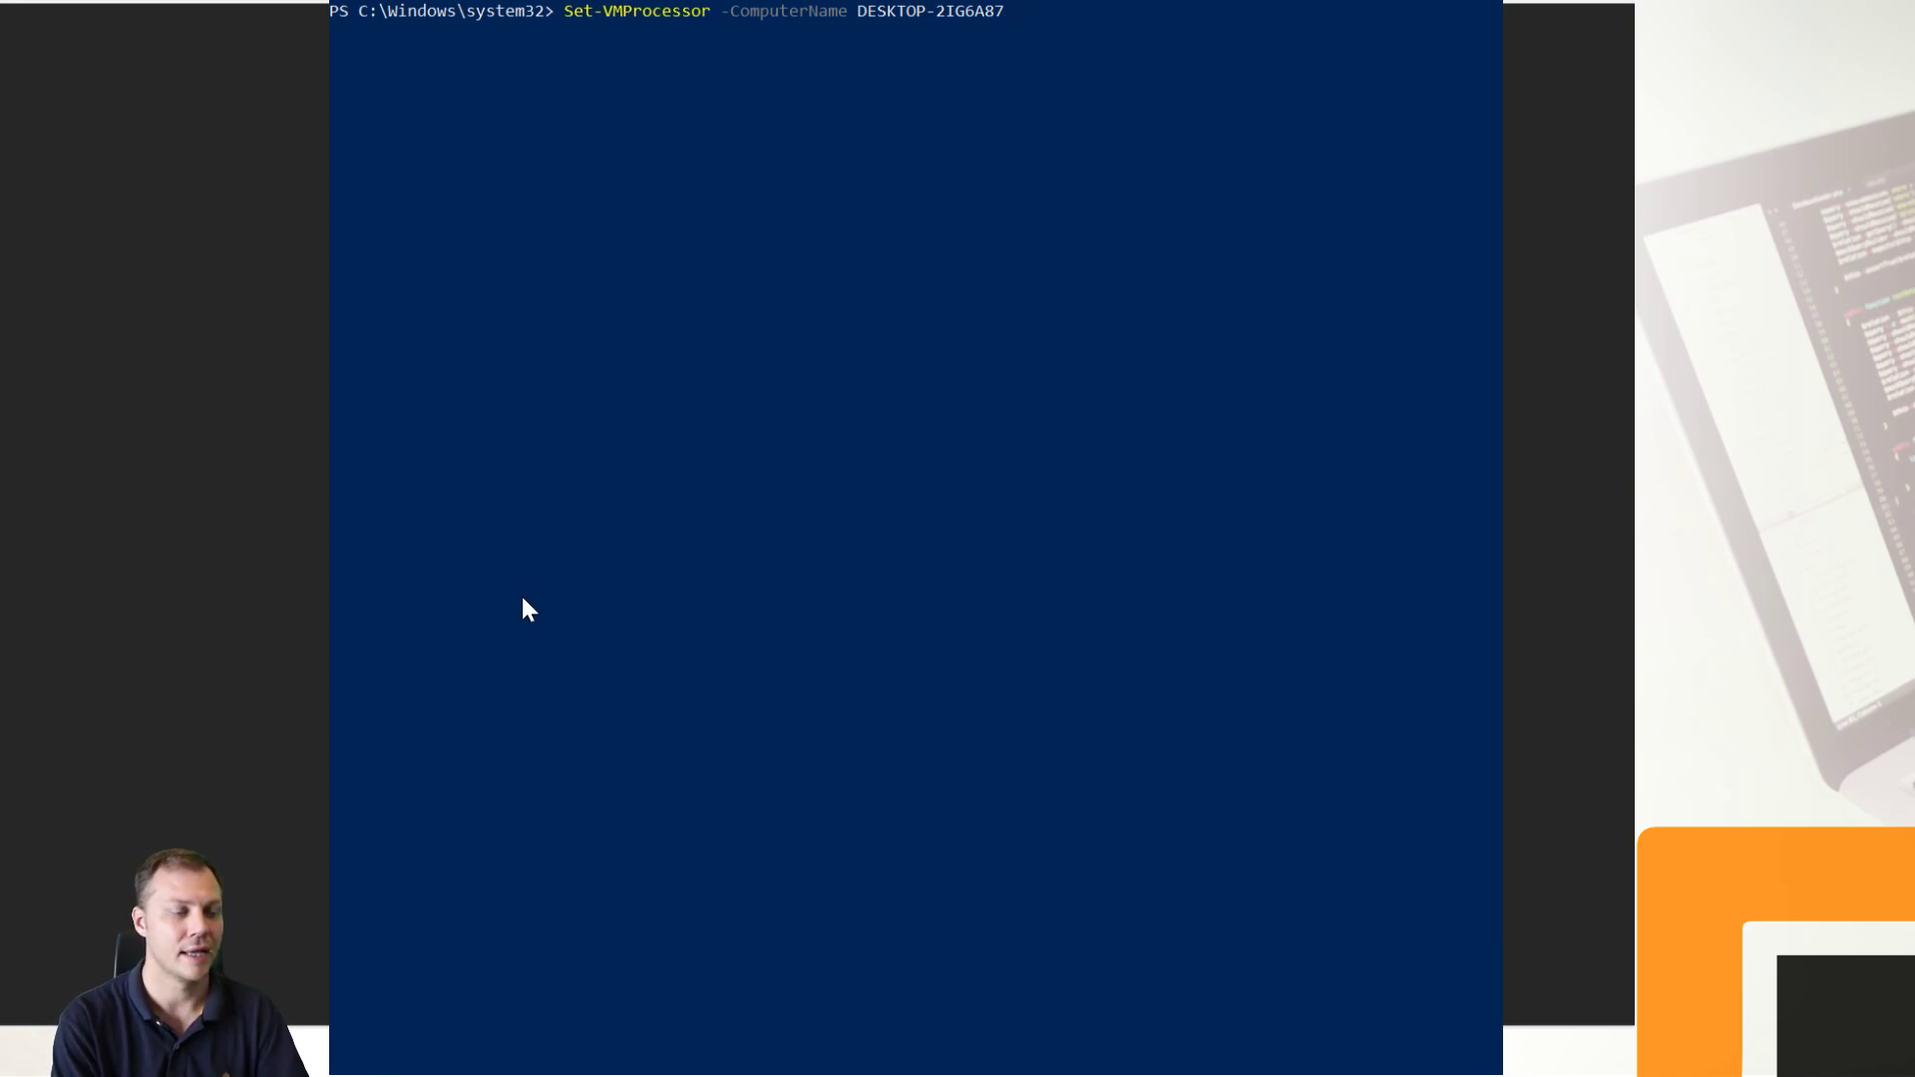
Step: Add the -Credential parameter with the $credentials variable to the command
{"action": "type", "text": " -Credentialn"}
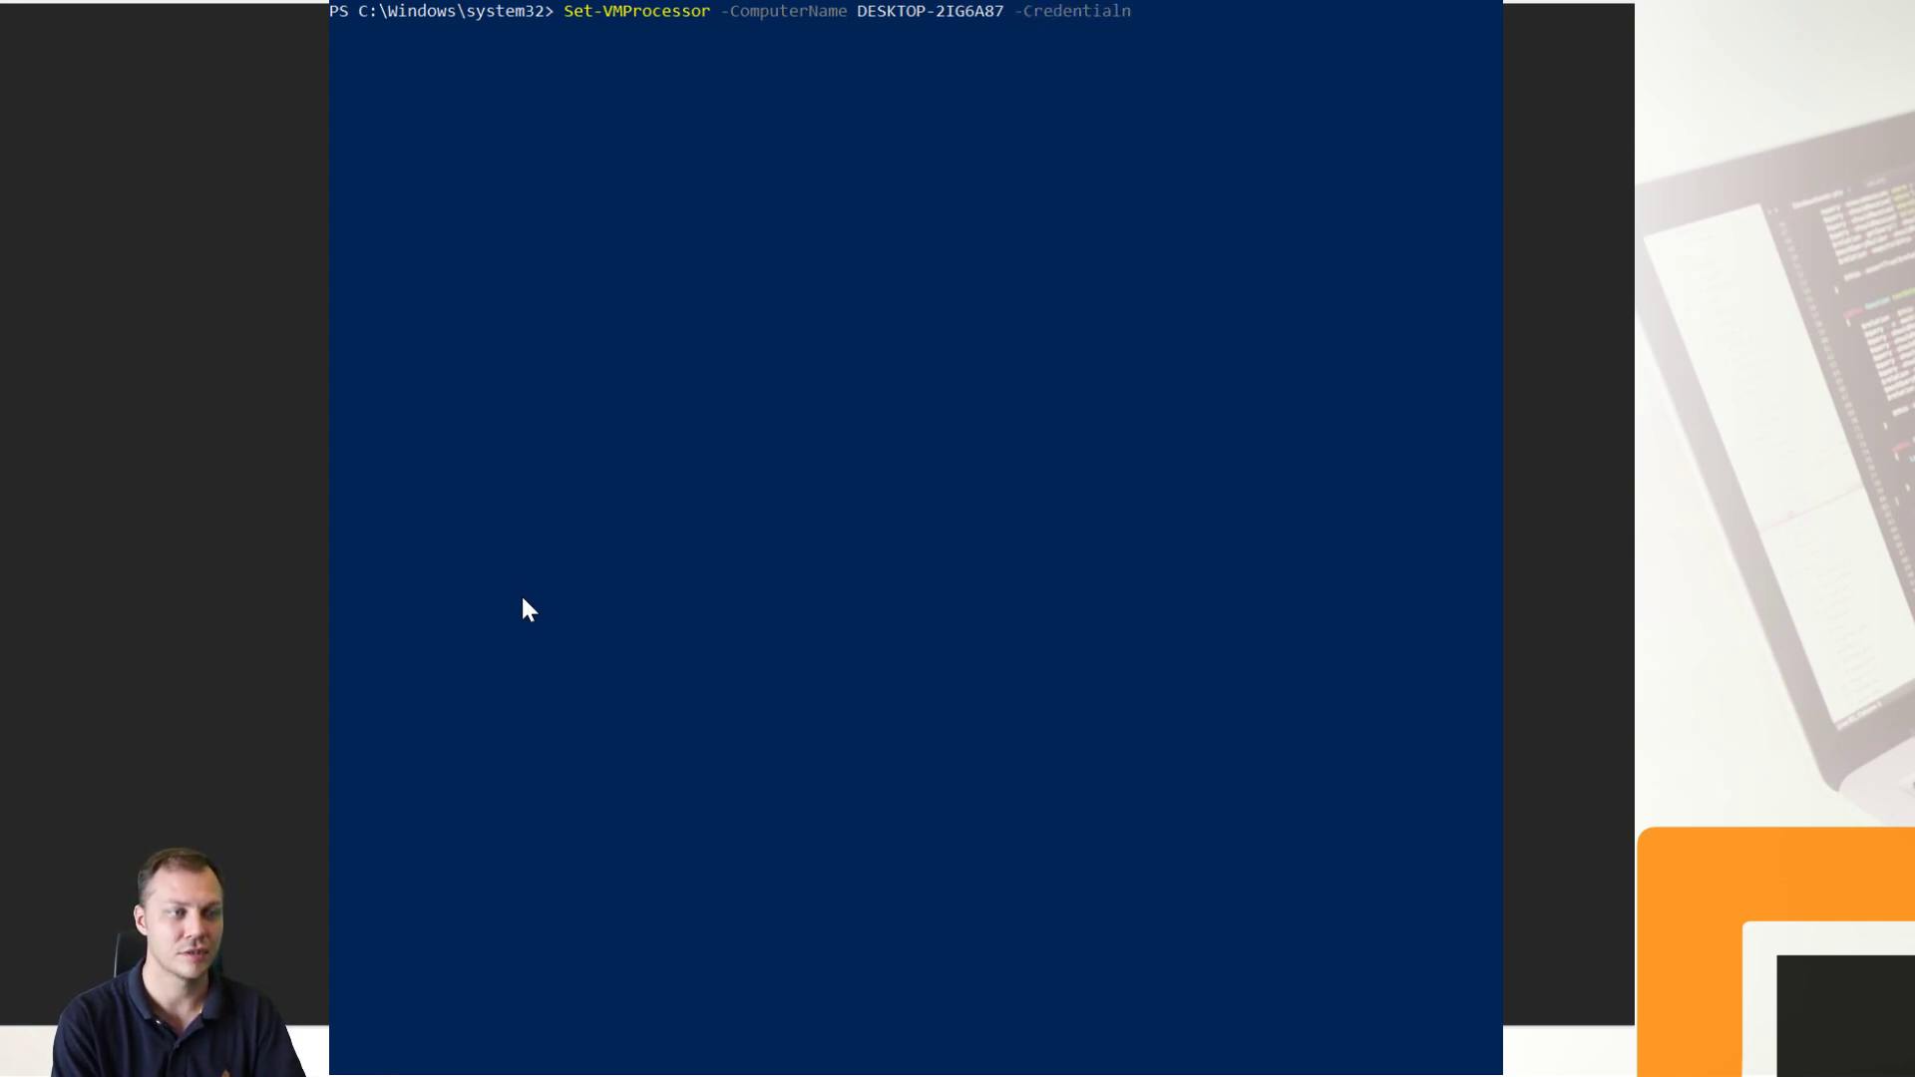
{"action": "key", "text": "BackSpace"}
{"action": "type", "text": " $"}
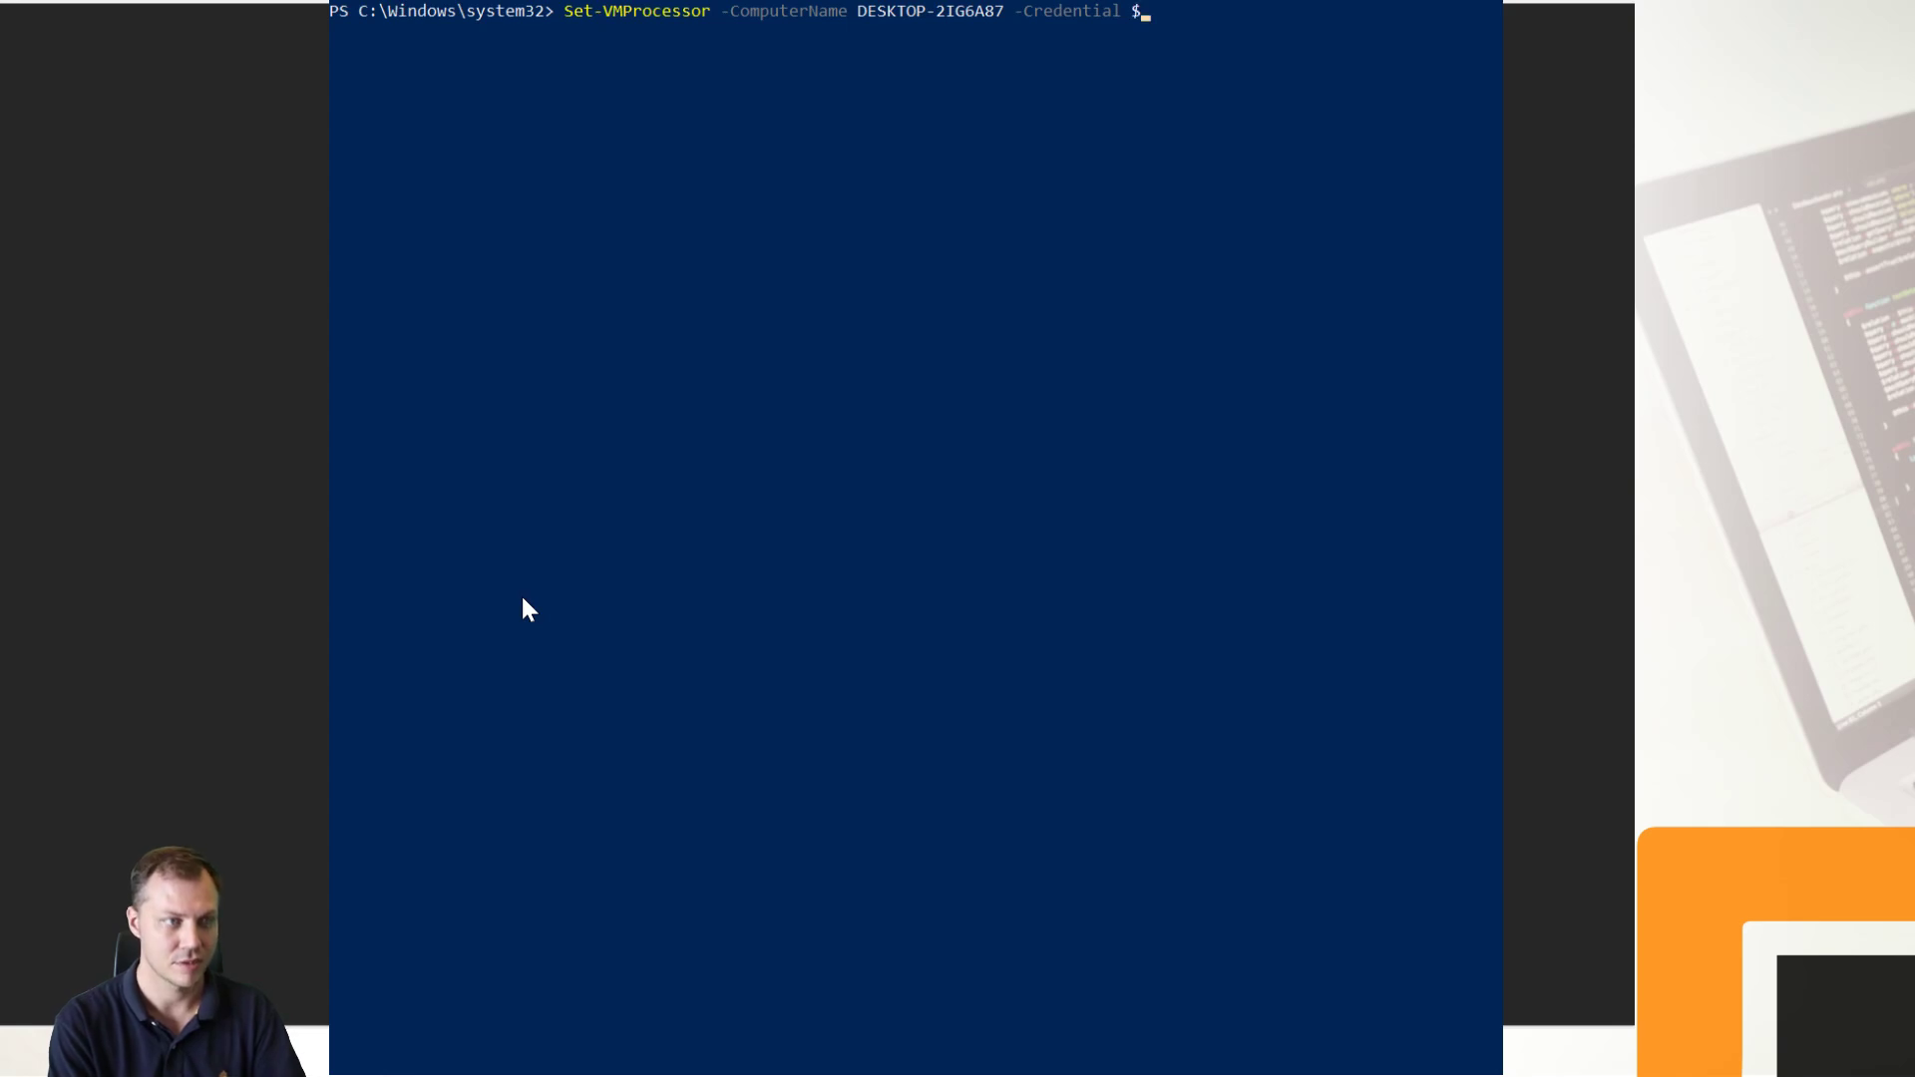
{"action": "type", "text": "crendentia"}
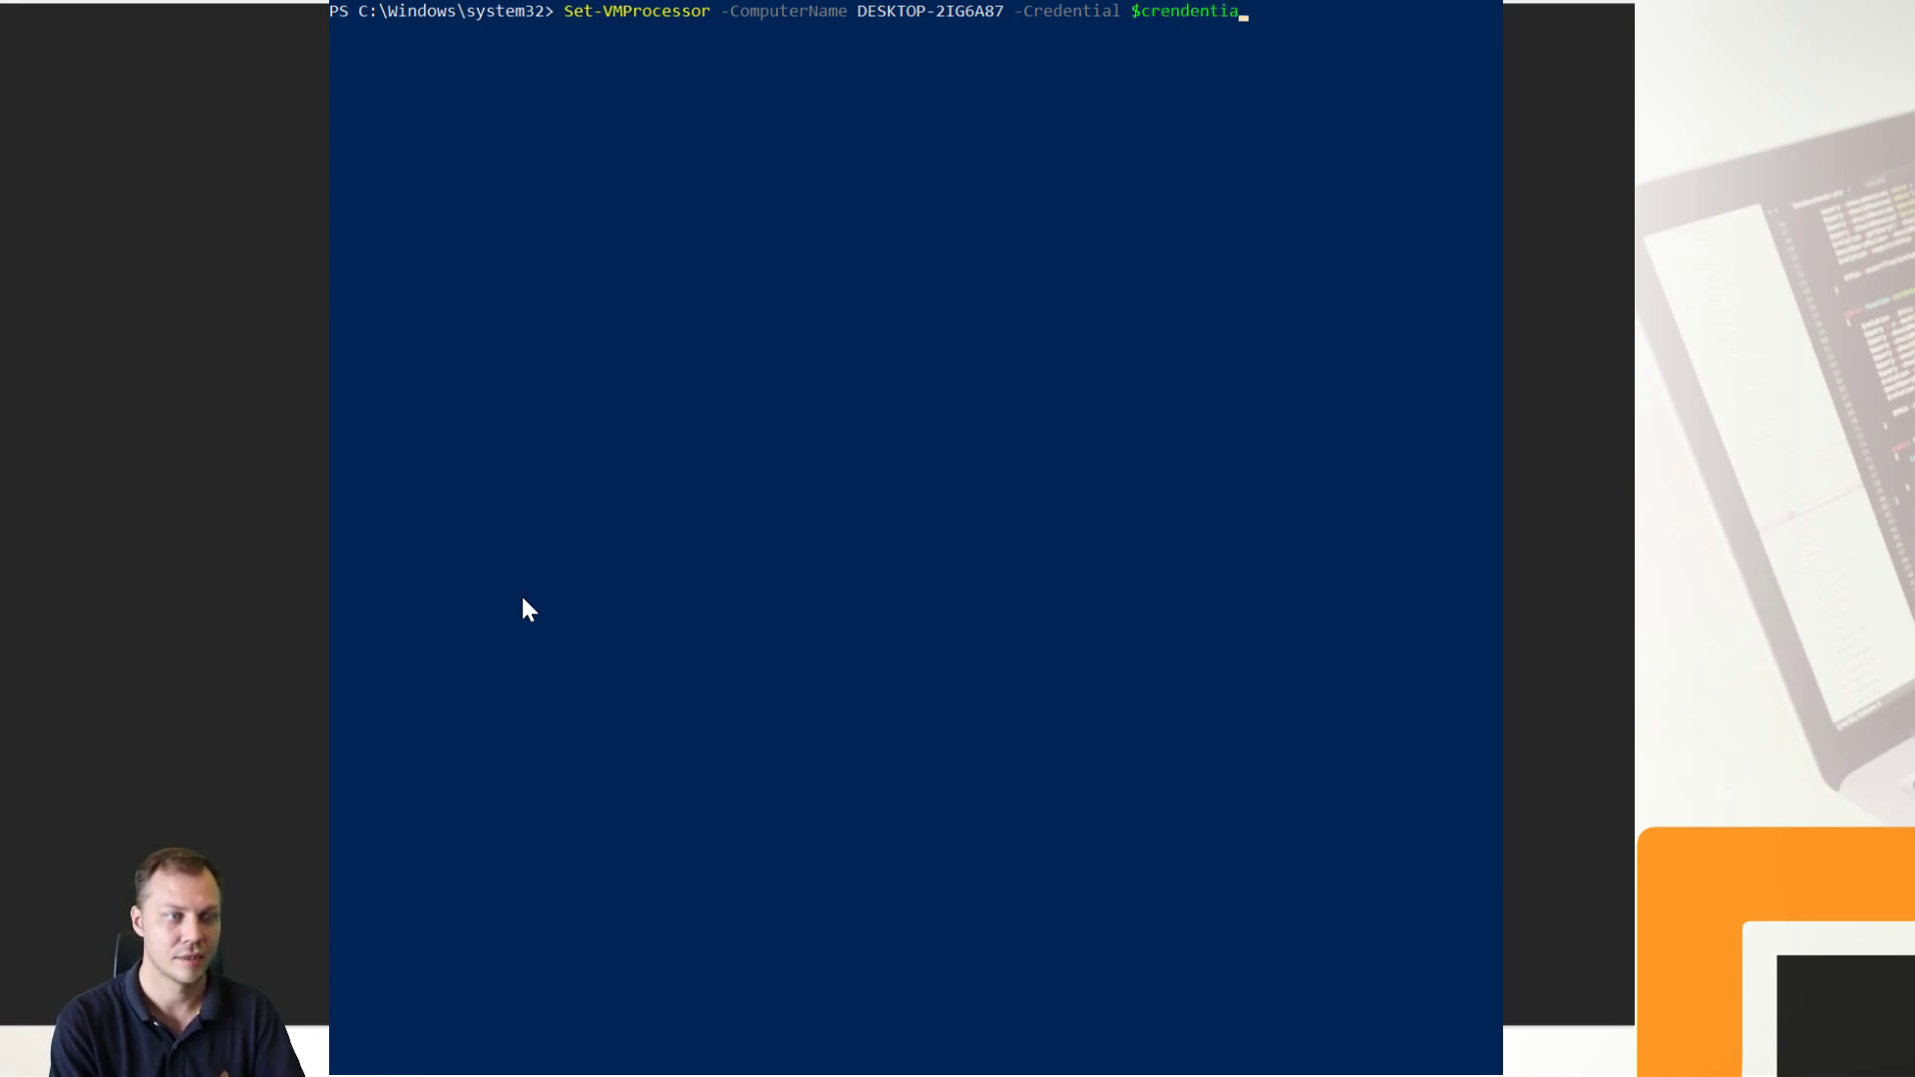
{"action": "key", "text": "BackSpace"}
{"action": "key", "text": "BackSpace"}
{"action": "key", "text": "BackSpace"}
{"action": "key", "text": "BackSpace"}
{"action": "key", "text": "BackSpace"}
{"action": "key", "text": "BackSpace"}
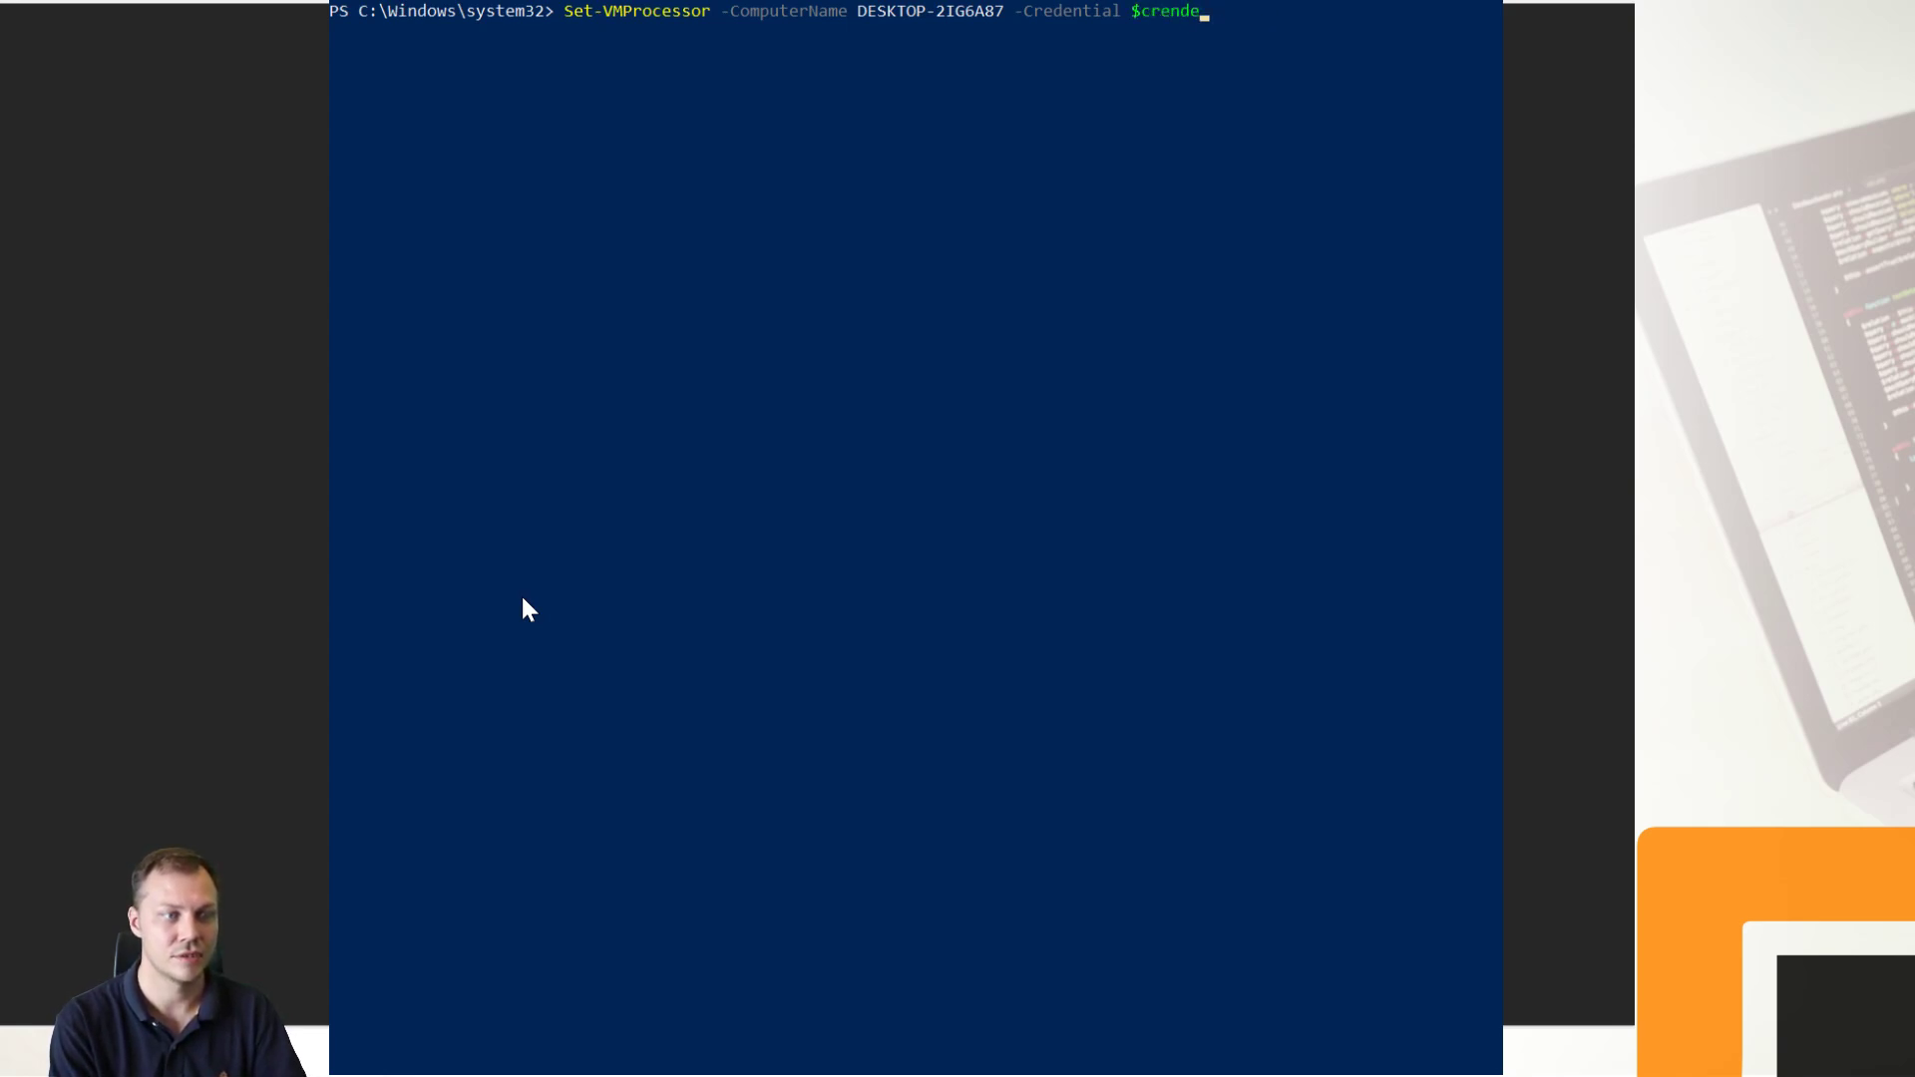
{"action": "type", "text": "de"}
{"action": "key", "text": "Tab"}
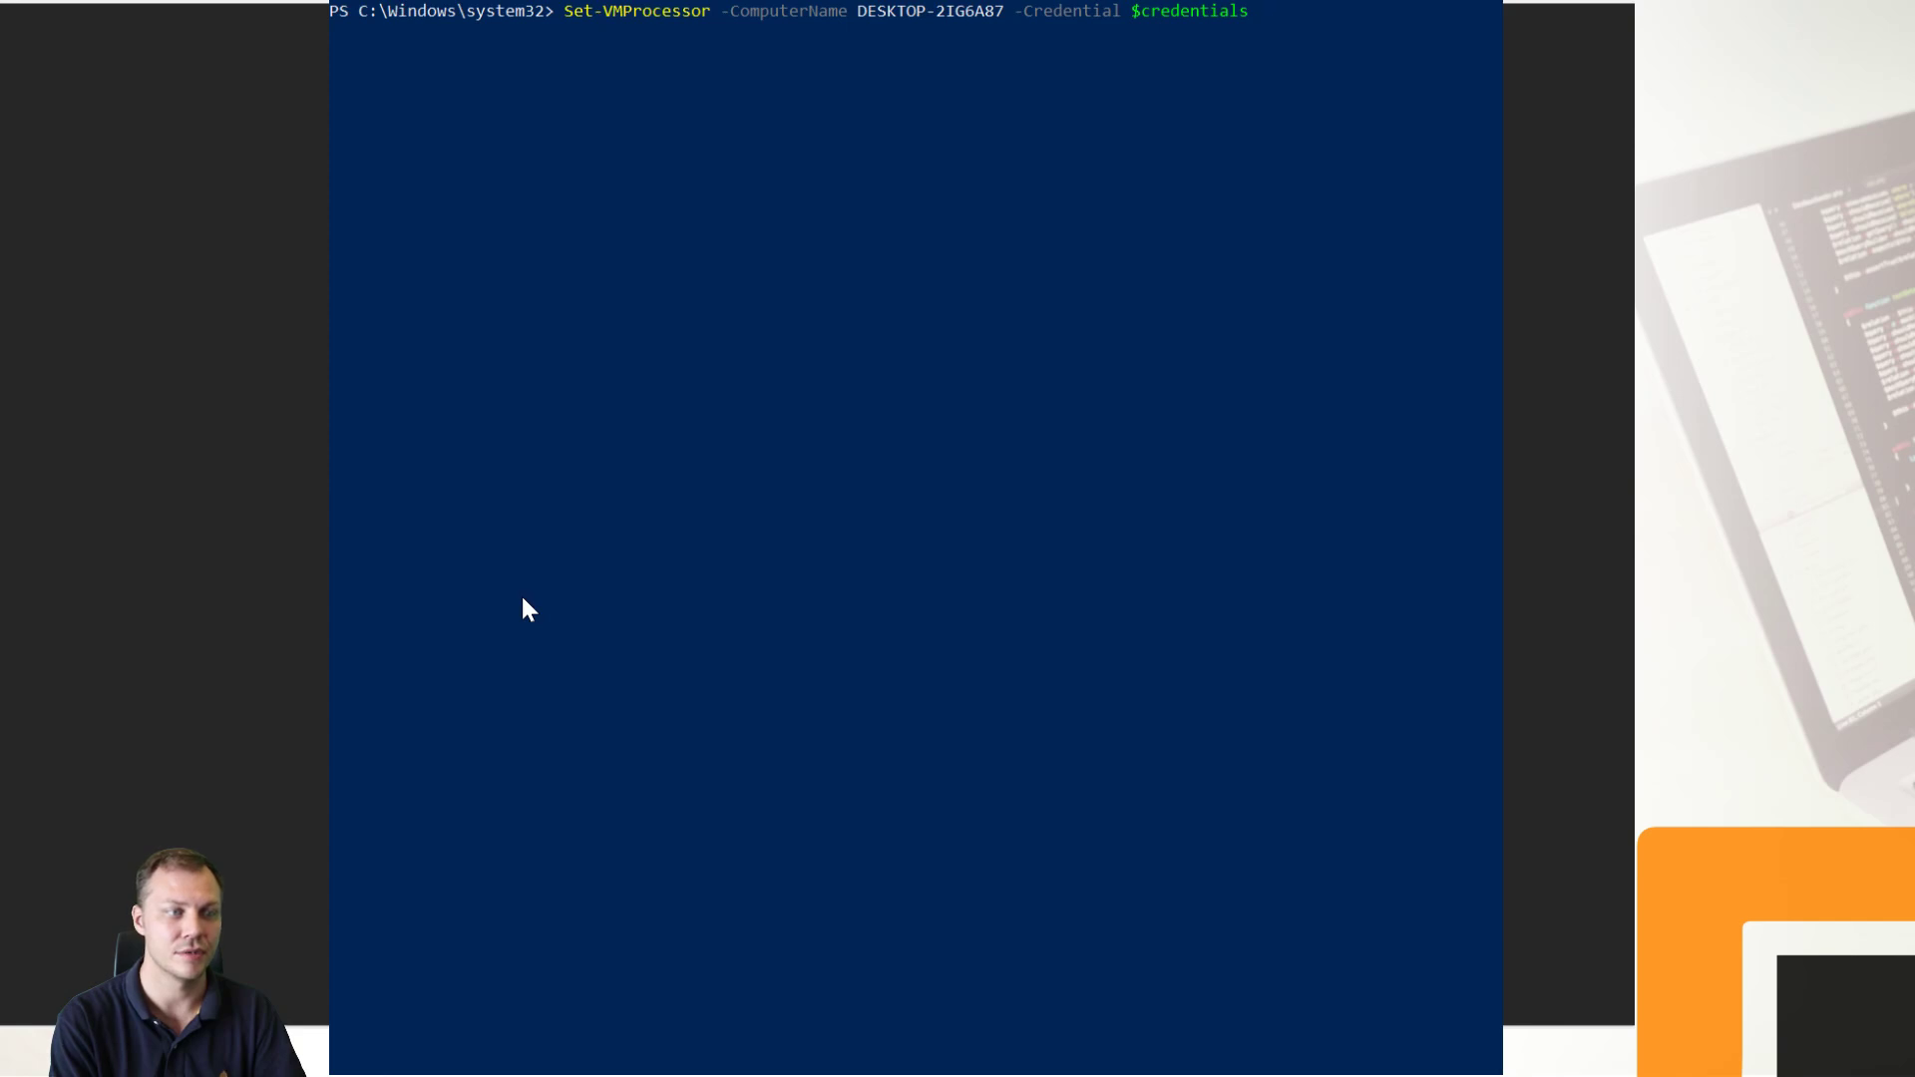
Step: Set -ExposeVirtualizationExtensions to $true, run the command, and supply win10client as the VM name
{"action": "type", "text": "-Ex"}
{"action": "key", "text": "Tab"}
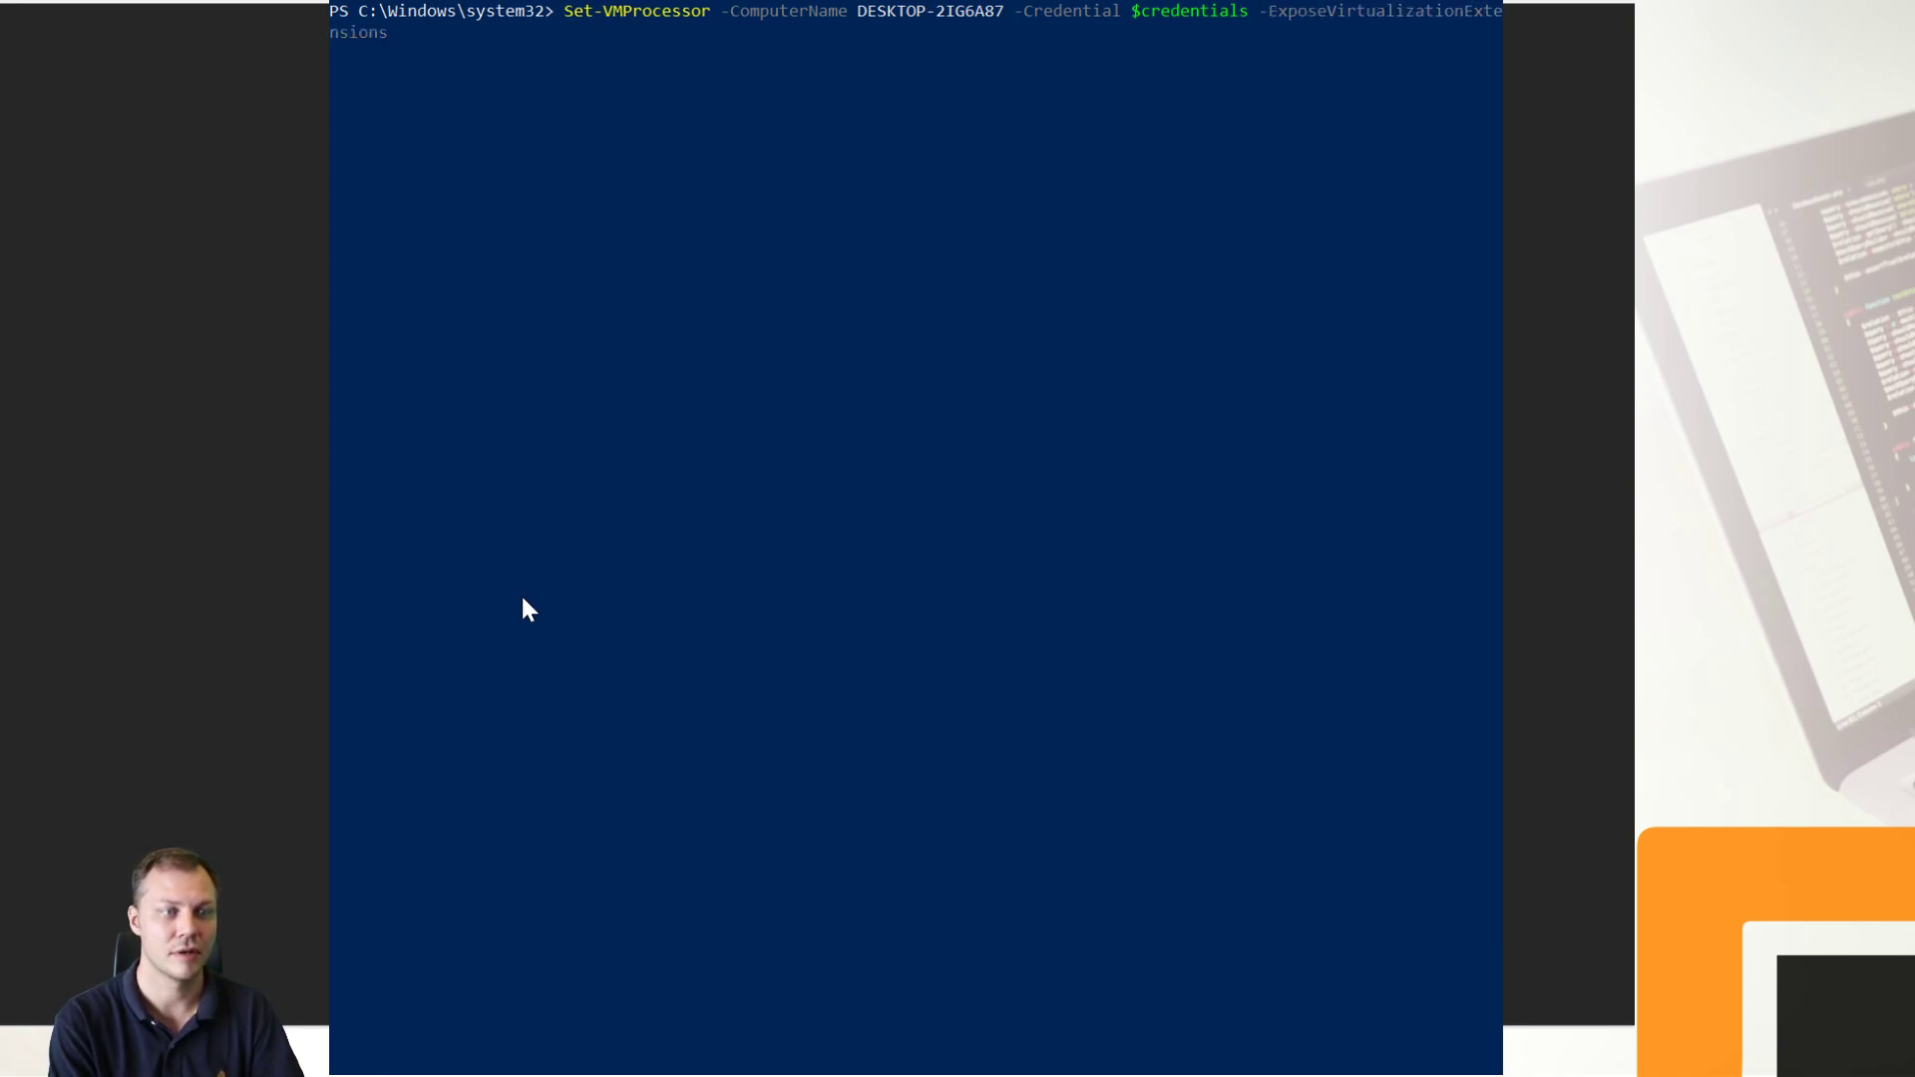
{"action": "type", "text": "$true"}
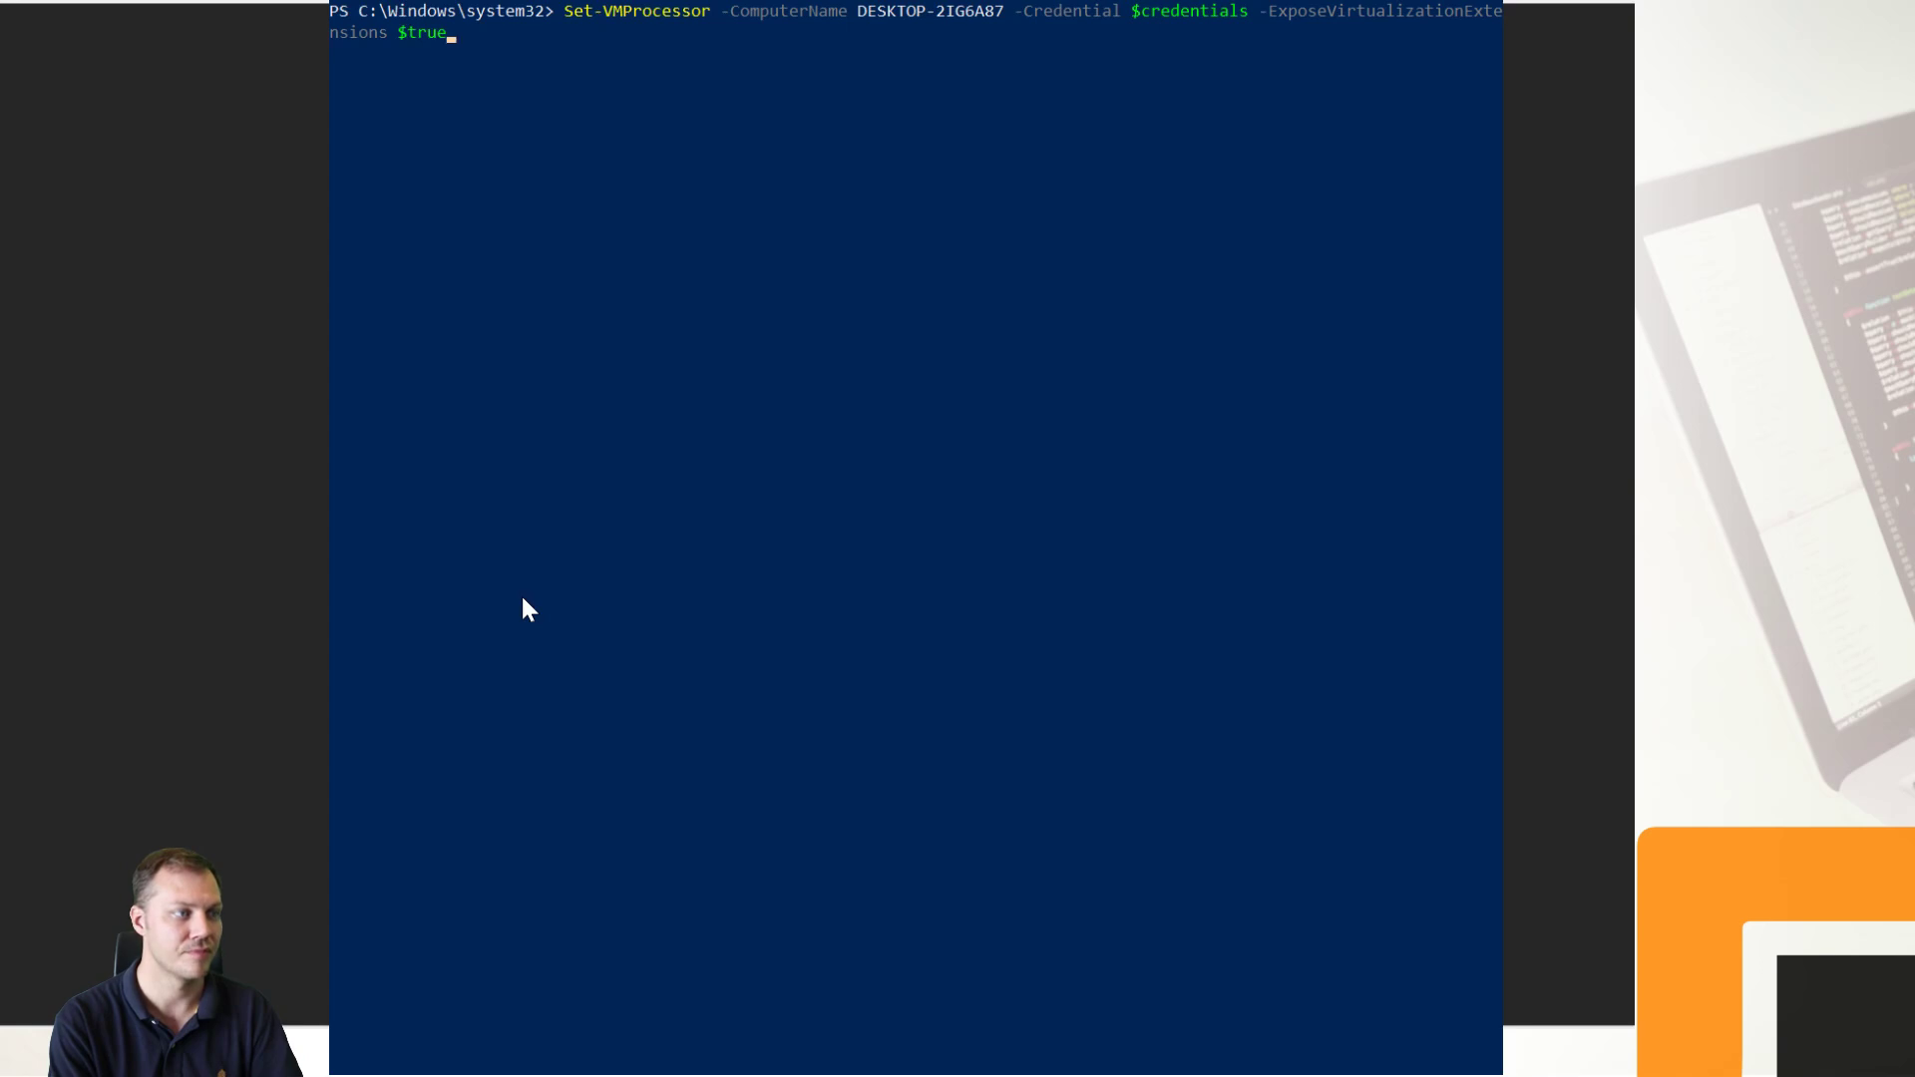
{"action": "key", "text": "Return"}
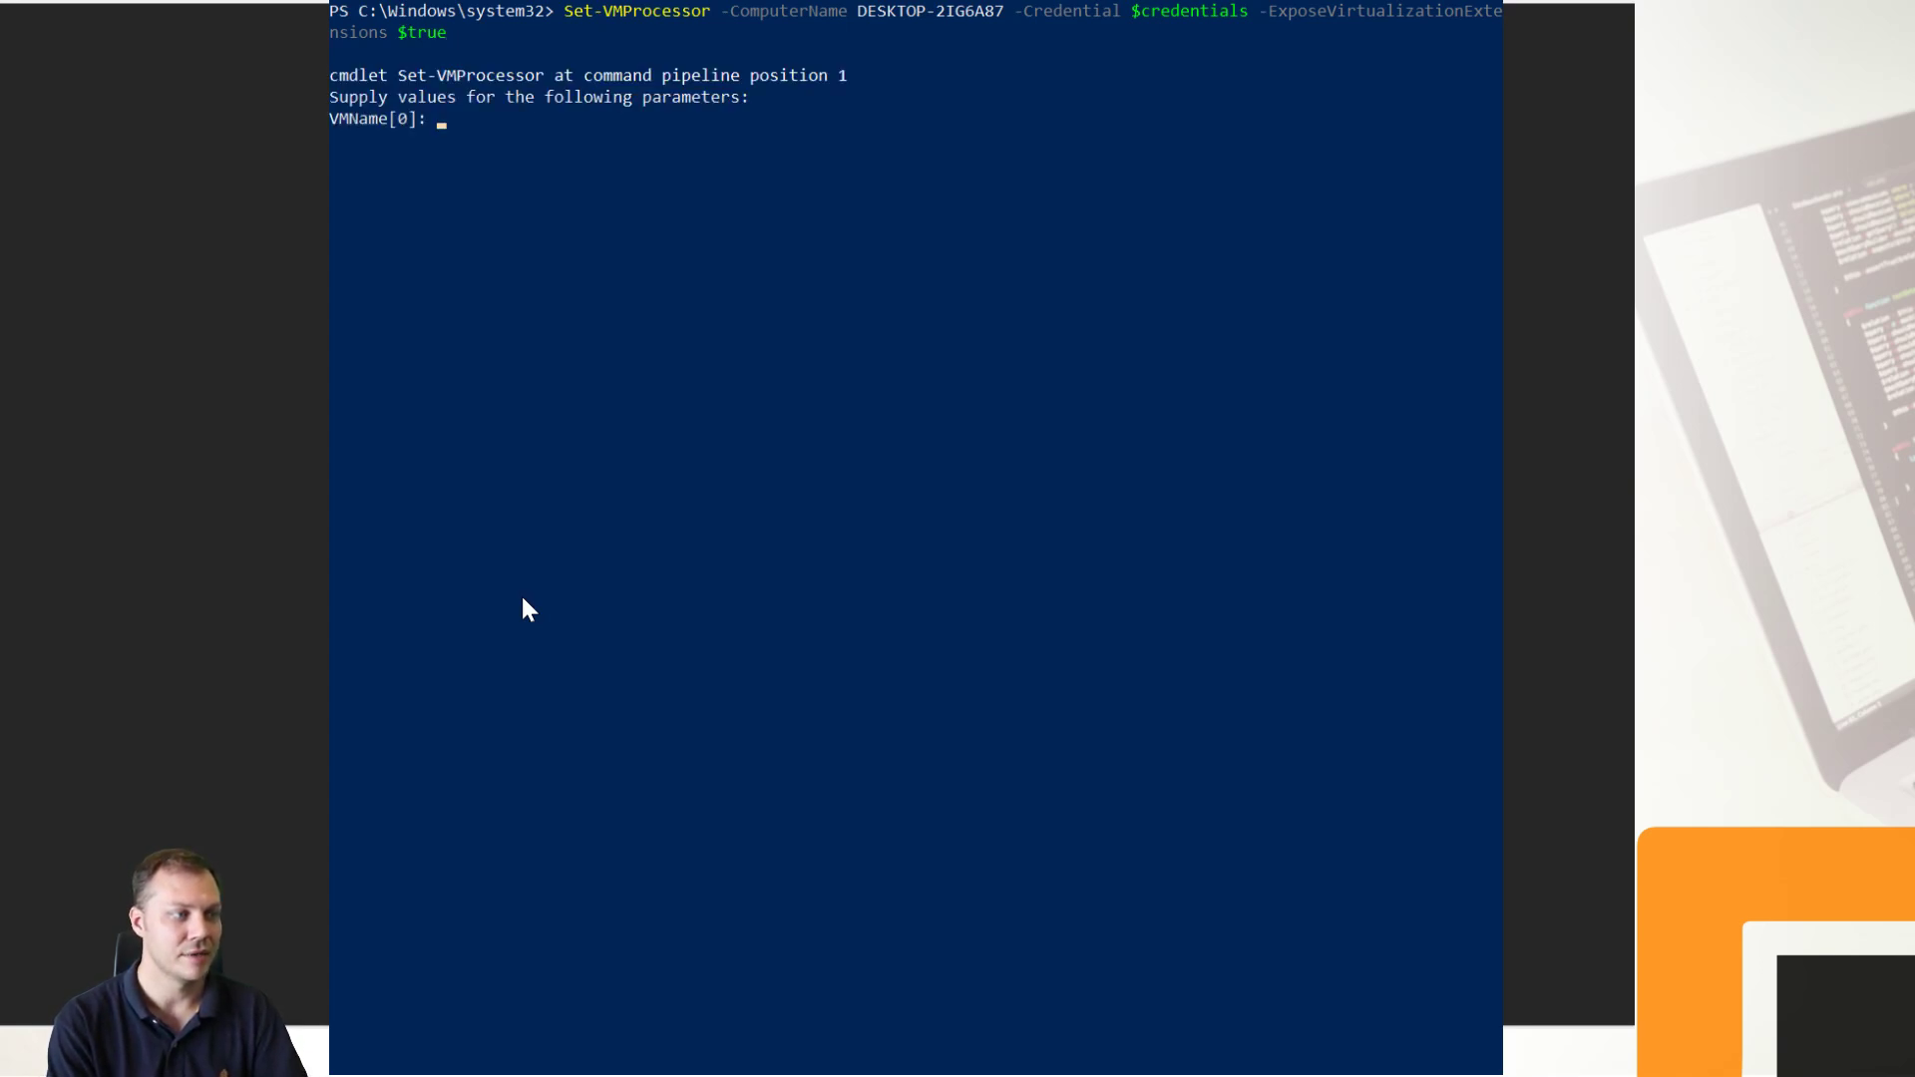
{"action": "type", "text": "win10client"}
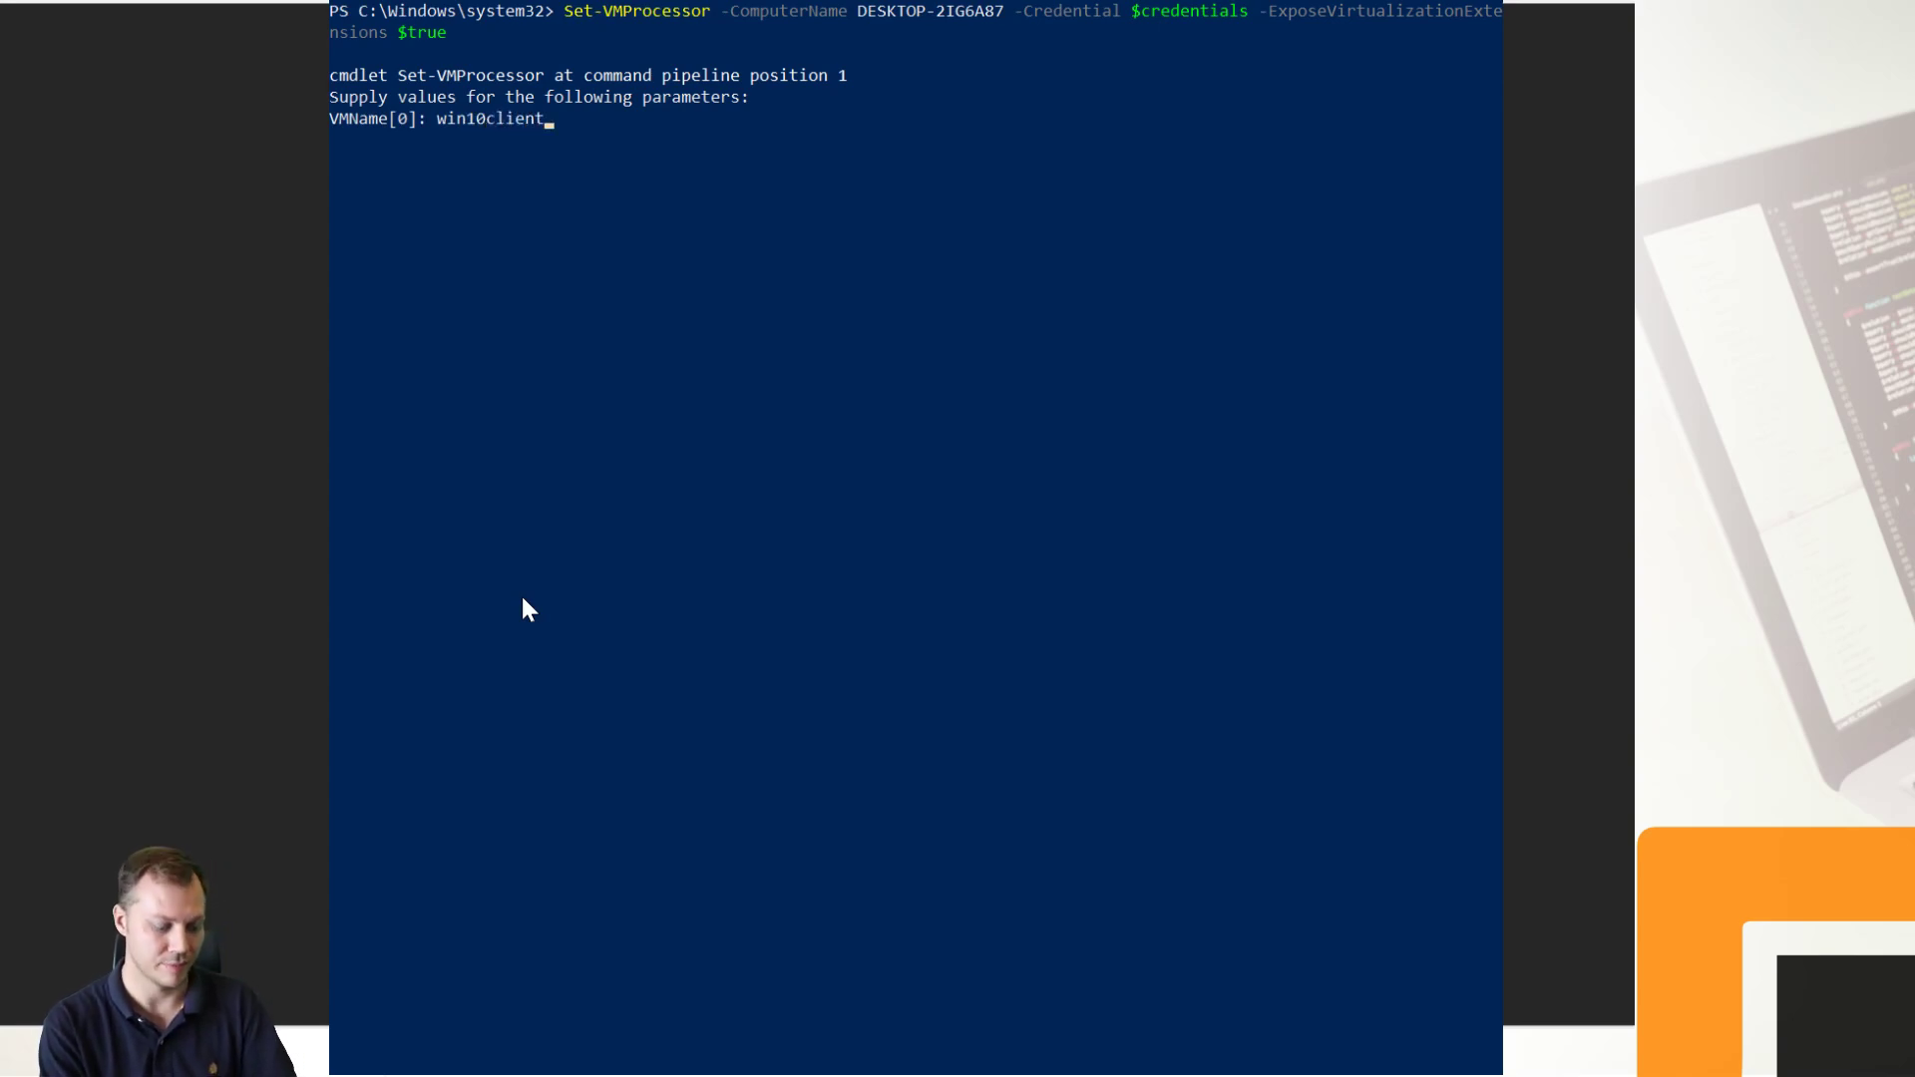
{"action": "key", "text": "Return"}
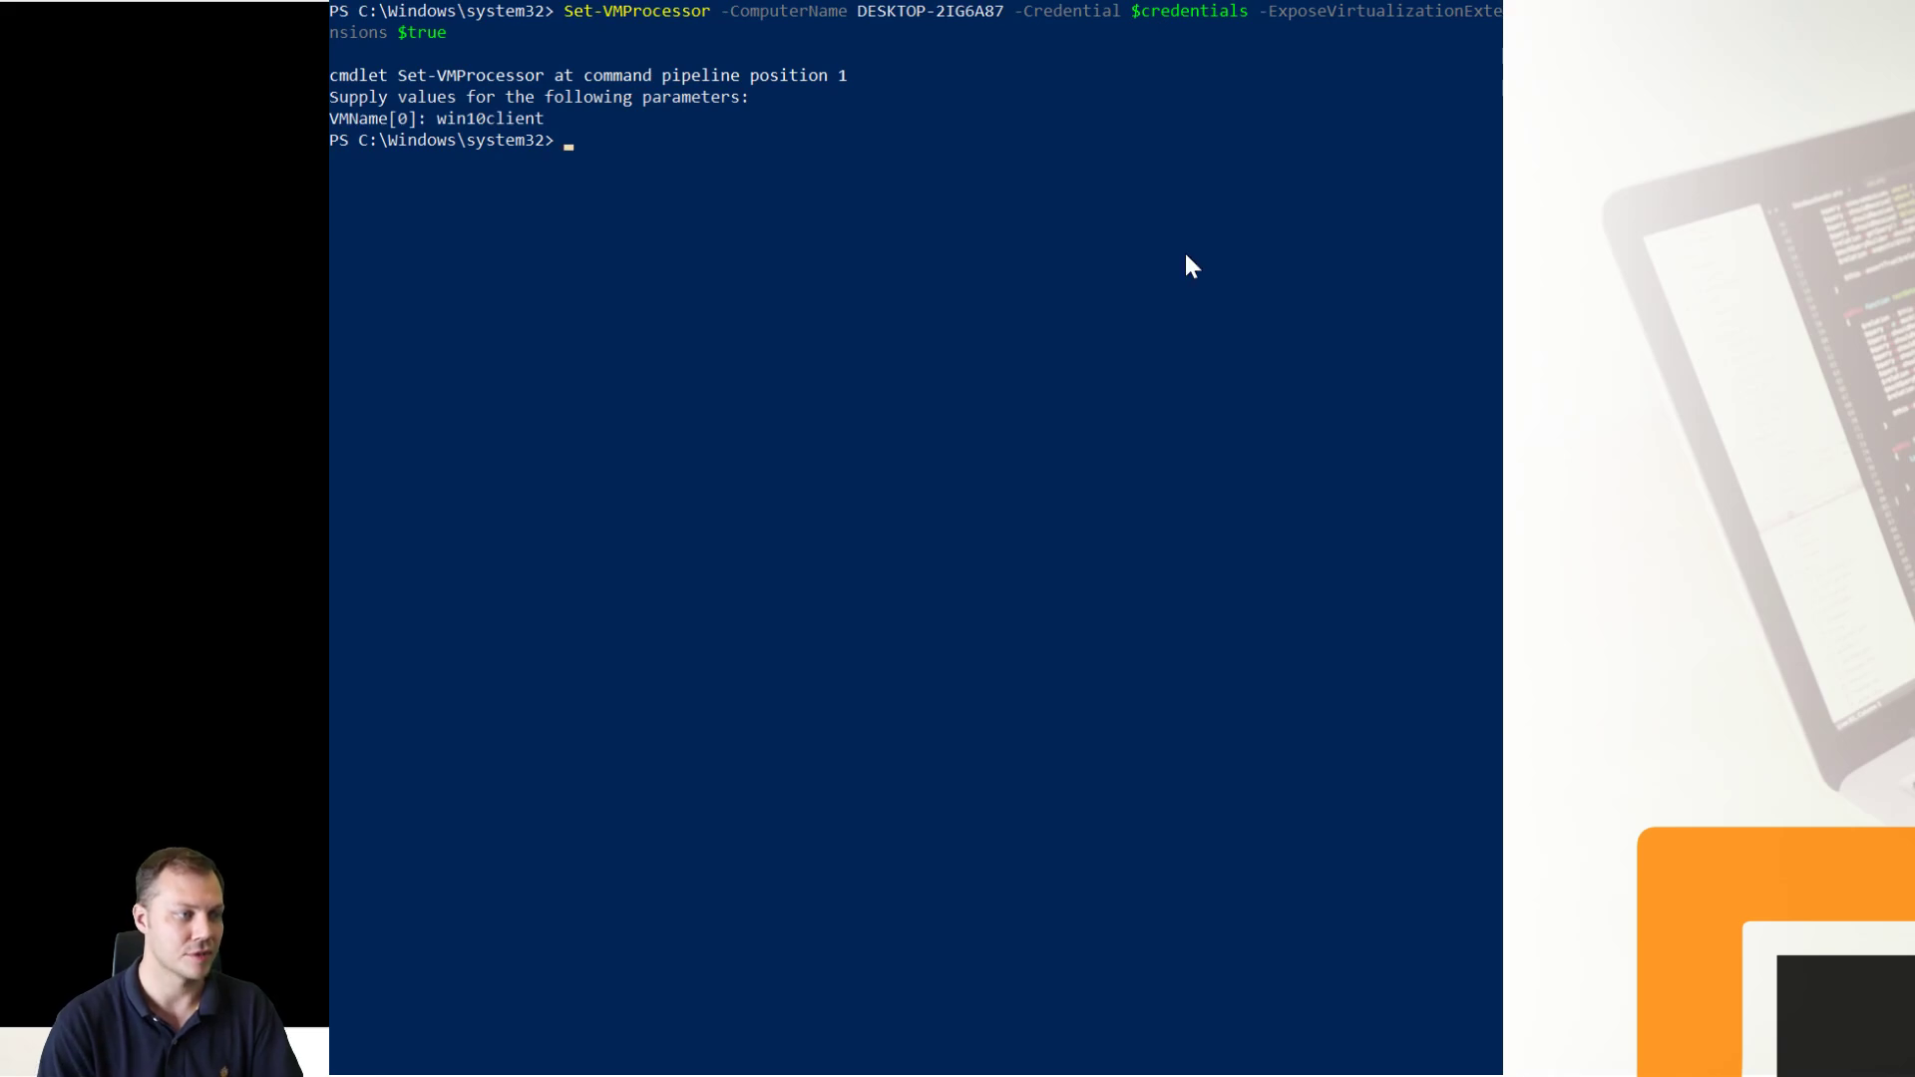
Step: Try to run the earlier Set-VMProcessor command with -VMName win10client while the virtual machine is running
{"action": "key", "text": "Up"}
{"action": "key", "text": "Up"}
{"action": "key", "text": "Up"}
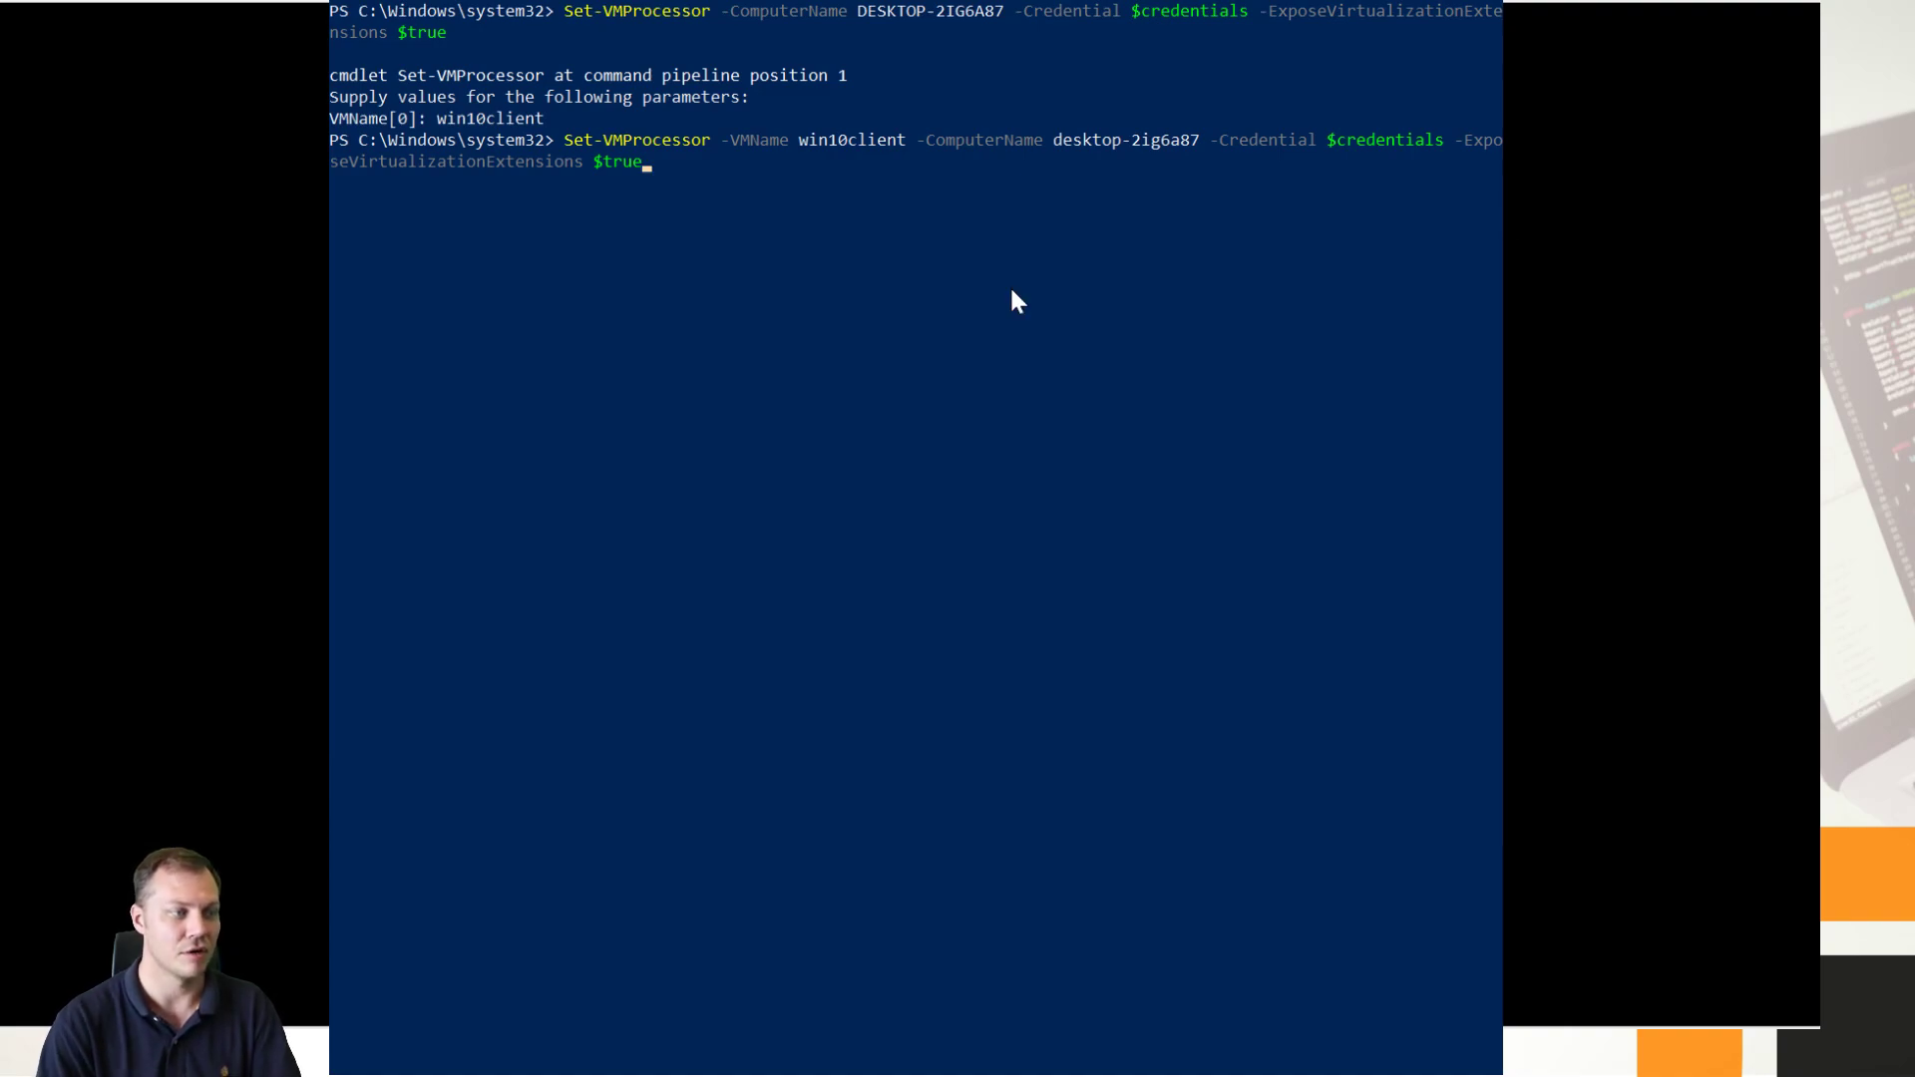
{"action": "key", "text": "Return"}
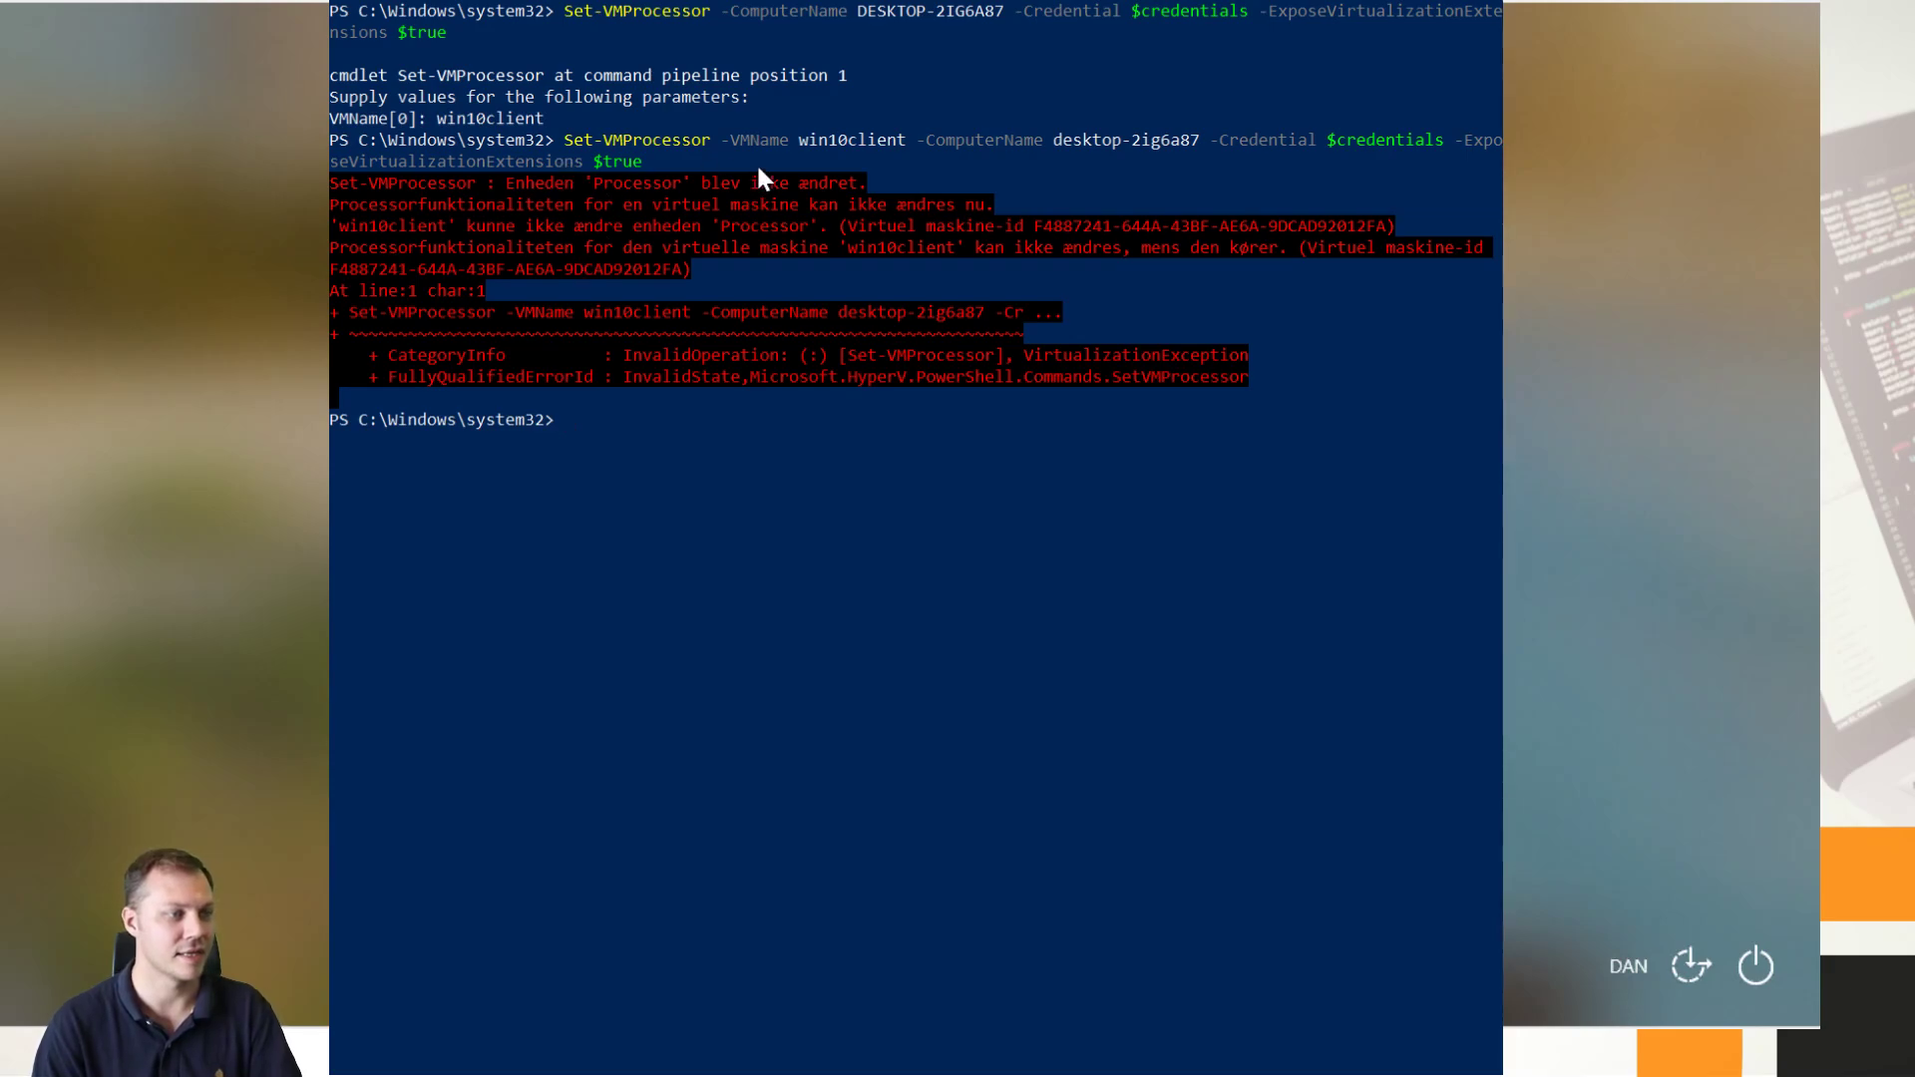
Step: Examine the Set-VMProcessor error text and rerun the same command for win10client with the virtual machine turned off
{"action": "left_click_drag", "start_coordinate": [643, 195], "coordinate": [943, 173]}
{"action": "left_click_drag", "start_coordinate": [458, 199], "coordinate": [419, 244]}
{"action": "left_click", "coordinate": [429, 249]}
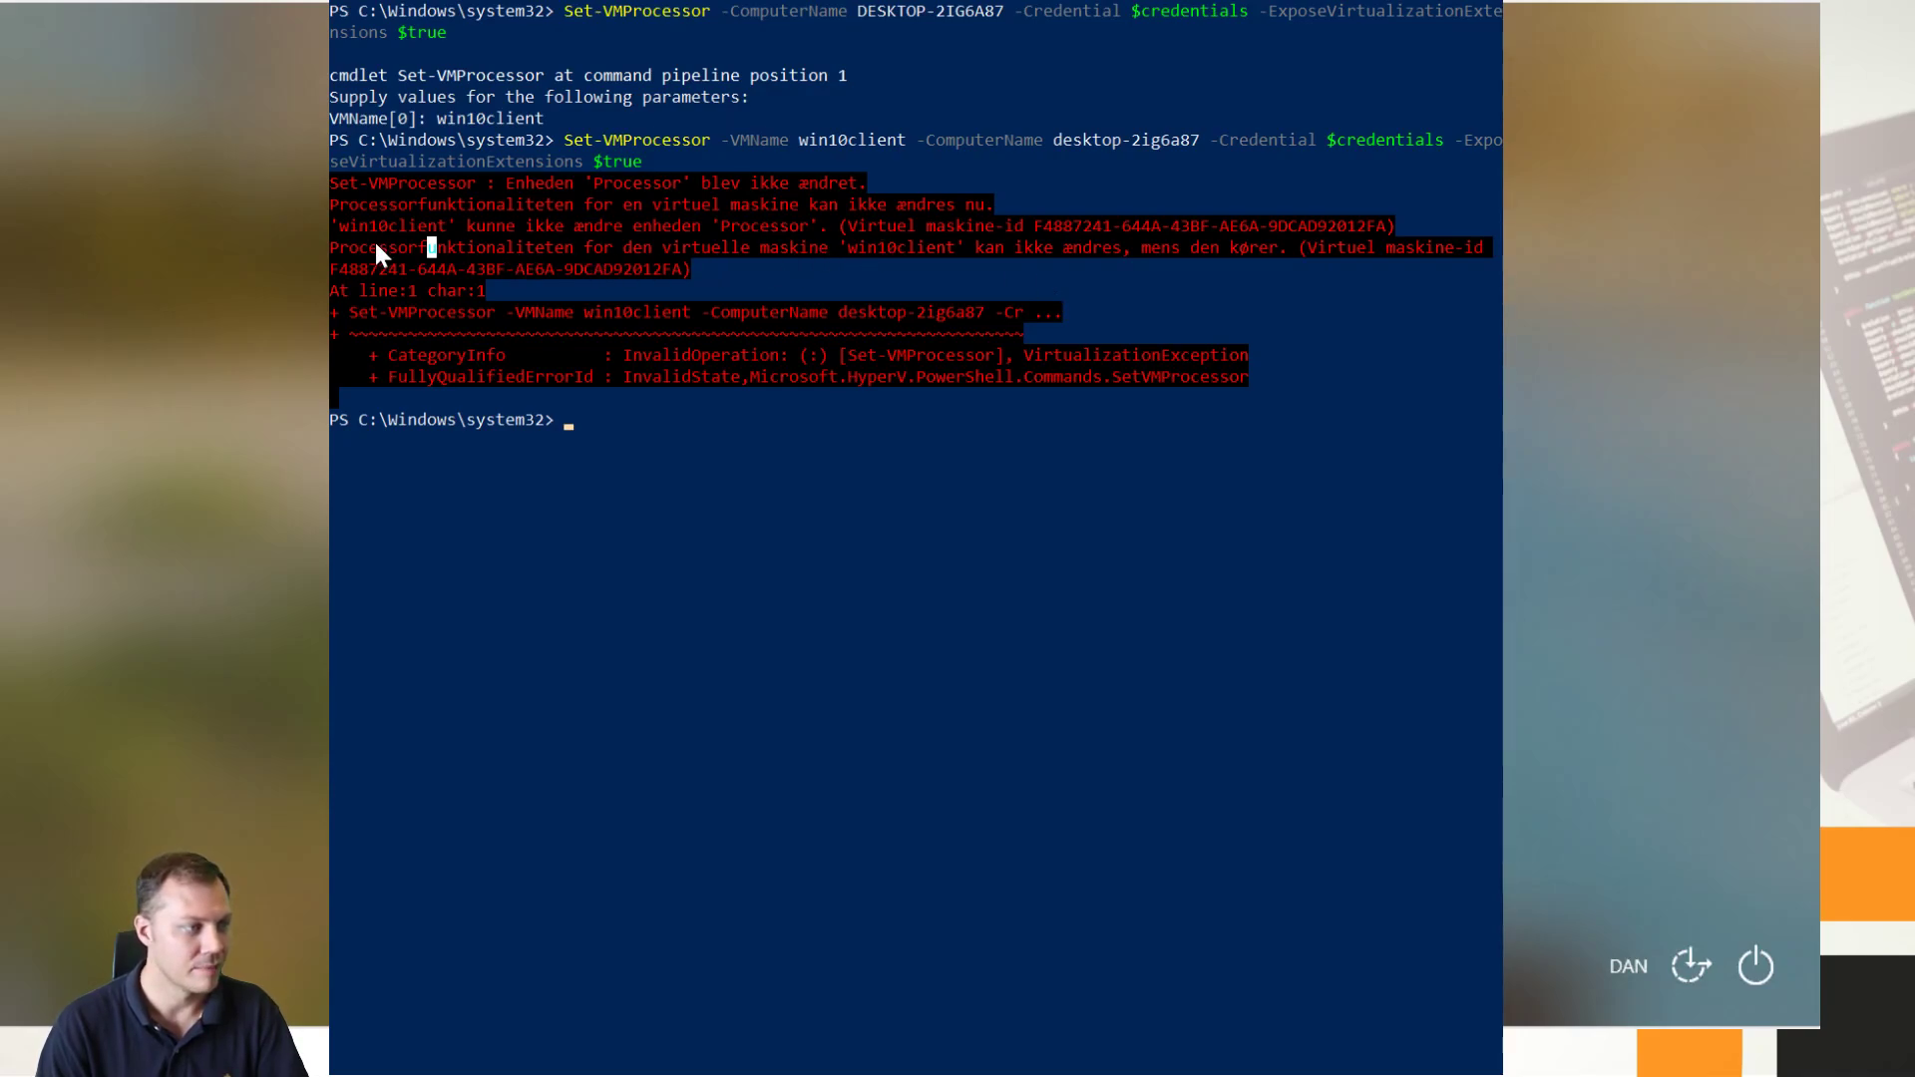
{"action": "left_click_drag", "start_coordinate": [345, 249], "coordinate": [484, 249]}
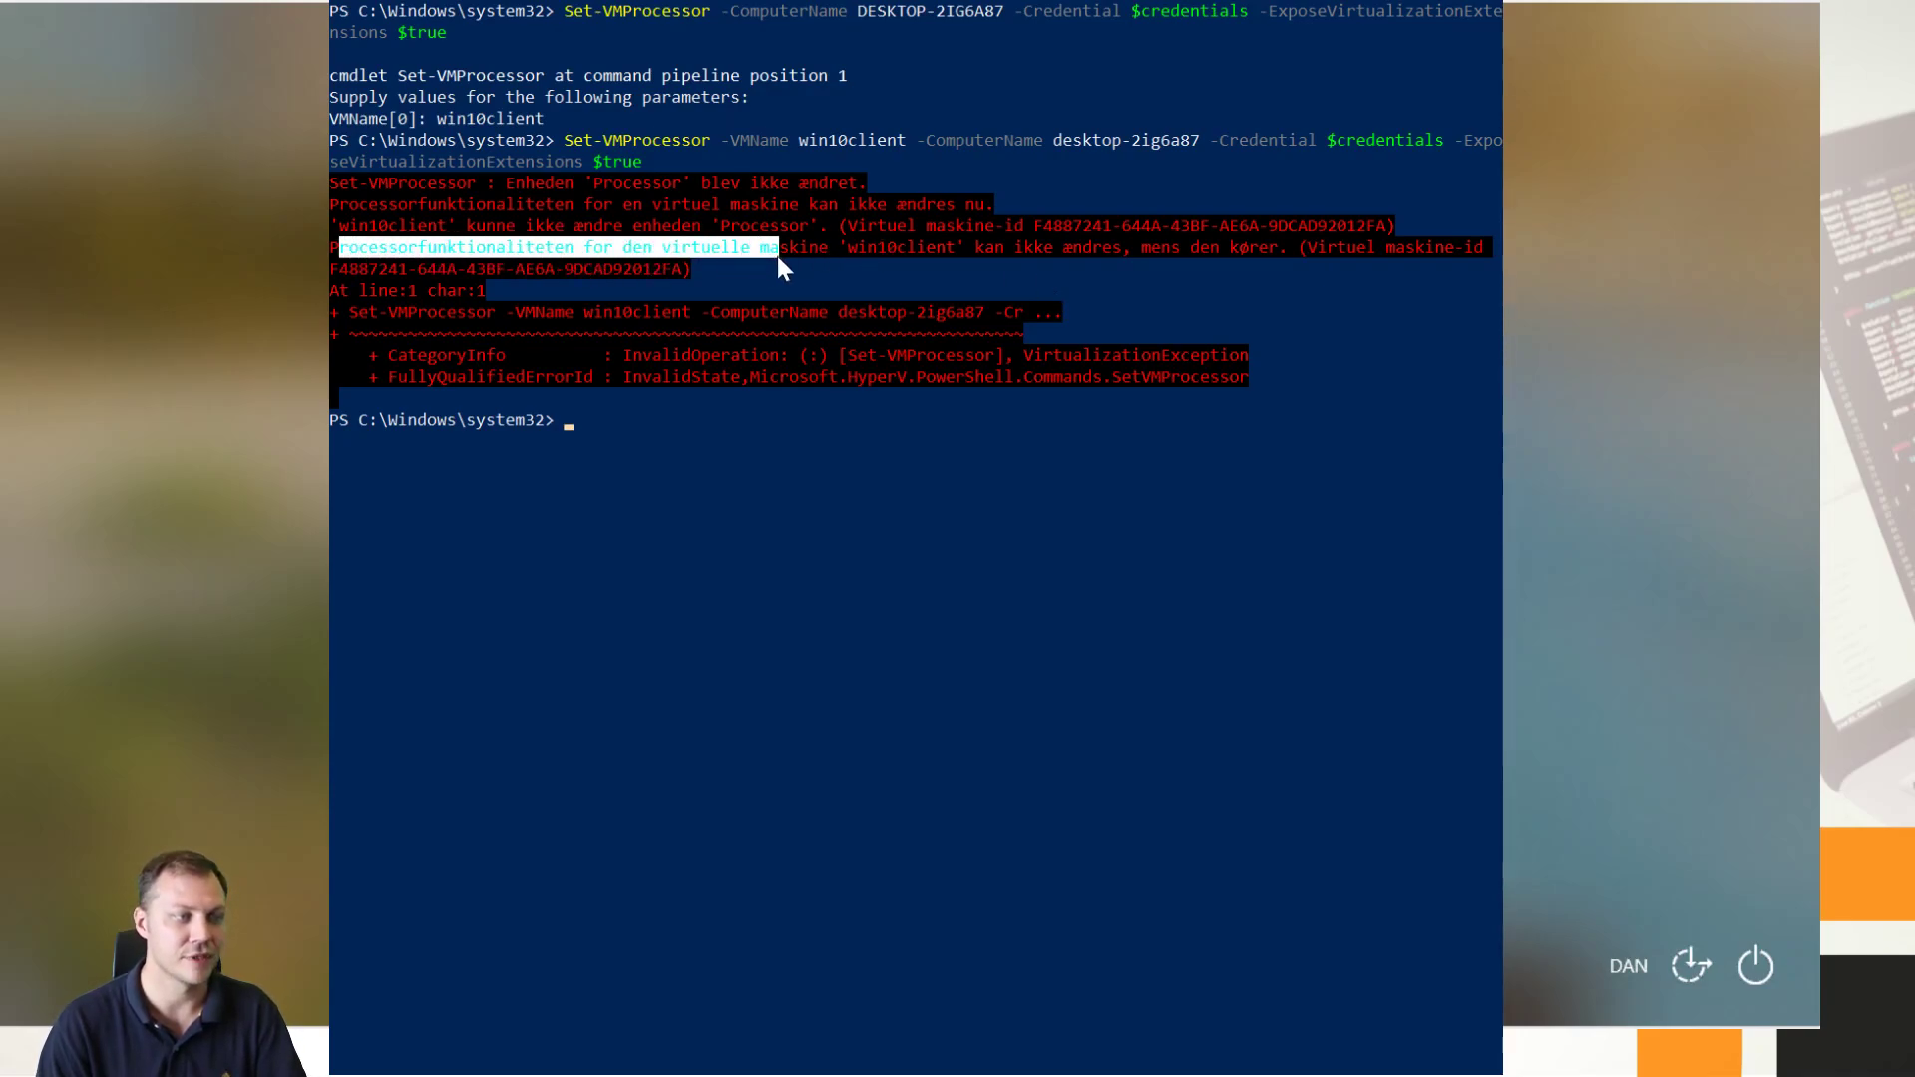
{"action": "mouse_move", "coordinate": [775, 256]}
{"action": "left_mouse_down"}
{"action": "mouse_move", "coordinate": [854, 275]}
{"action": "mouse_move", "coordinate": [778, 251]}
{"action": "left_mouse_up"}
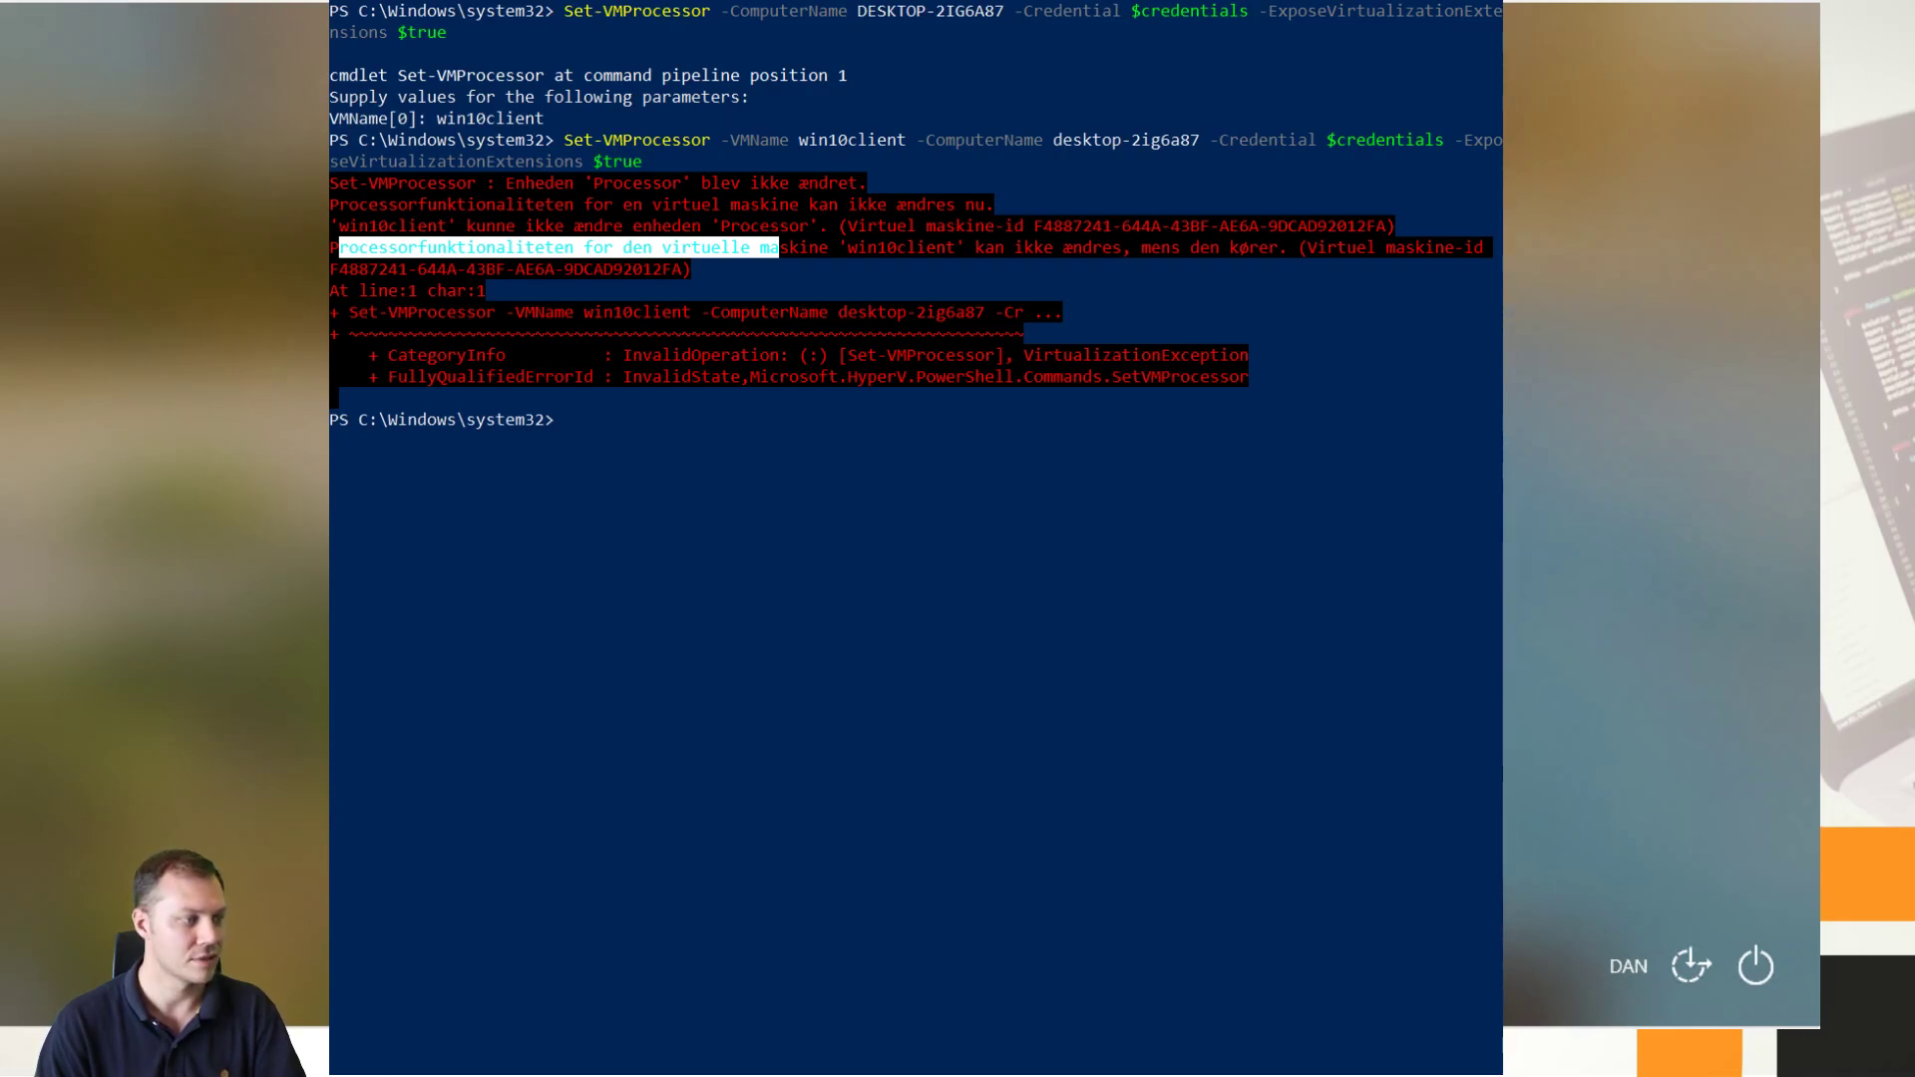
{"action": "key", "text": "Up"}
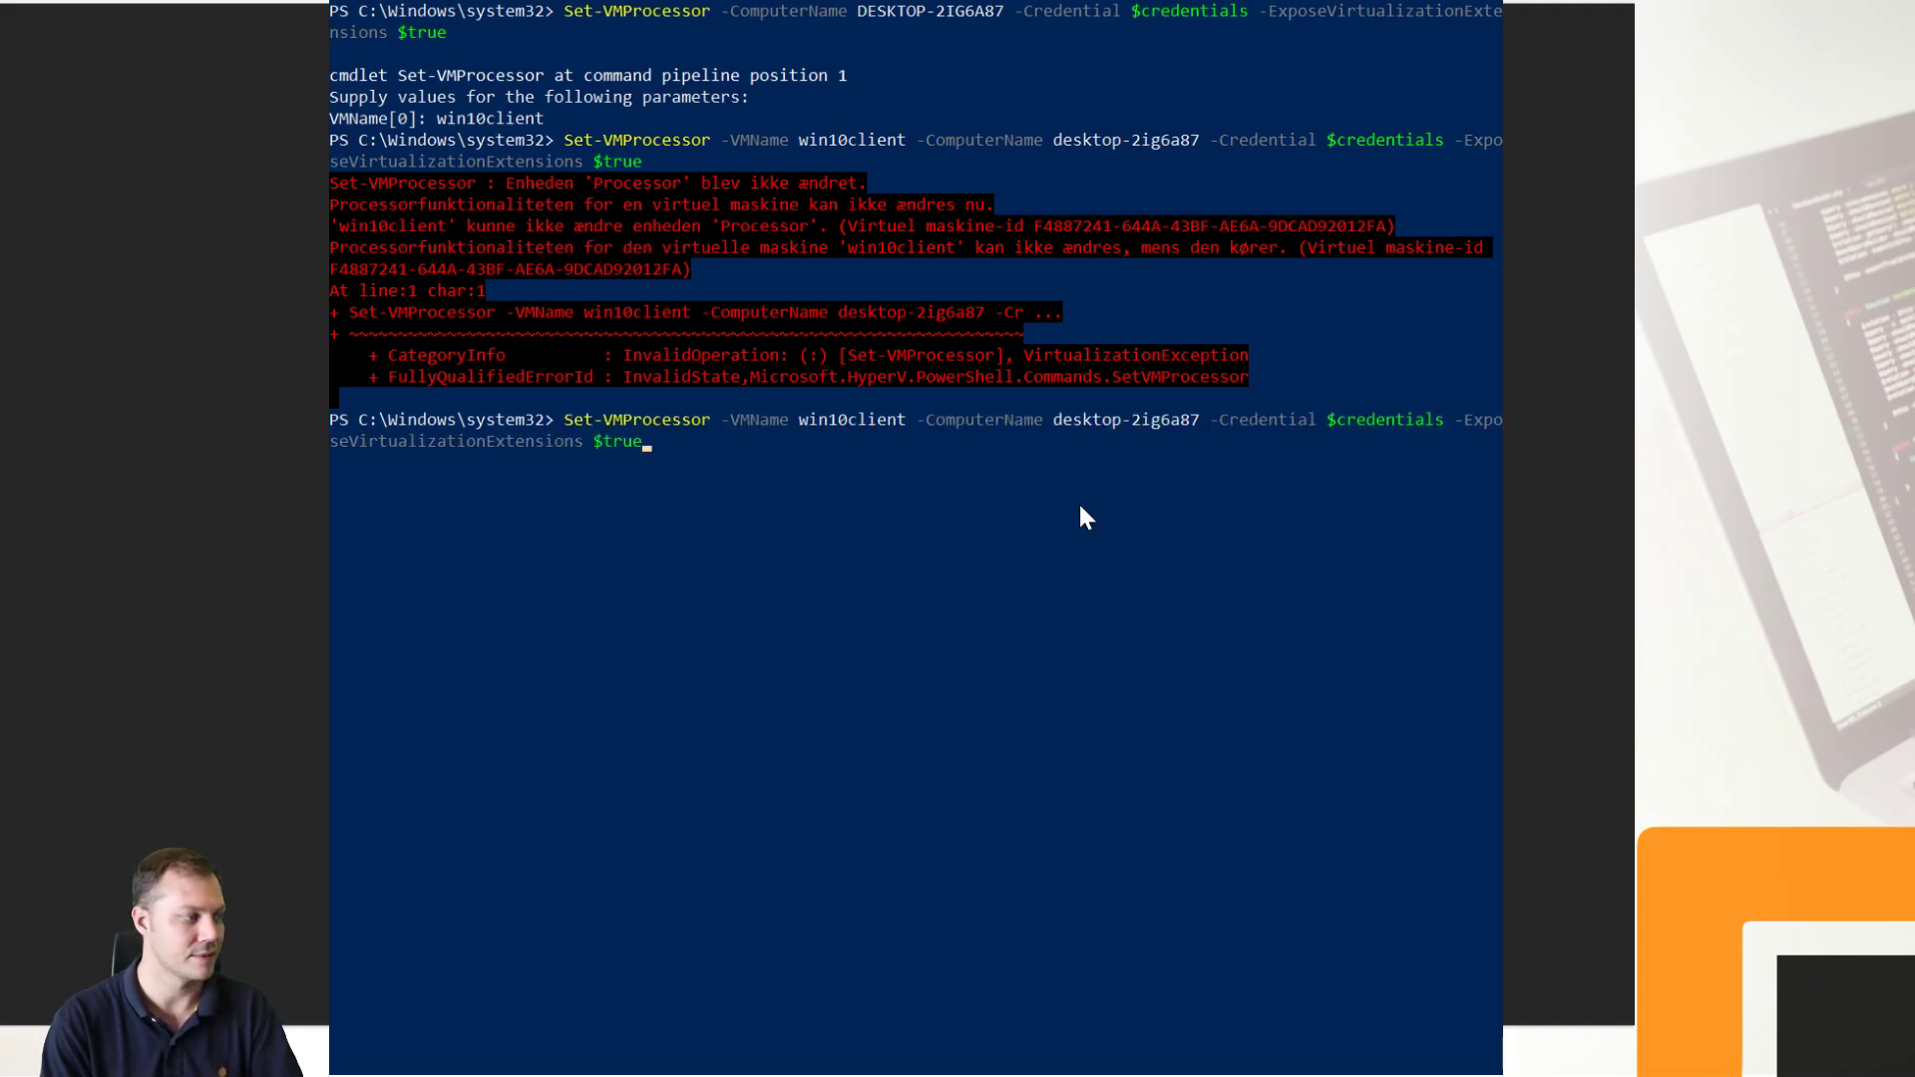
{"action": "key", "text": "Return"}
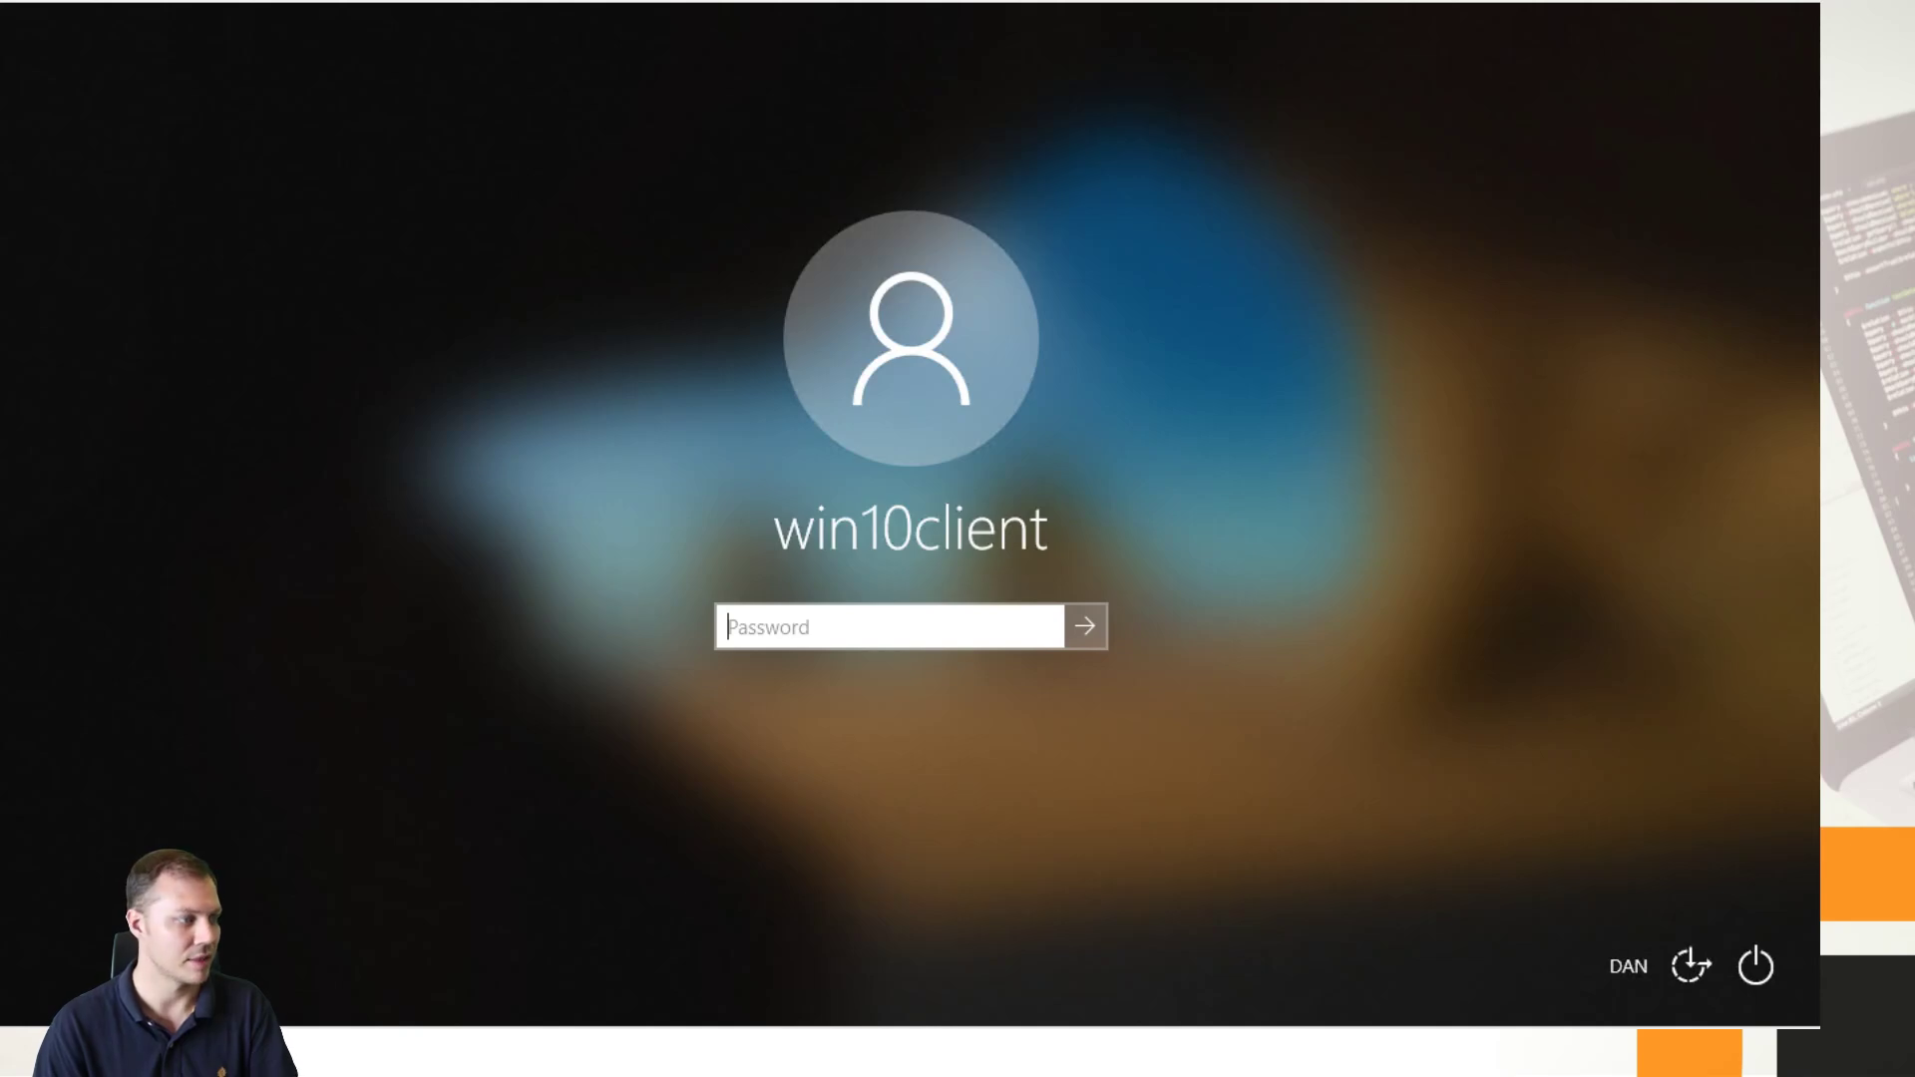
Step: Sign in to the win10client virtual machine by entering the account password
{"action": "type", "text": "******"}
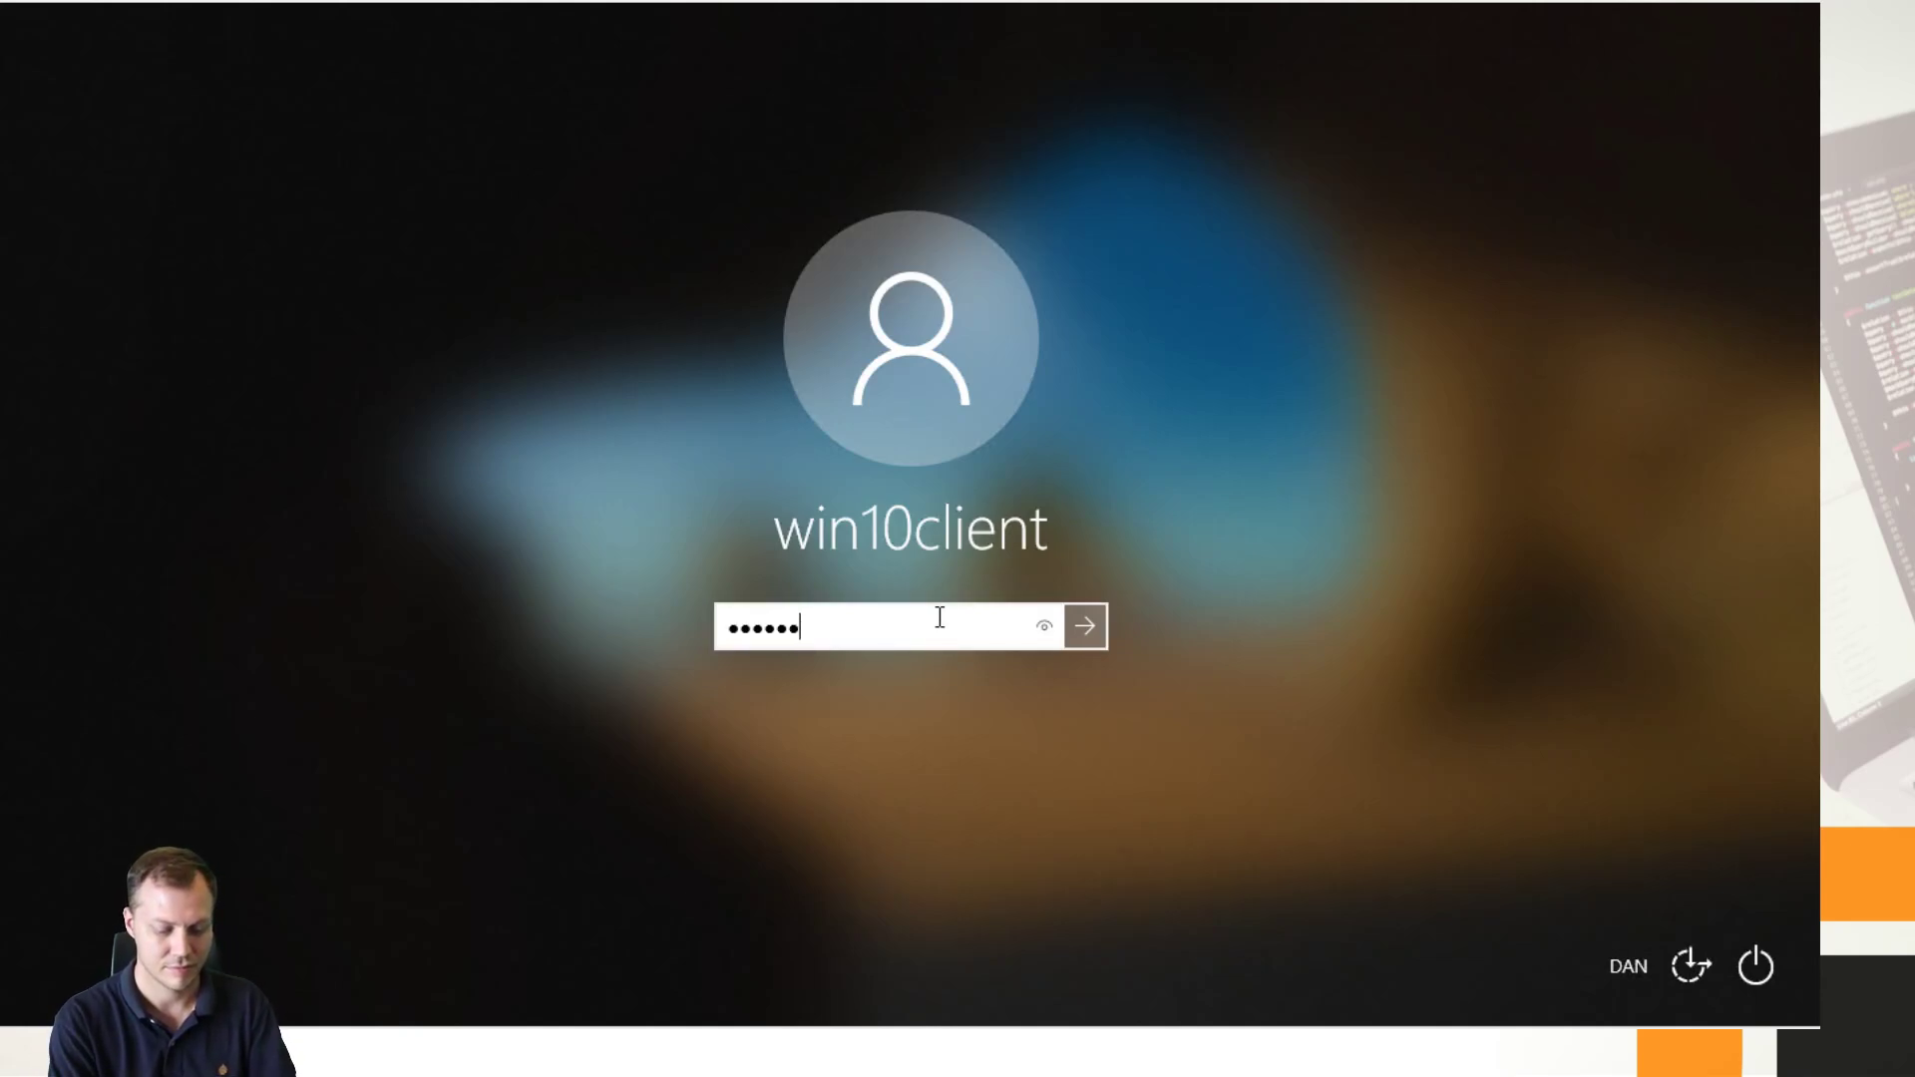
{"action": "type", "text": "*******"}
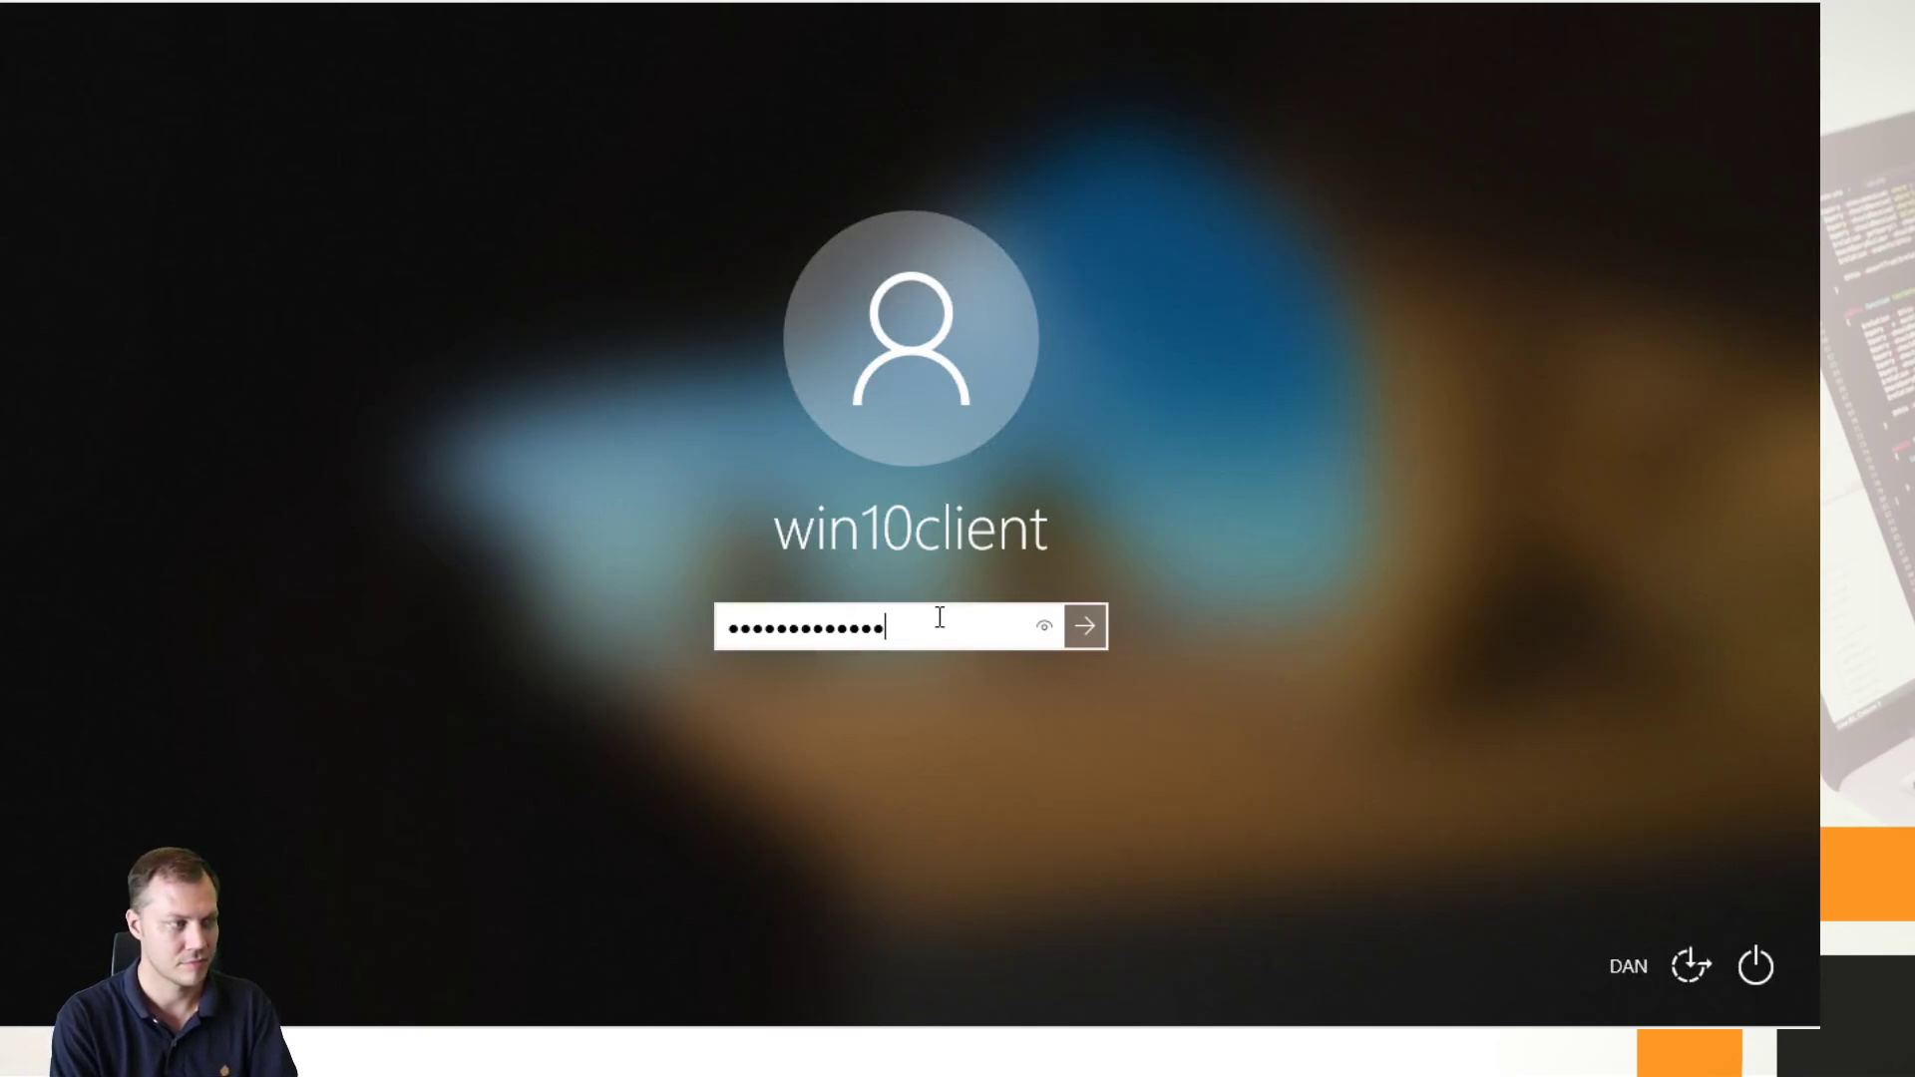
{"action": "key", "text": "Return"}
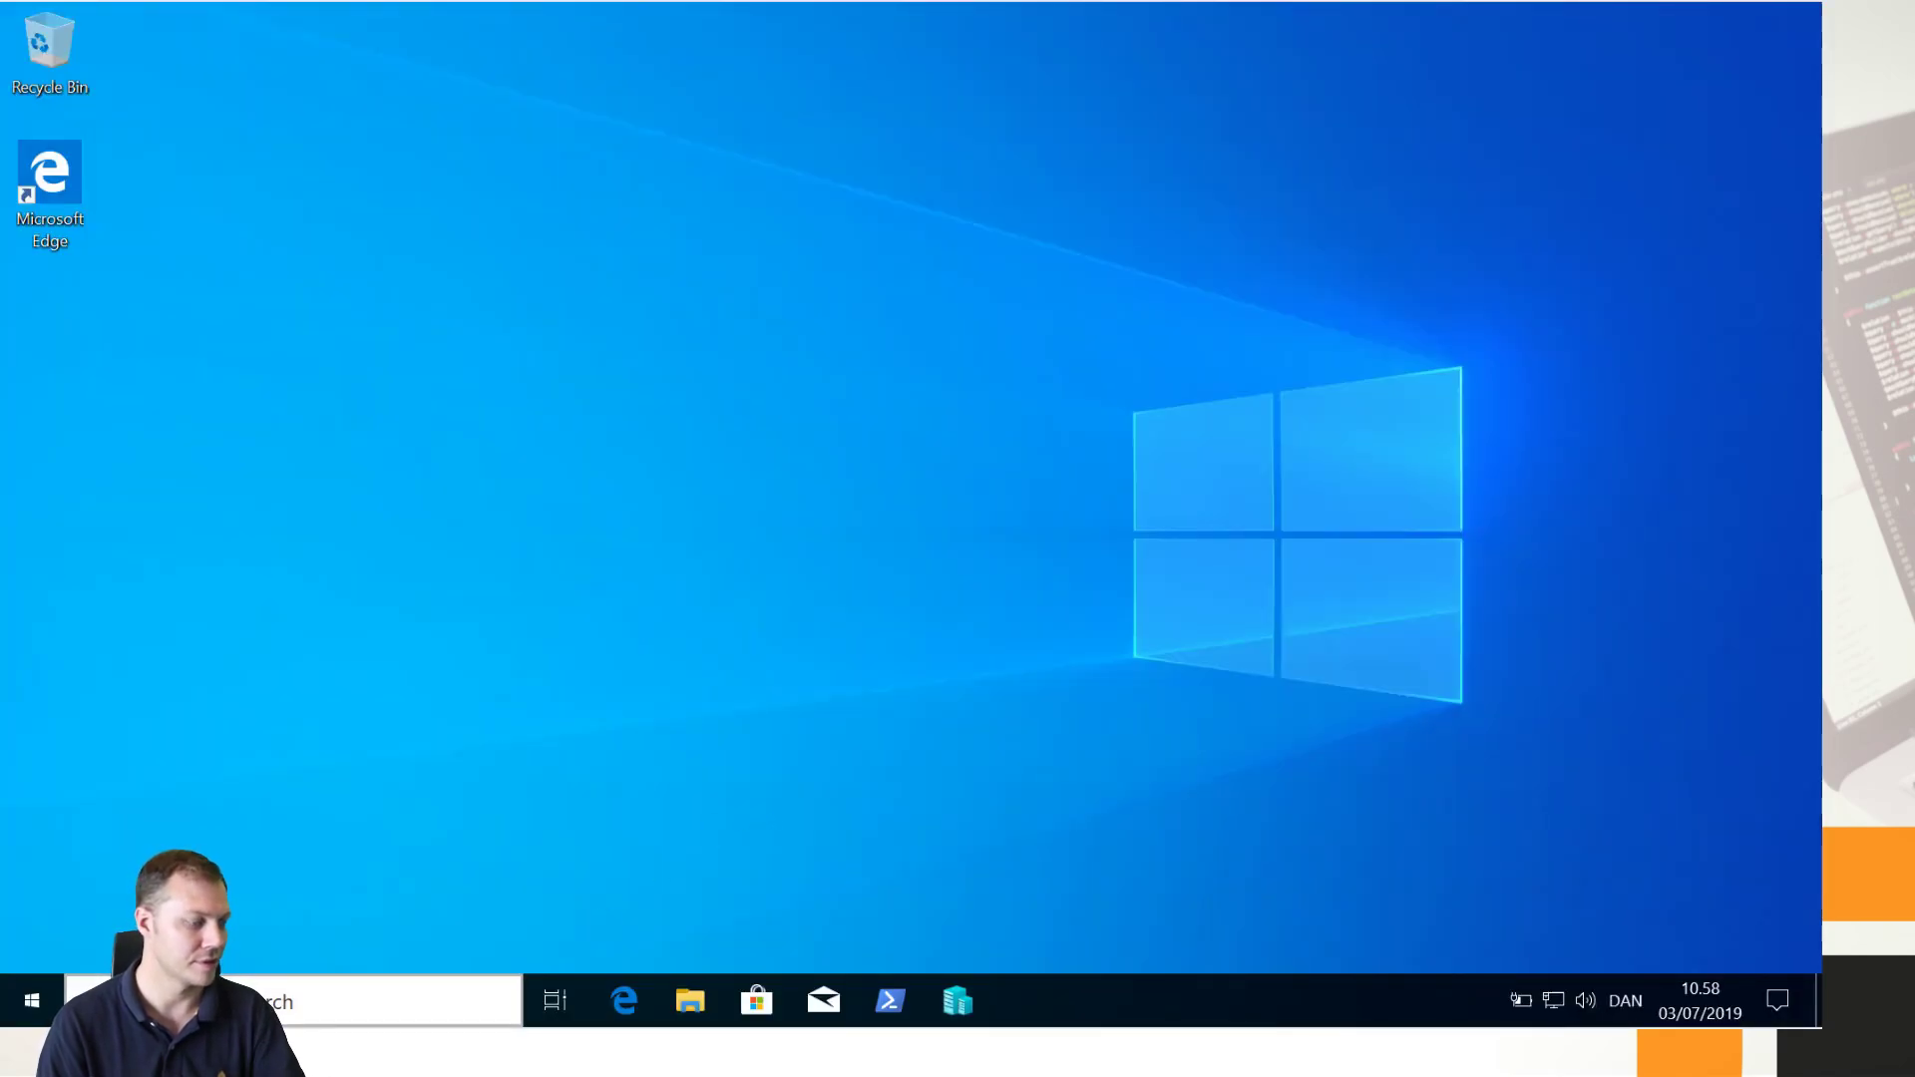
Step: Open Hyper-V Manager in the guest and start New Virtual Machine on DESKTOP-MT61Q9N, continuing from its last state
{"action": "left_click", "coordinate": [956, 1017]}
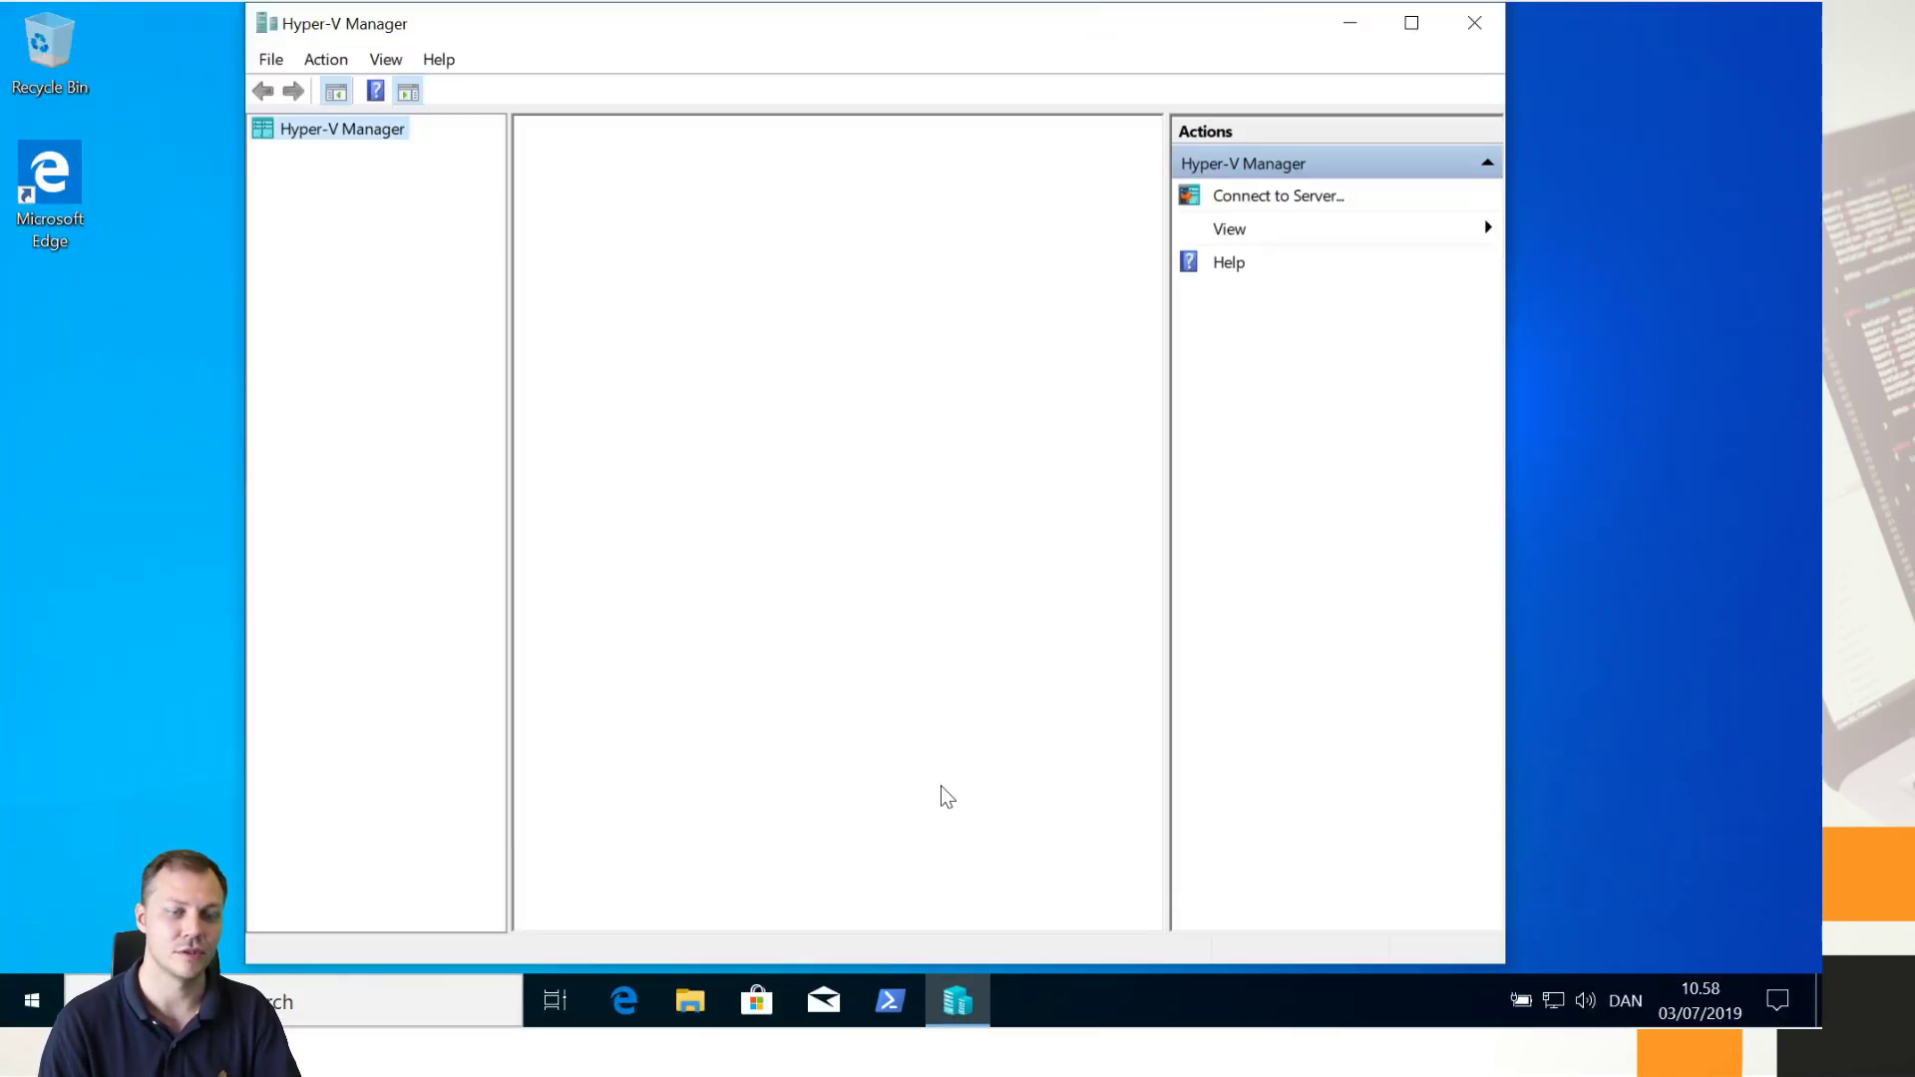
{"action": "left_click", "coordinate": [339, 155]}
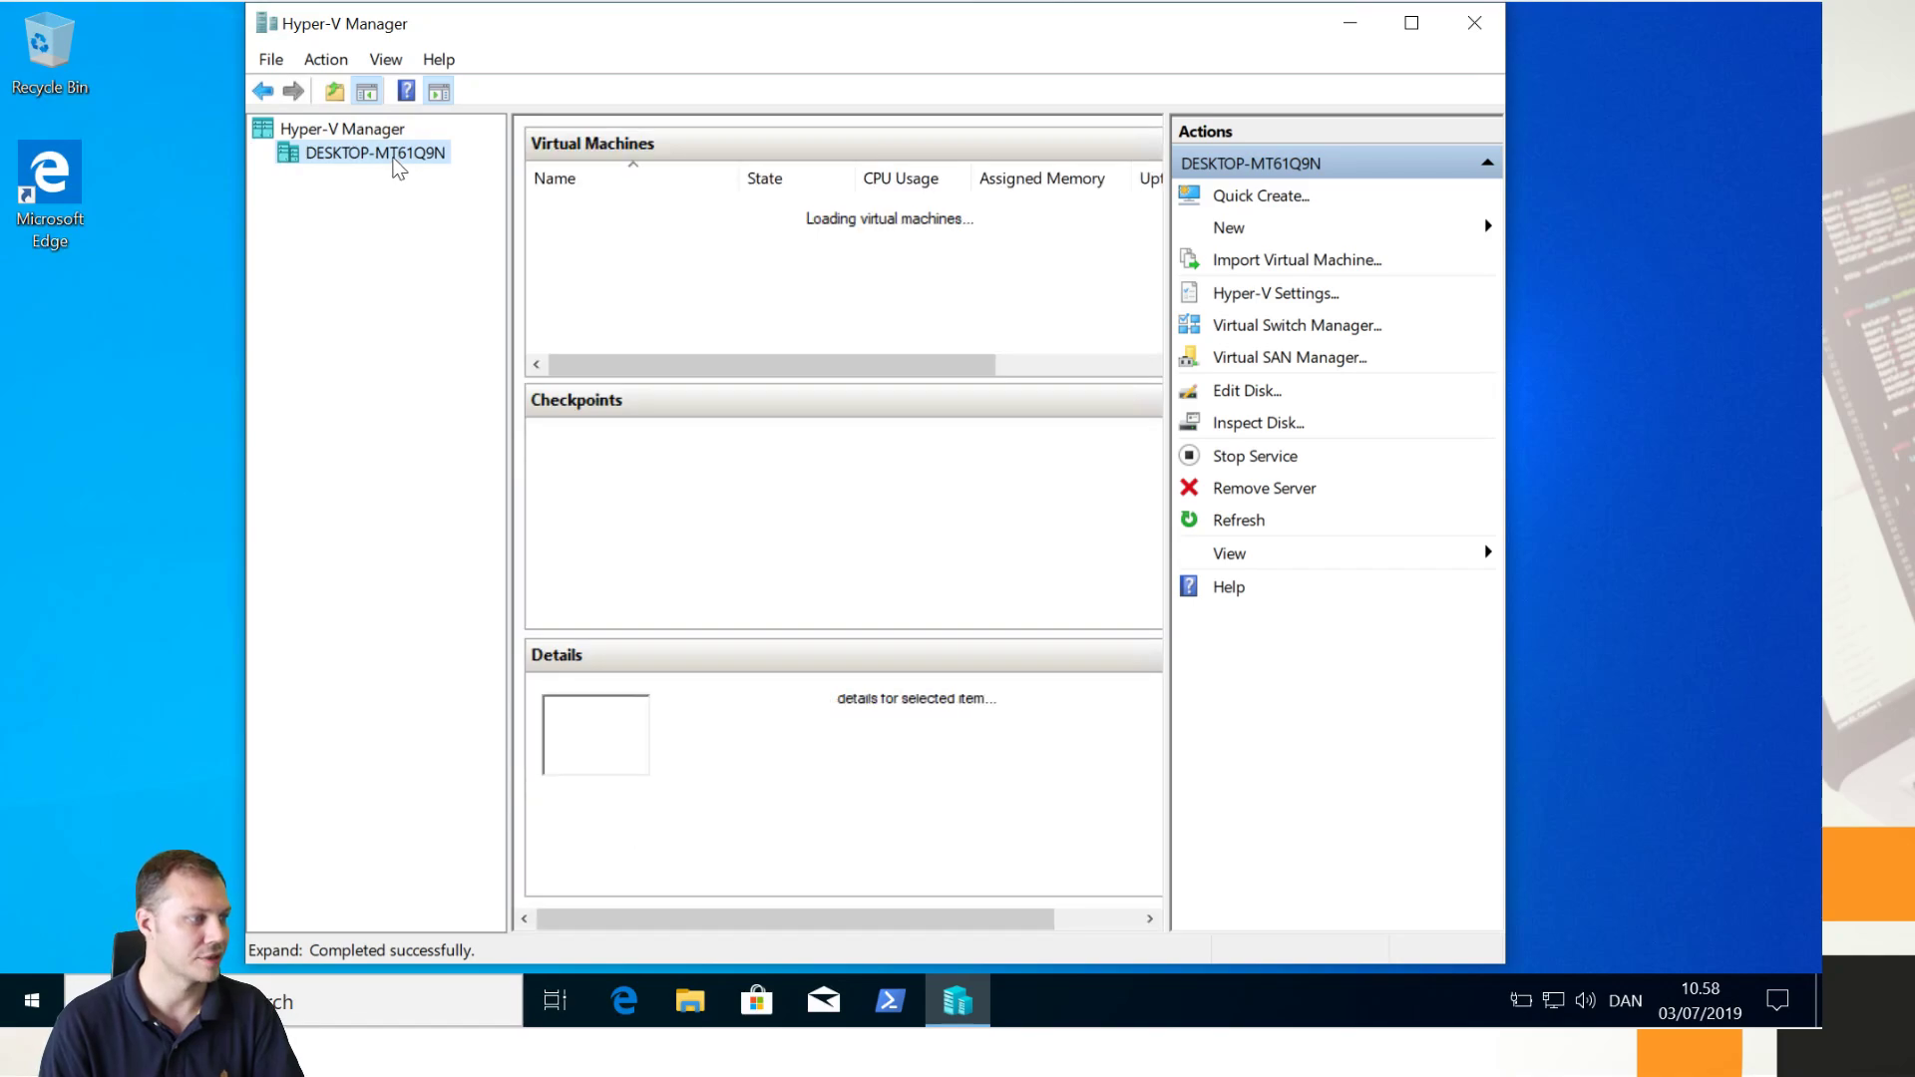
{"action": "left_click", "coordinate": [619, 205]}
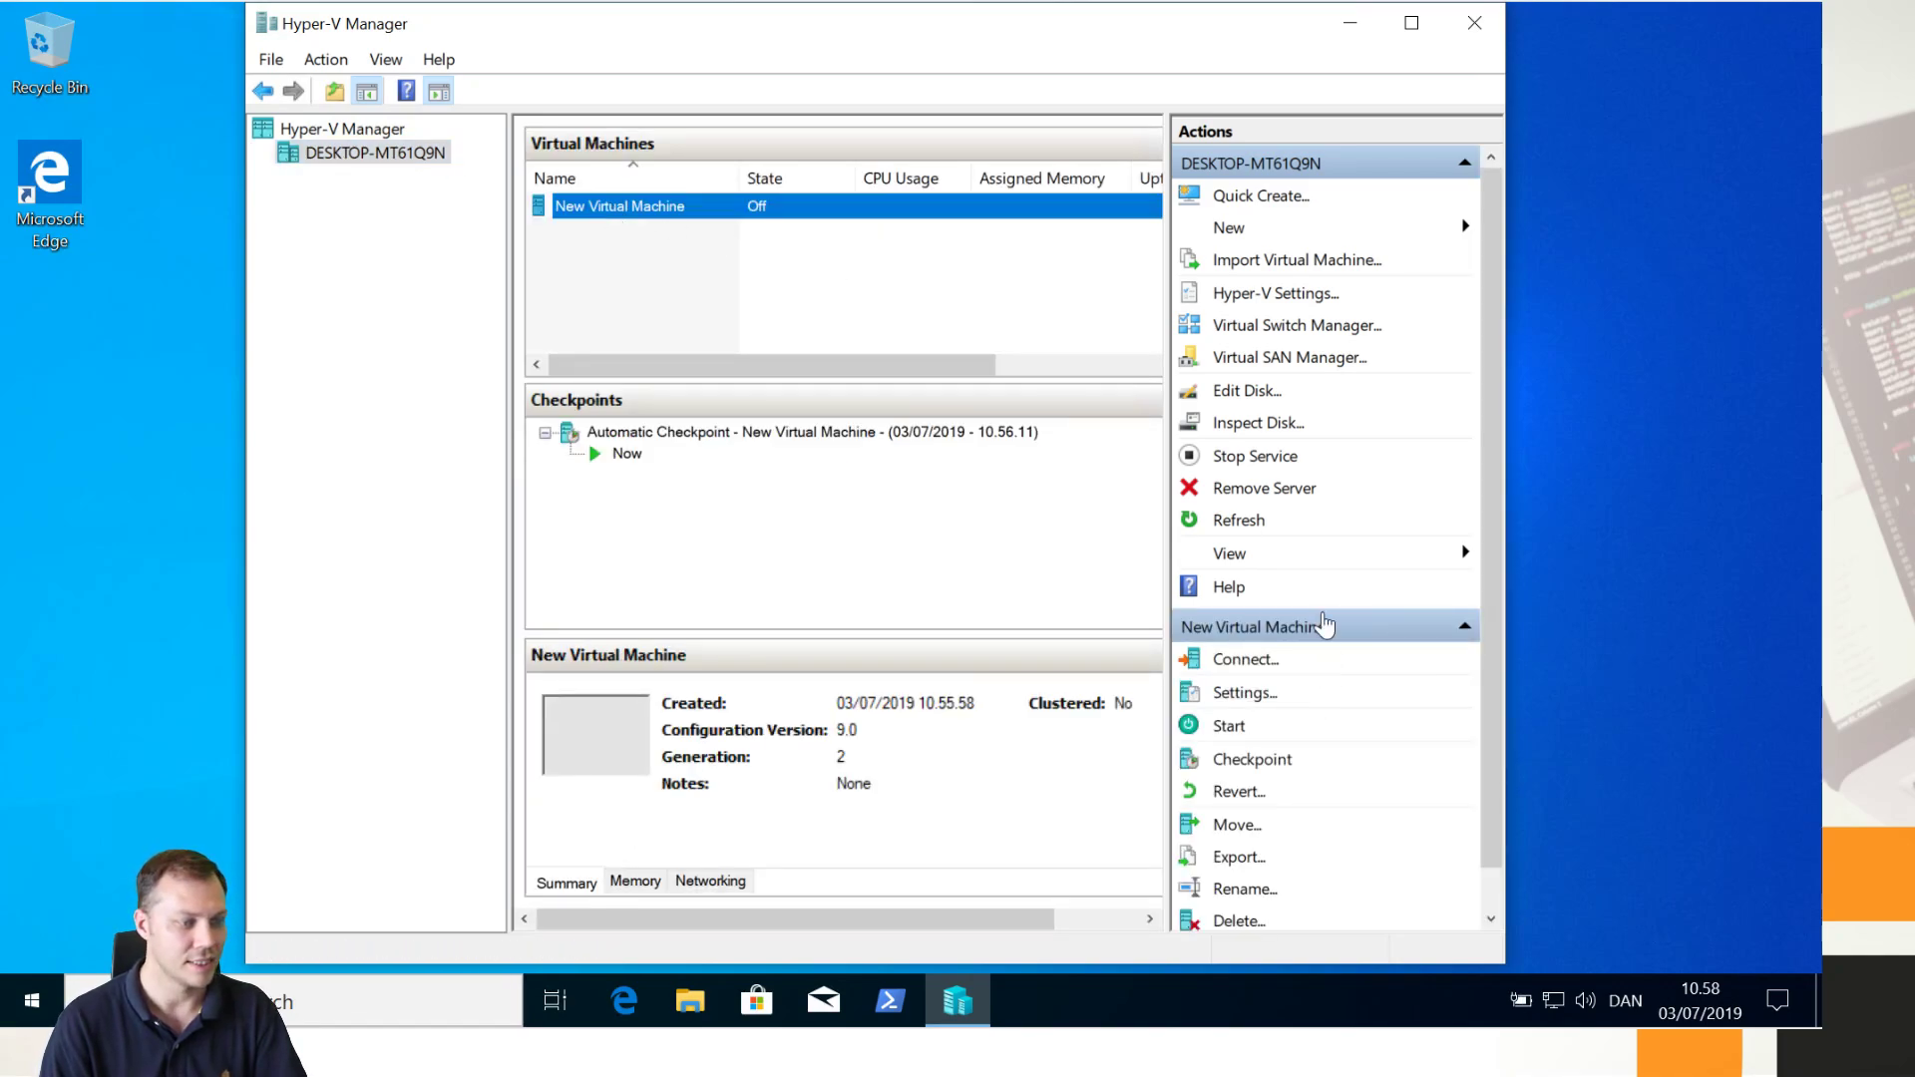
{"action": "left_click", "coordinate": [1229, 728]}
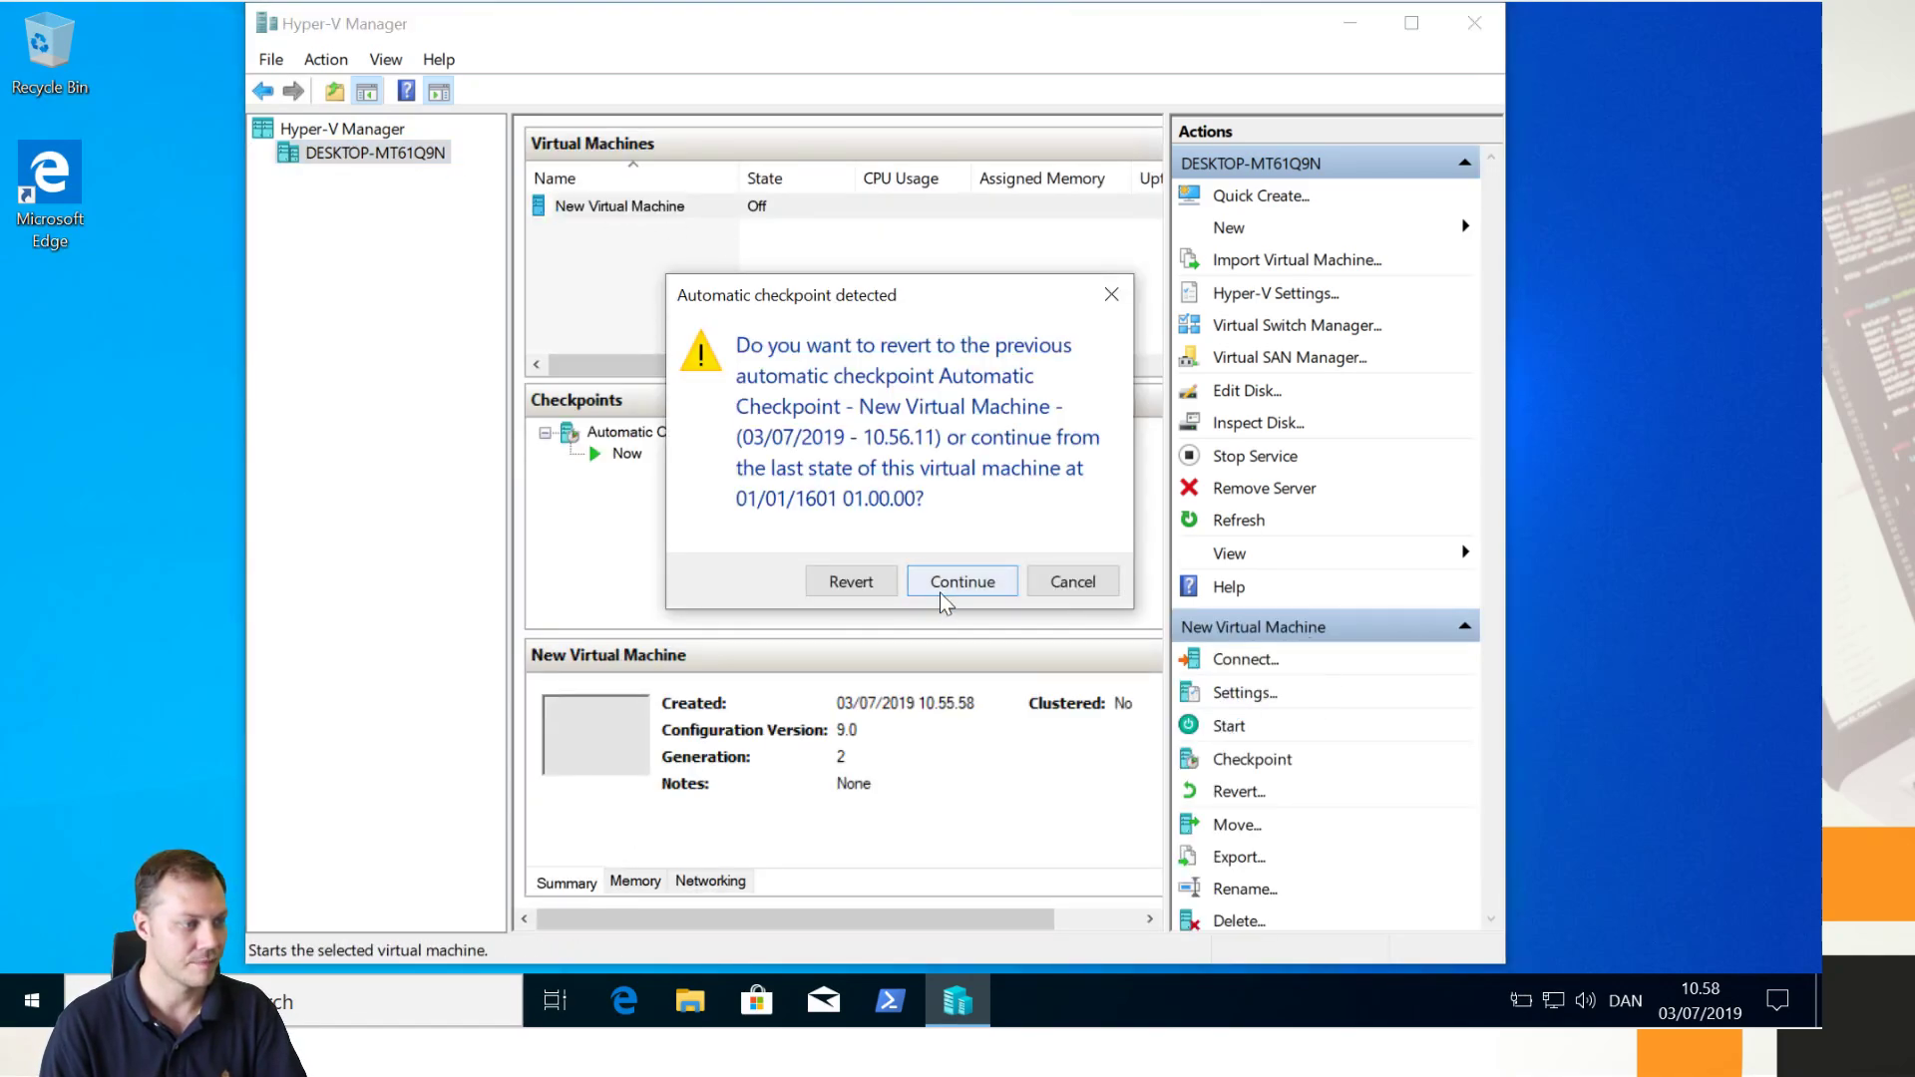
{"action": "left_click", "coordinate": [948, 582]}
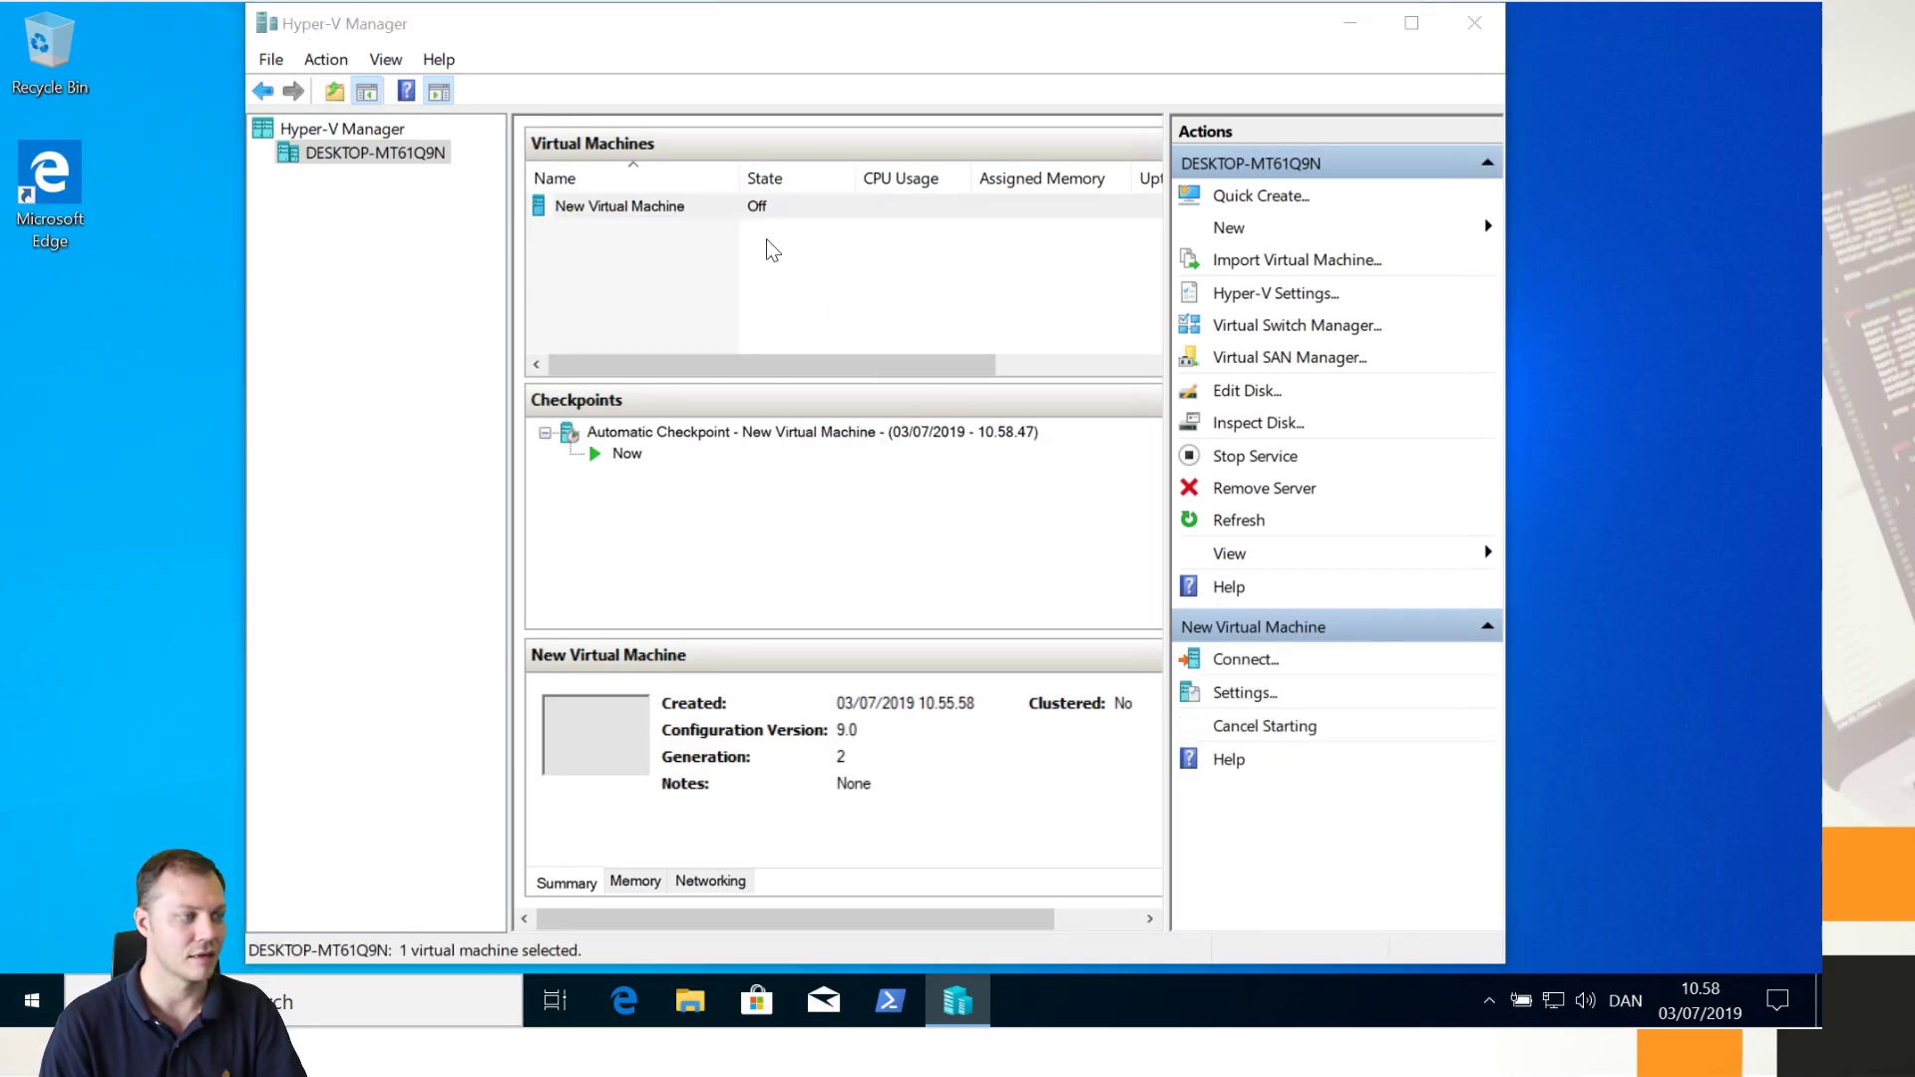
{"action": "left_click", "coordinate": [773, 206]}
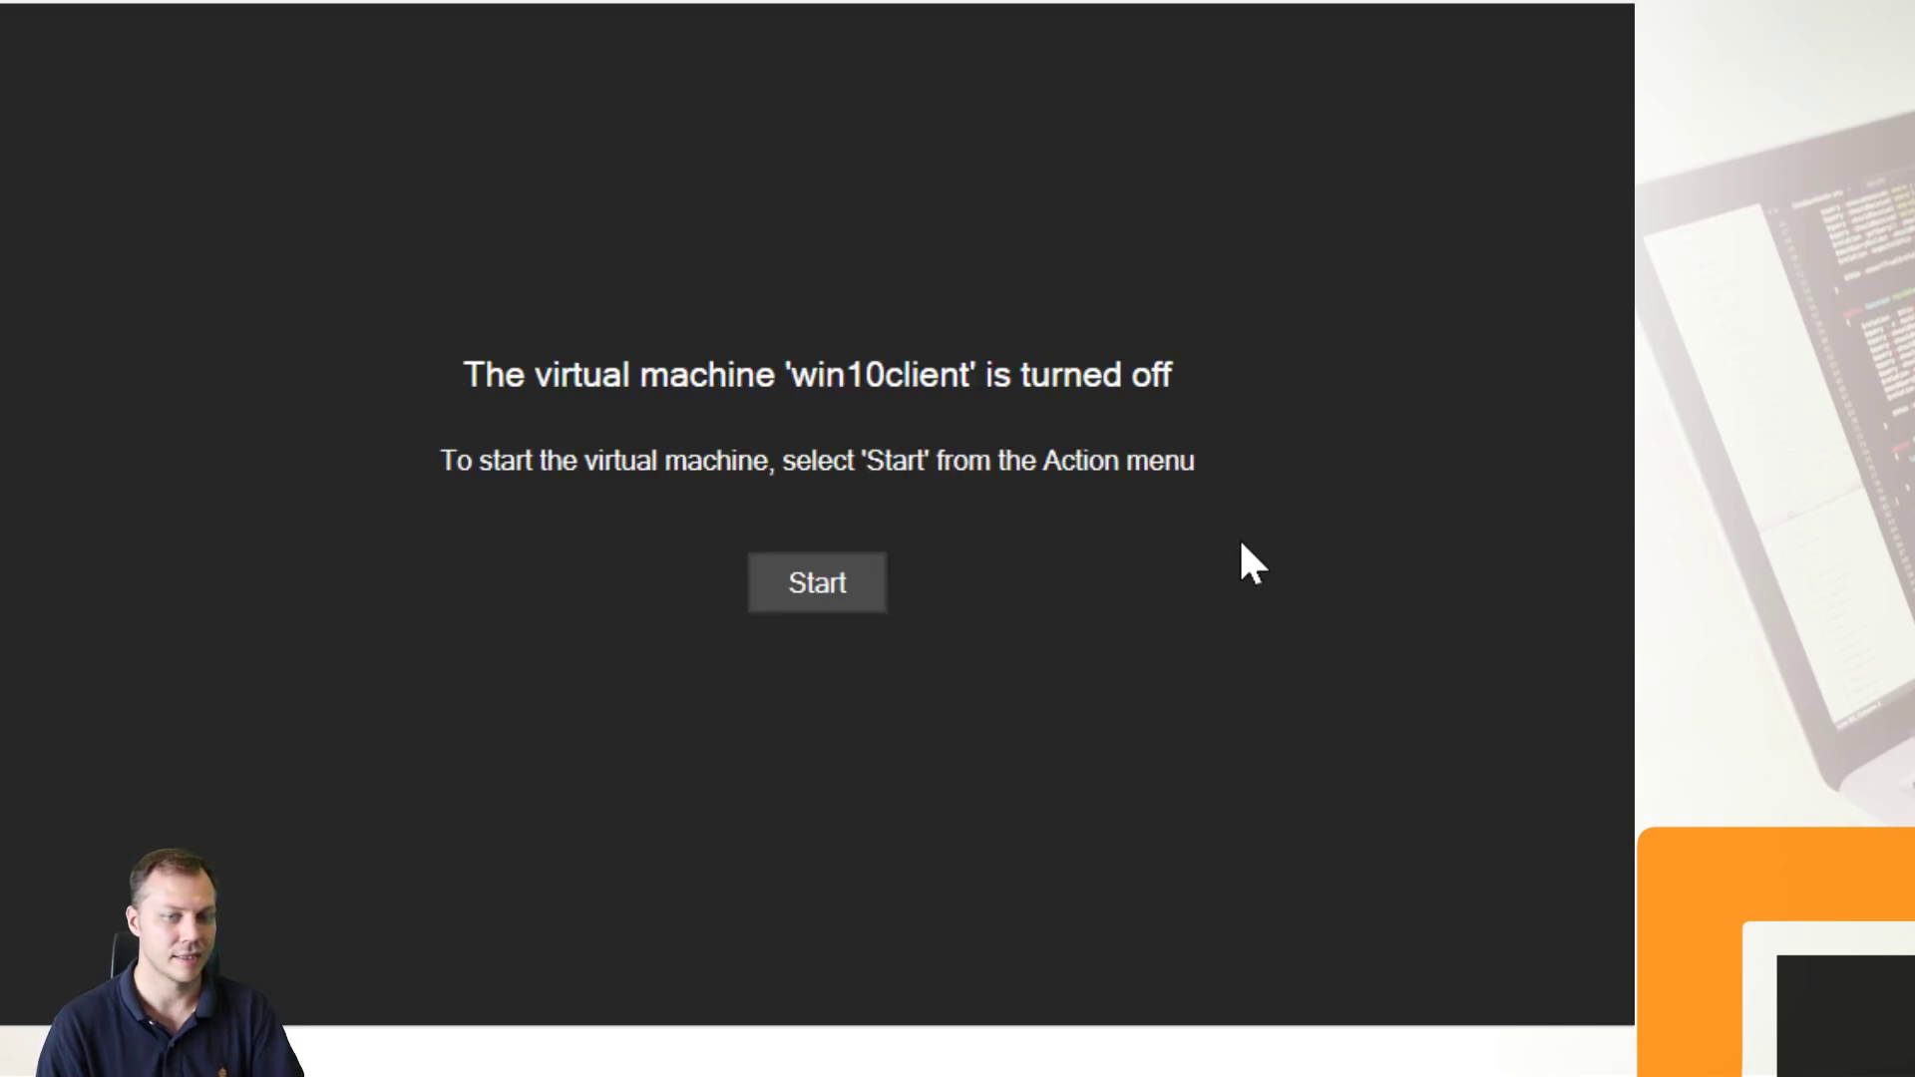
Step: Start the turned-off win10client virtual machine
{"action": "left_click", "coordinate": [864, 602]}
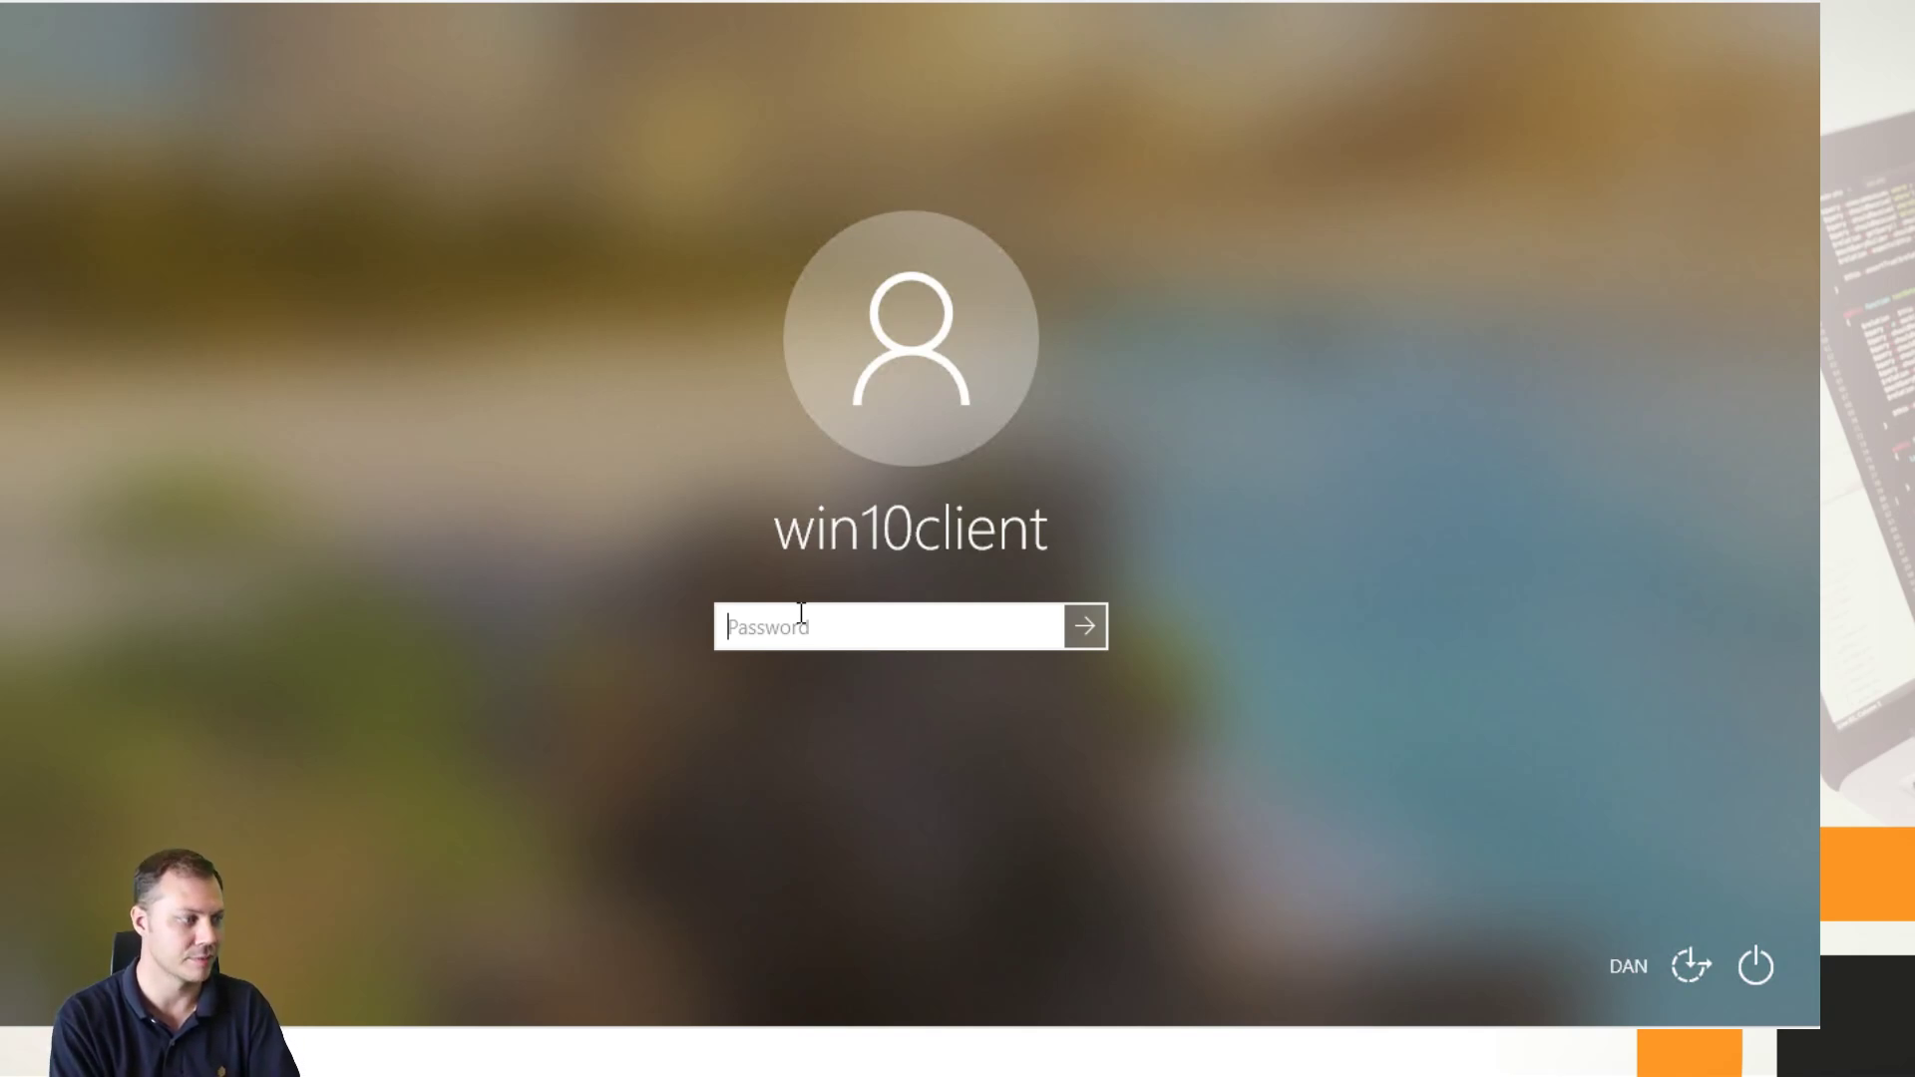
Step: Sign in to win10client with the account password and look through Windows Administrative Tools for Hyper-V Manager
{"action": "type", "text": "•••••••••••••"}
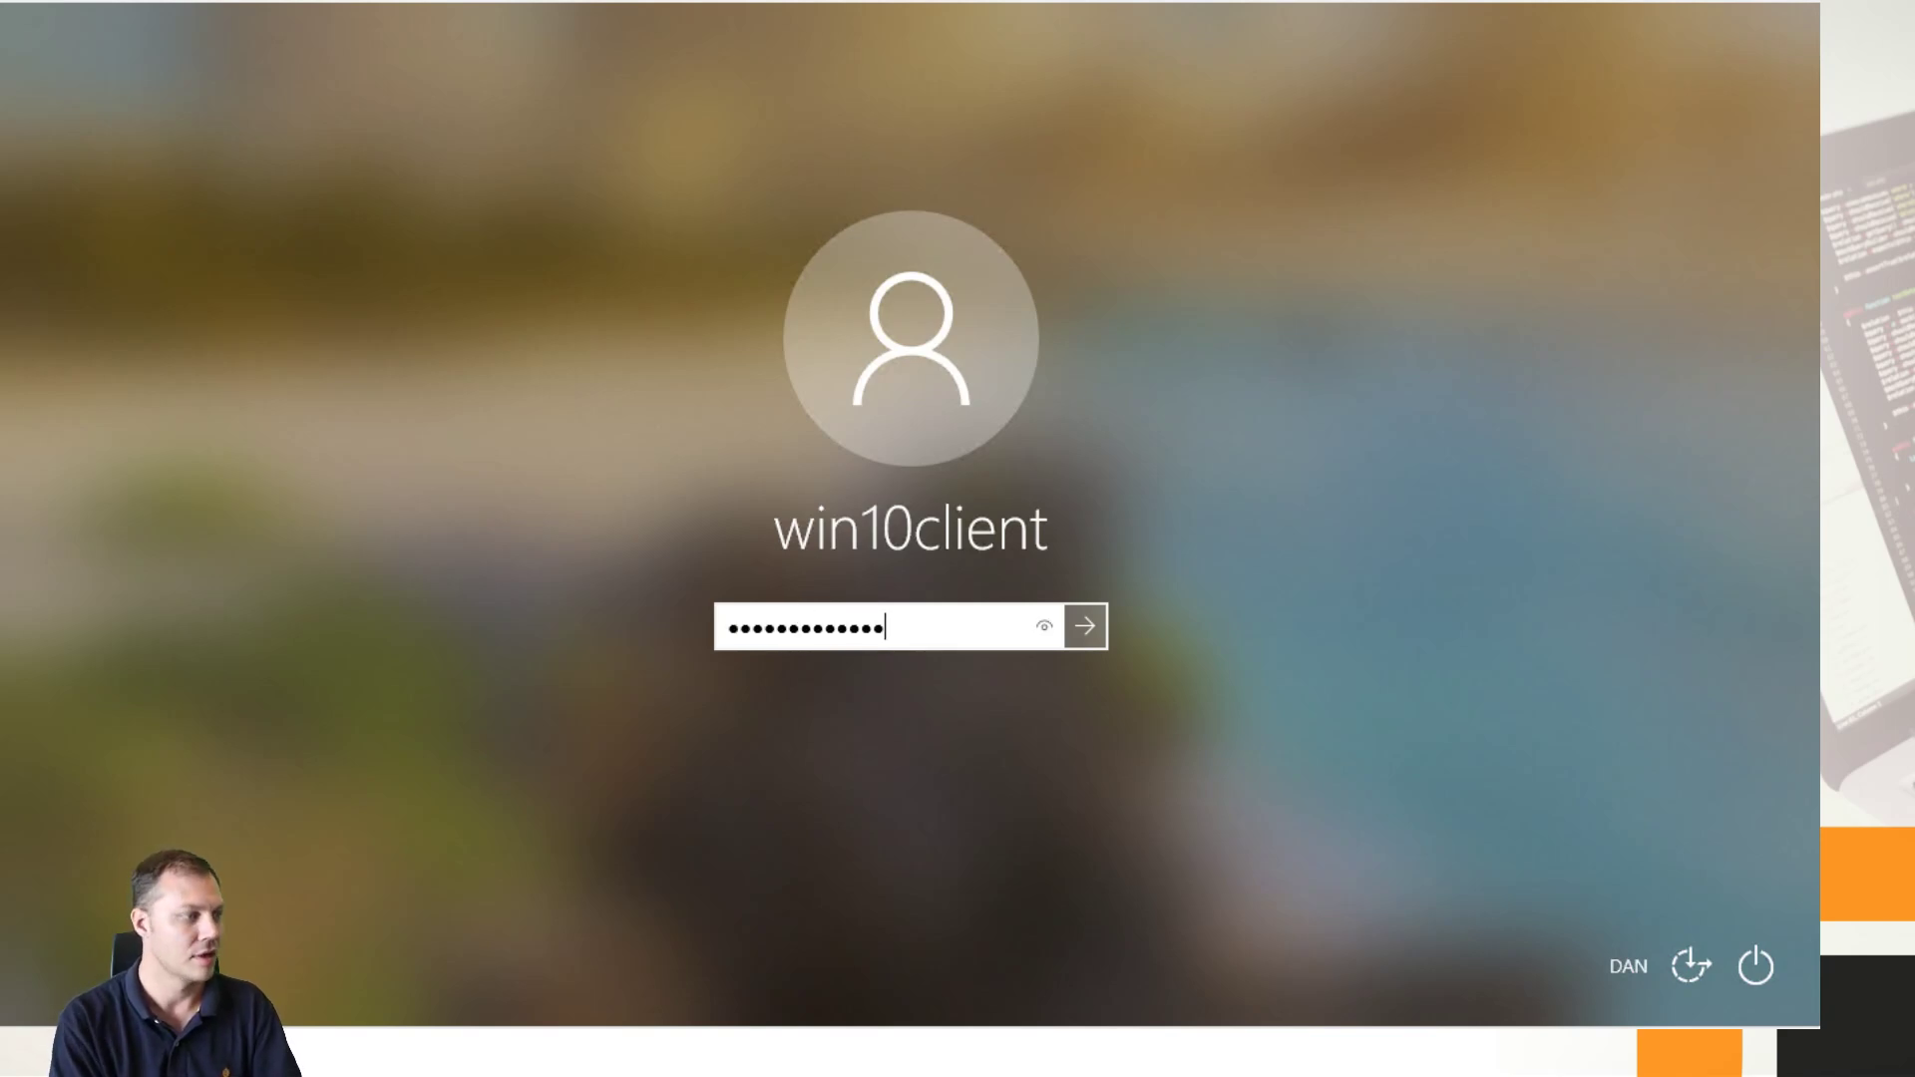
{"action": "key", "text": "Return"}
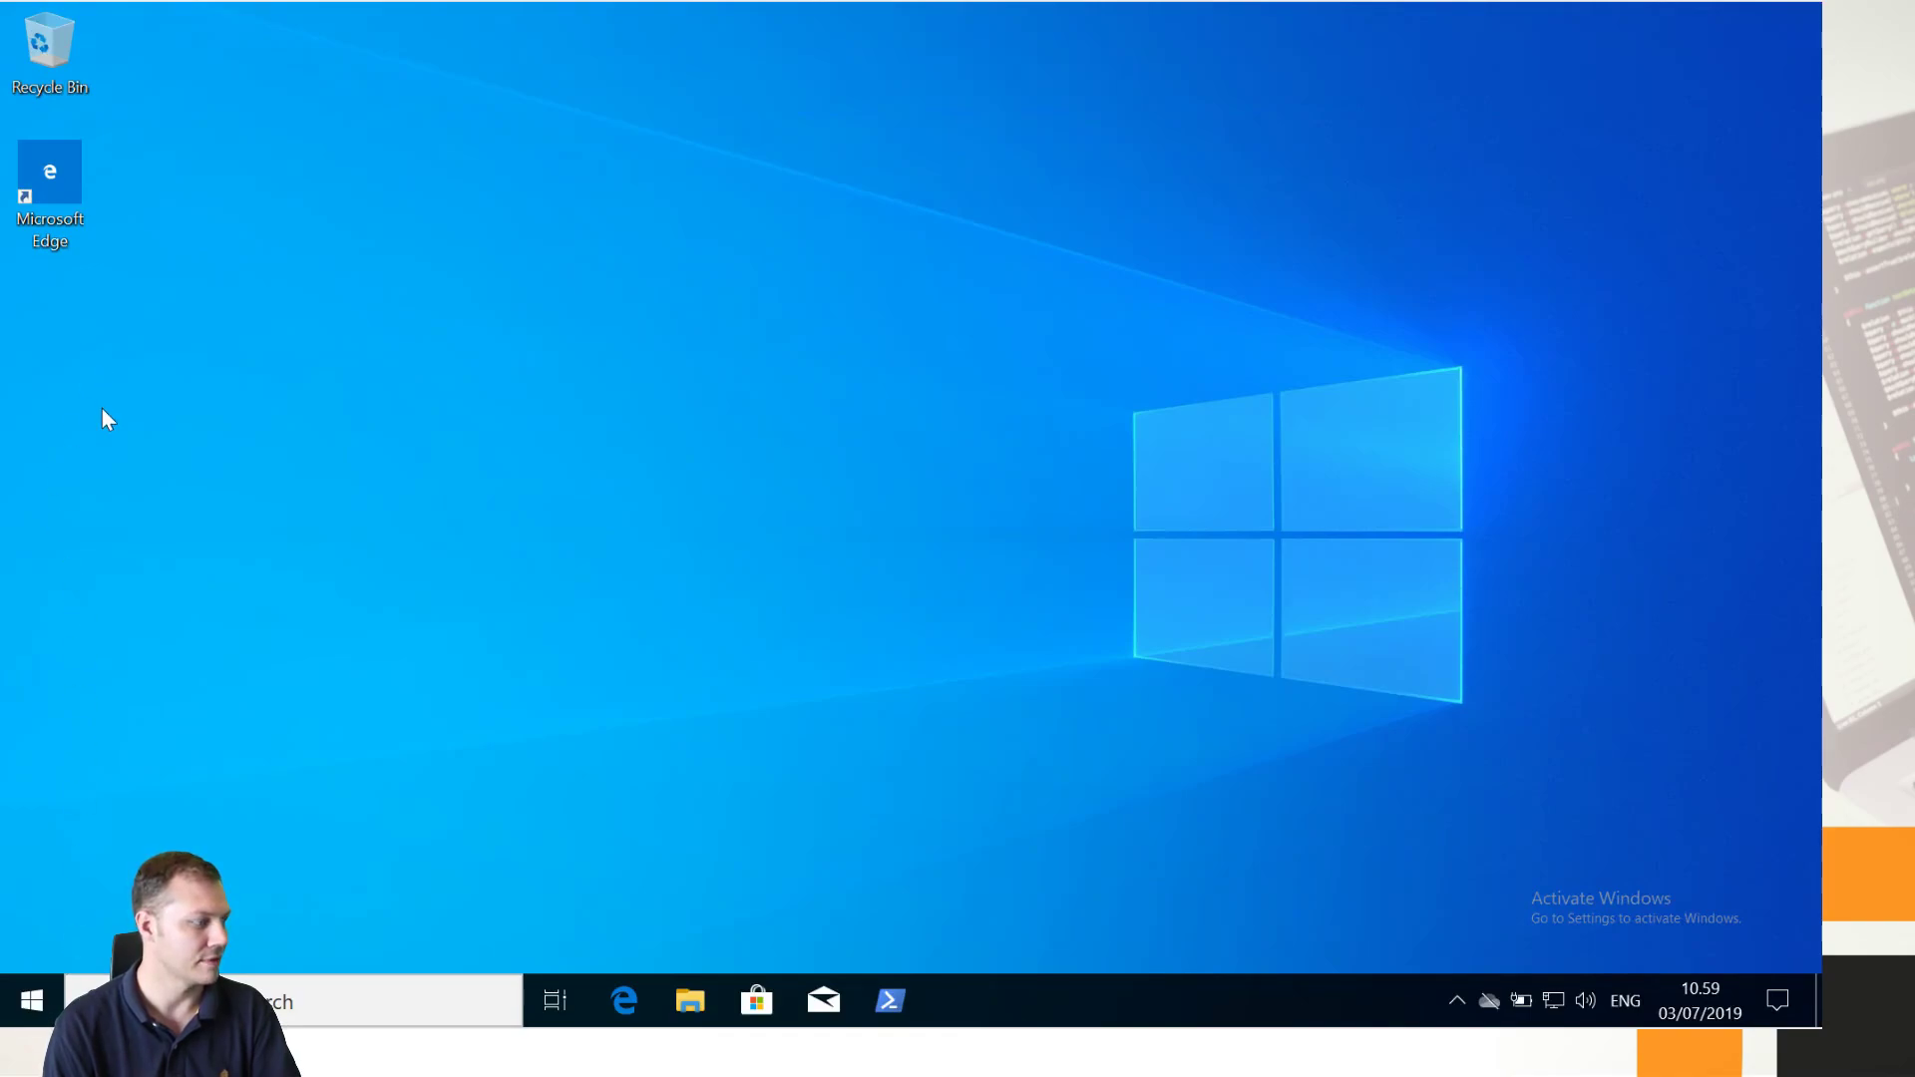
{"action": "left_click", "coordinate": [40, 997]}
{"action": "scroll", "coordinate": [149, 718], "scroll_direction": "down", "scroll_amount": 5}
{"action": "scroll", "coordinate": [195, 688], "scroll_direction": "down", "scroll_amount": 10}
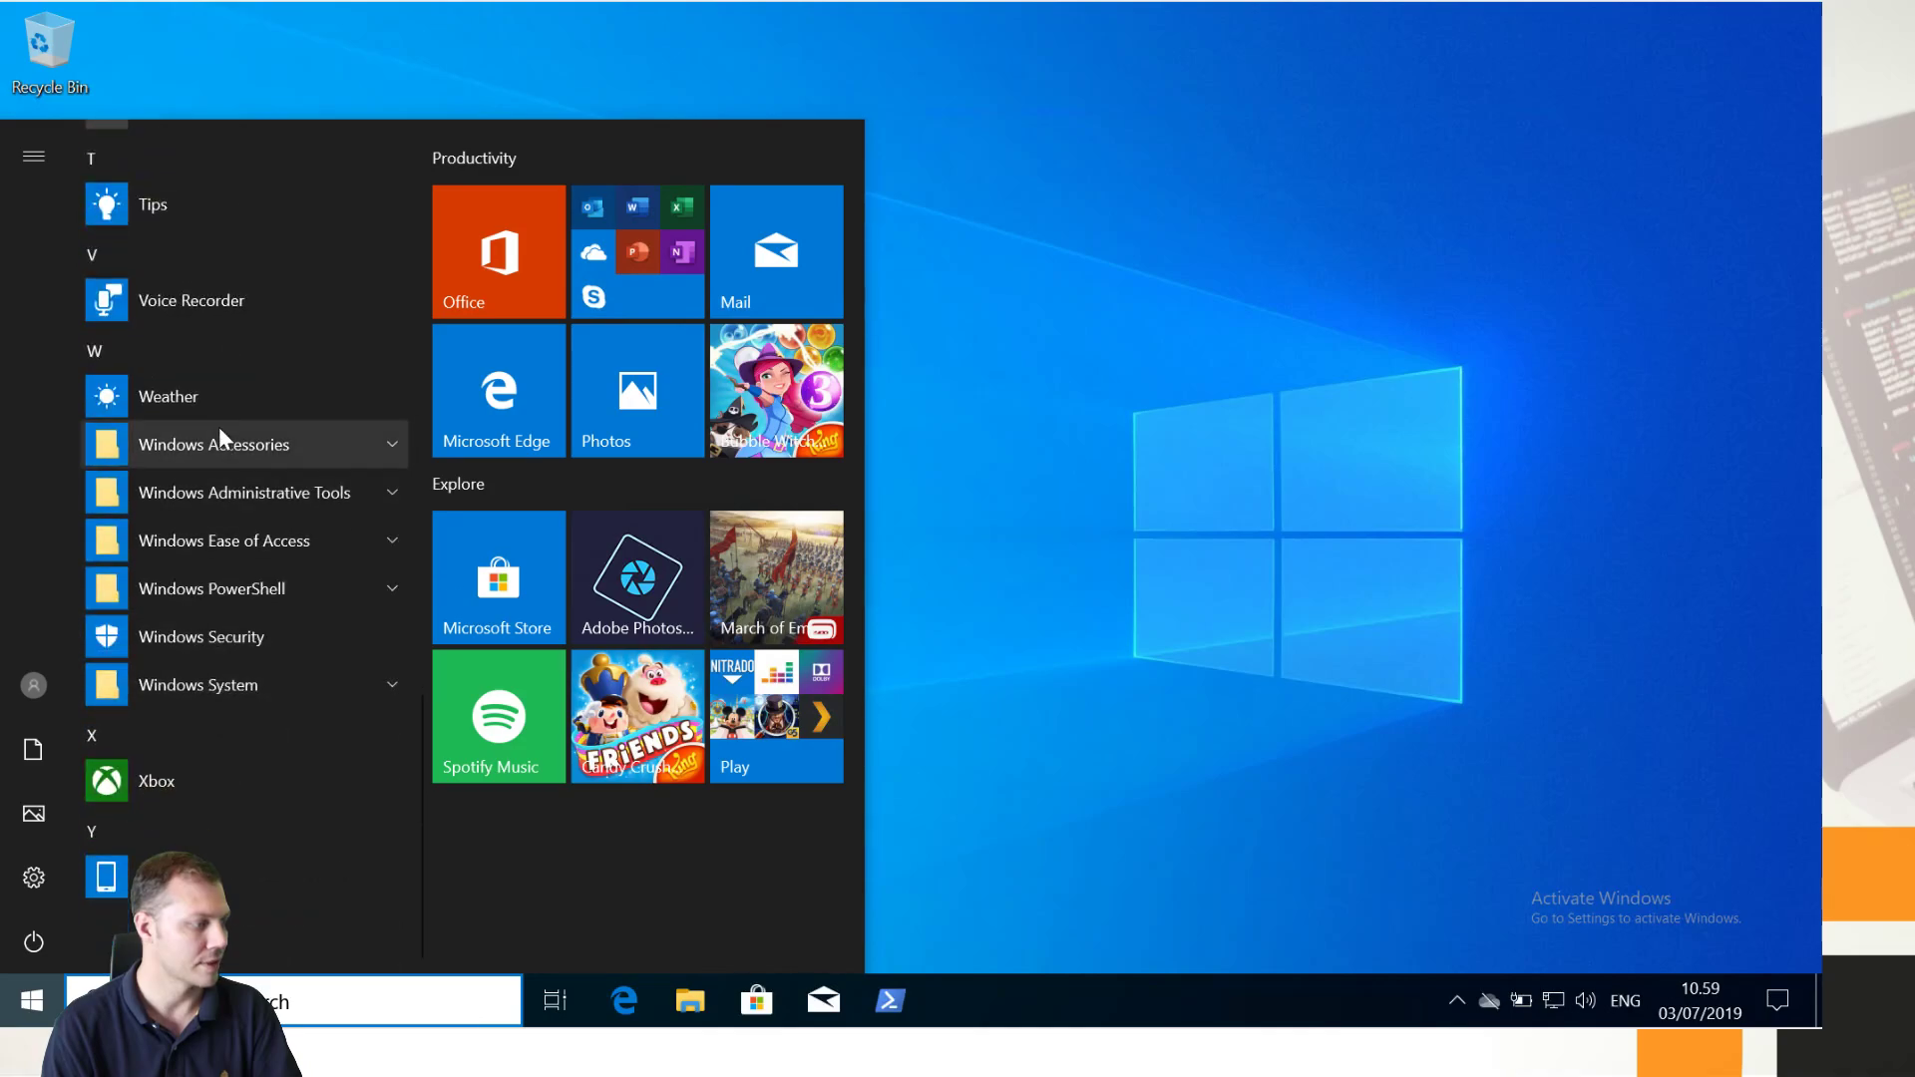
{"action": "left_click", "coordinate": [196, 503]}
{"action": "scroll", "coordinate": [321, 744], "scroll_direction": "down", "scroll_amount": 2}
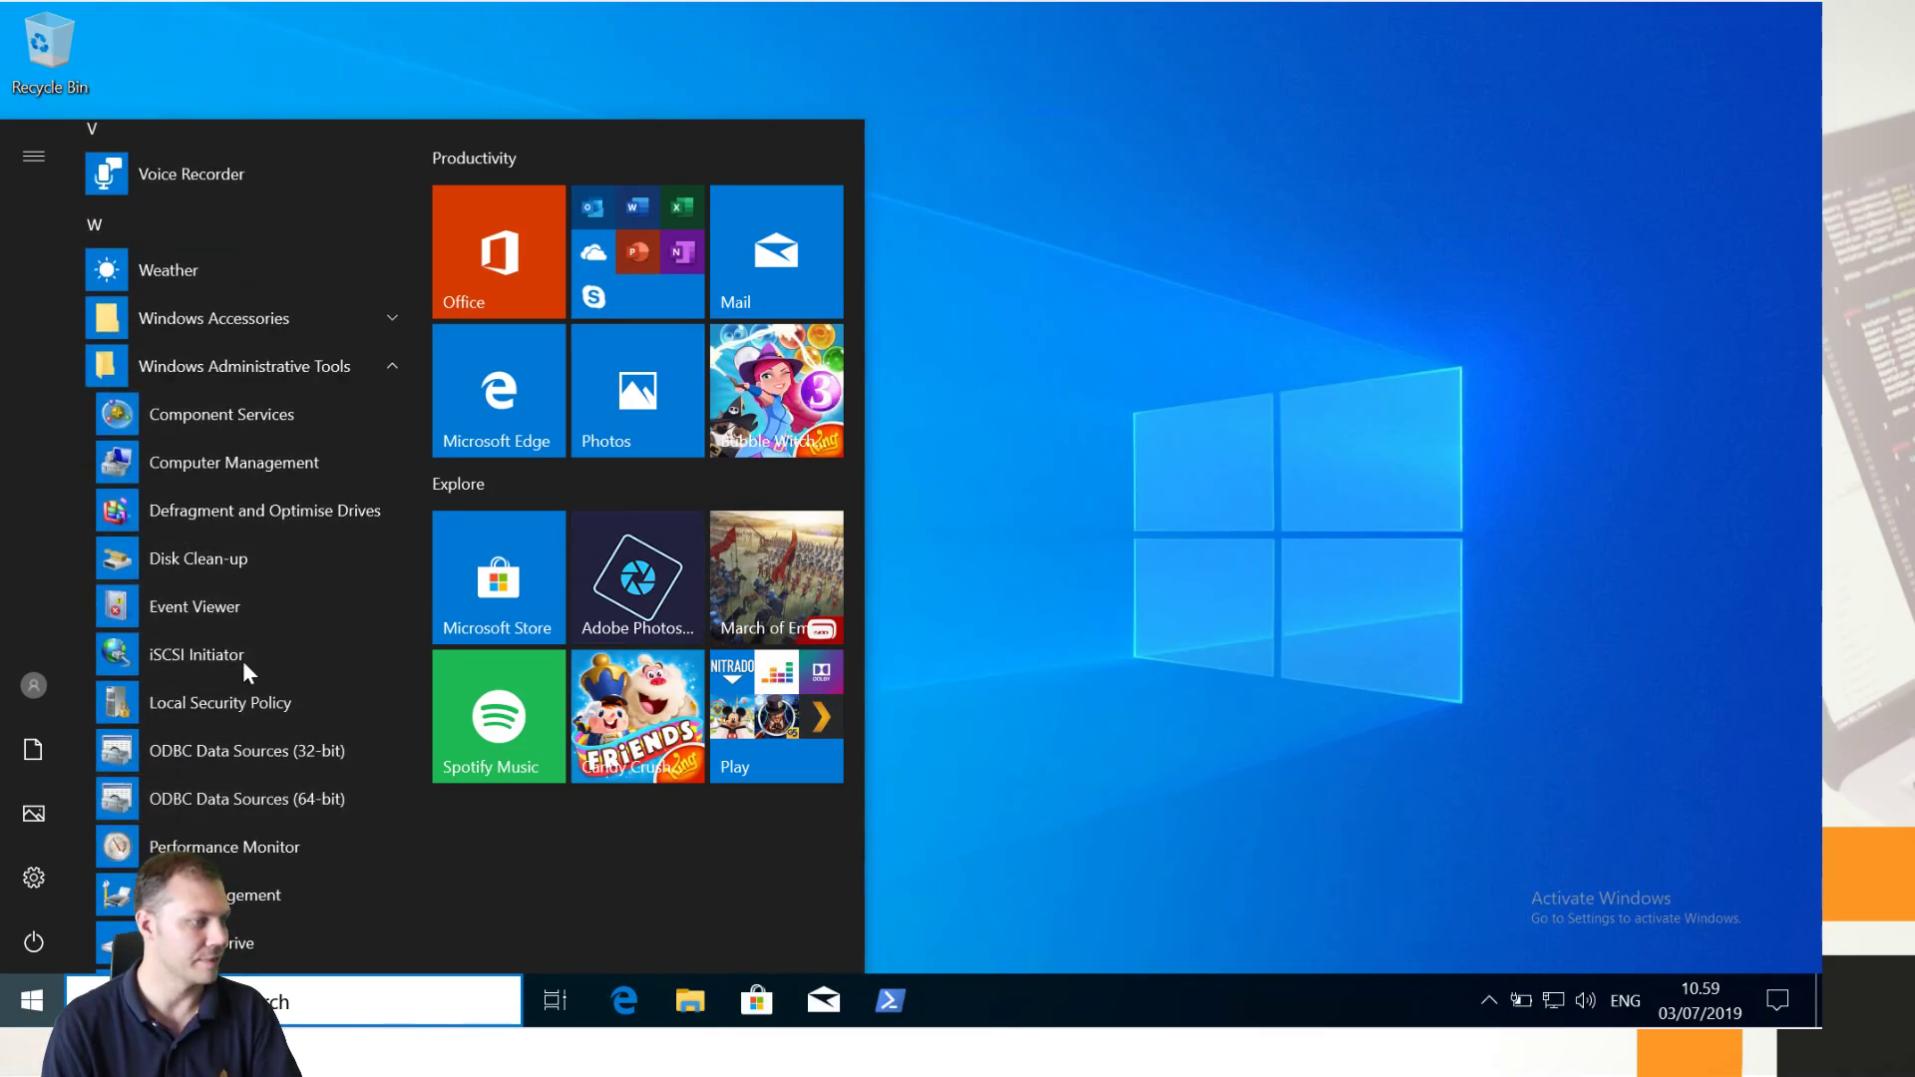
Step: Look through the Optional features list of Apps & features for Hyper-V and close Settings
{"action": "left_click", "coordinate": [22, 992]}
{"action": "right_click", "coordinate": [21, 992]}
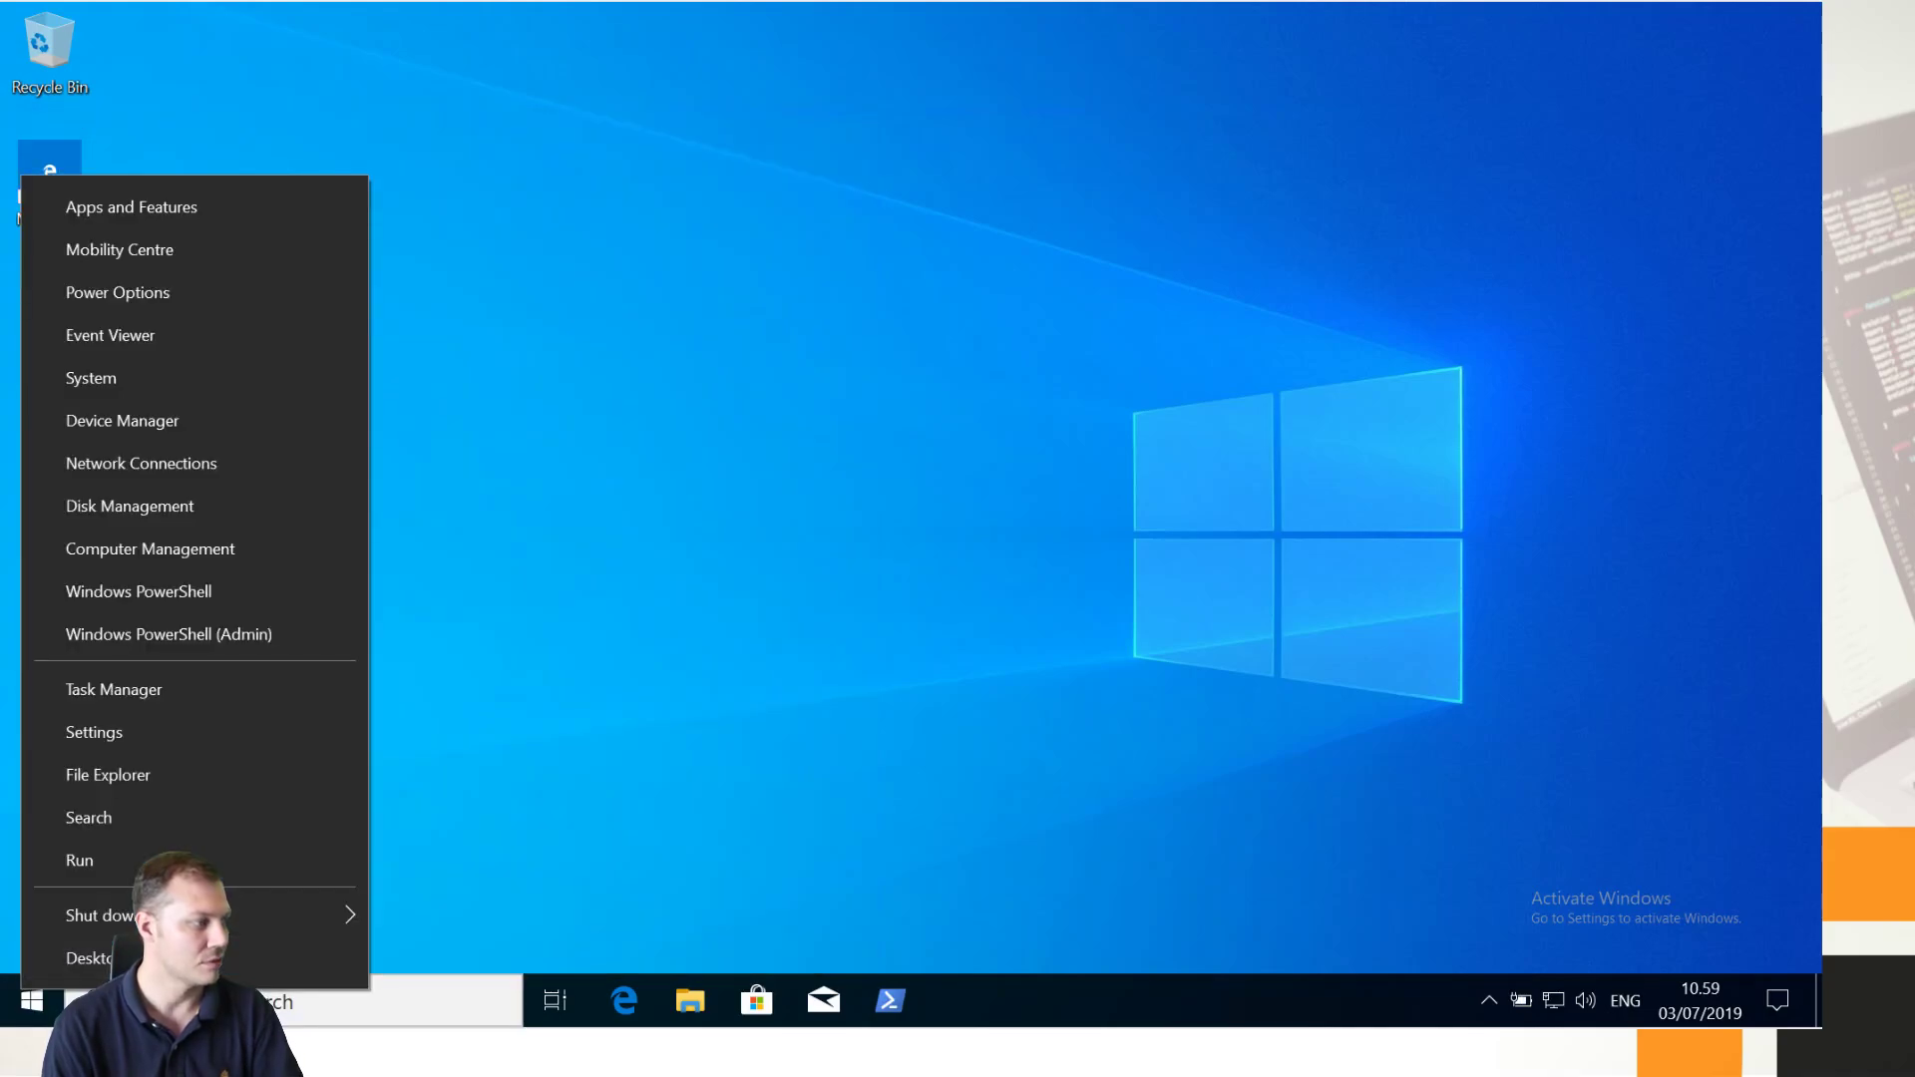
{"action": "left_click", "coordinate": [177, 207]}
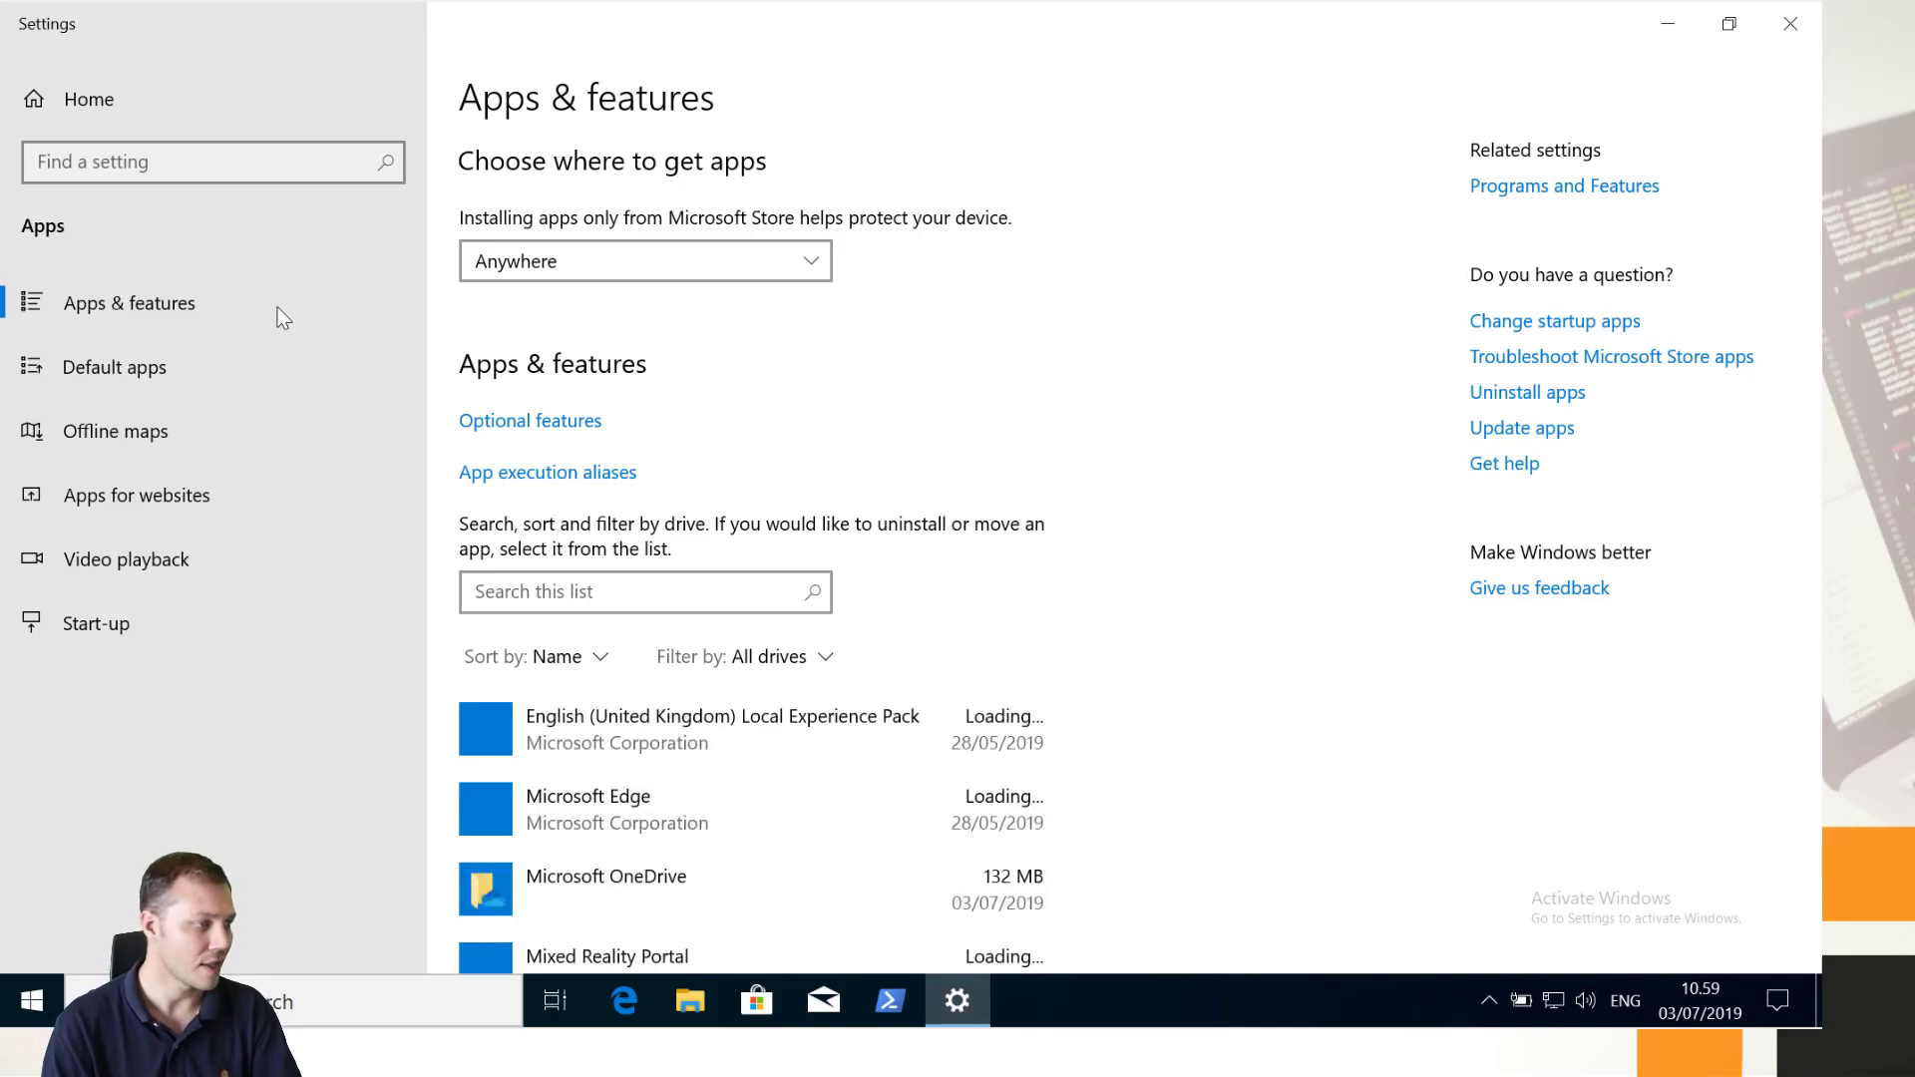
{"action": "left_click", "coordinate": [528, 423]}
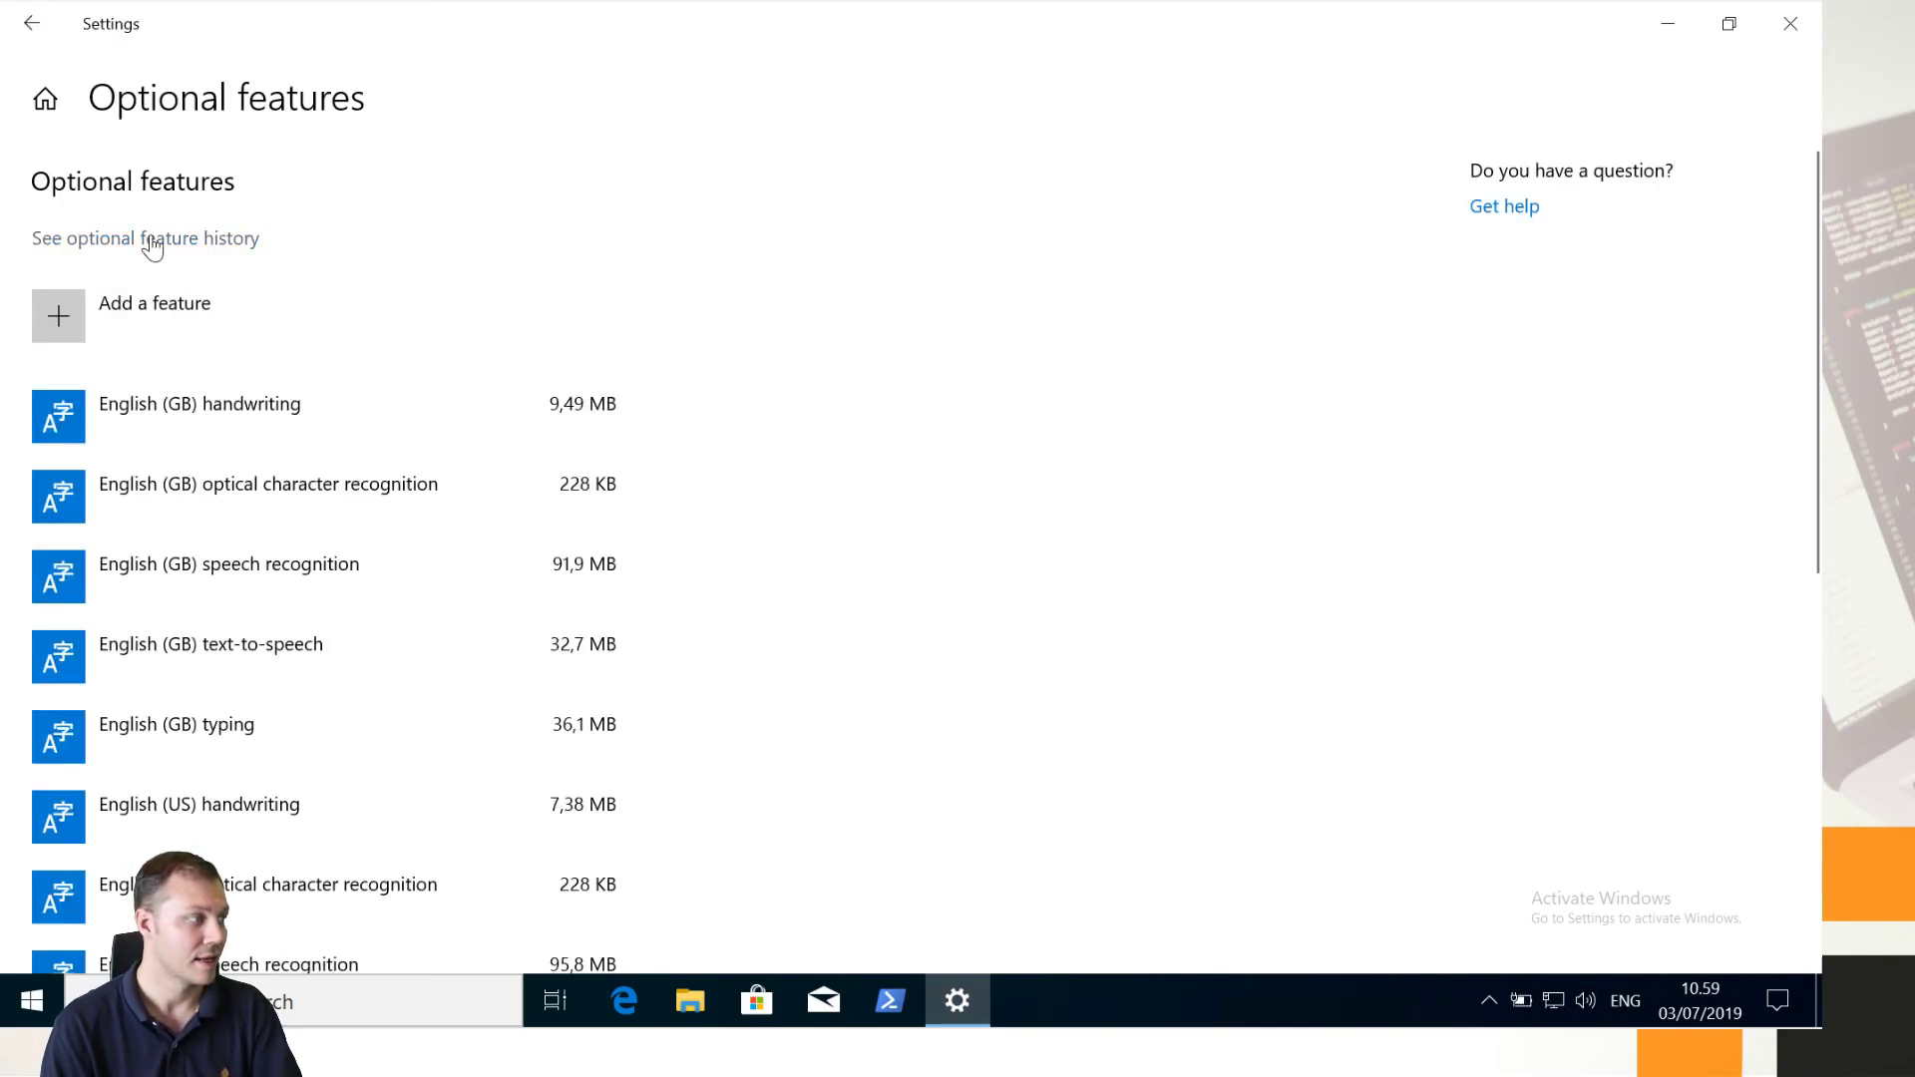
{"action": "scroll", "coordinate": [842, 554], "scroll_direction": "down", "scroll_amount": 8}
{"action": "scroll", "coordinate": [825, 595], "scroll_direction": "up", "scroll_amount": 6}
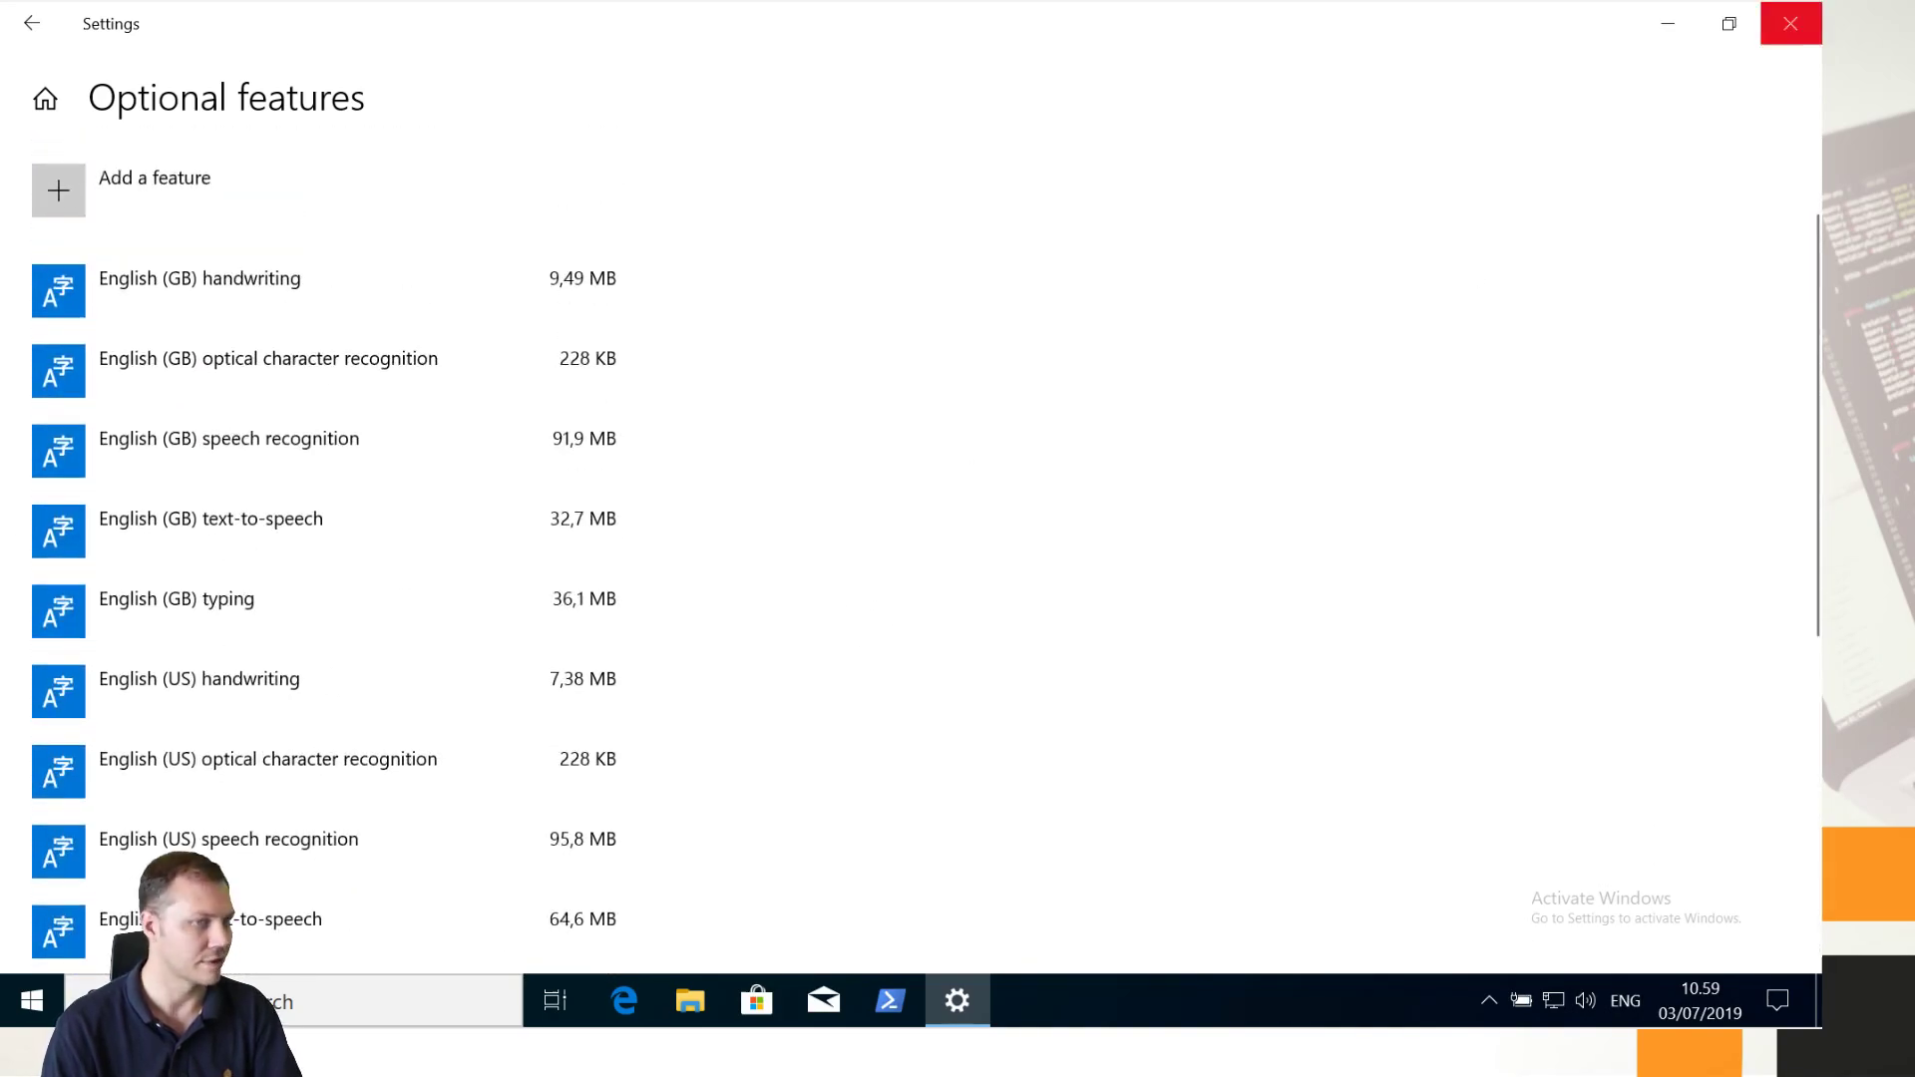
{"action": "left_click", "coordinate": [1790, 23]}
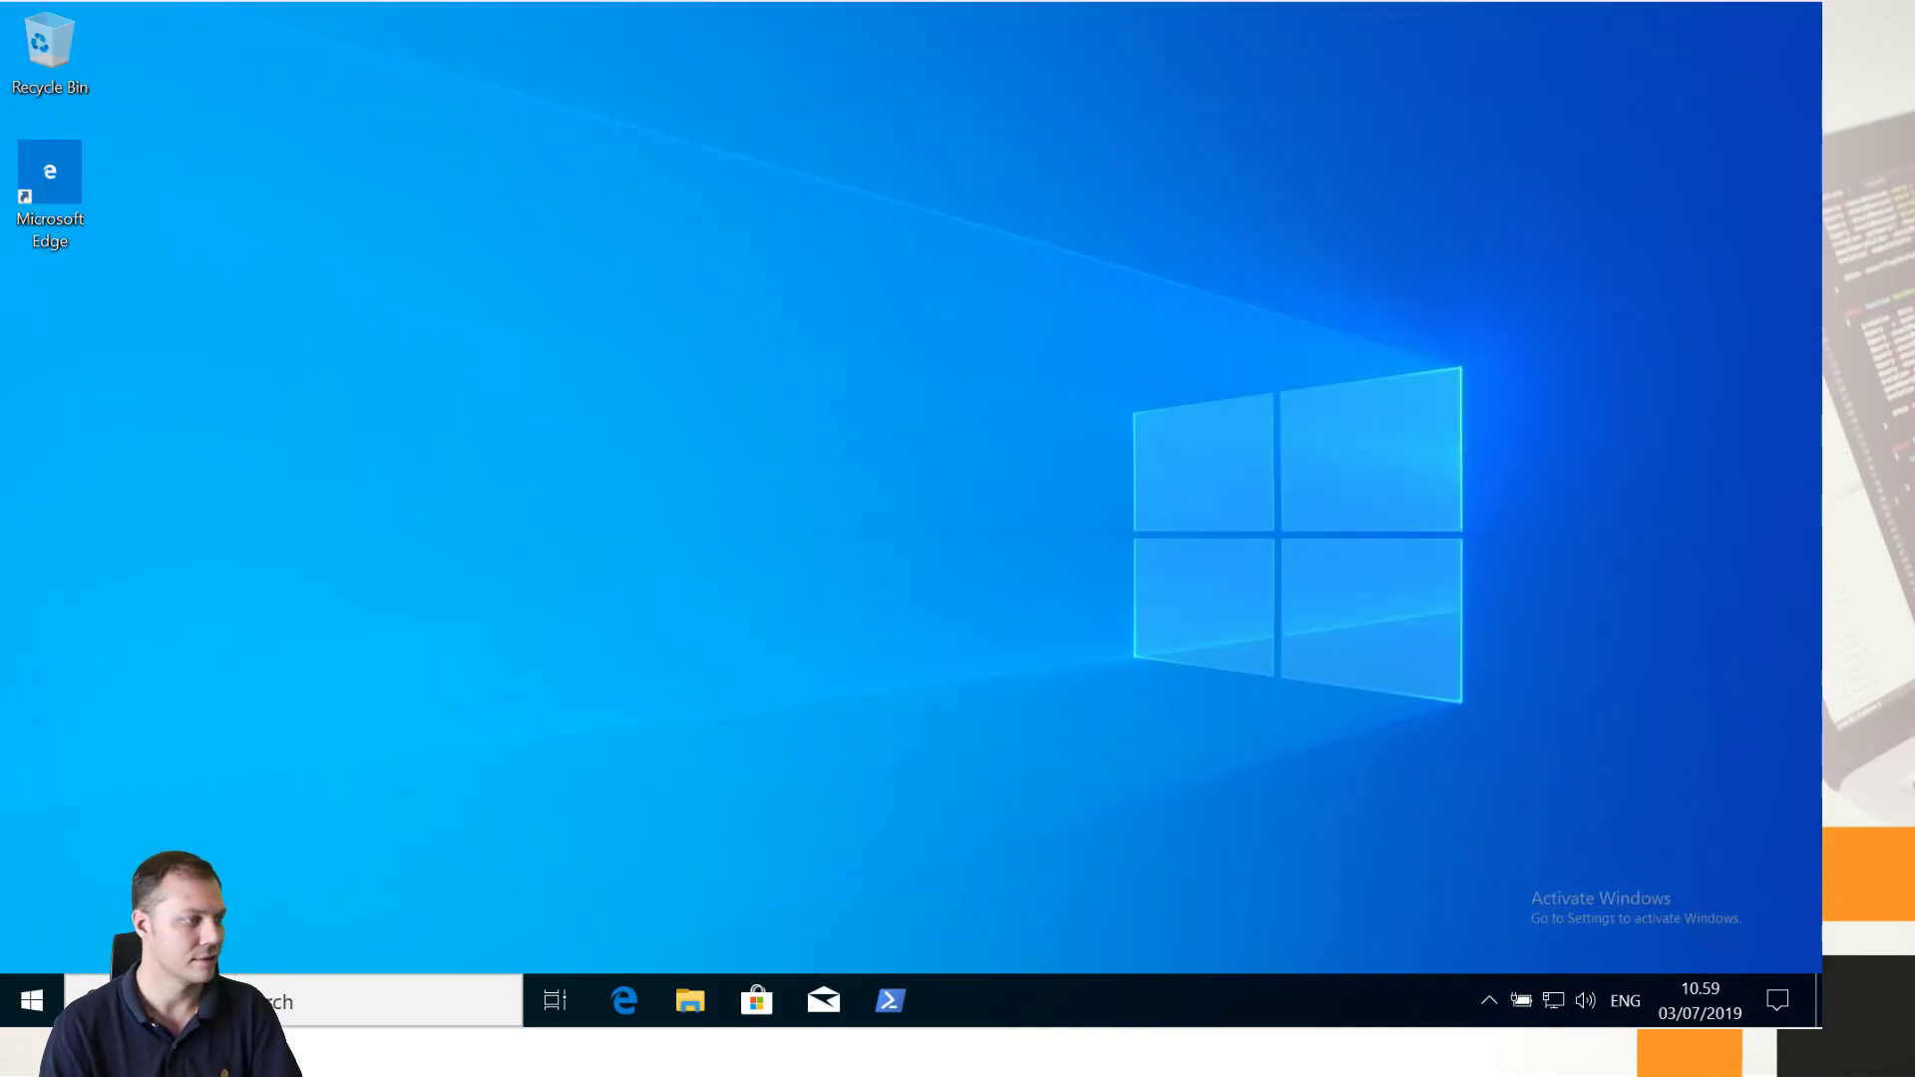
{"action": "left_click", "coordinate": [33, 997]}
{"action": "type", "text": "mmc"}
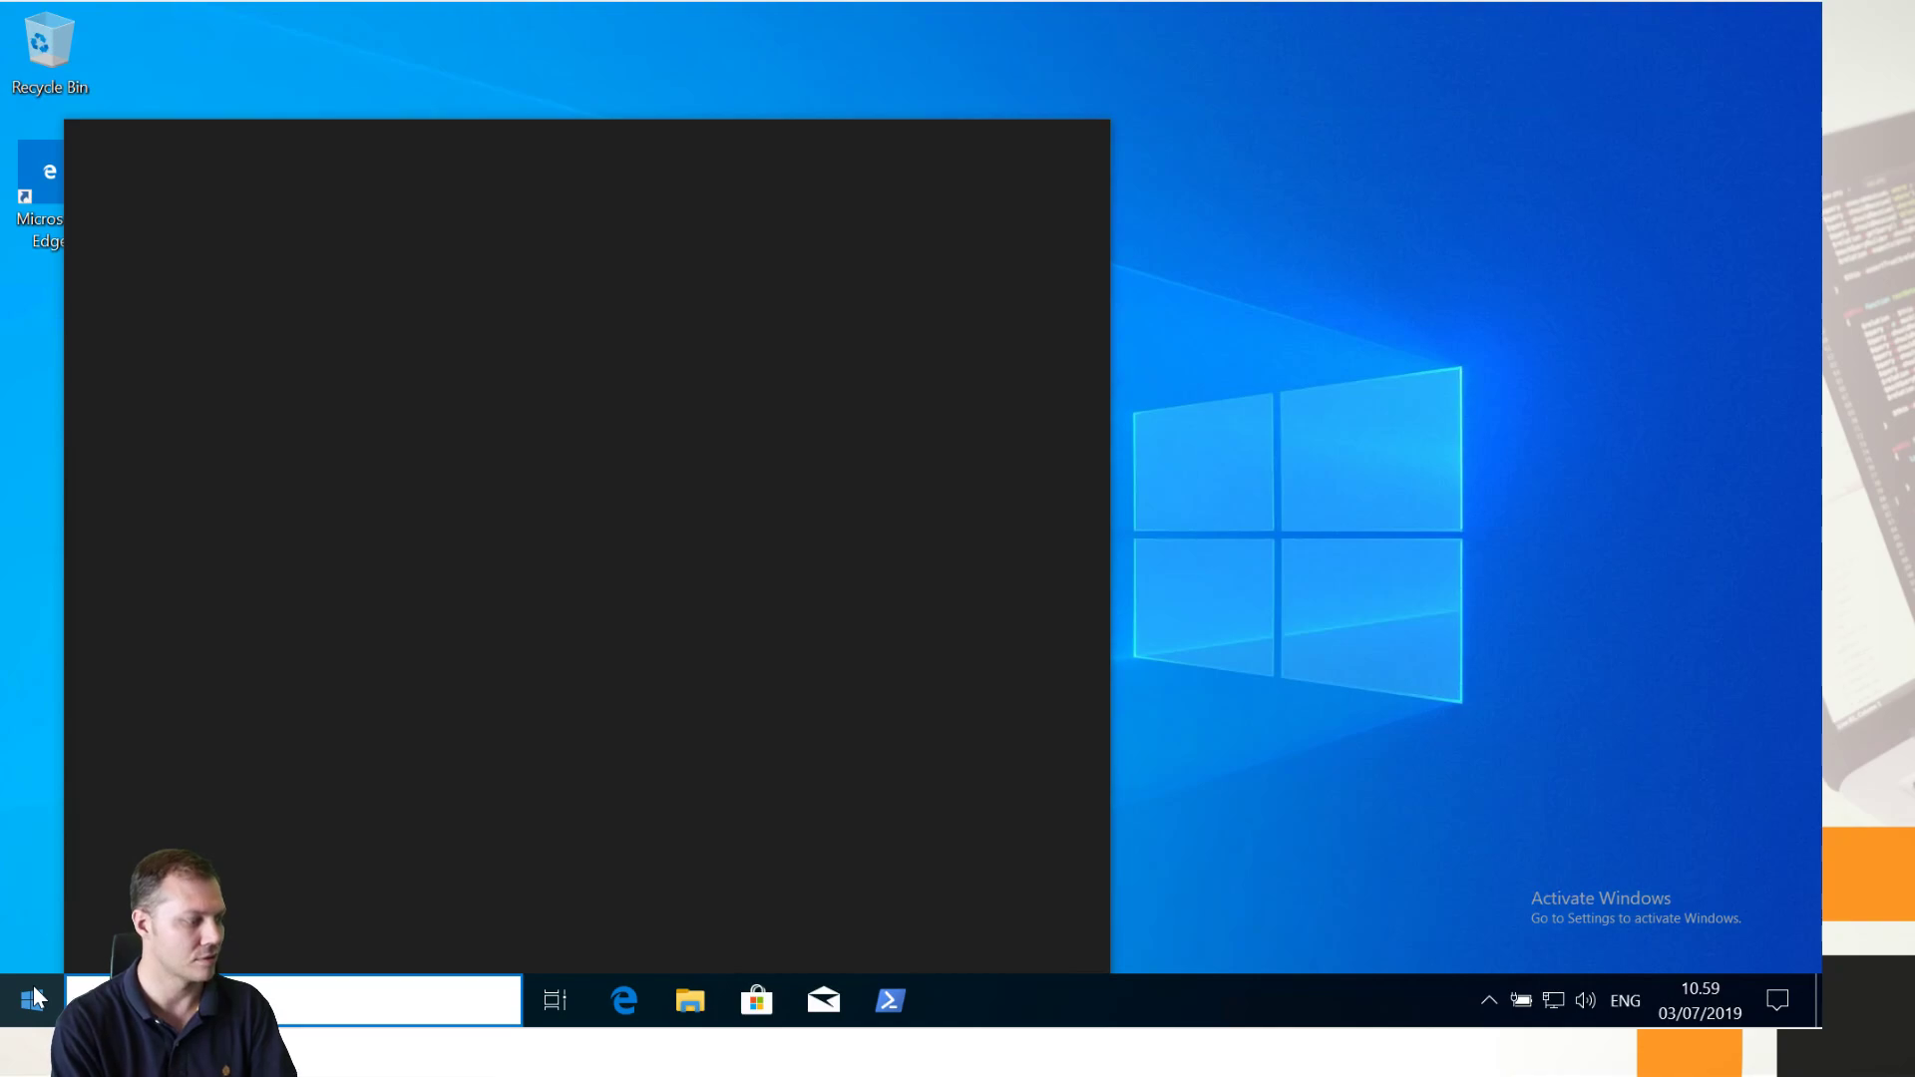
{"action": "key", "text": "Return"}
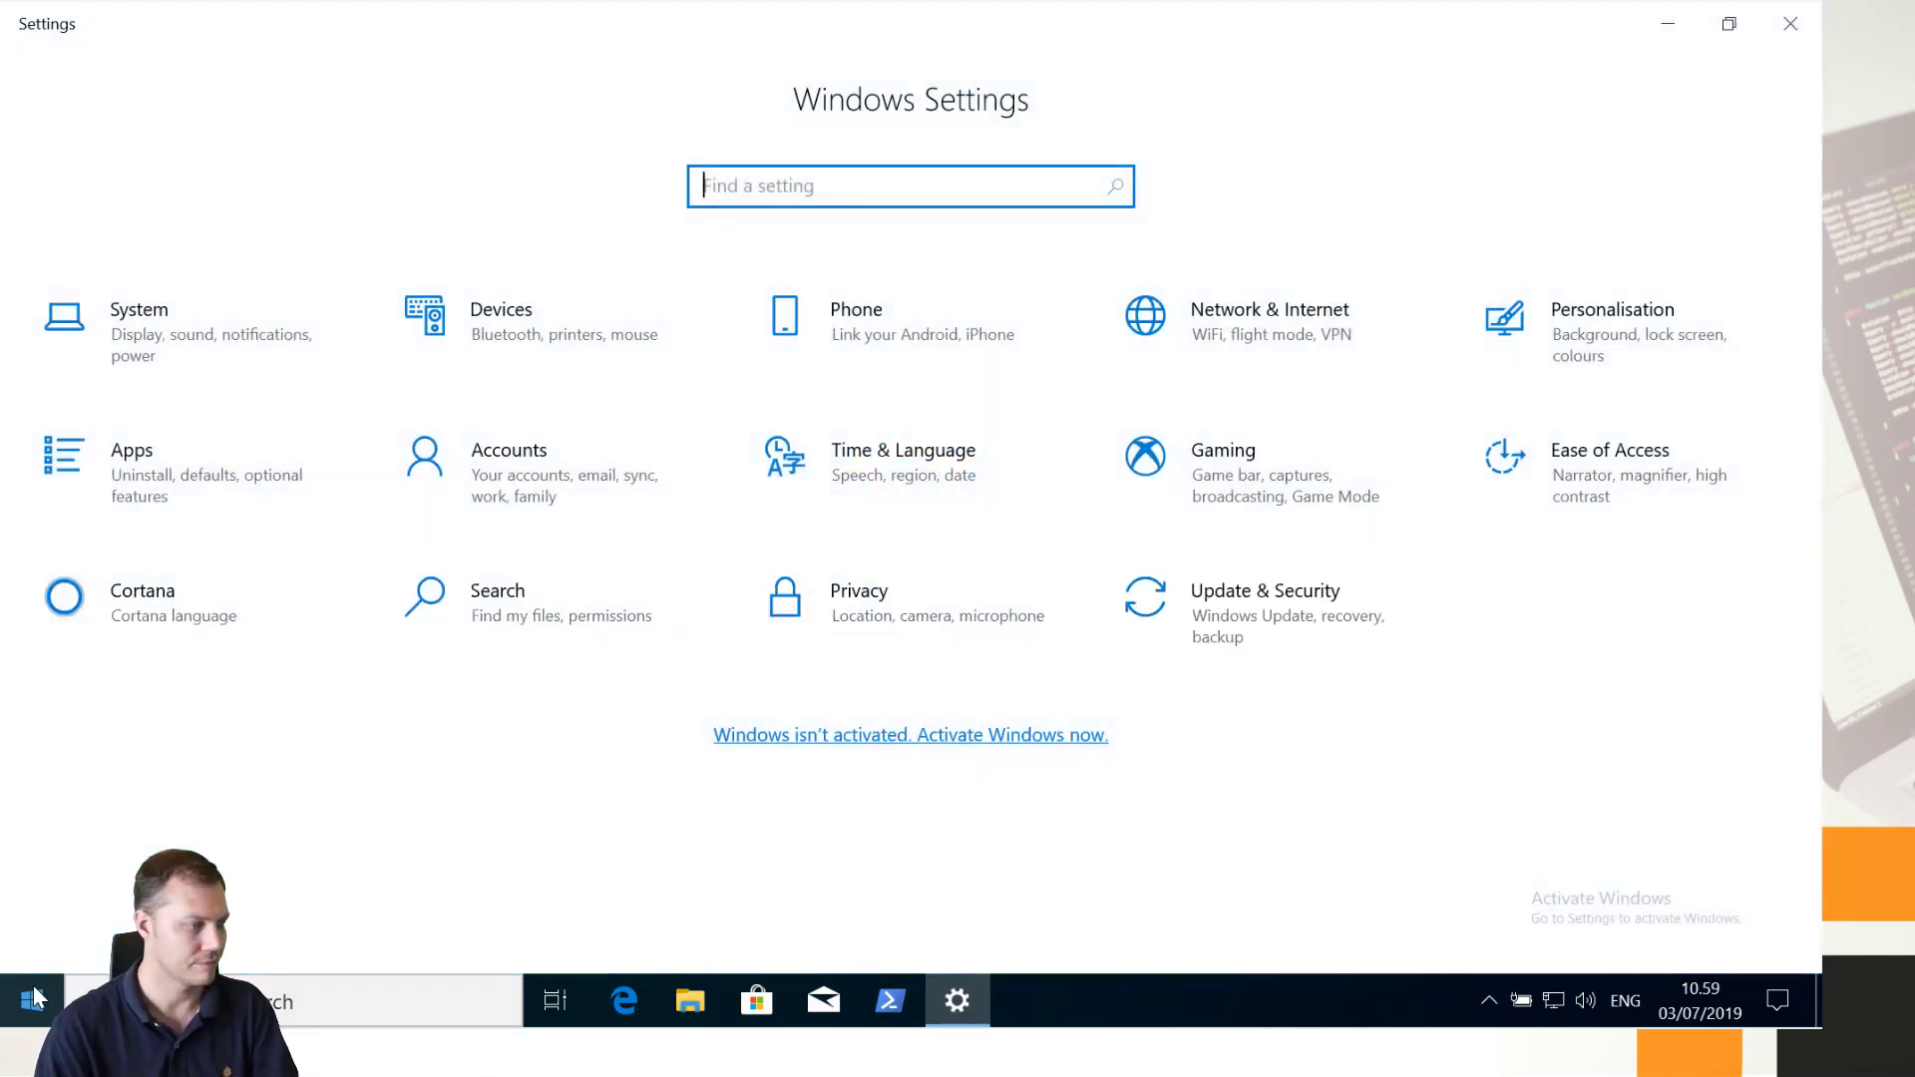
{"action": "left_click", "coordinate": [22, 1005]}
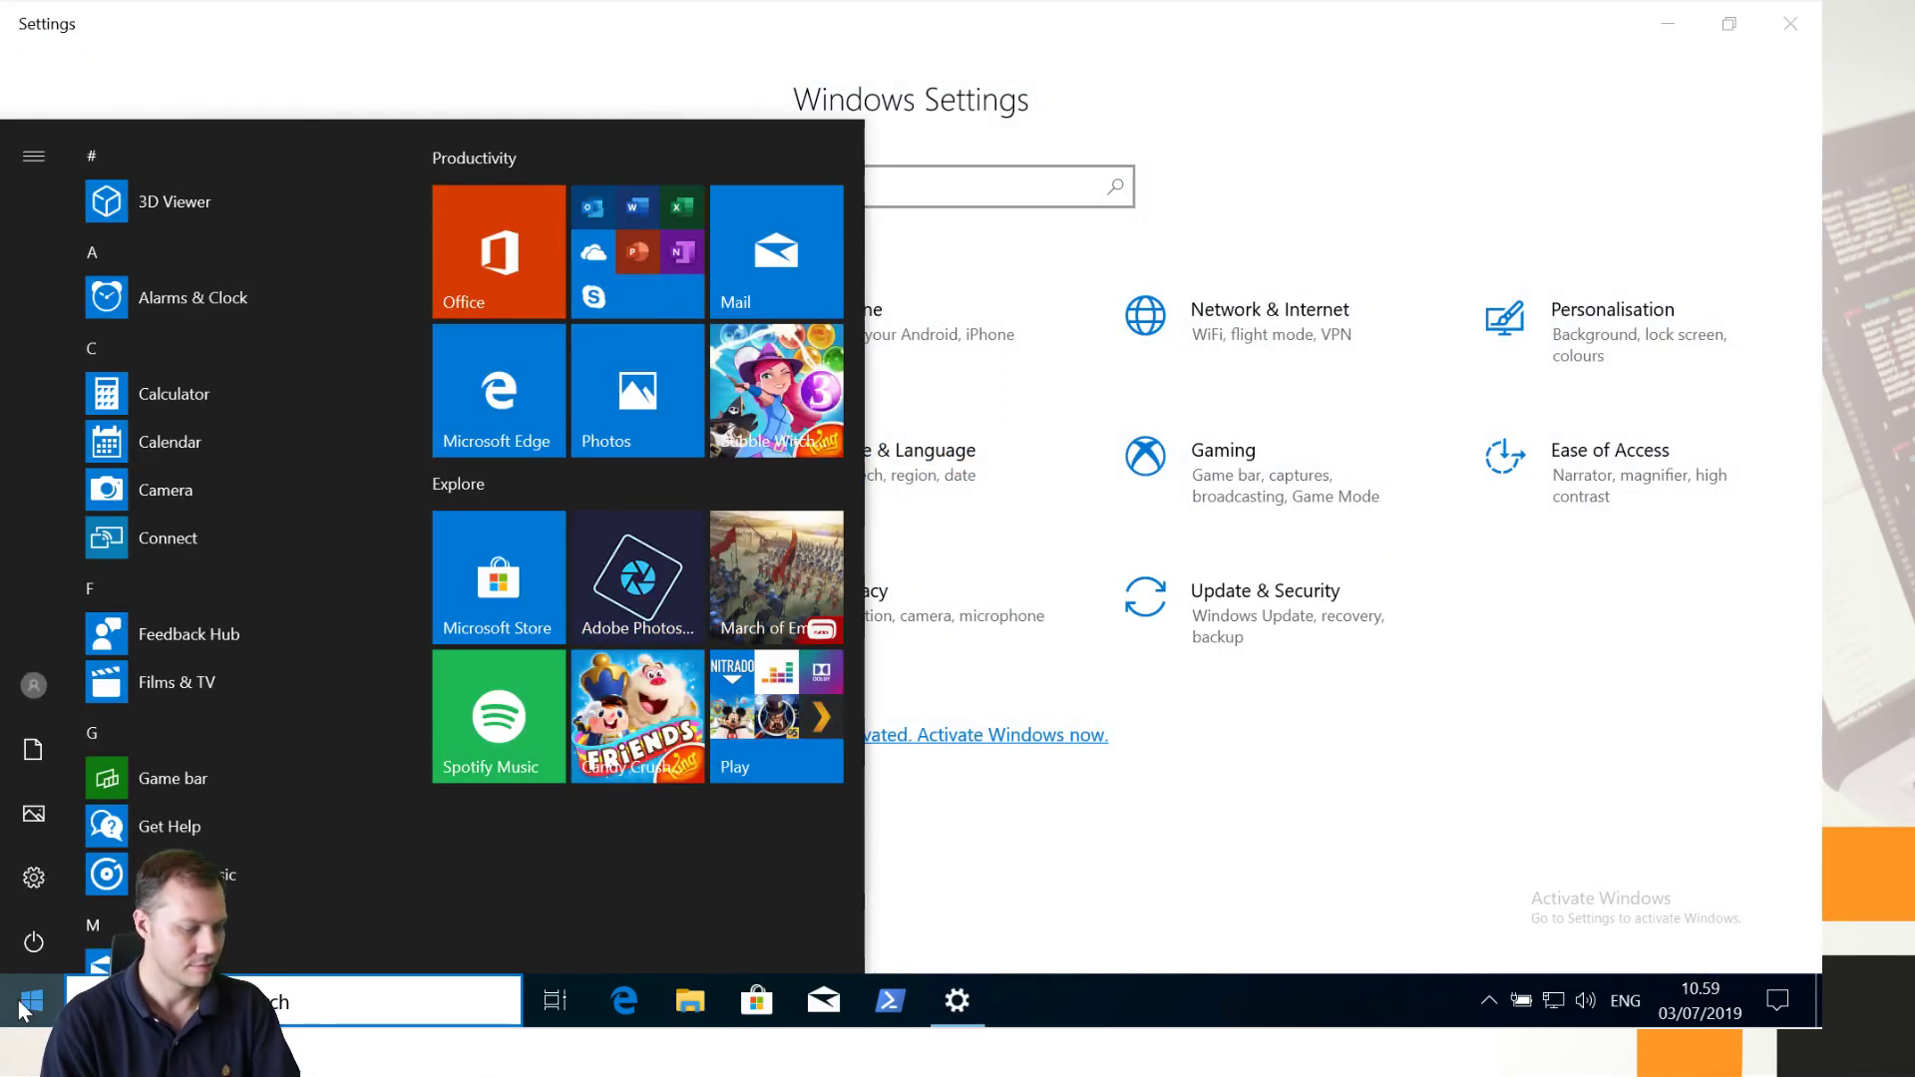
{"action": "key", "text": "Return"}
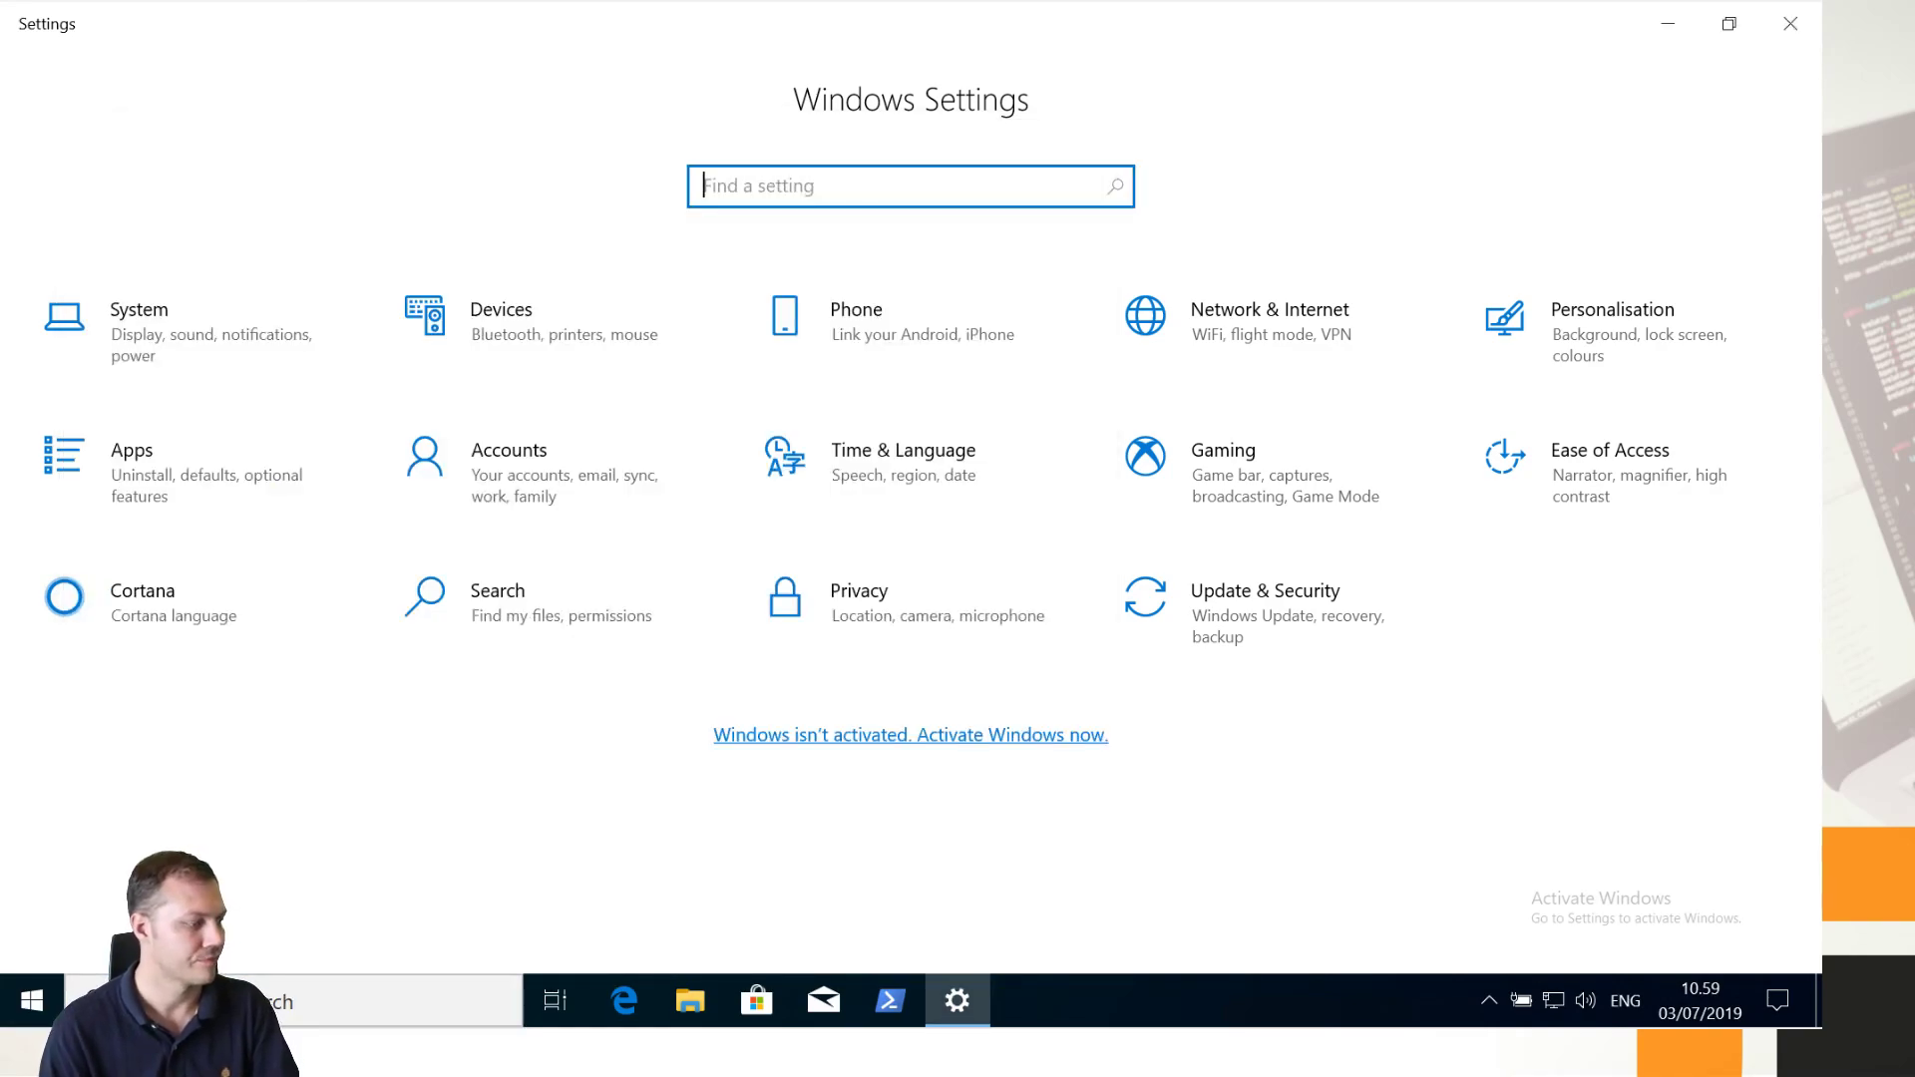
Step: Open Control Panel and bring up Turn Windows features on or off from its Programs category
{"action": "left_click", "coordinate": [24, 999]}
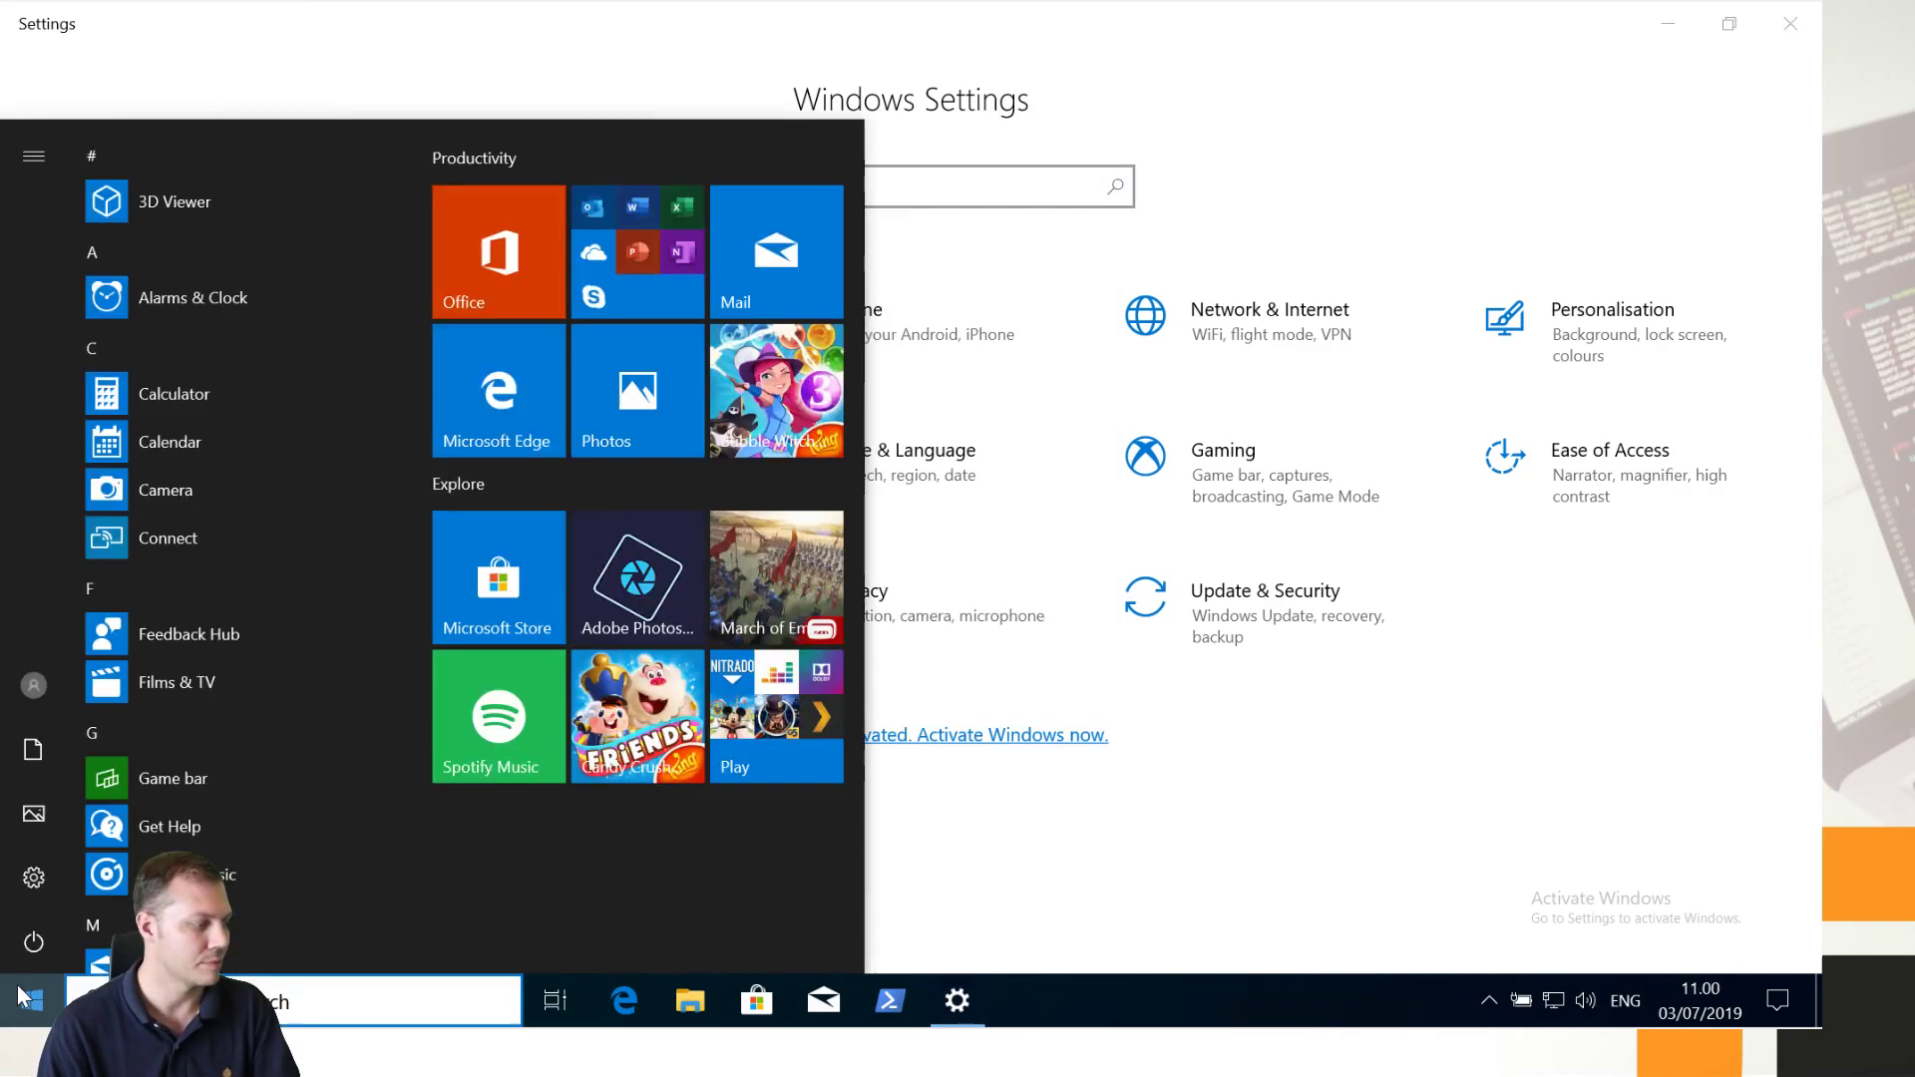
{"action": "type", "text": "control"}
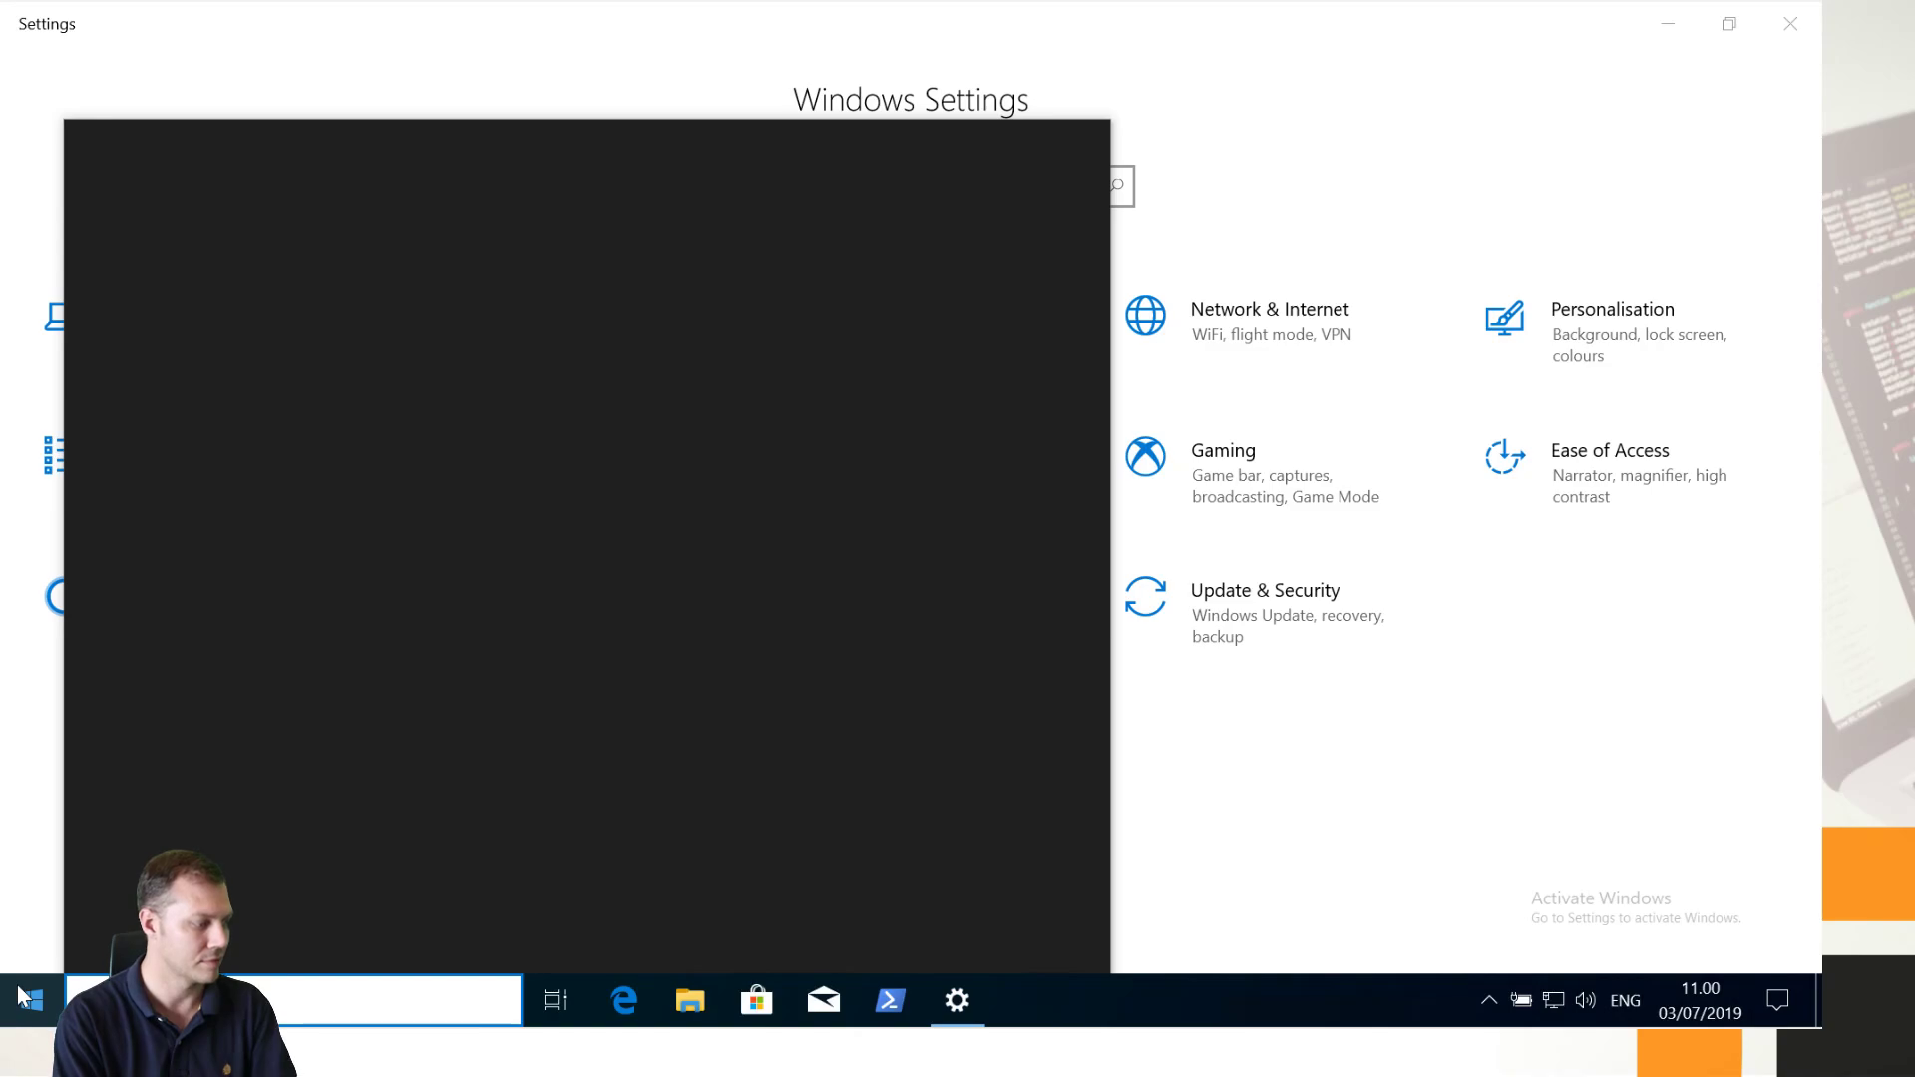
{"action": "key", "text": "Return"}
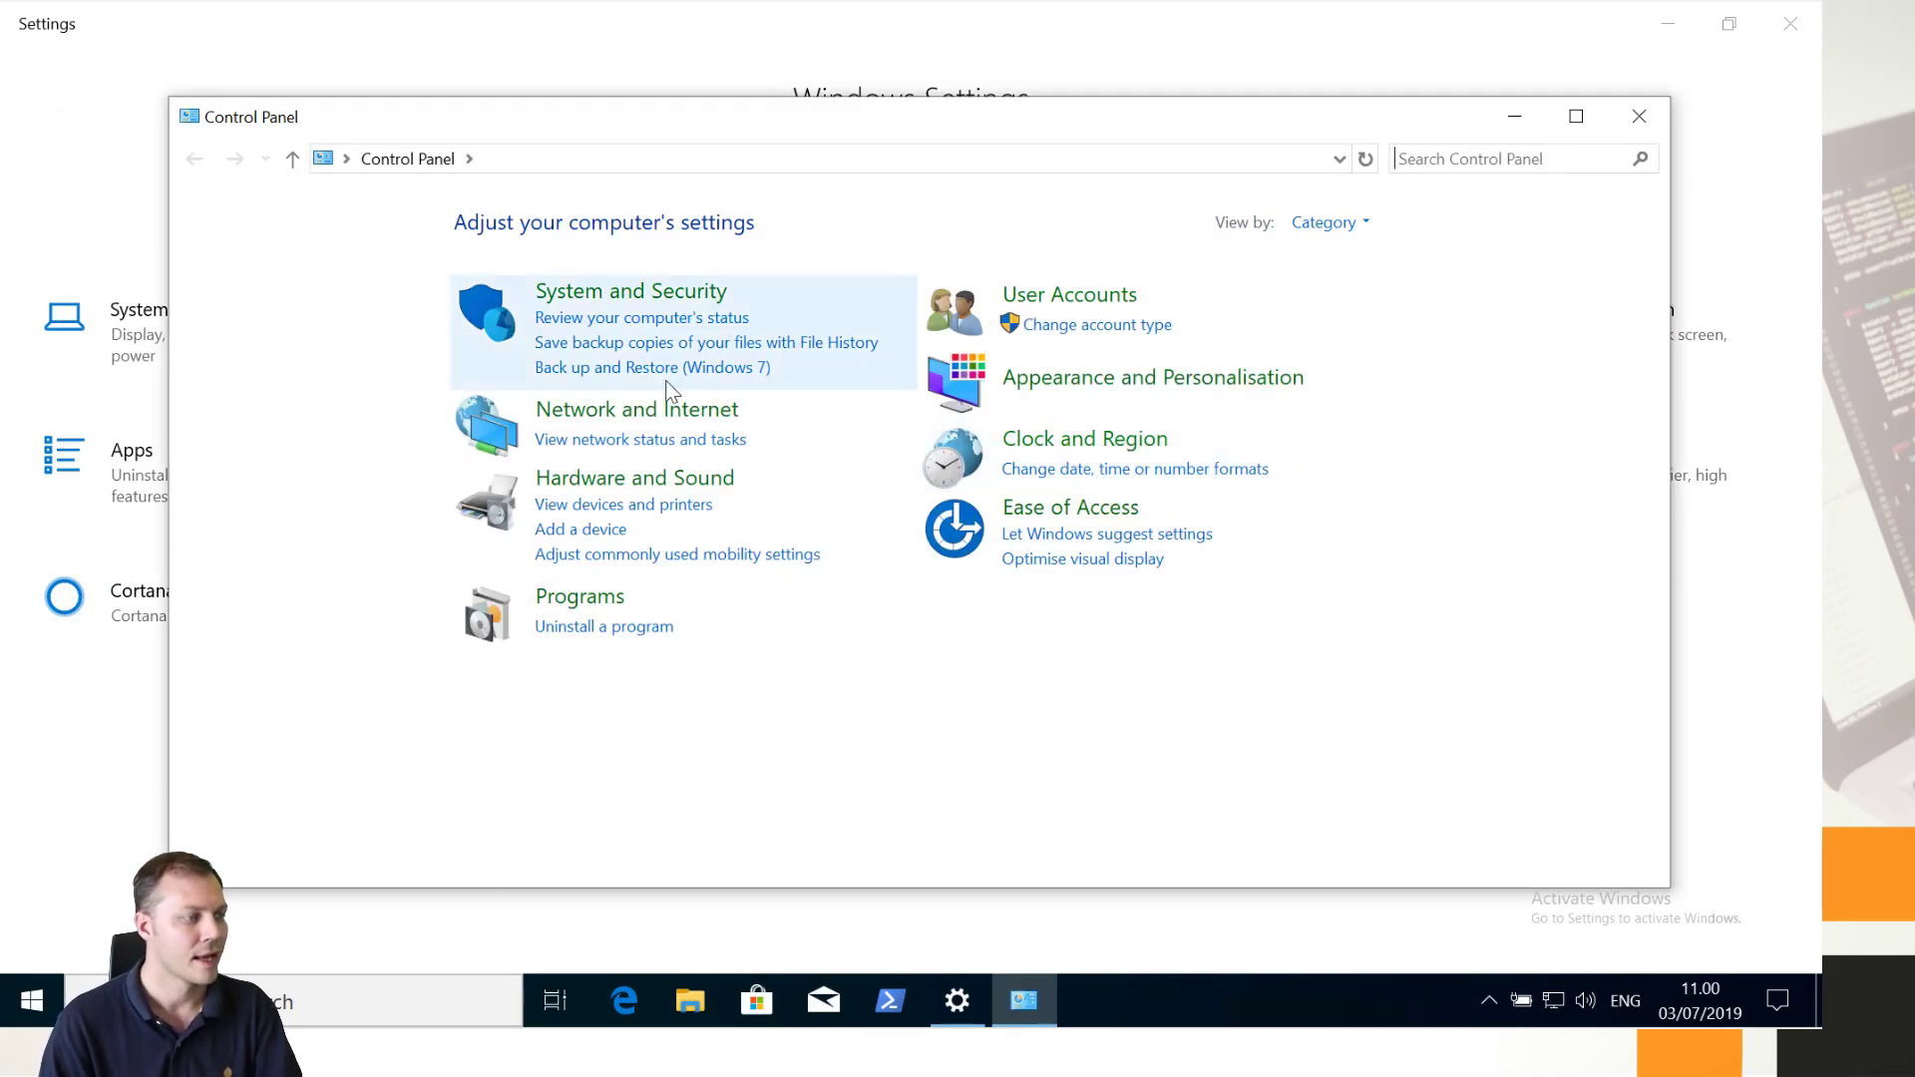
{"action": "left_click", "coordinate": [589, 601]}
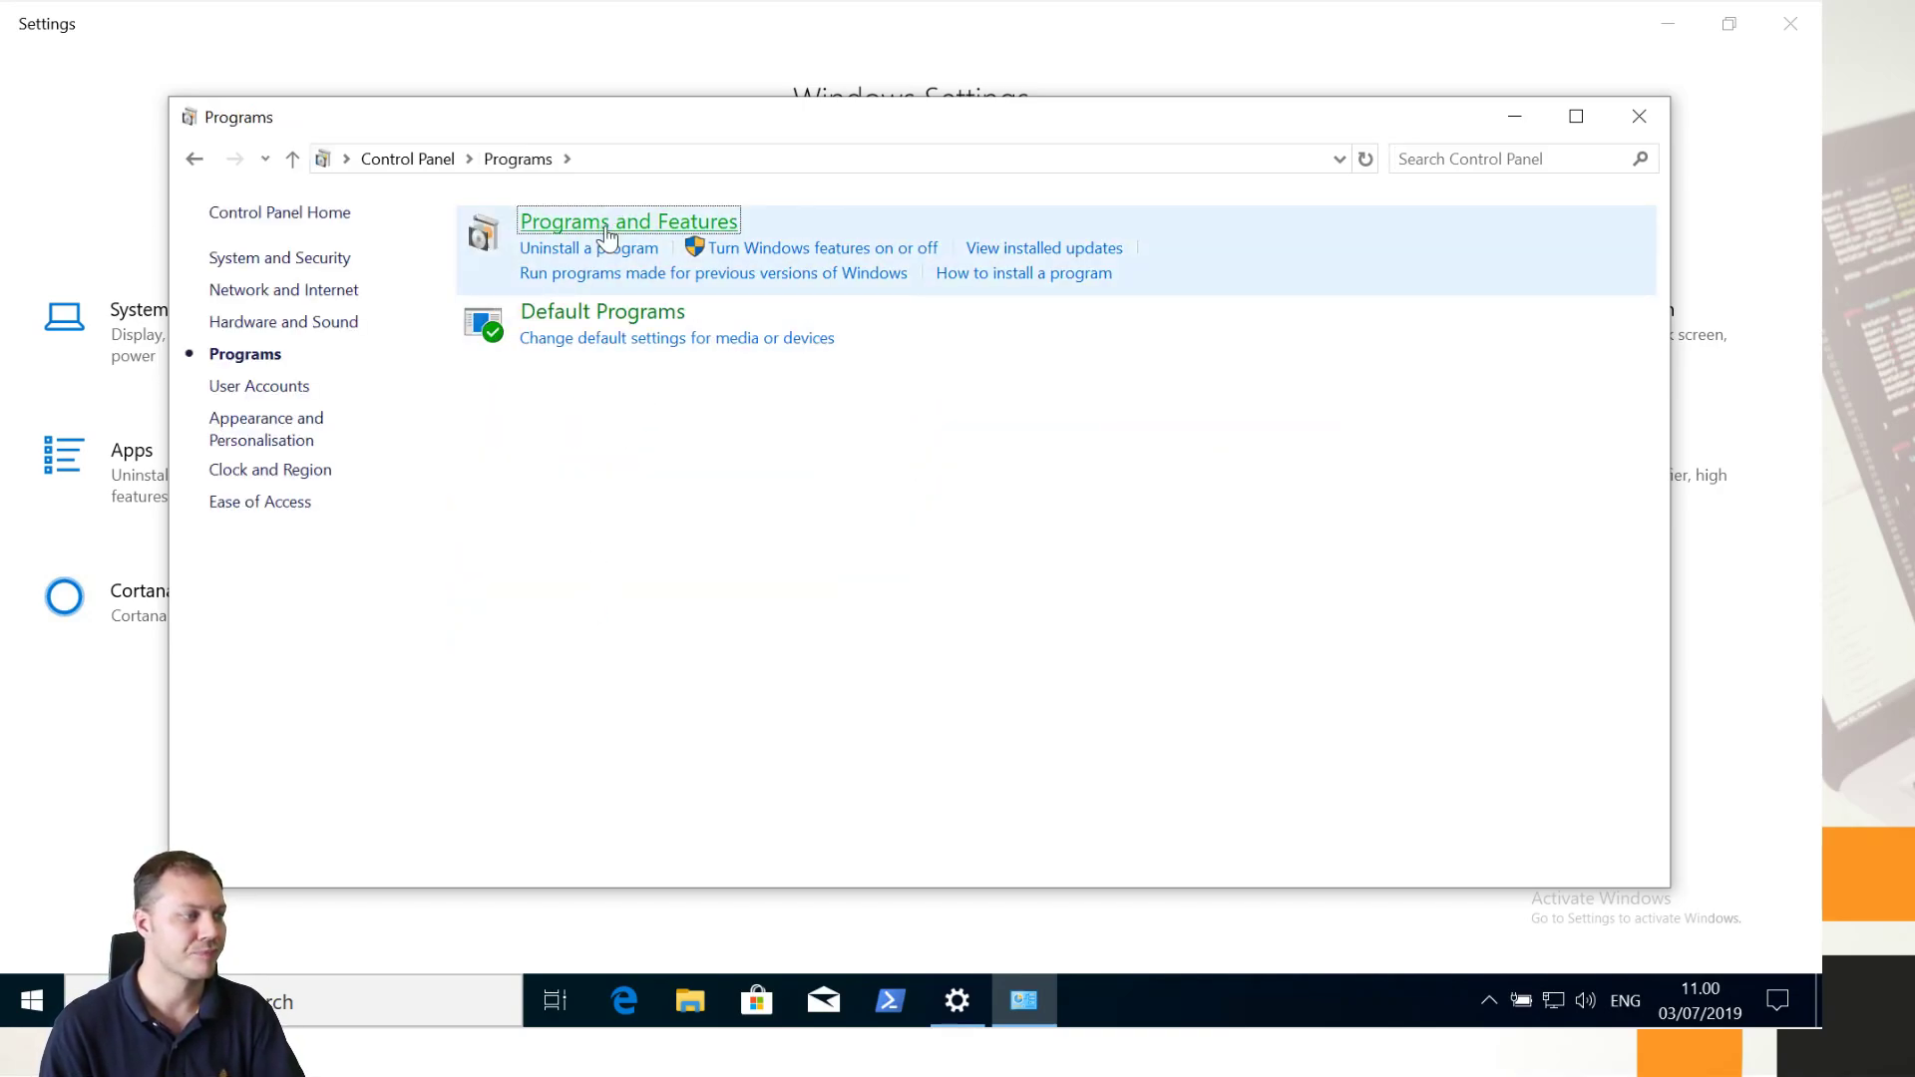
{"action": "left_click", "coordinate": [804, 247]}
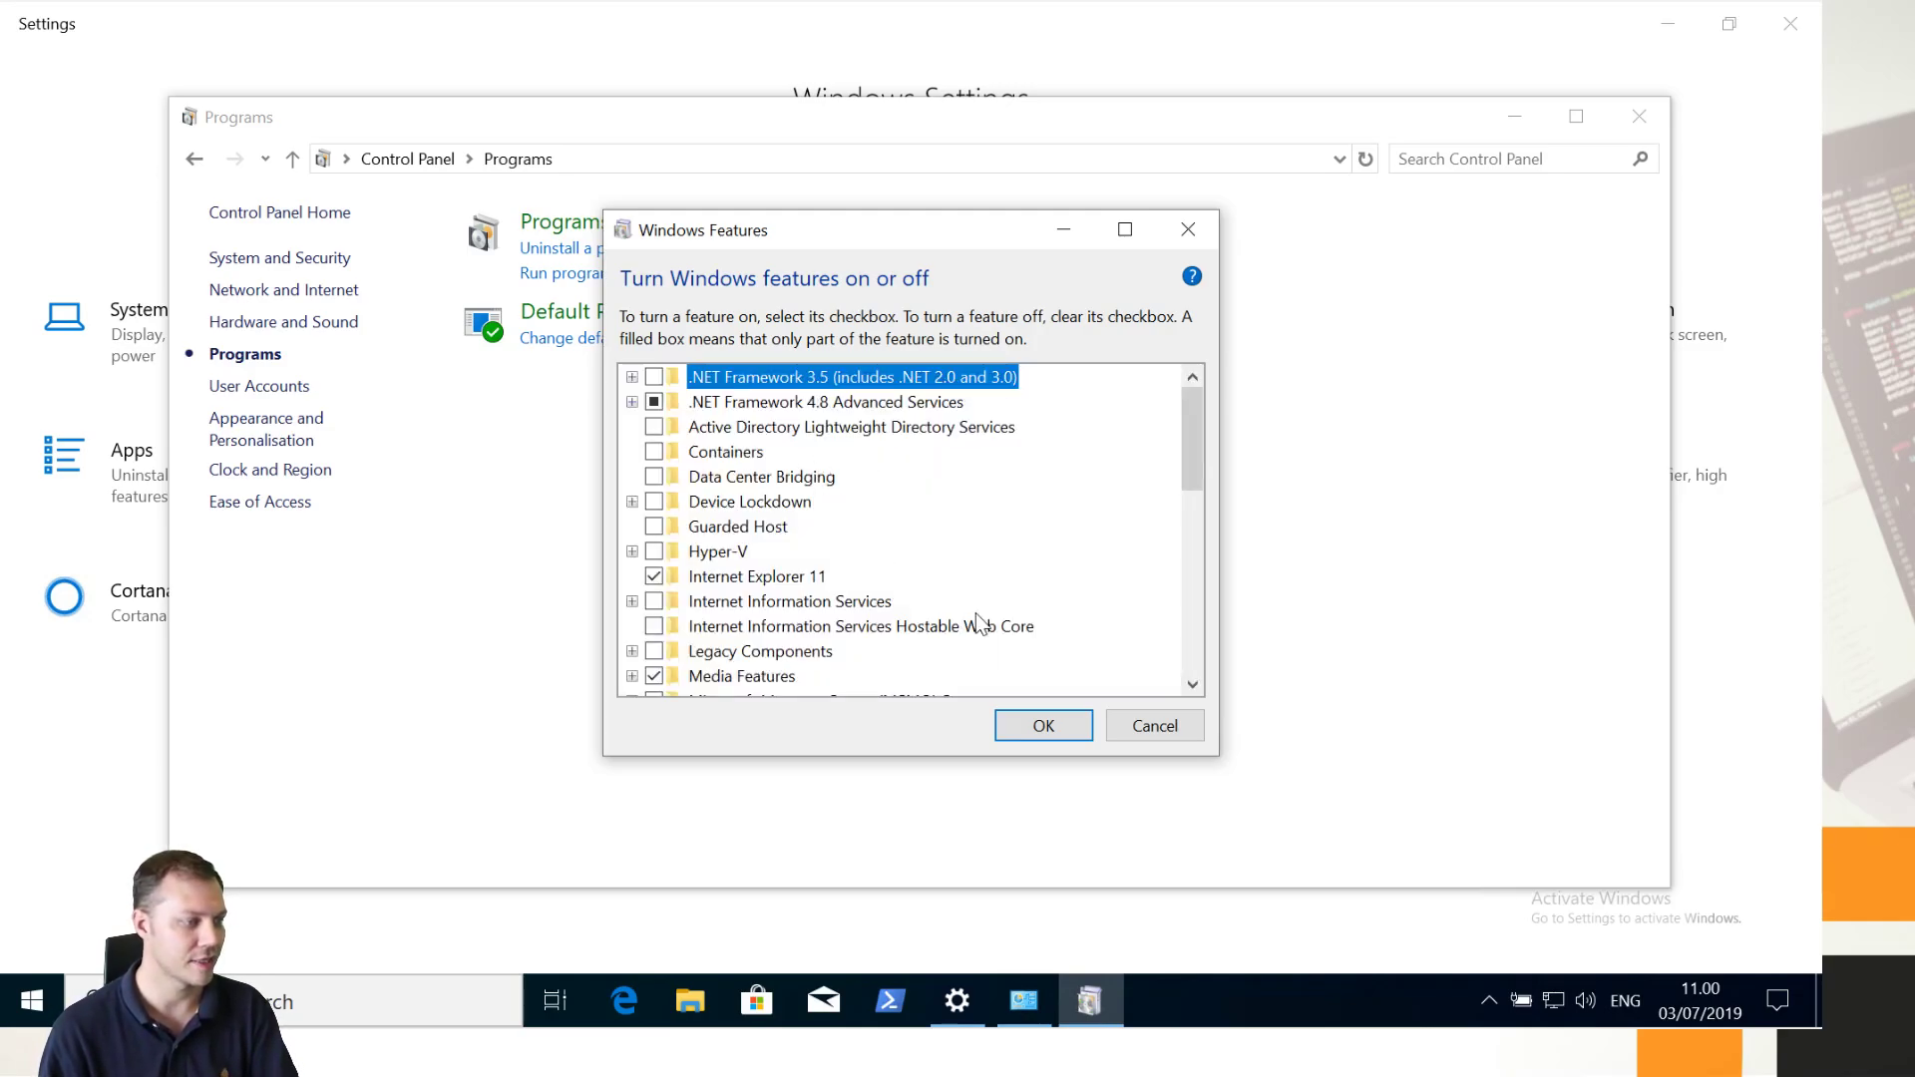
Step: Try to select the Hyper-V feature with its Management Tools and Platform entries, and cancel Windows Features
{"action": "left_click", "coordinate": [632, 551]}
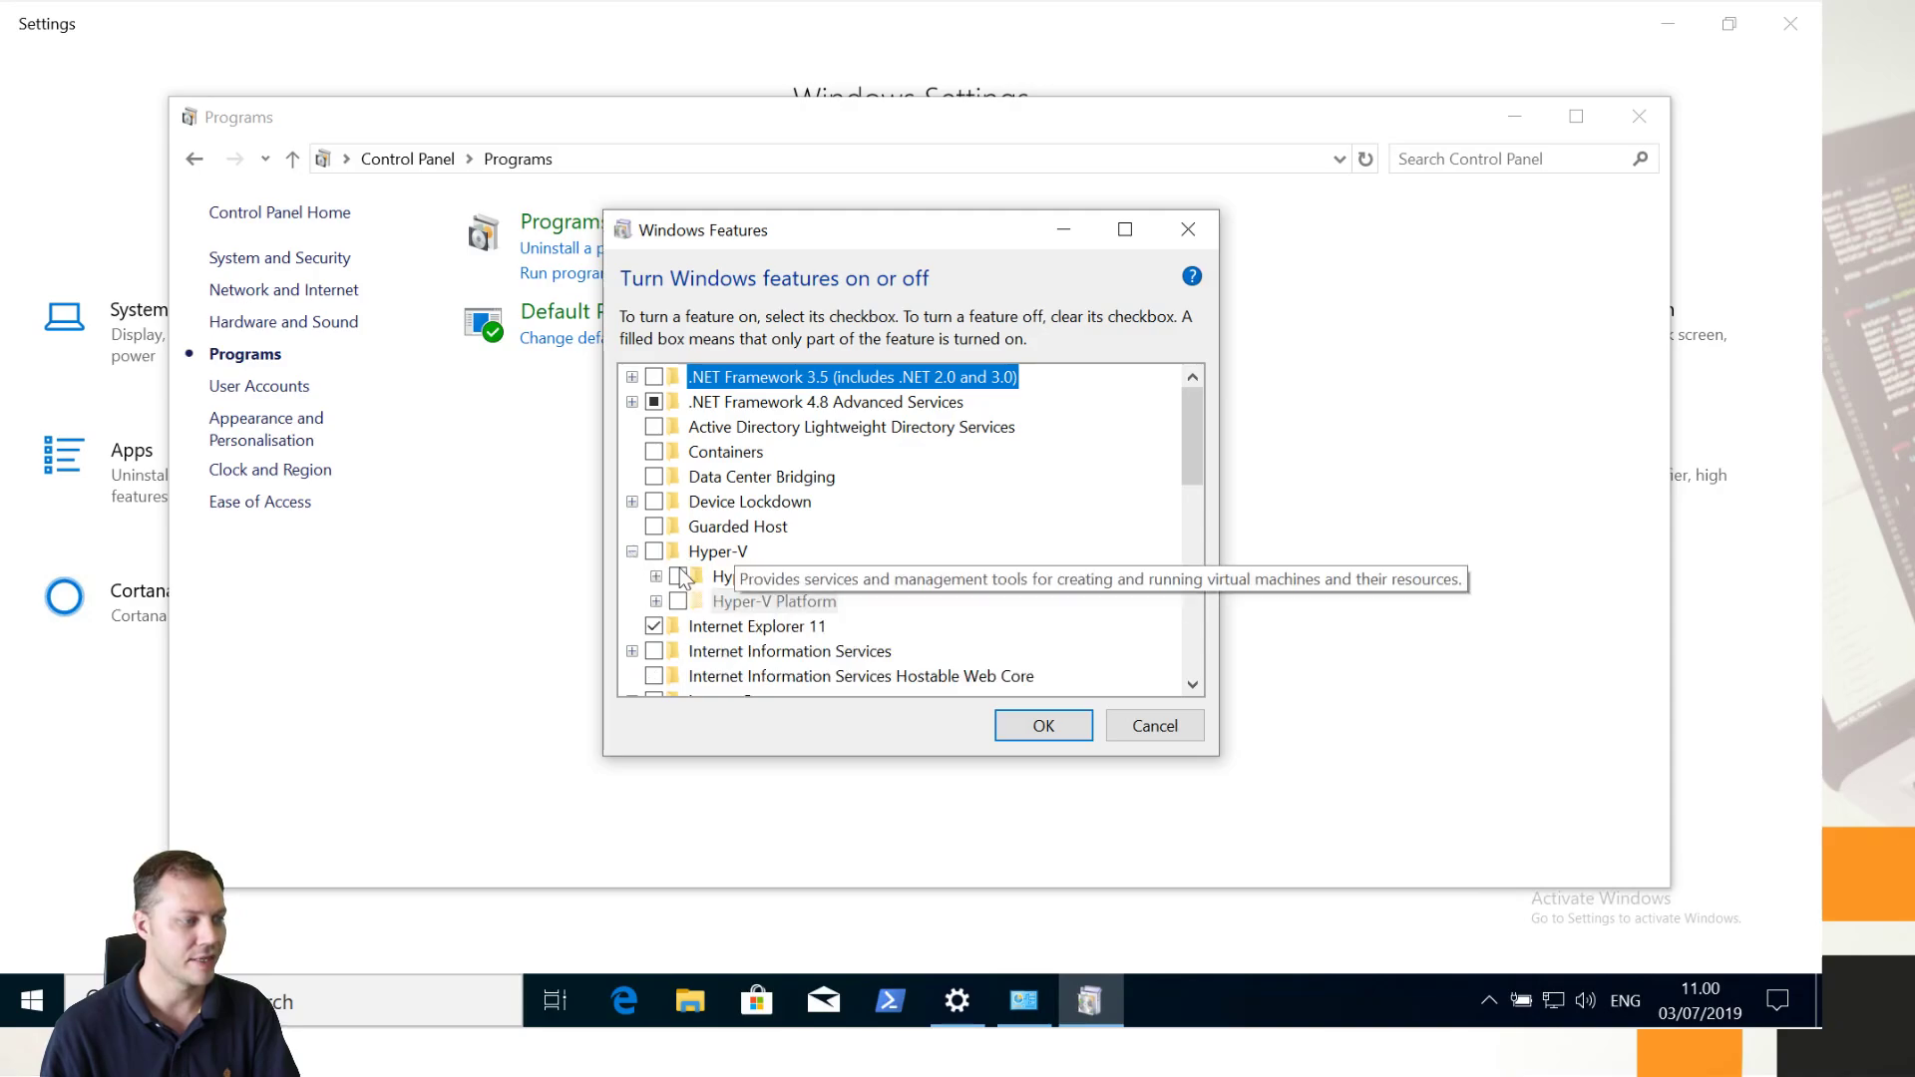
{"action": "left_click", "coordinate": [653, 551]}
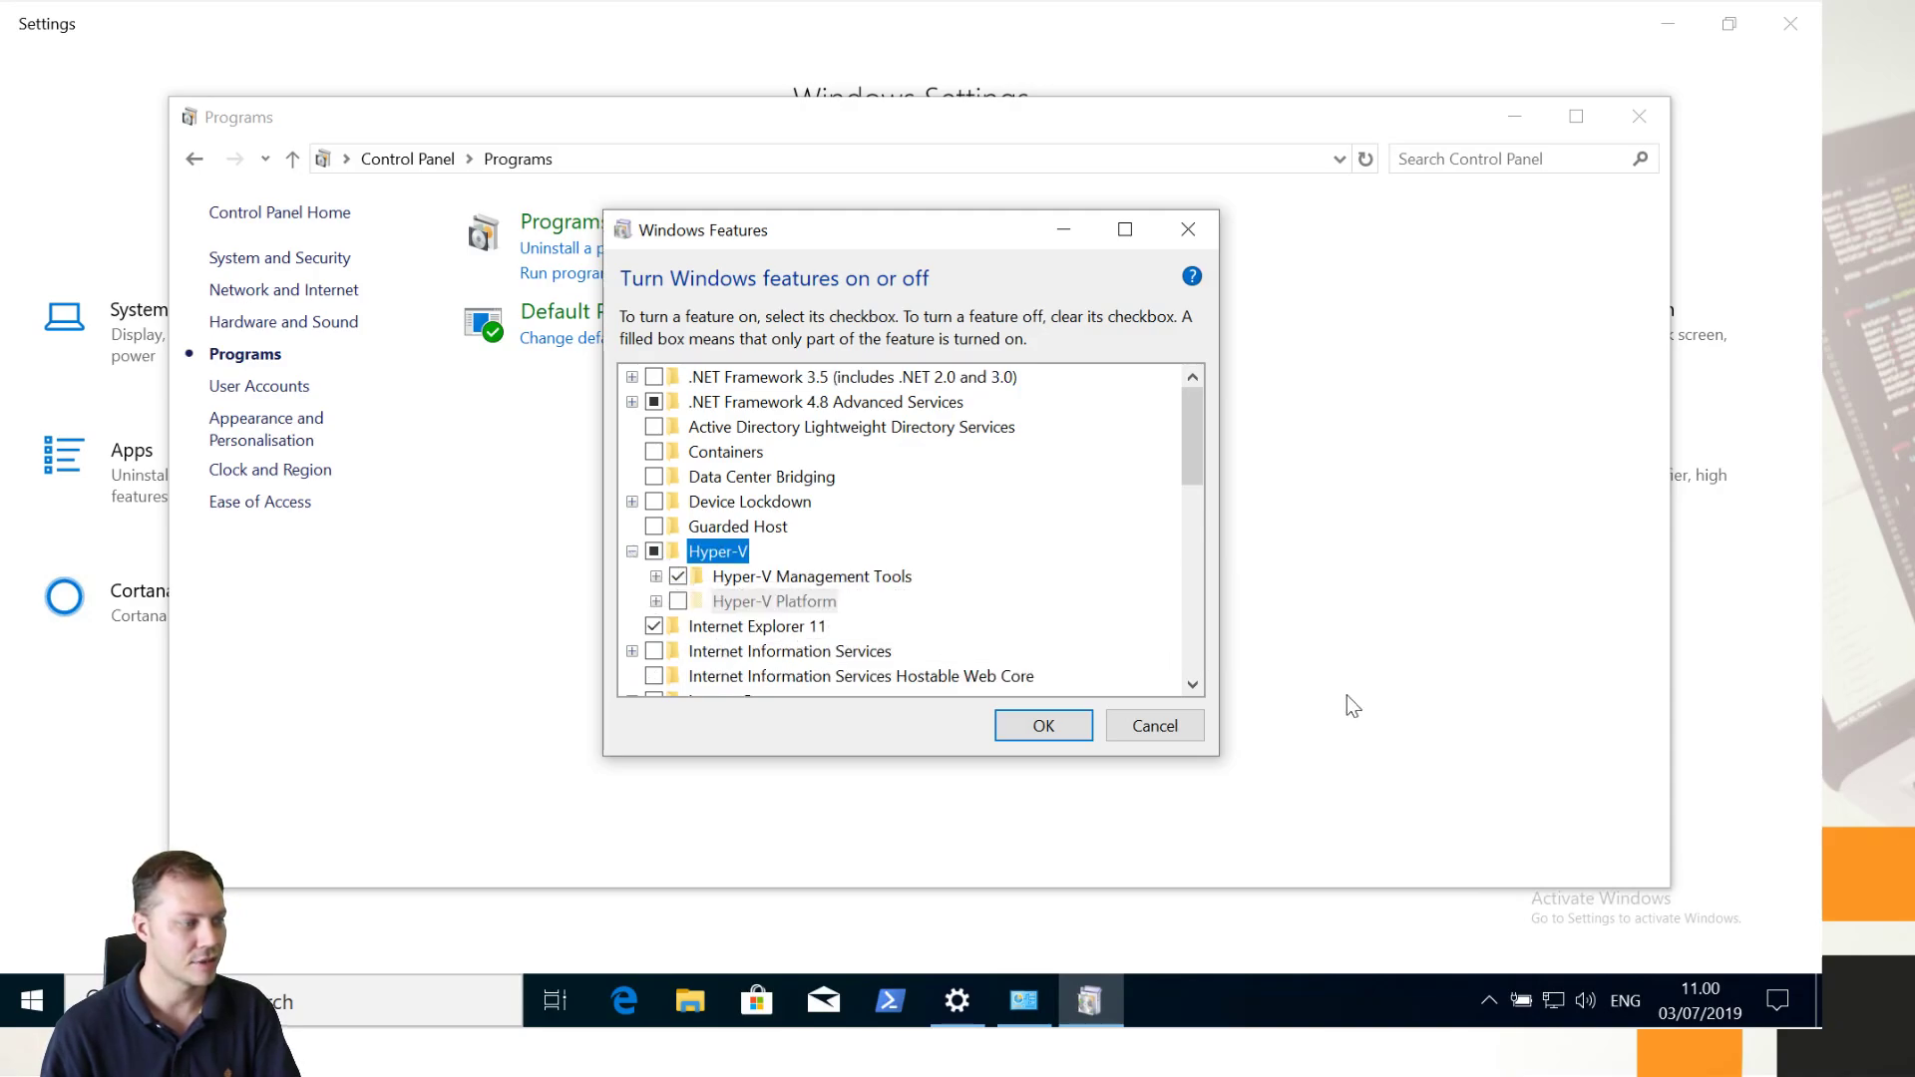
{"action": "mouse_move", "coordinate": [788, 609]}
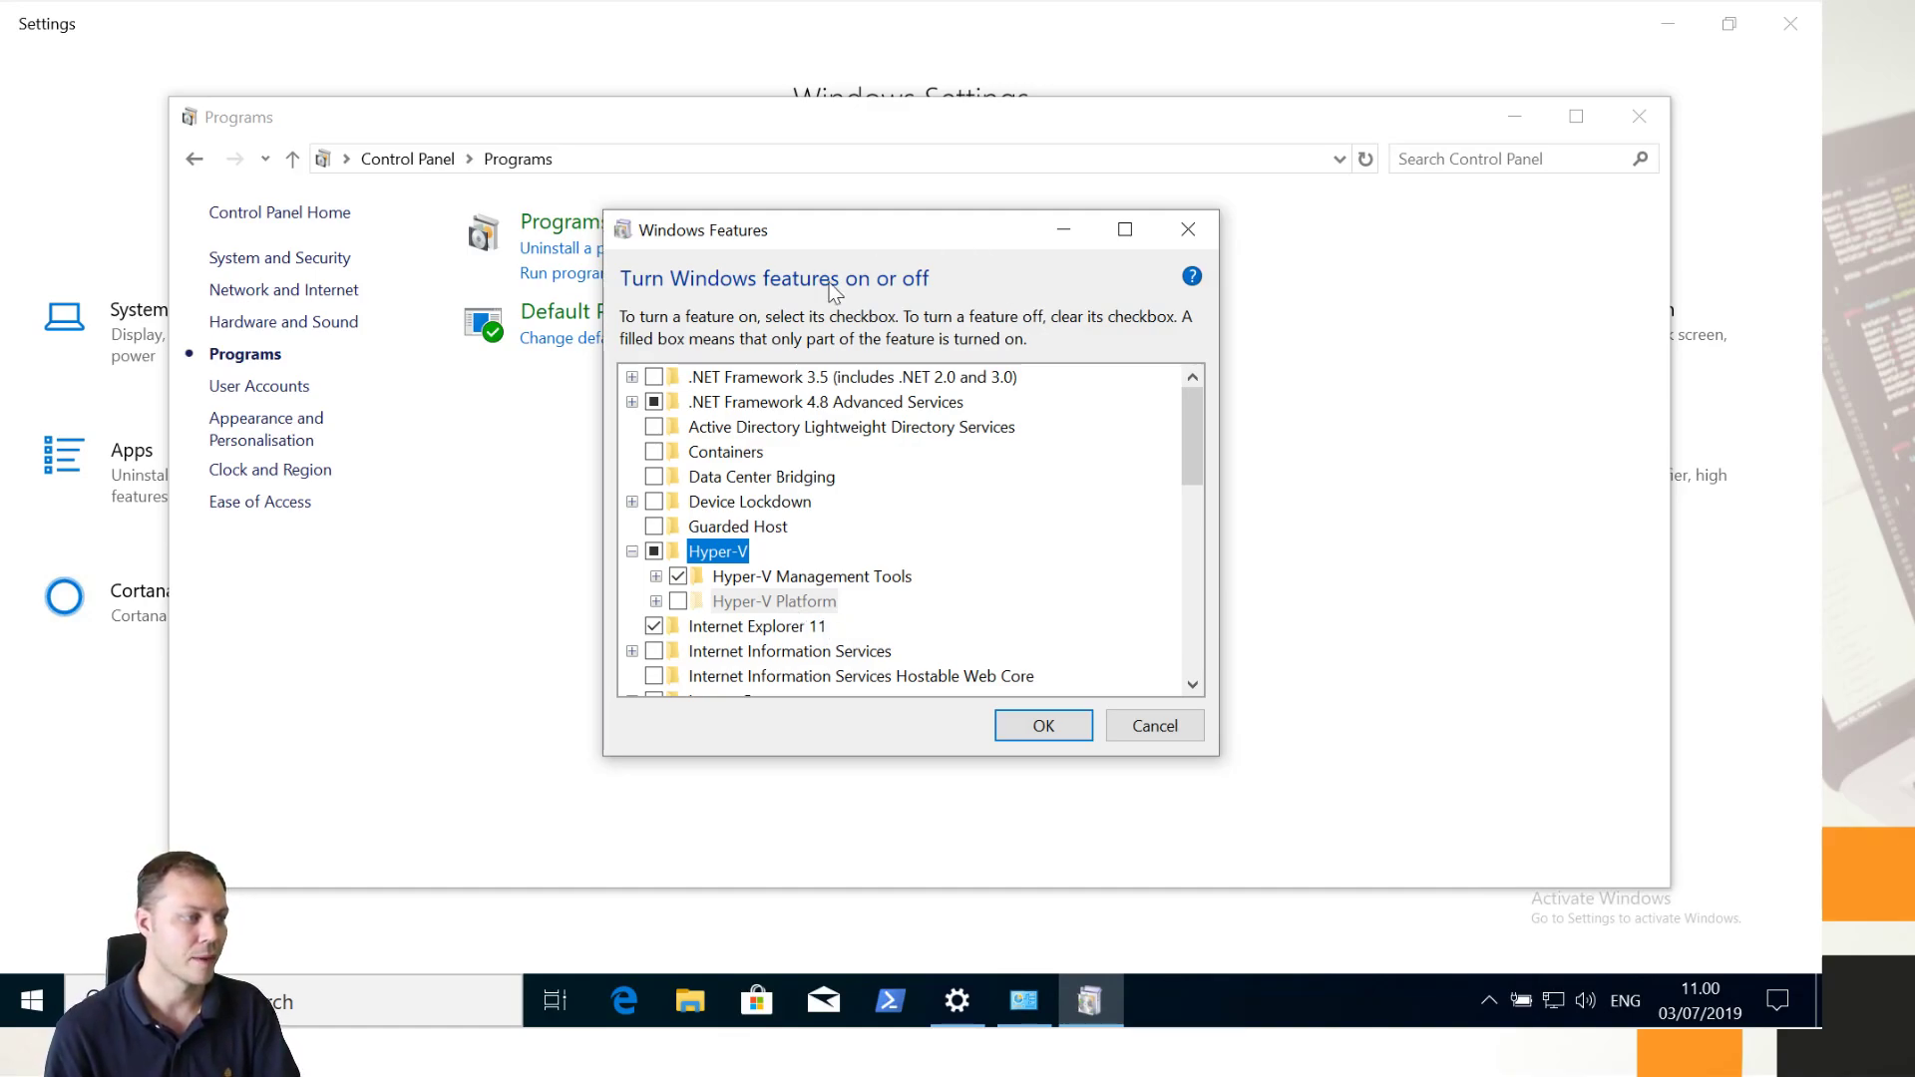
{"action": "left_click", "coordinate": [1170, 726]}
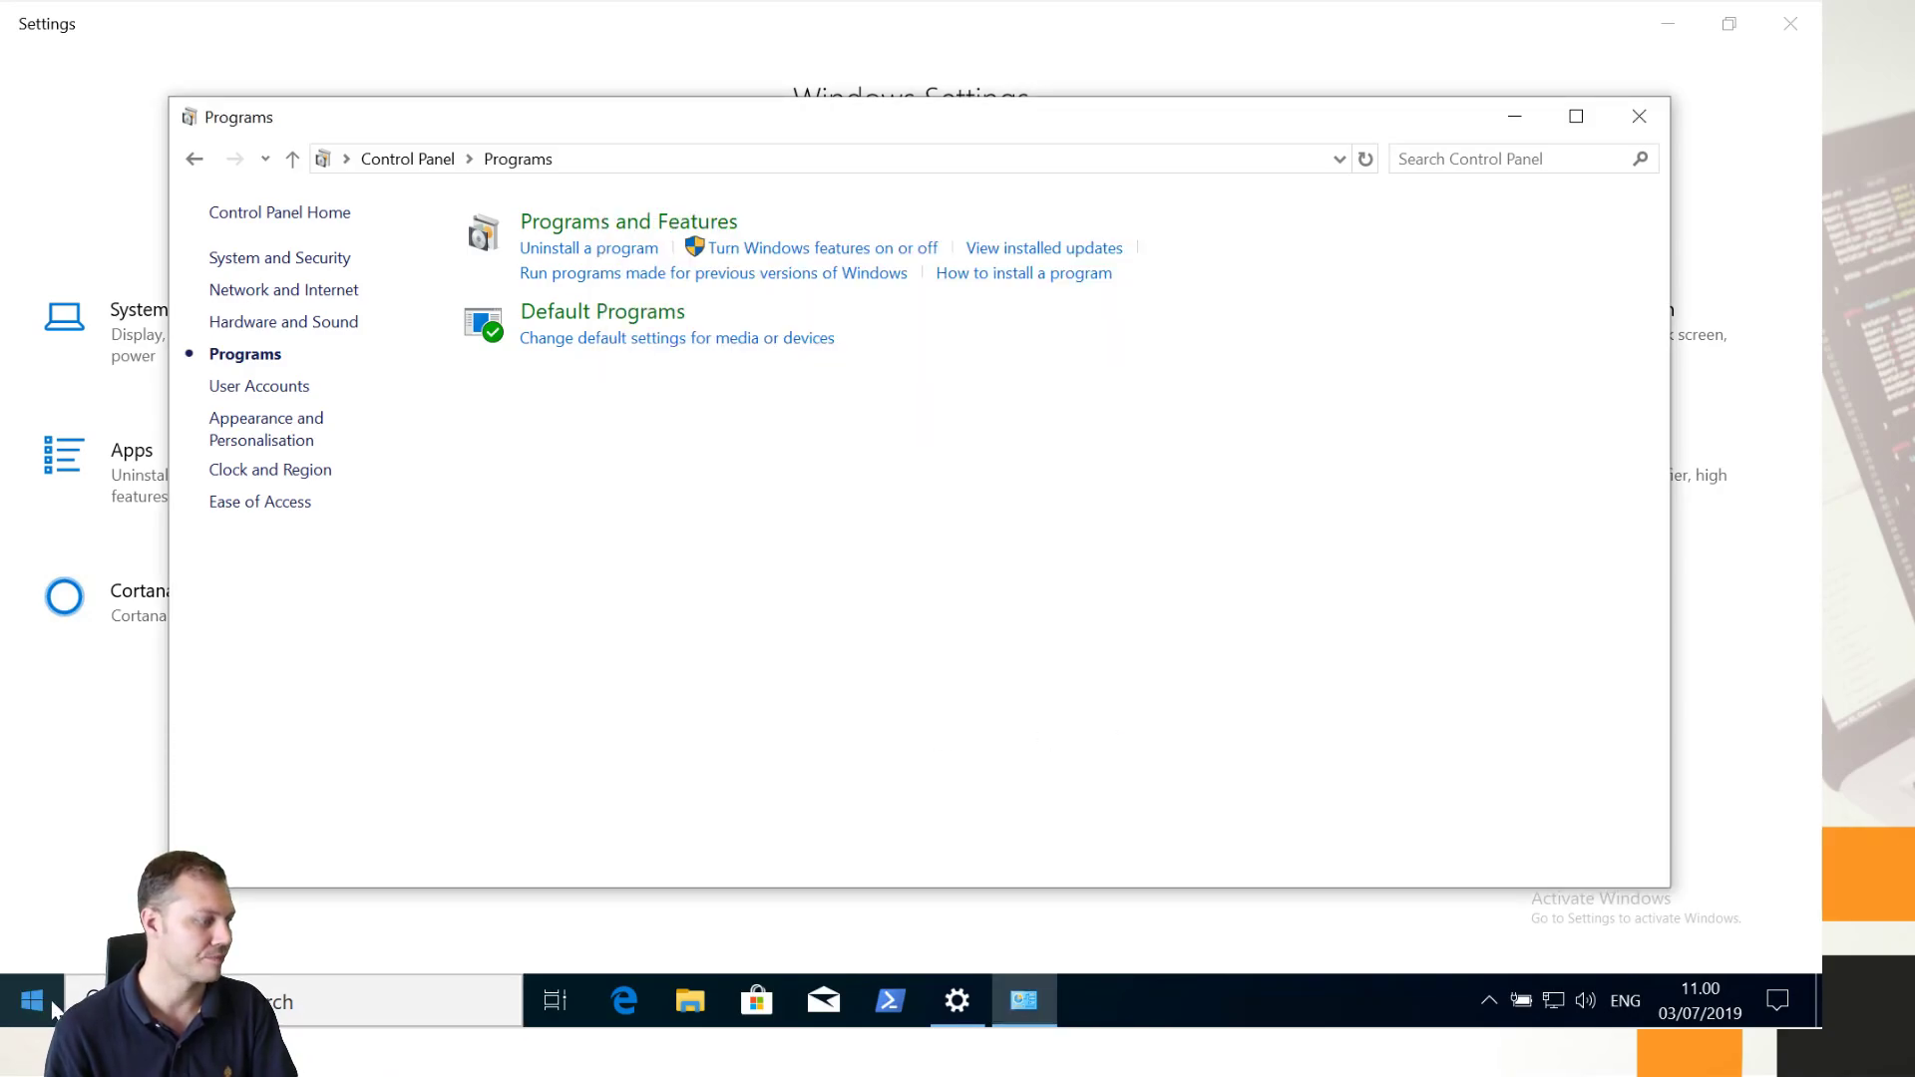
Step: Shut down win10client and rerun Set-VMProcessor for it on desktop-2ig6a87 with -ExposeVirtualizationExtensions $true
{"action": "right_click", "coordinate": [52, 1007]}
{"action": "mouse_move", "coordinate": [359, 929]}
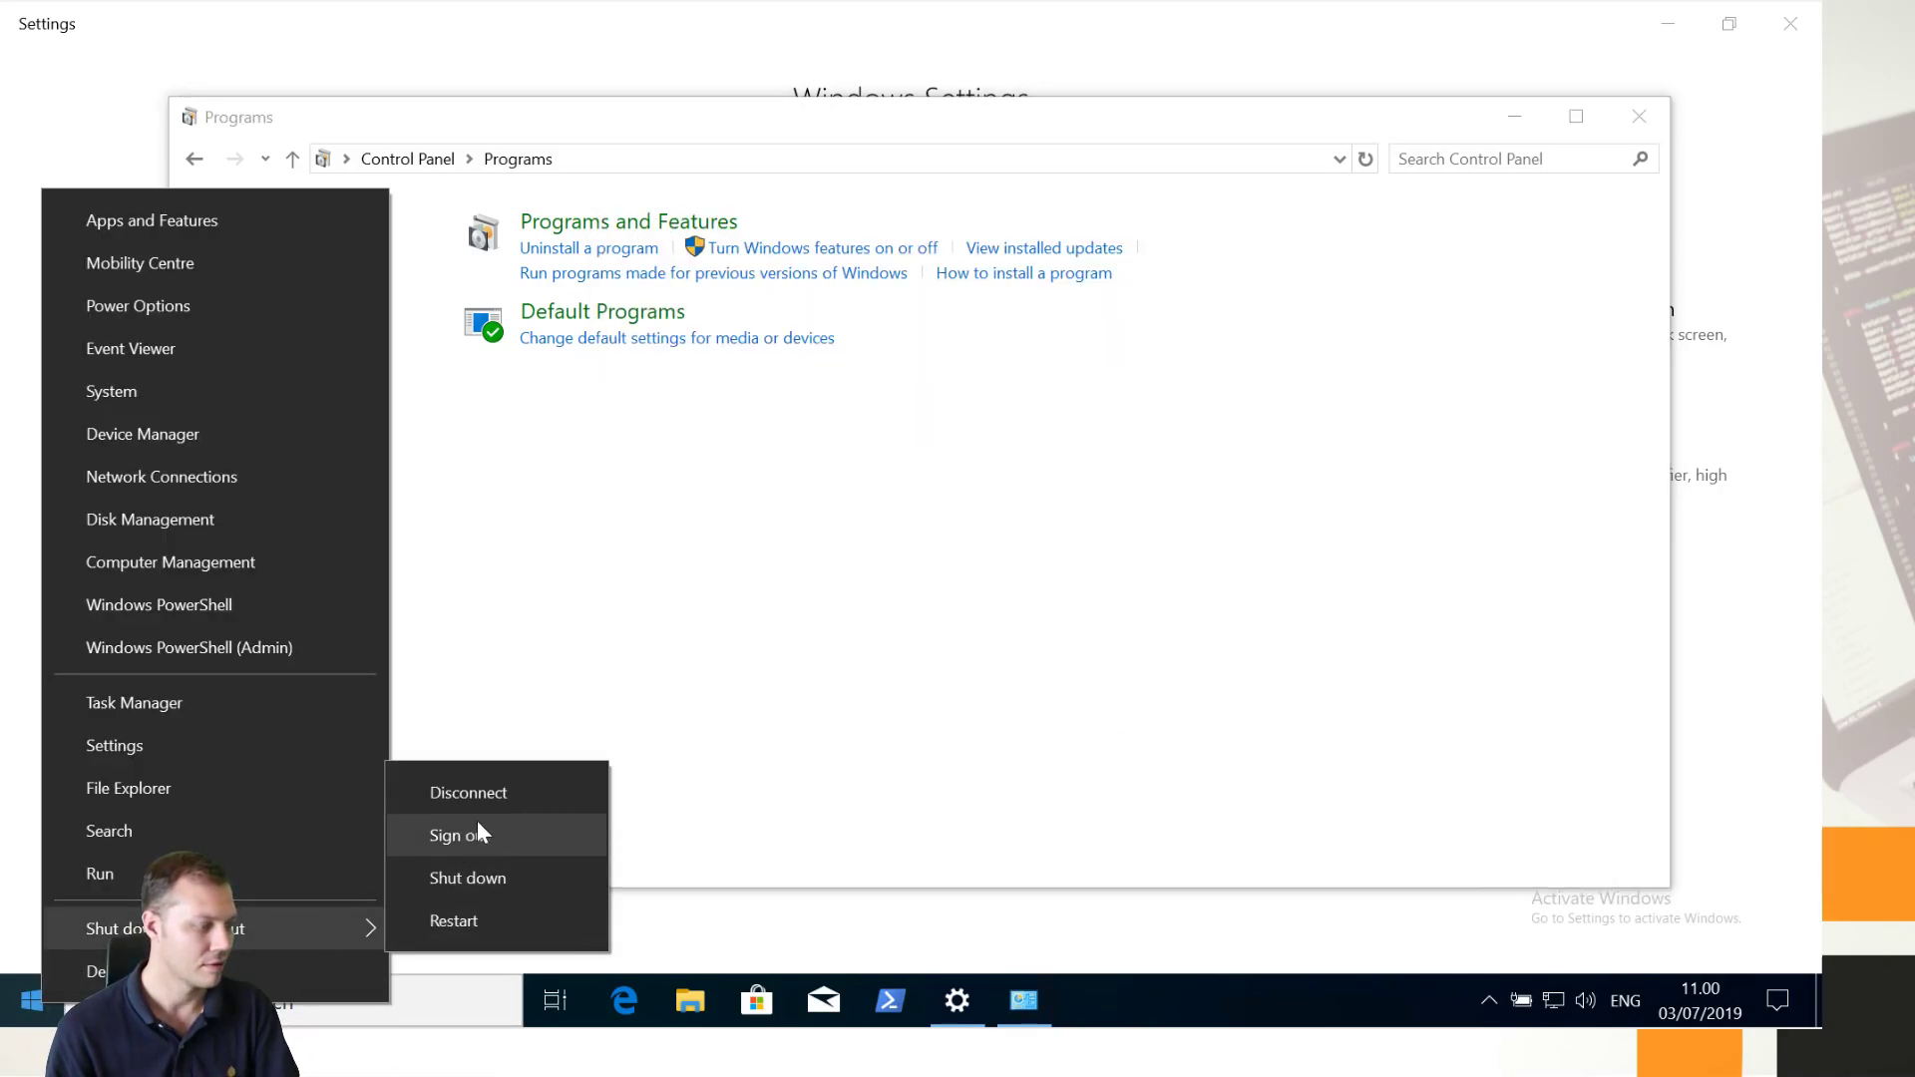
{"action": "left_click", "coordinate": [482, 882]}
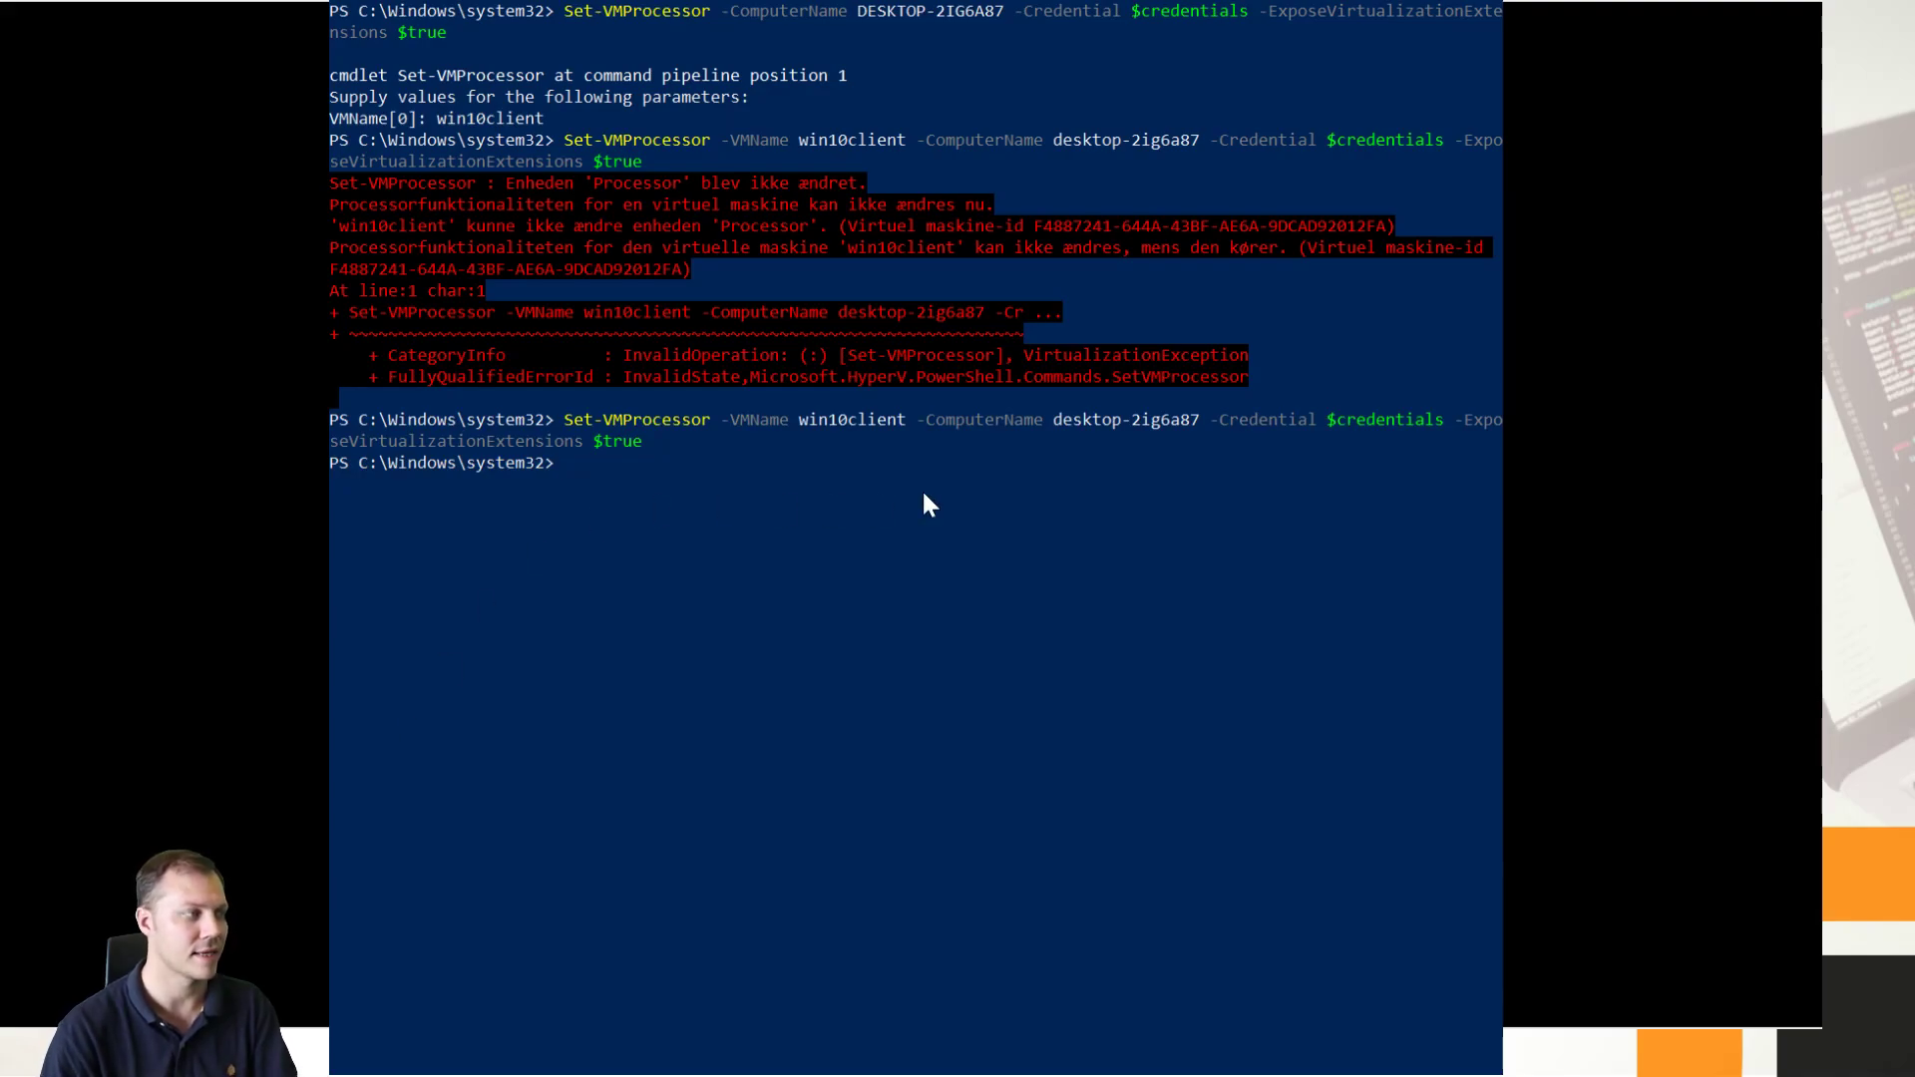
{"action": "key", "text": "Up"}
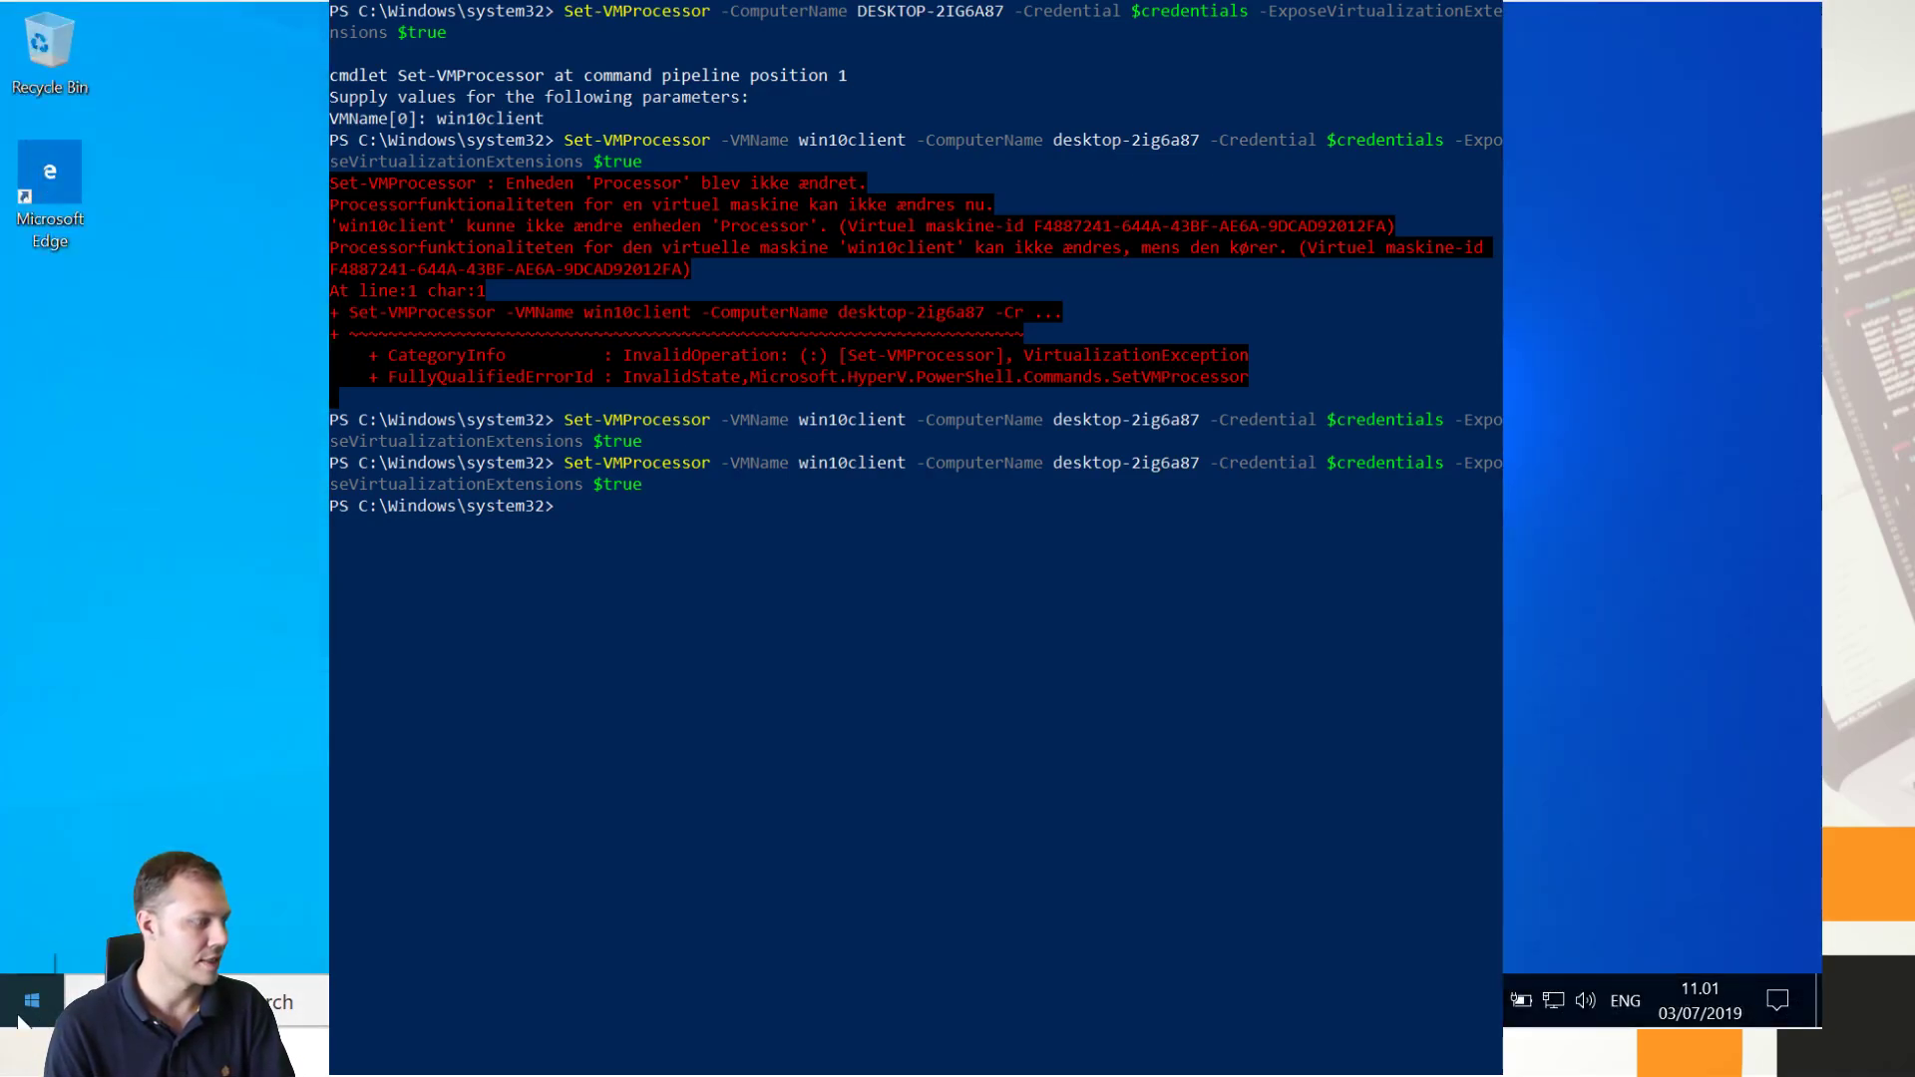
Step: Open the Programs category of Control Panel in the restarted win10client guest
{"action": "key", "text": "super"}
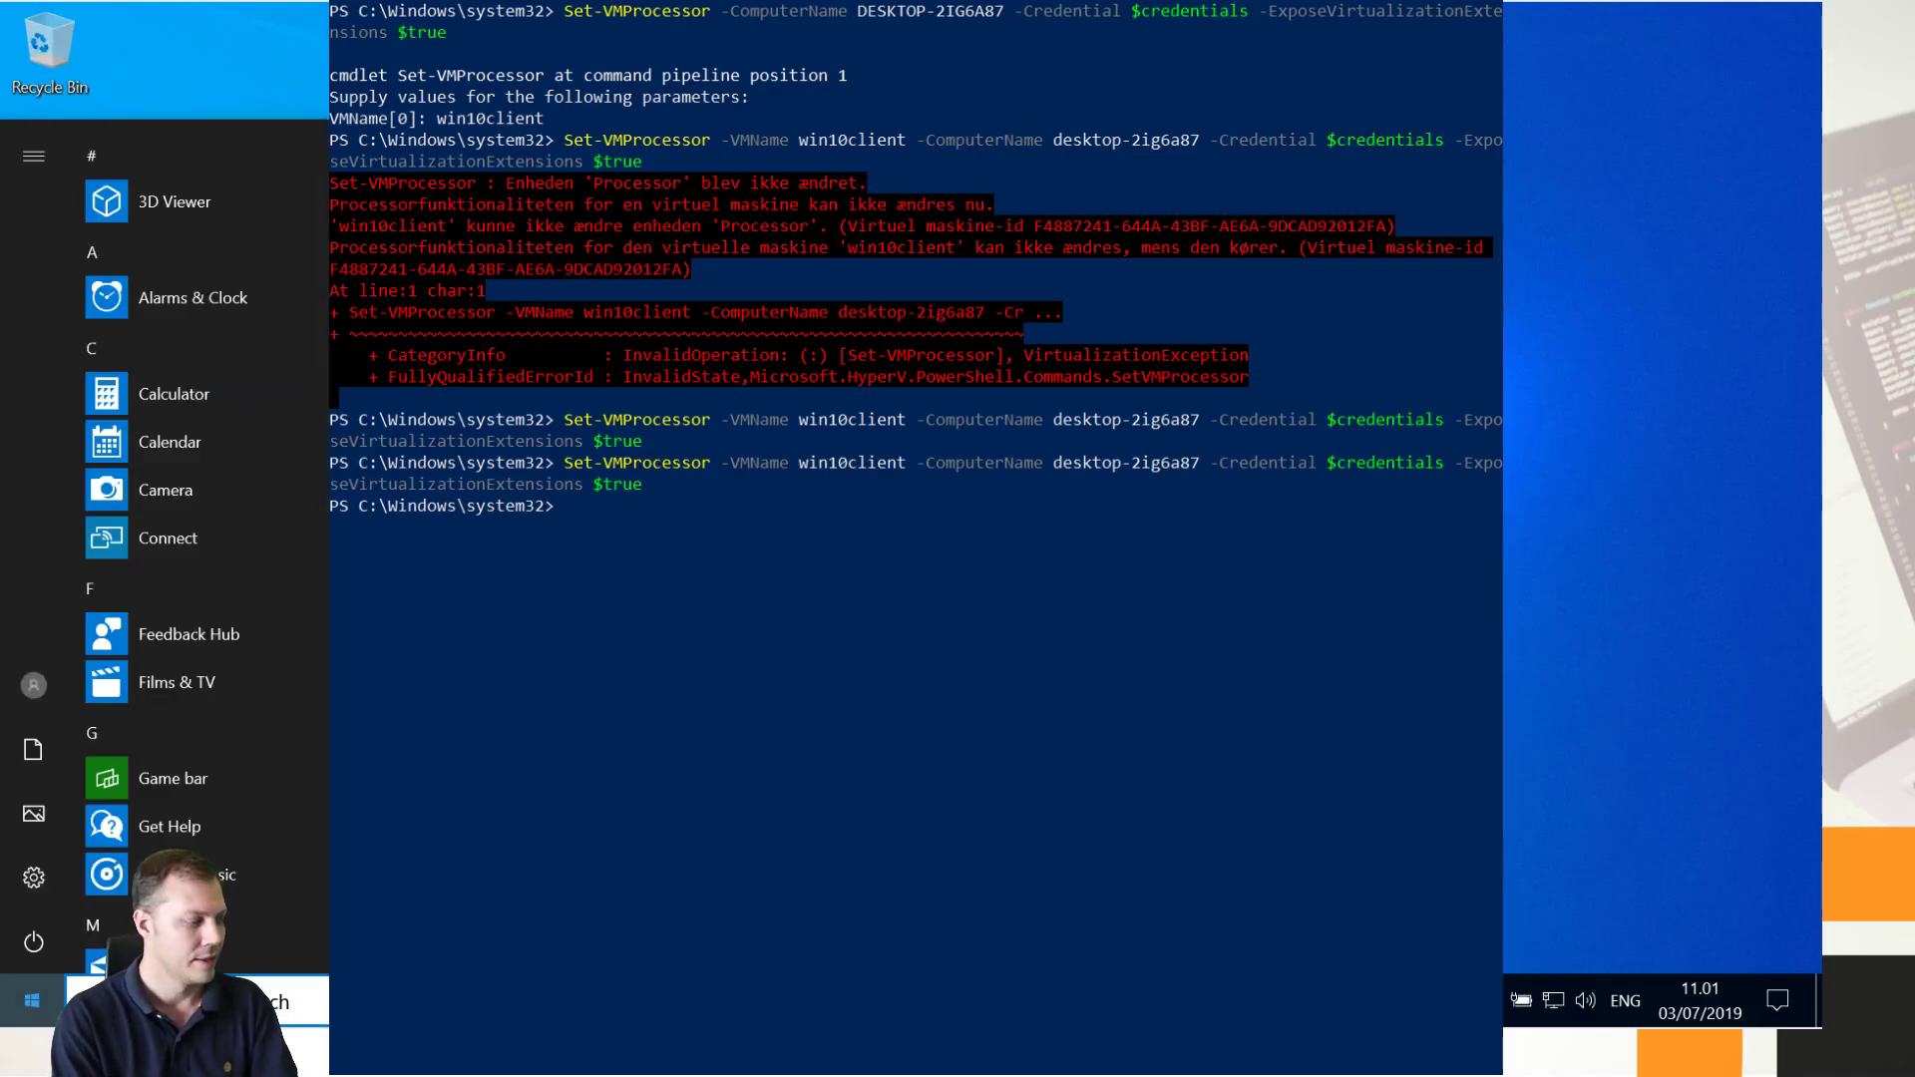
{"action": "type", "text": "t"}
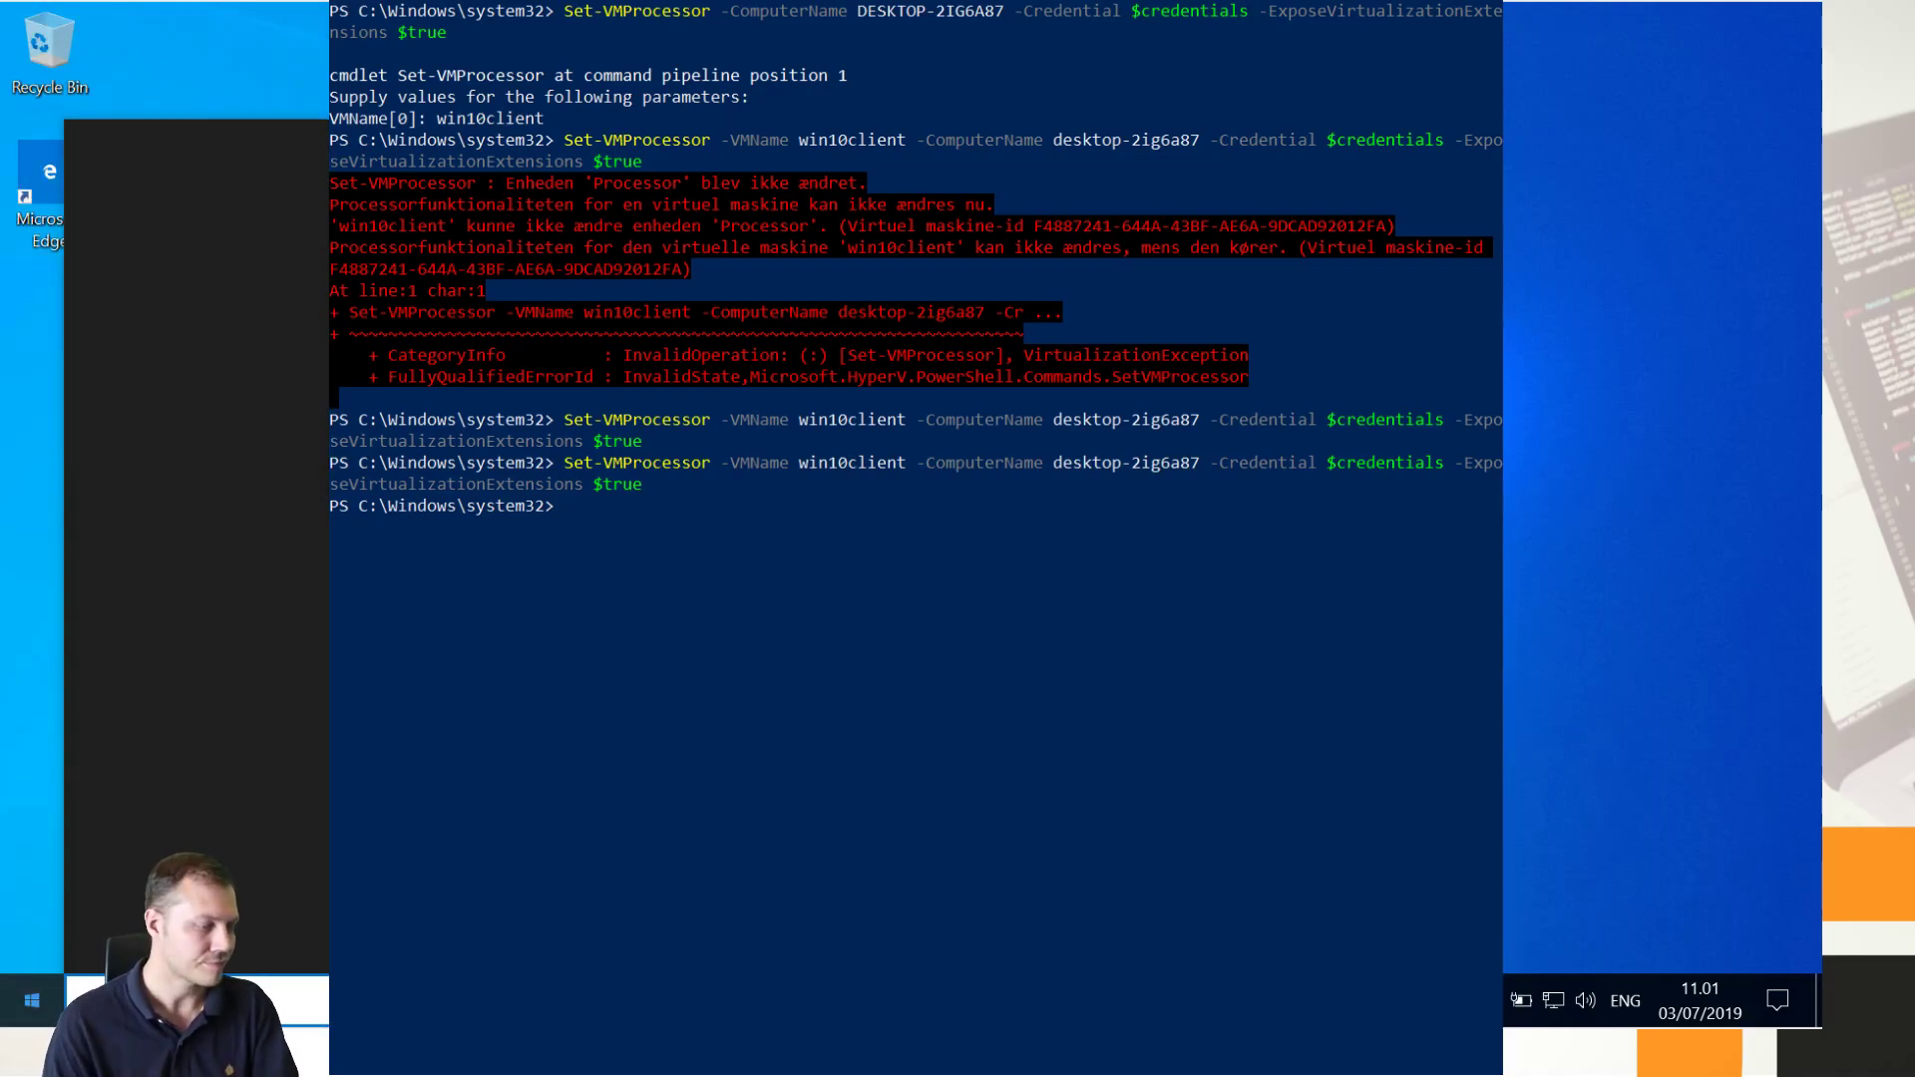
{"action": "key", "text": "Return"}
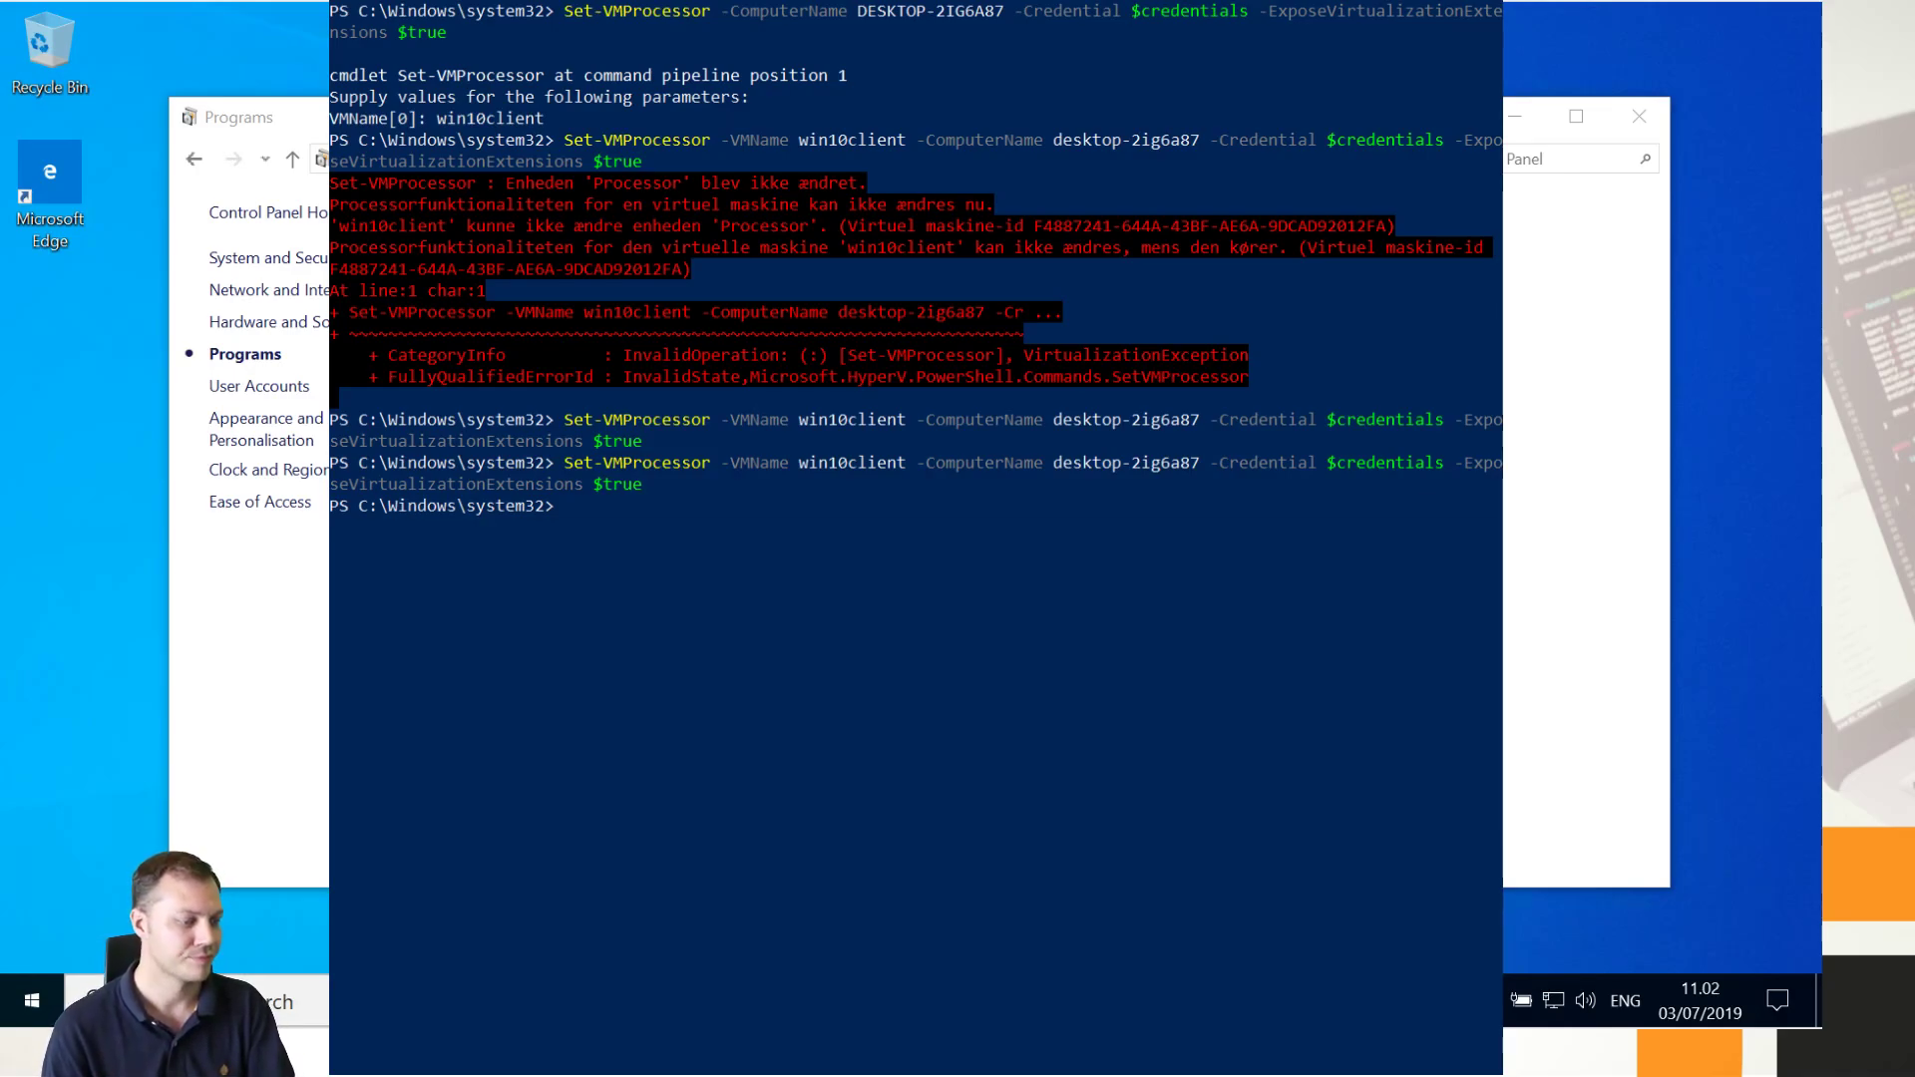
Step: Check the guest's Windows Administrative Tools for Hyper-V Manager
{"action": "left_click", "coordinate": [63, 993]}
{"action": "scroll", "coordinate": [208, 685], "scroll_direction": "down", "scroll_amount": 15}
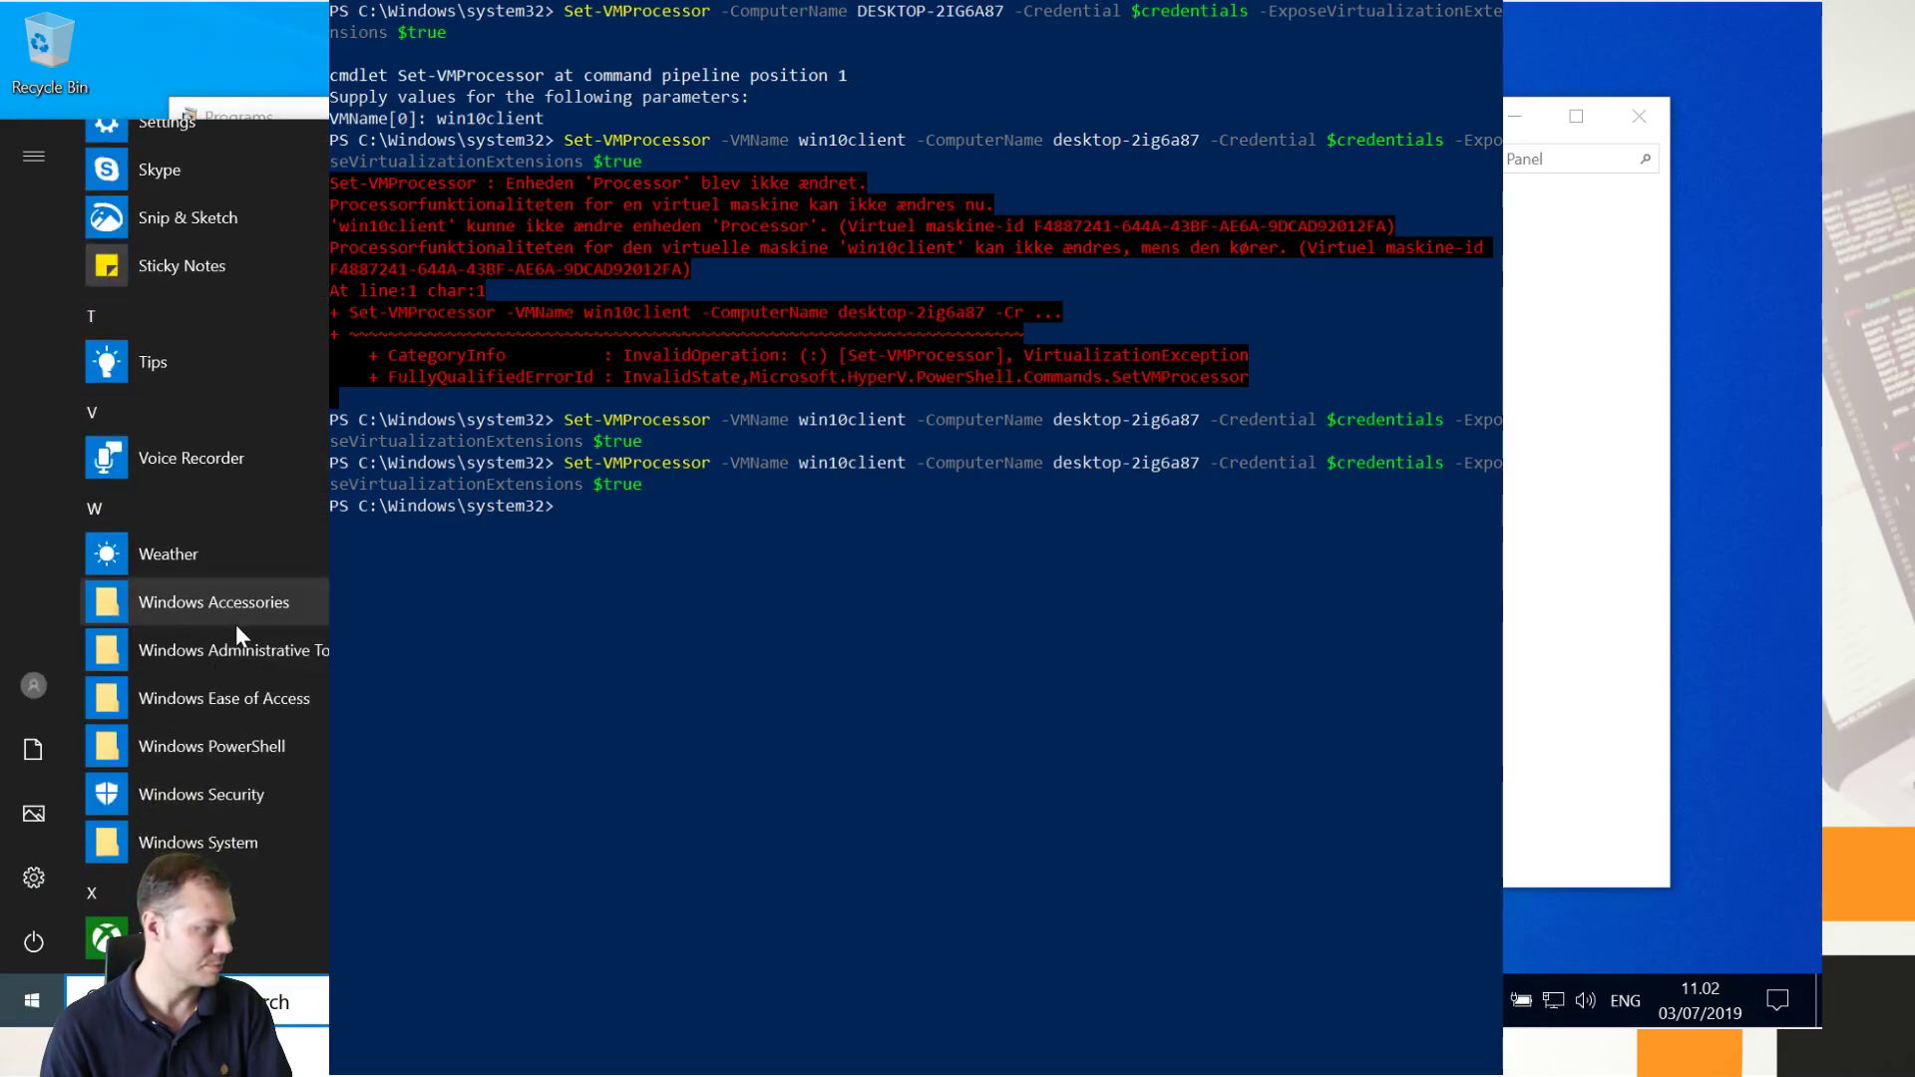
{"action": "left_click", "coordinate": [233, 649]}
{"action": "scroll", "coordinate": [229, 699], "scroll_direction": "down", "scroll_amount": 3}
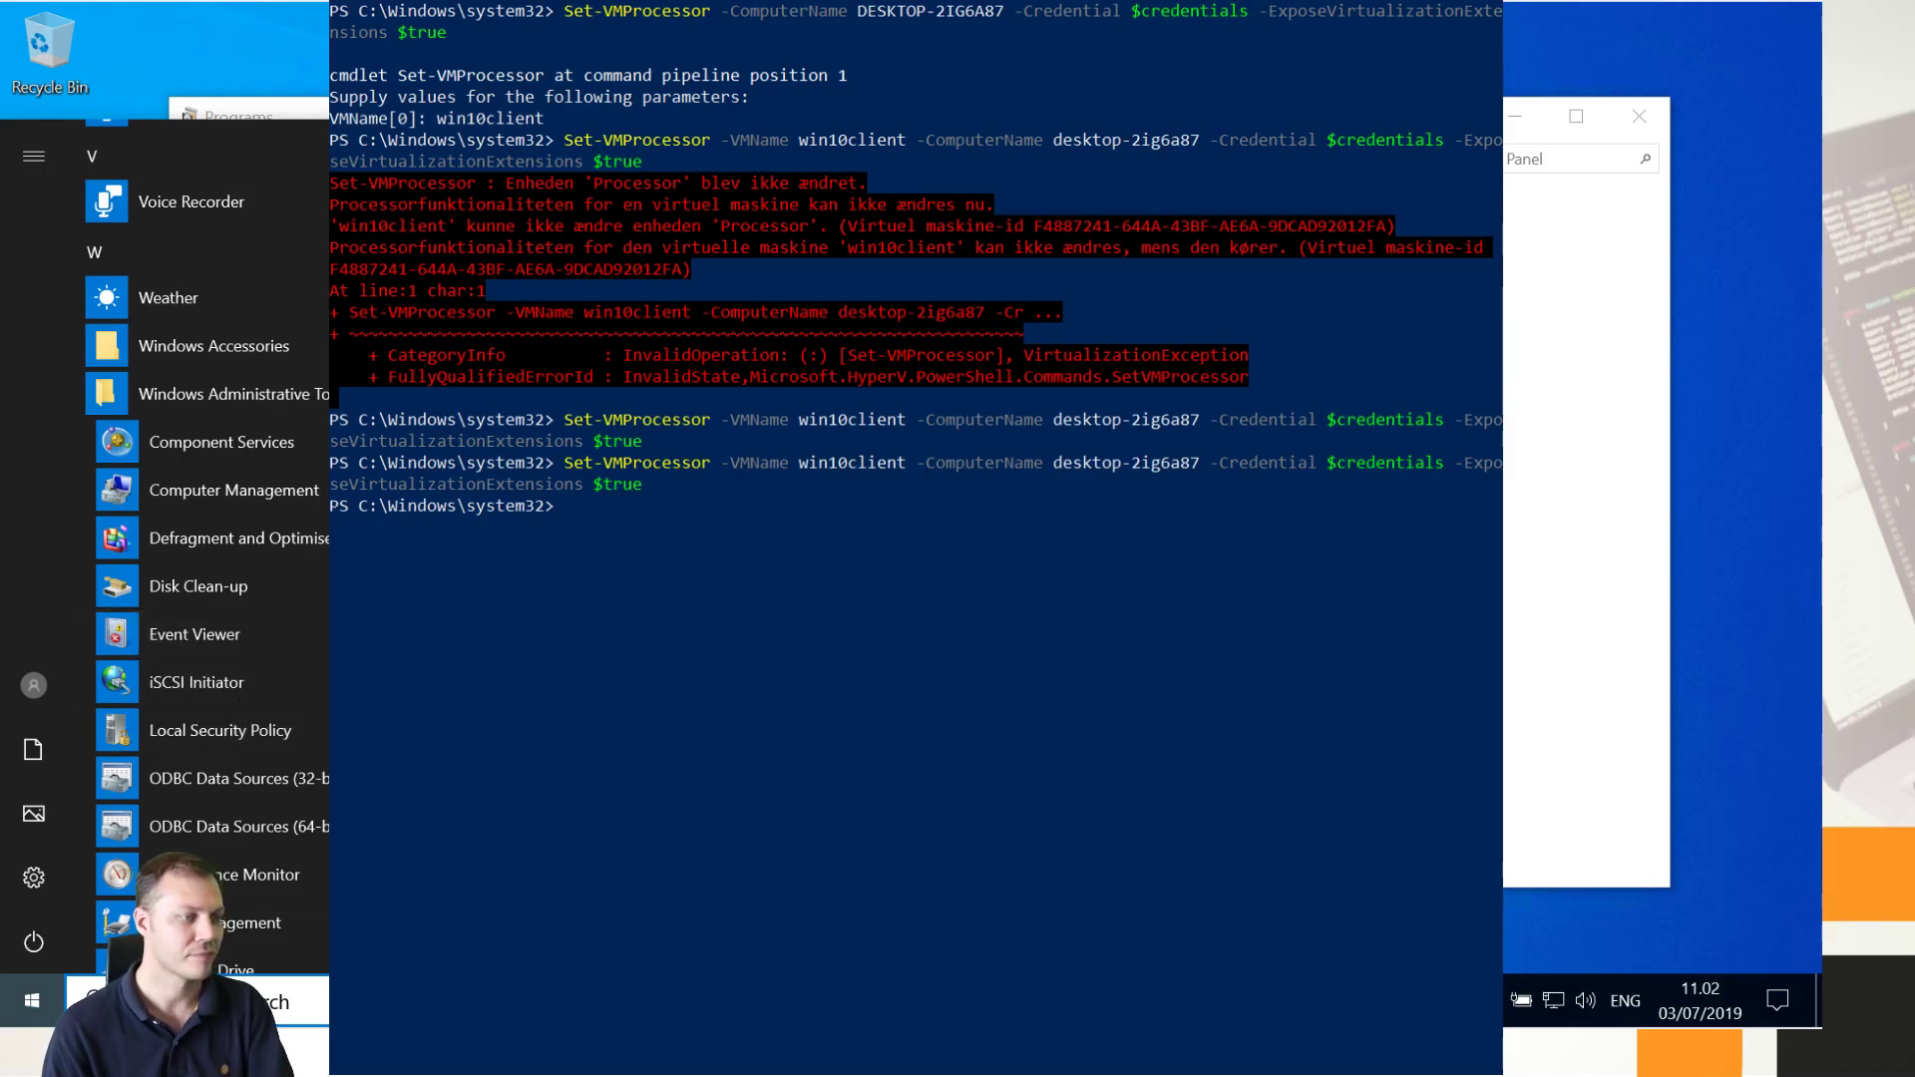
{"action": "left_click", "coordinate": [1147, 559]}
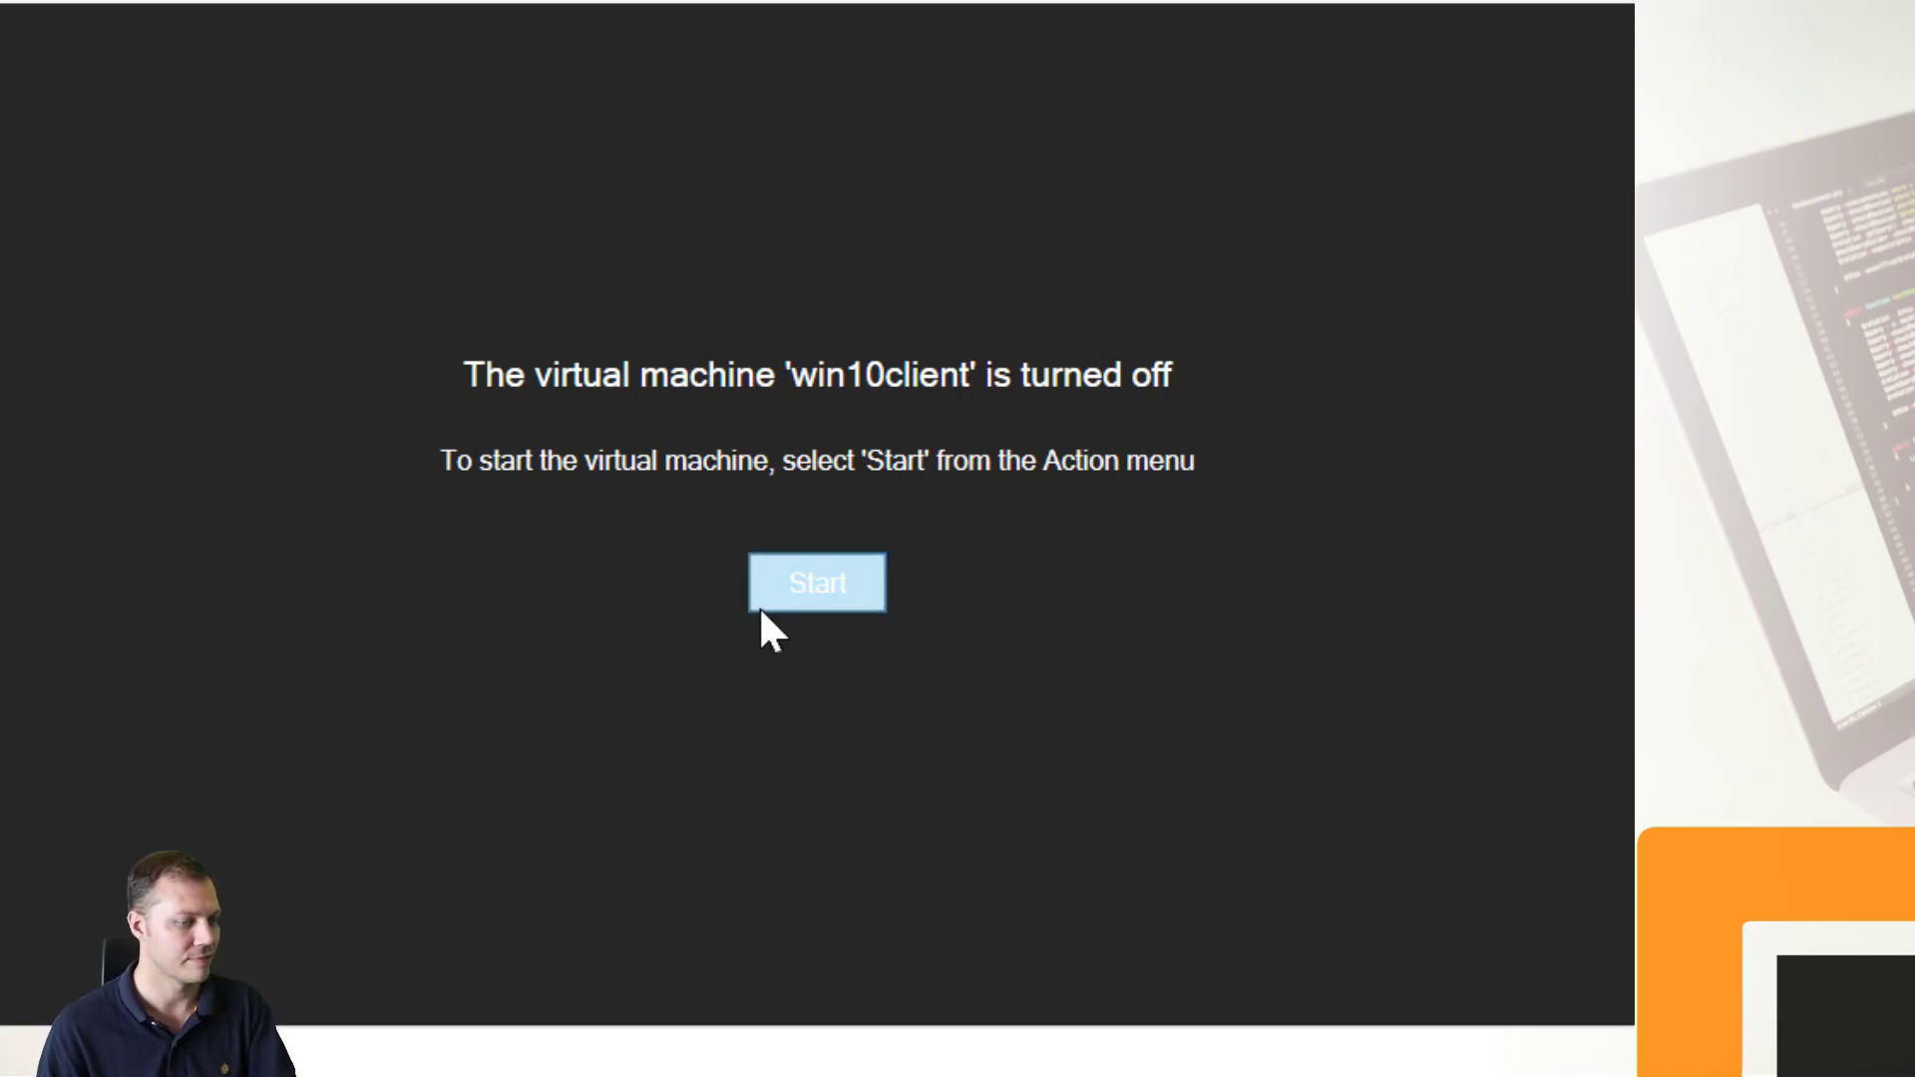
Step: Start the turned-off win10client virtual machine and sign in by entering the account password
{"action": "left_click", "coordinate": [760, 609]}
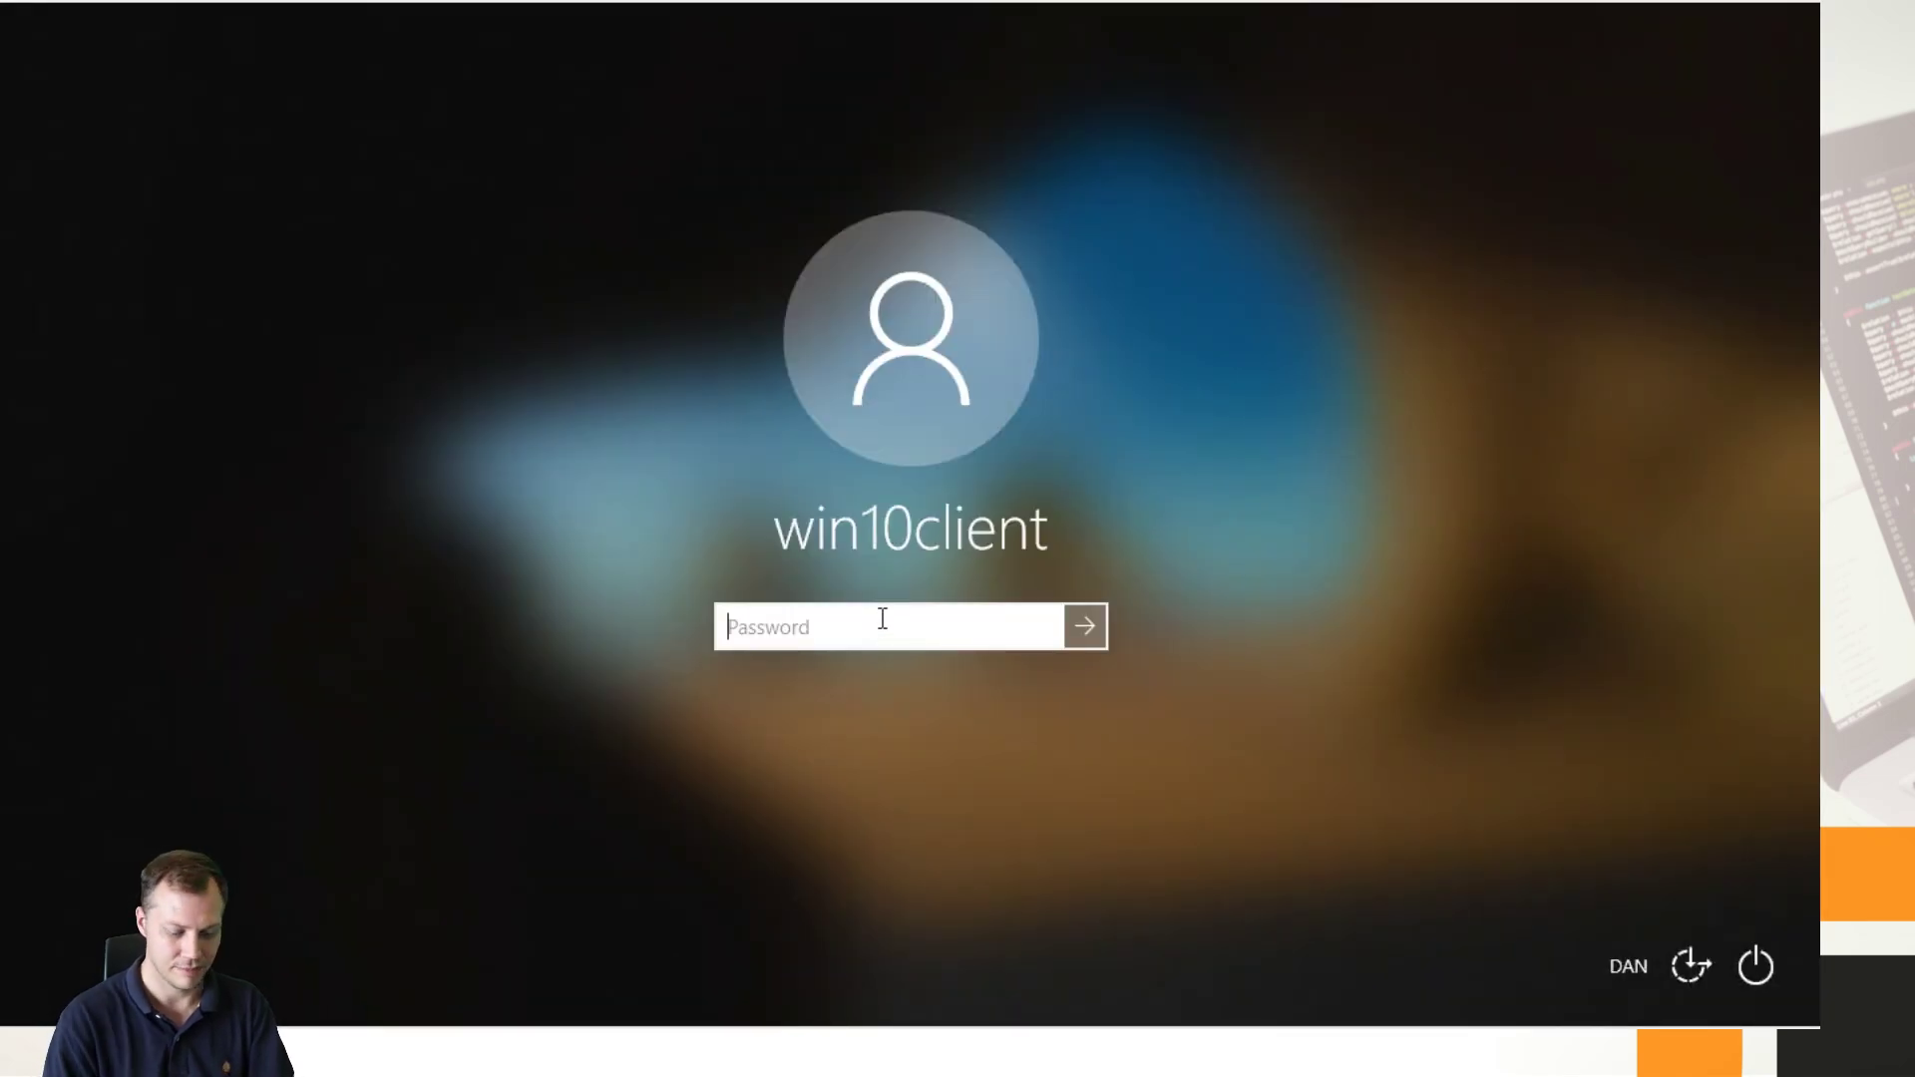
{"action": "type", "text": "••"}
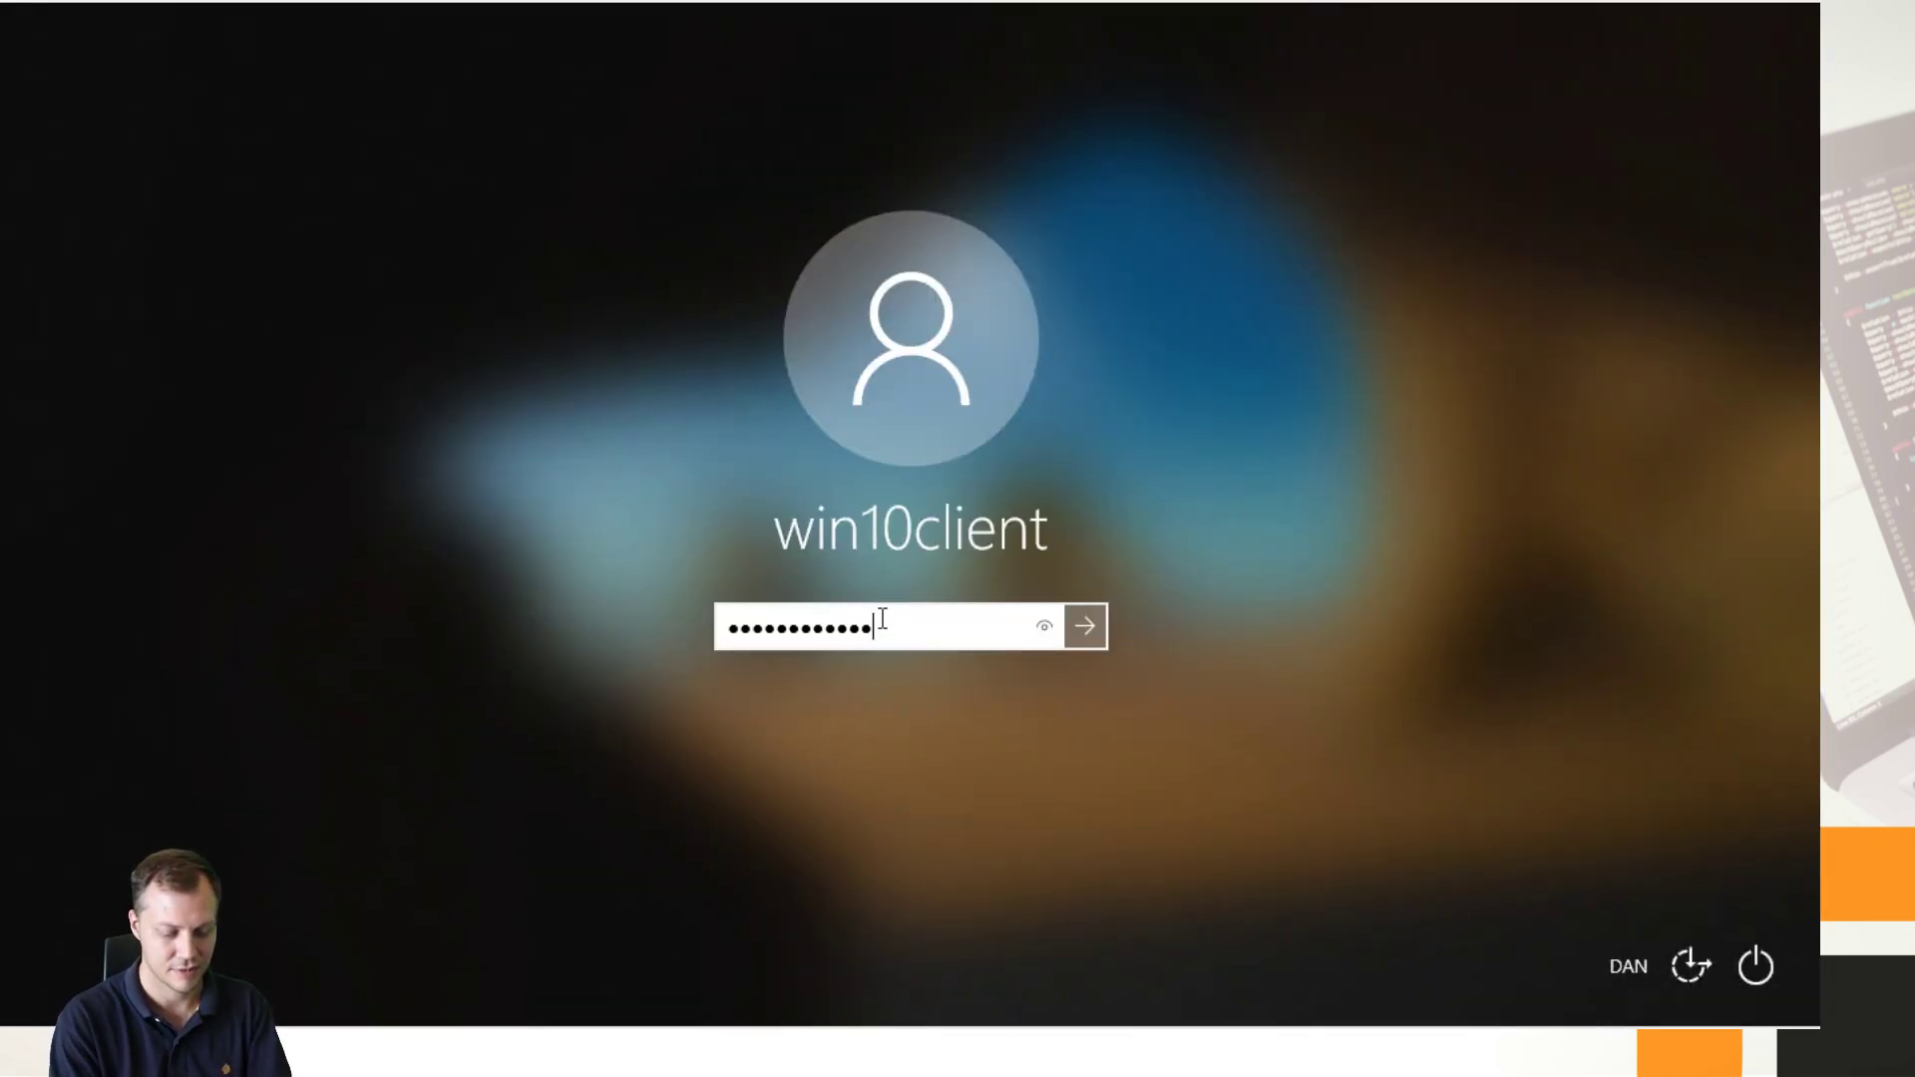
{"action": "key", "text": "Return"}
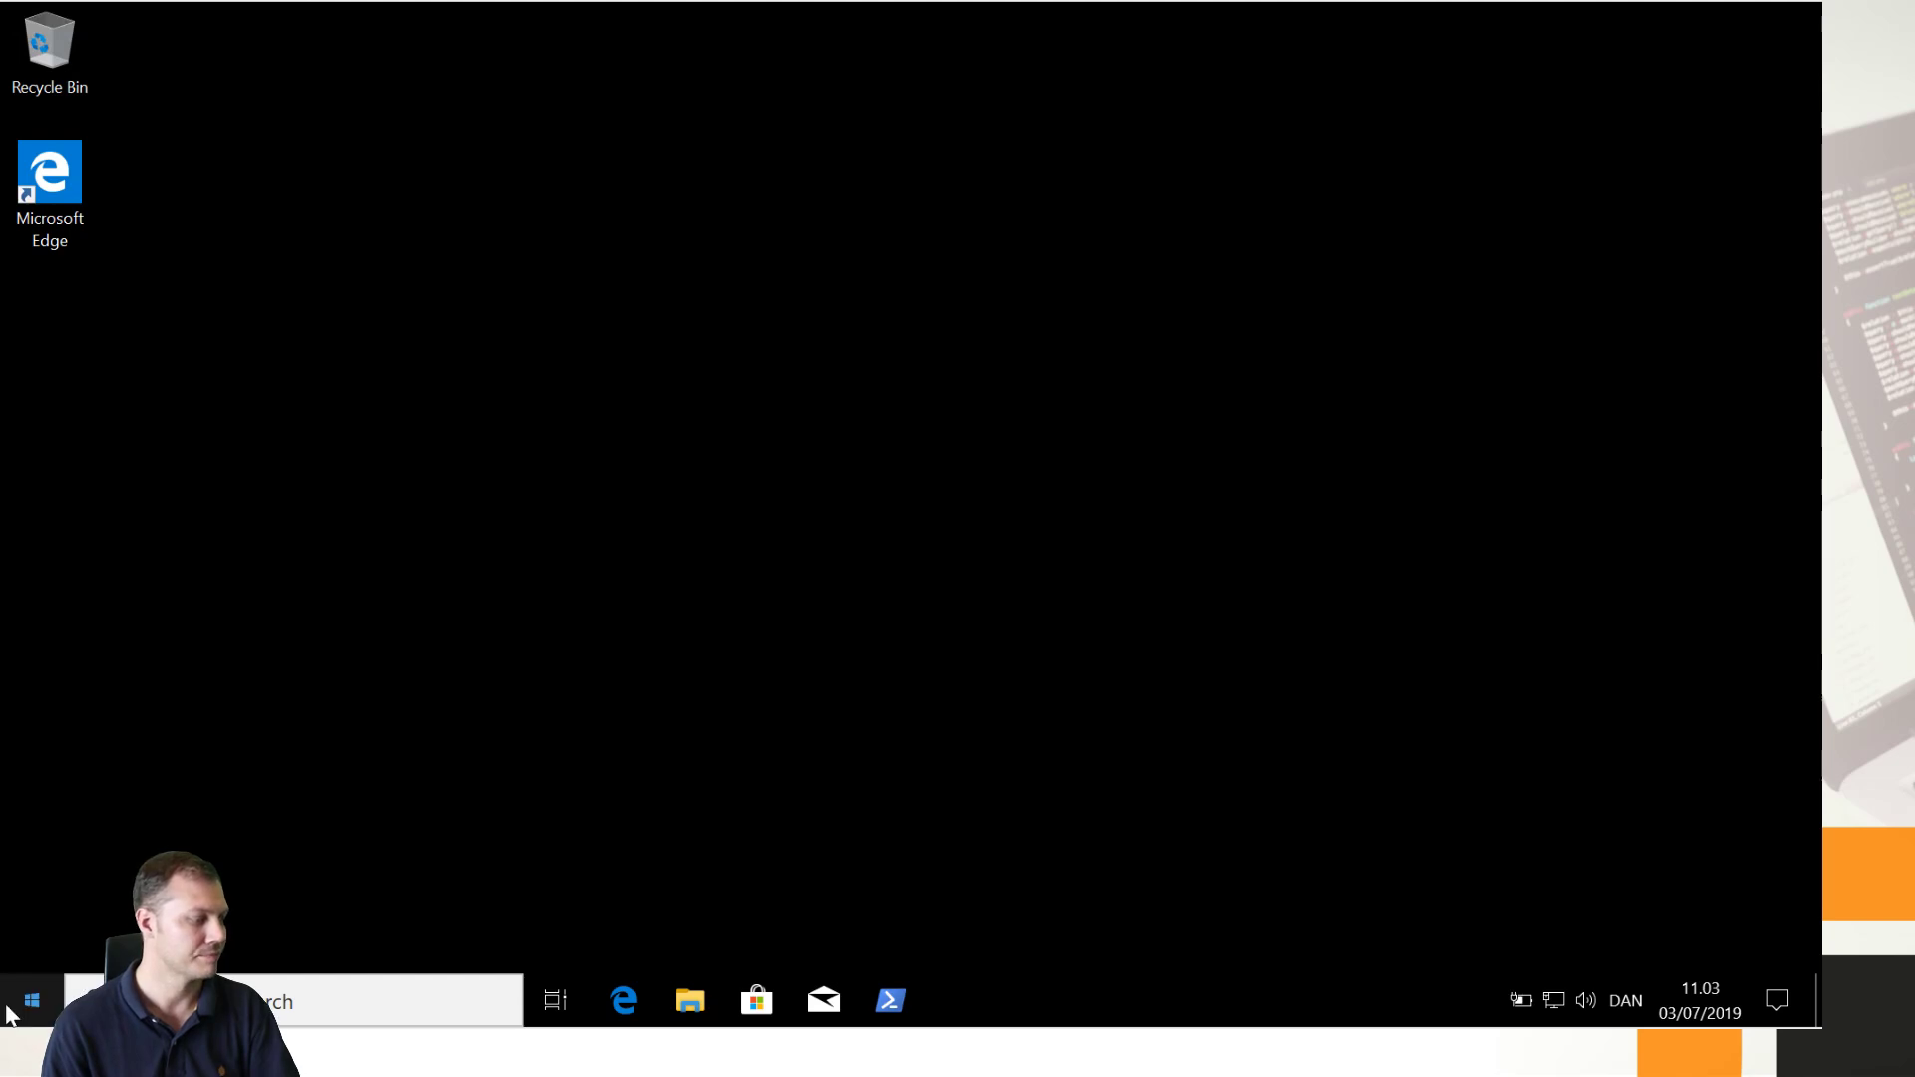
Step: Open the Windows features dialog from the Programs category of Control Panel in the win10client guest
{"action": "right_click", "coordinate": [17, 1017]}
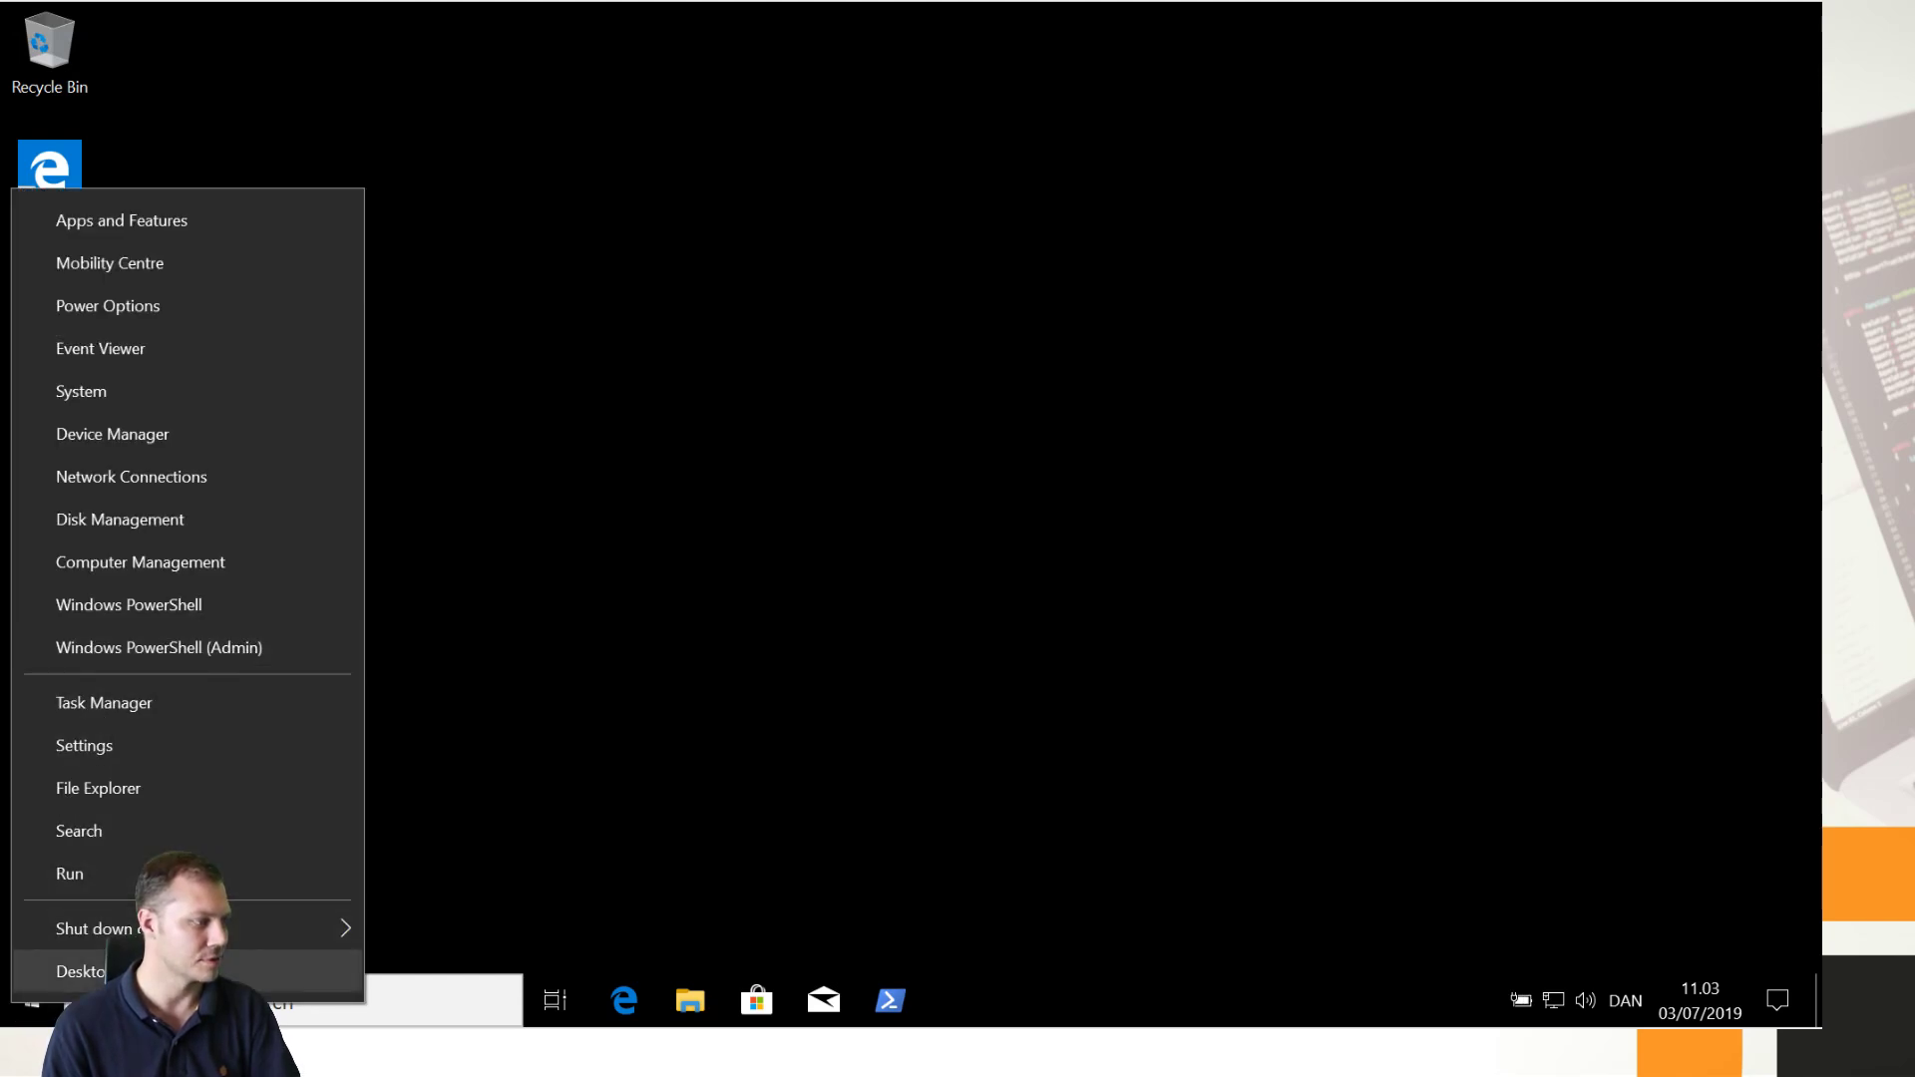
{"action": "left_click", "coordinate": [20, 1025]}
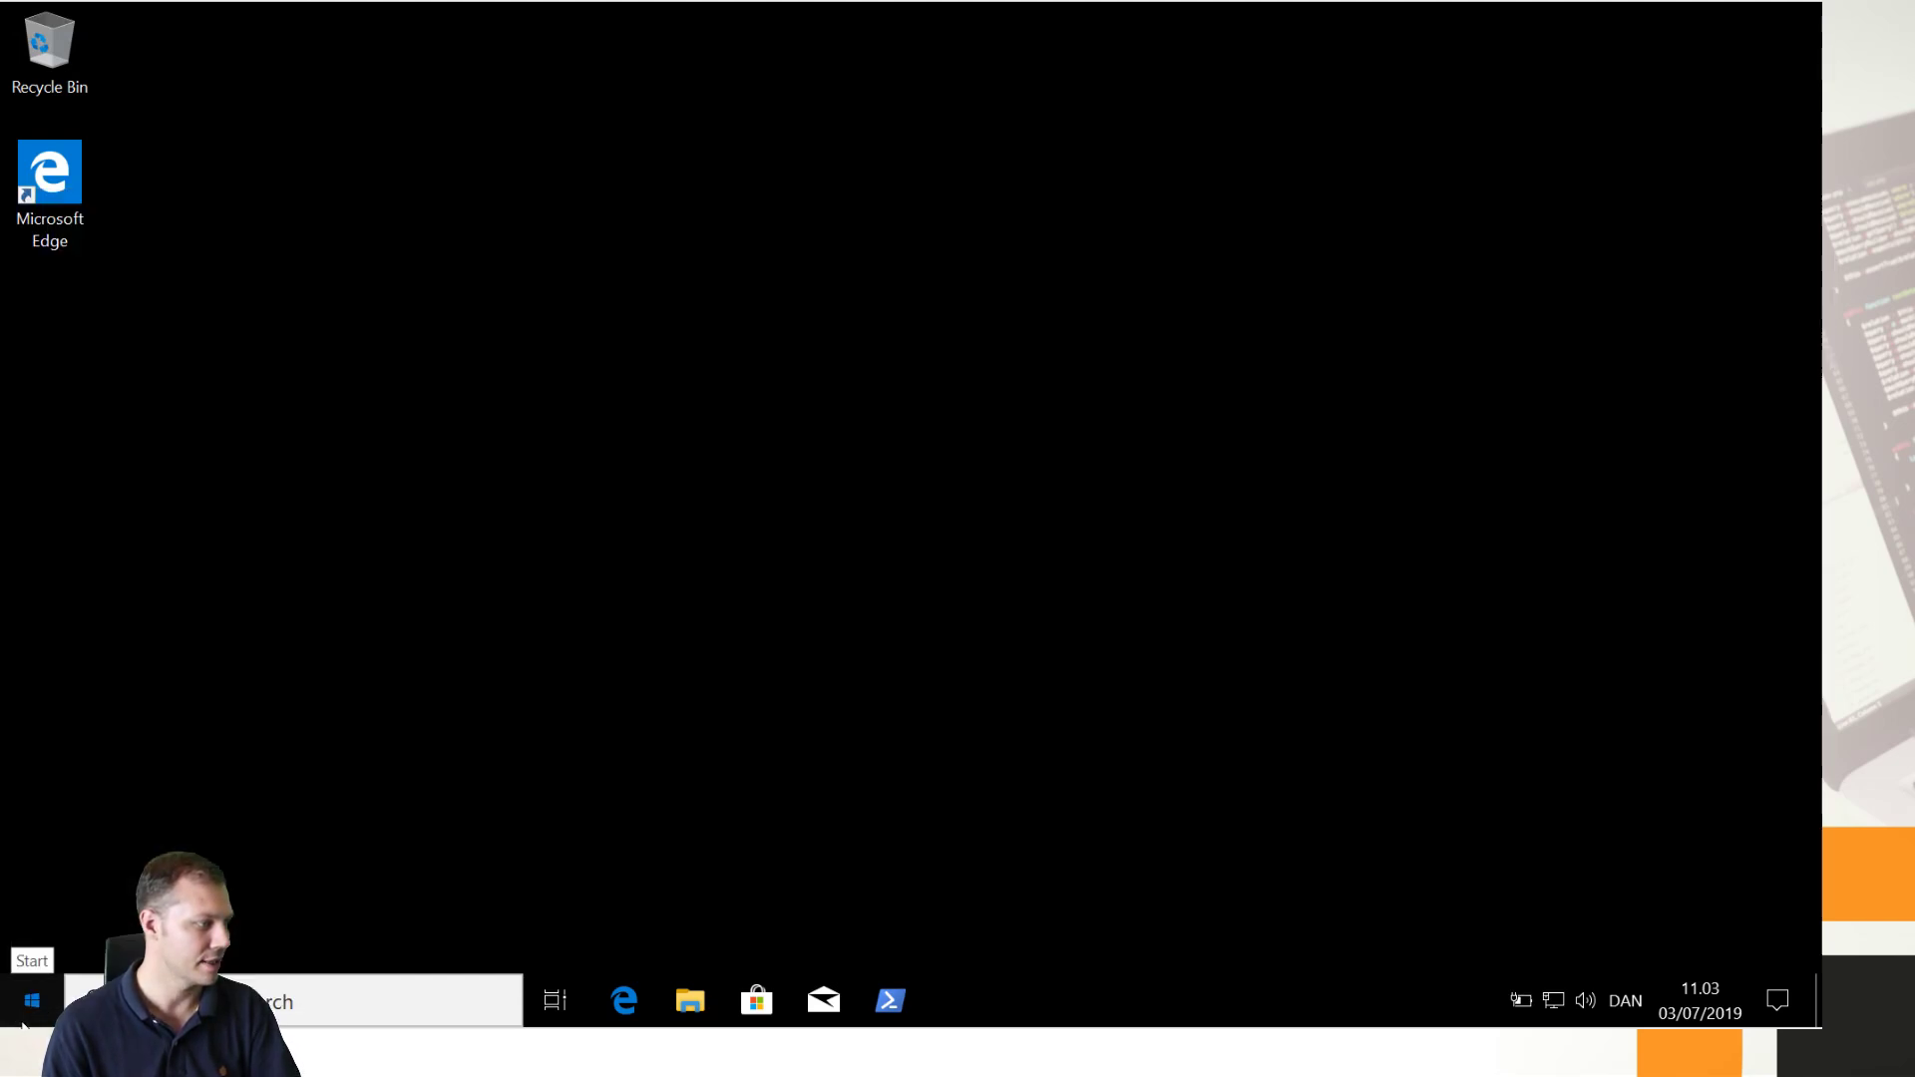
{"action": "type", "text": "pcontrol.e"}
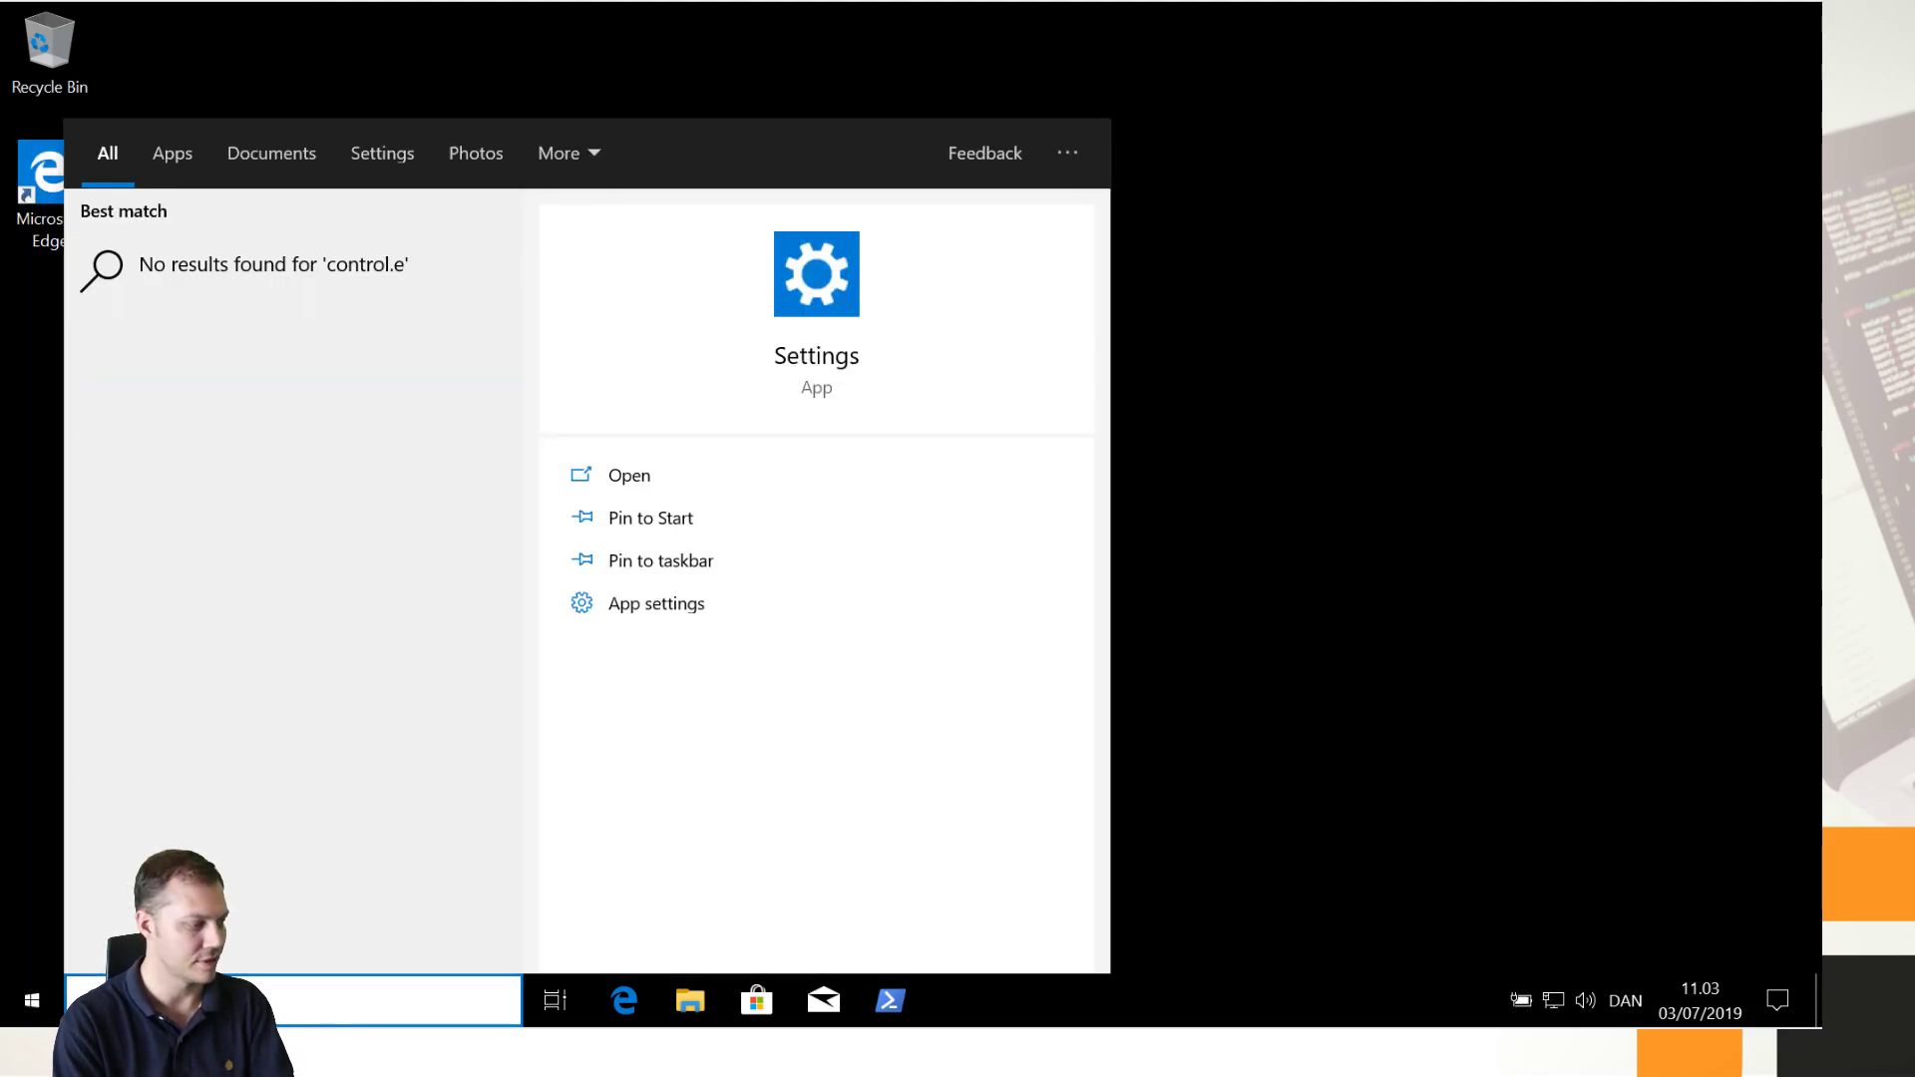
{"action": "key", "text": "Return"}
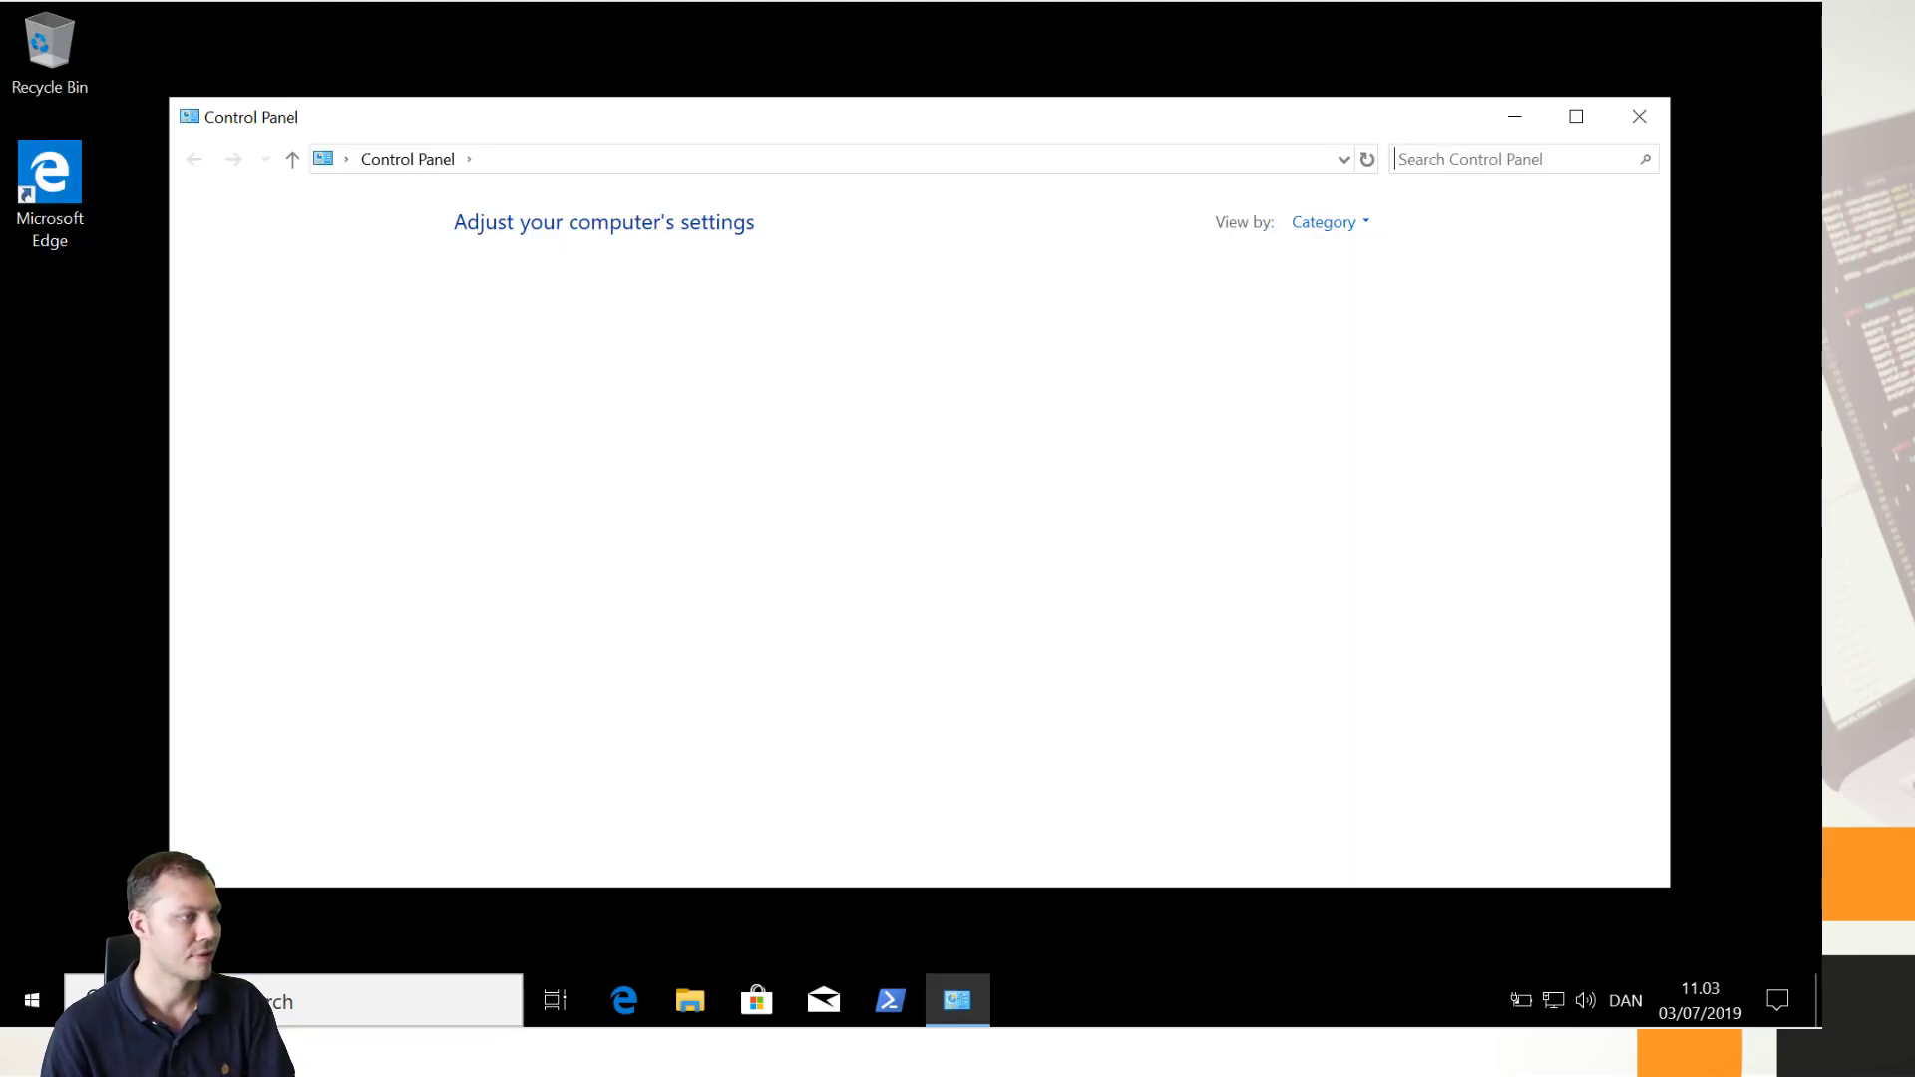
{"action": "left_click", "coordinate": [575, 608]}
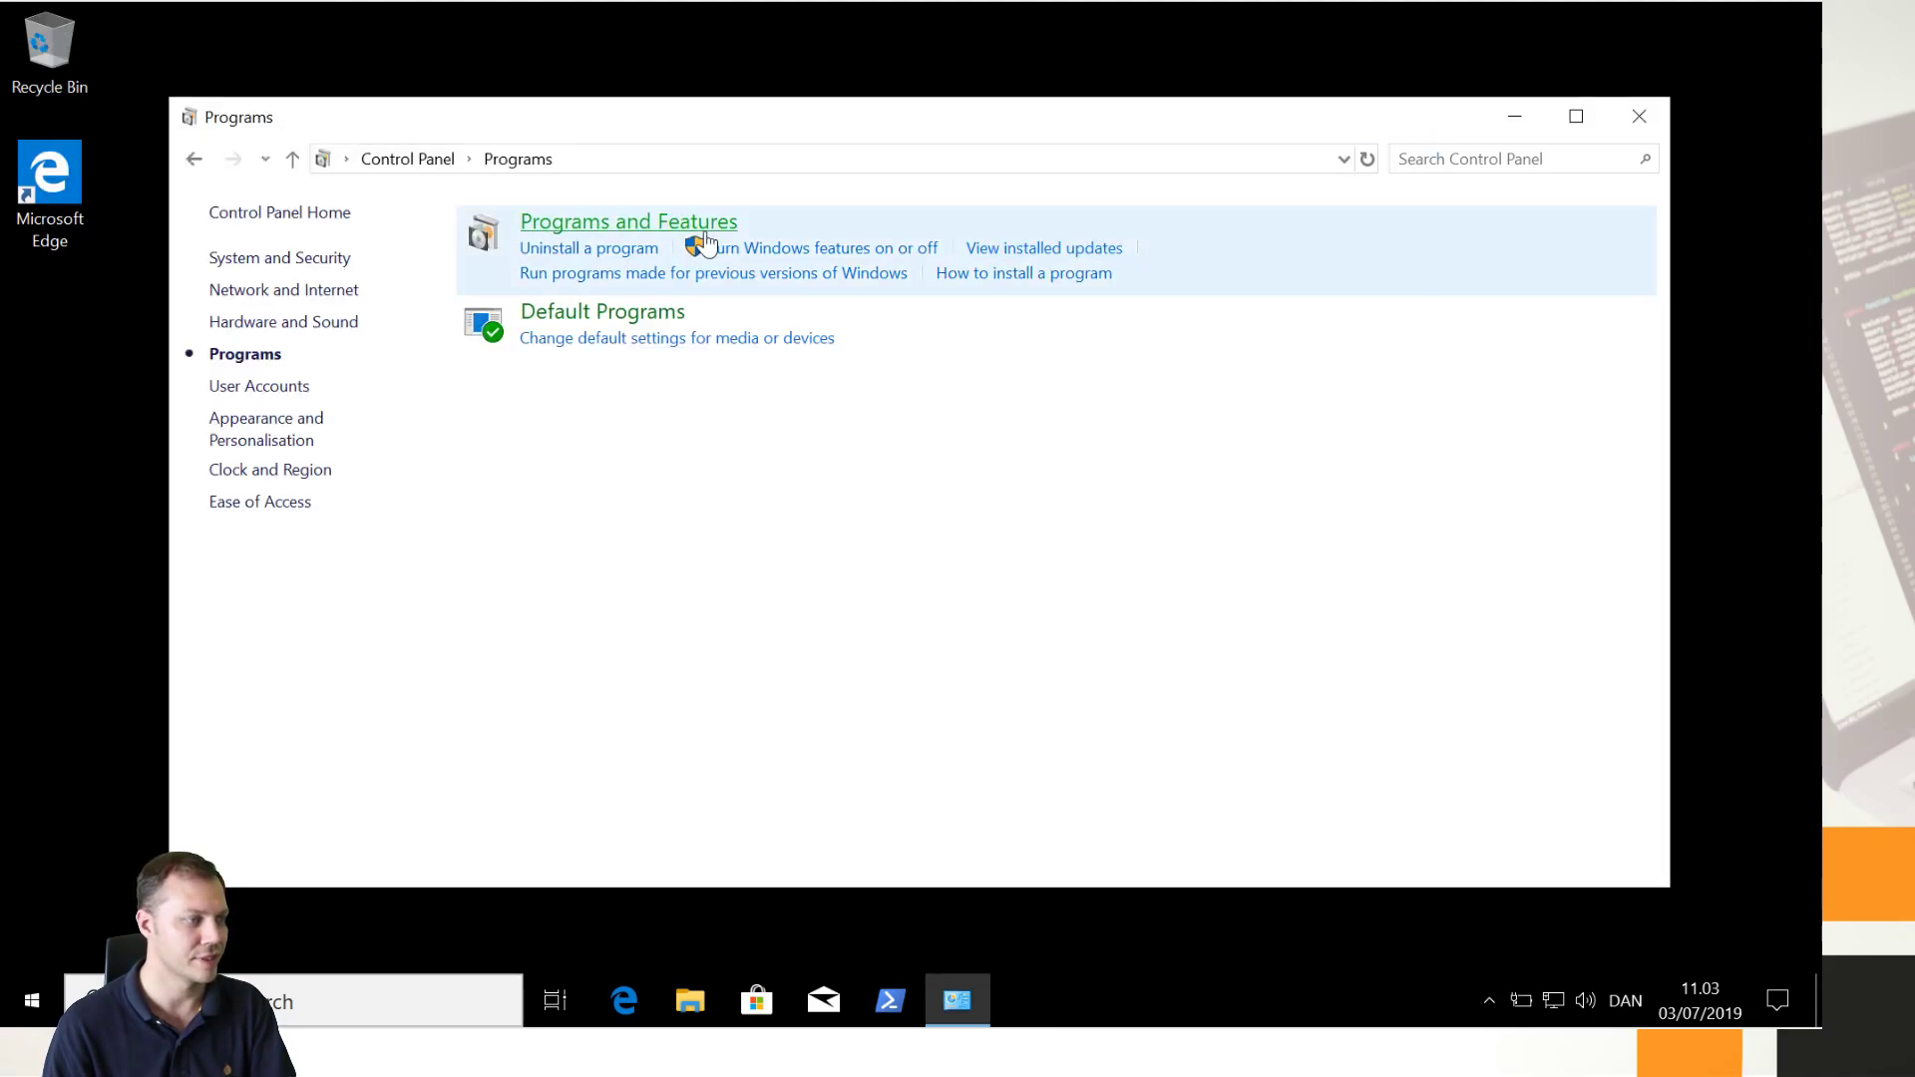
{"action": "left_click", "coordinate": [786, 249]}
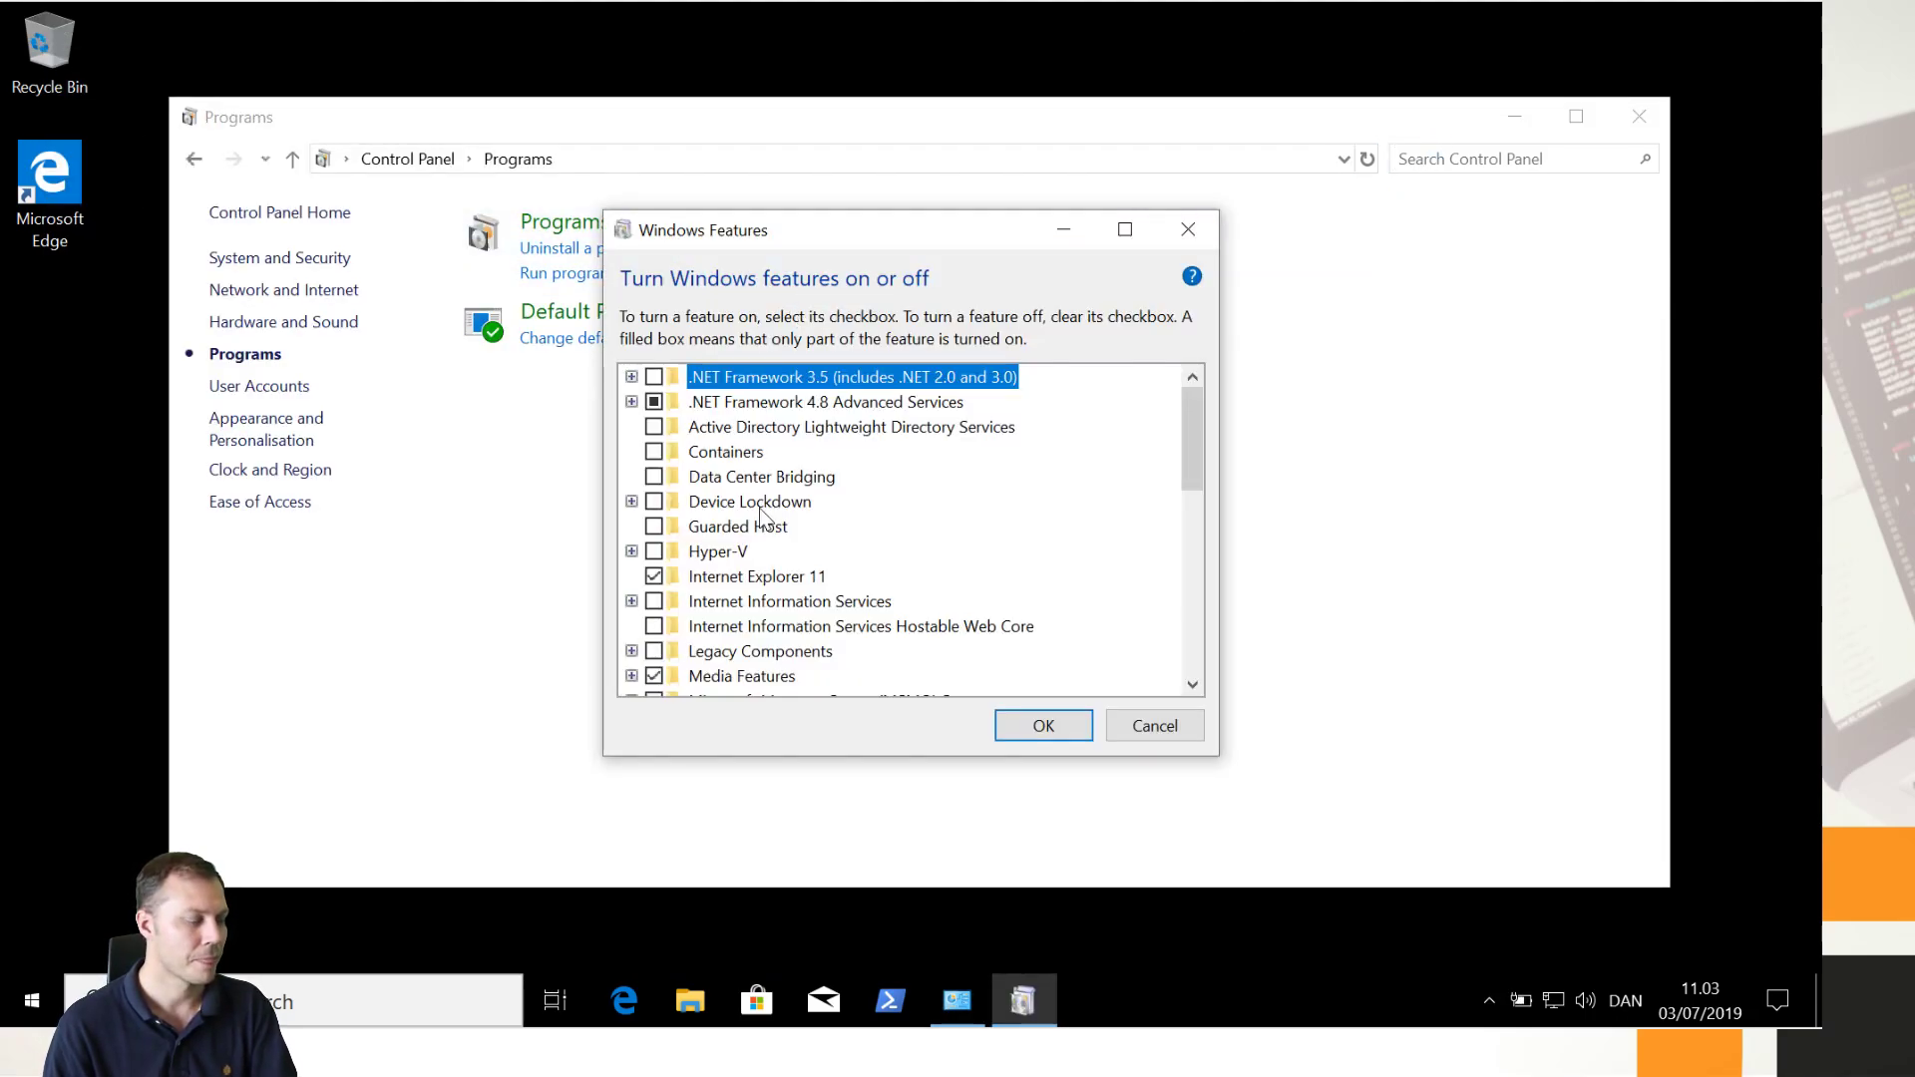
Step: Turn on the whole Hyper-V feature, including Hyper-V Management Tools and Hyper-V Platform, and apply the change
{"action": "left_click", "coordinate": [631, 551]}
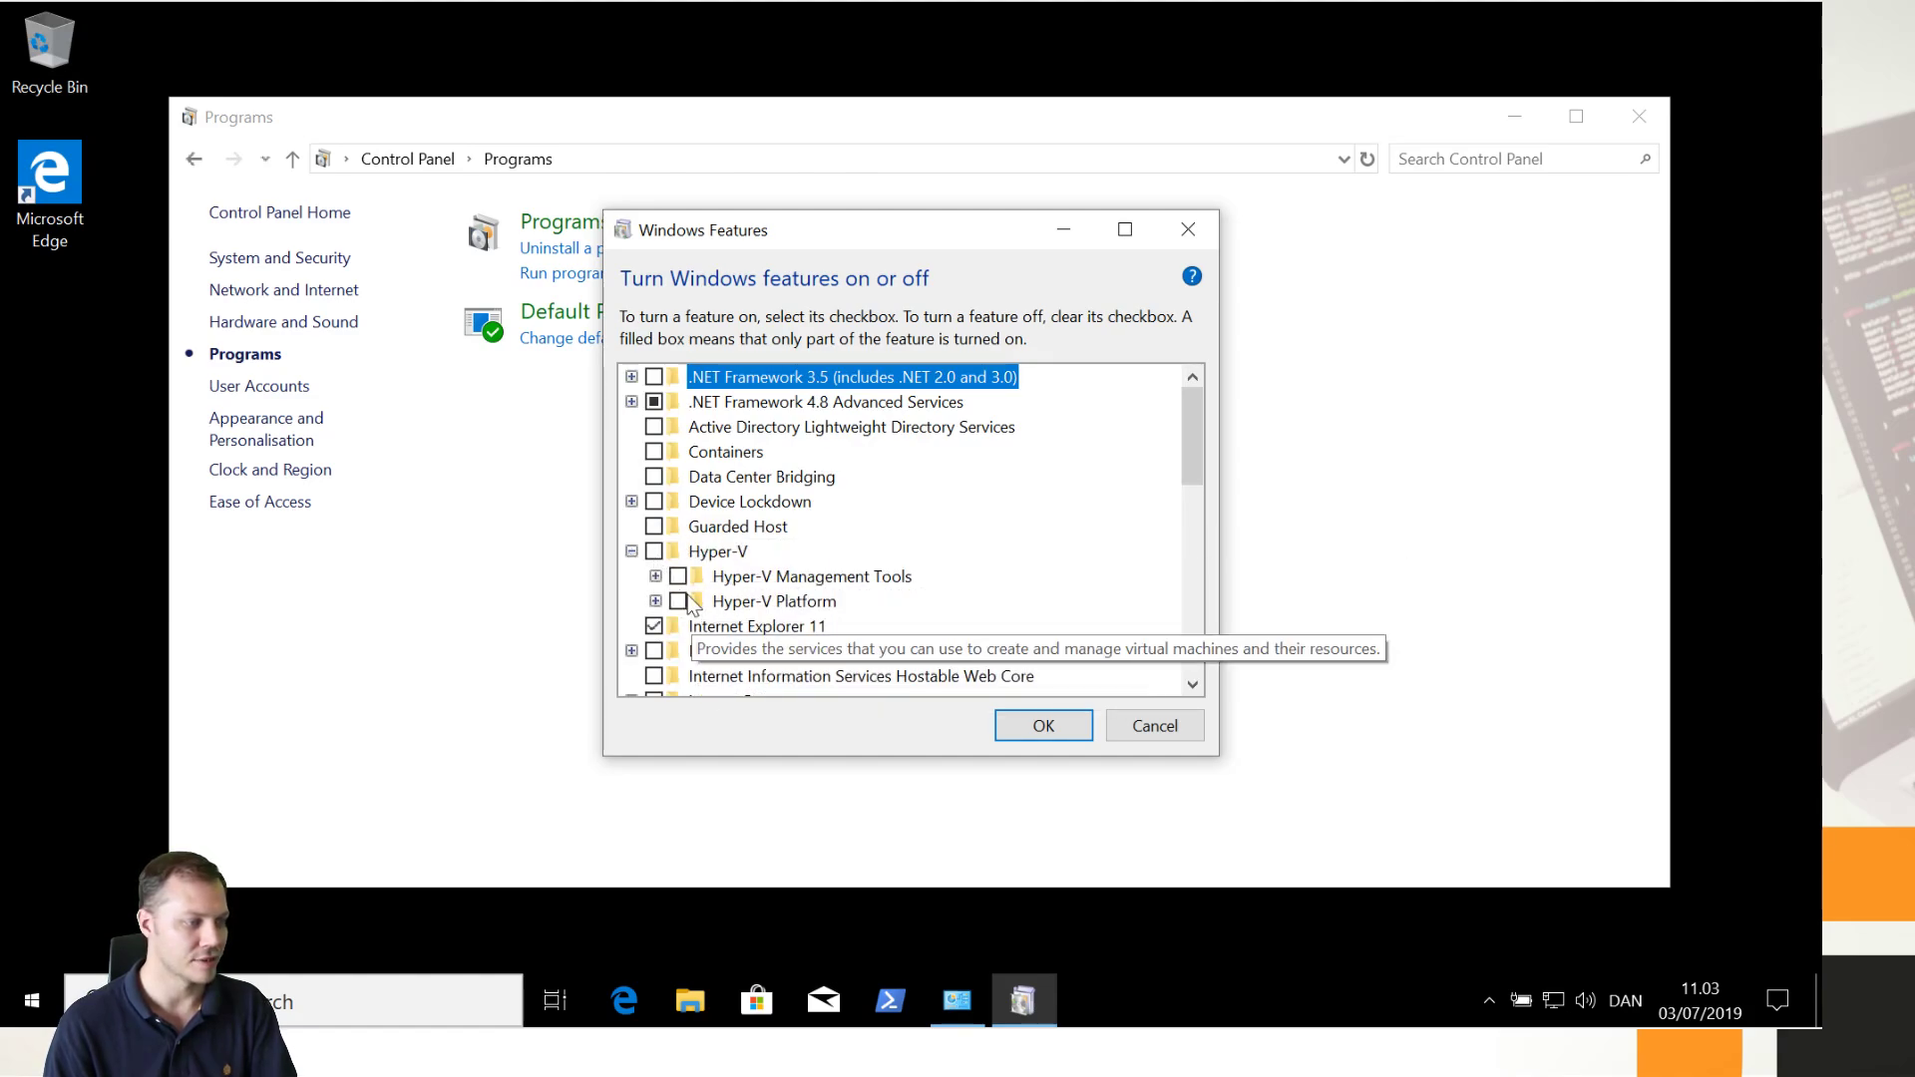
{"action": "left_click", "coordinate": [654, 550]}
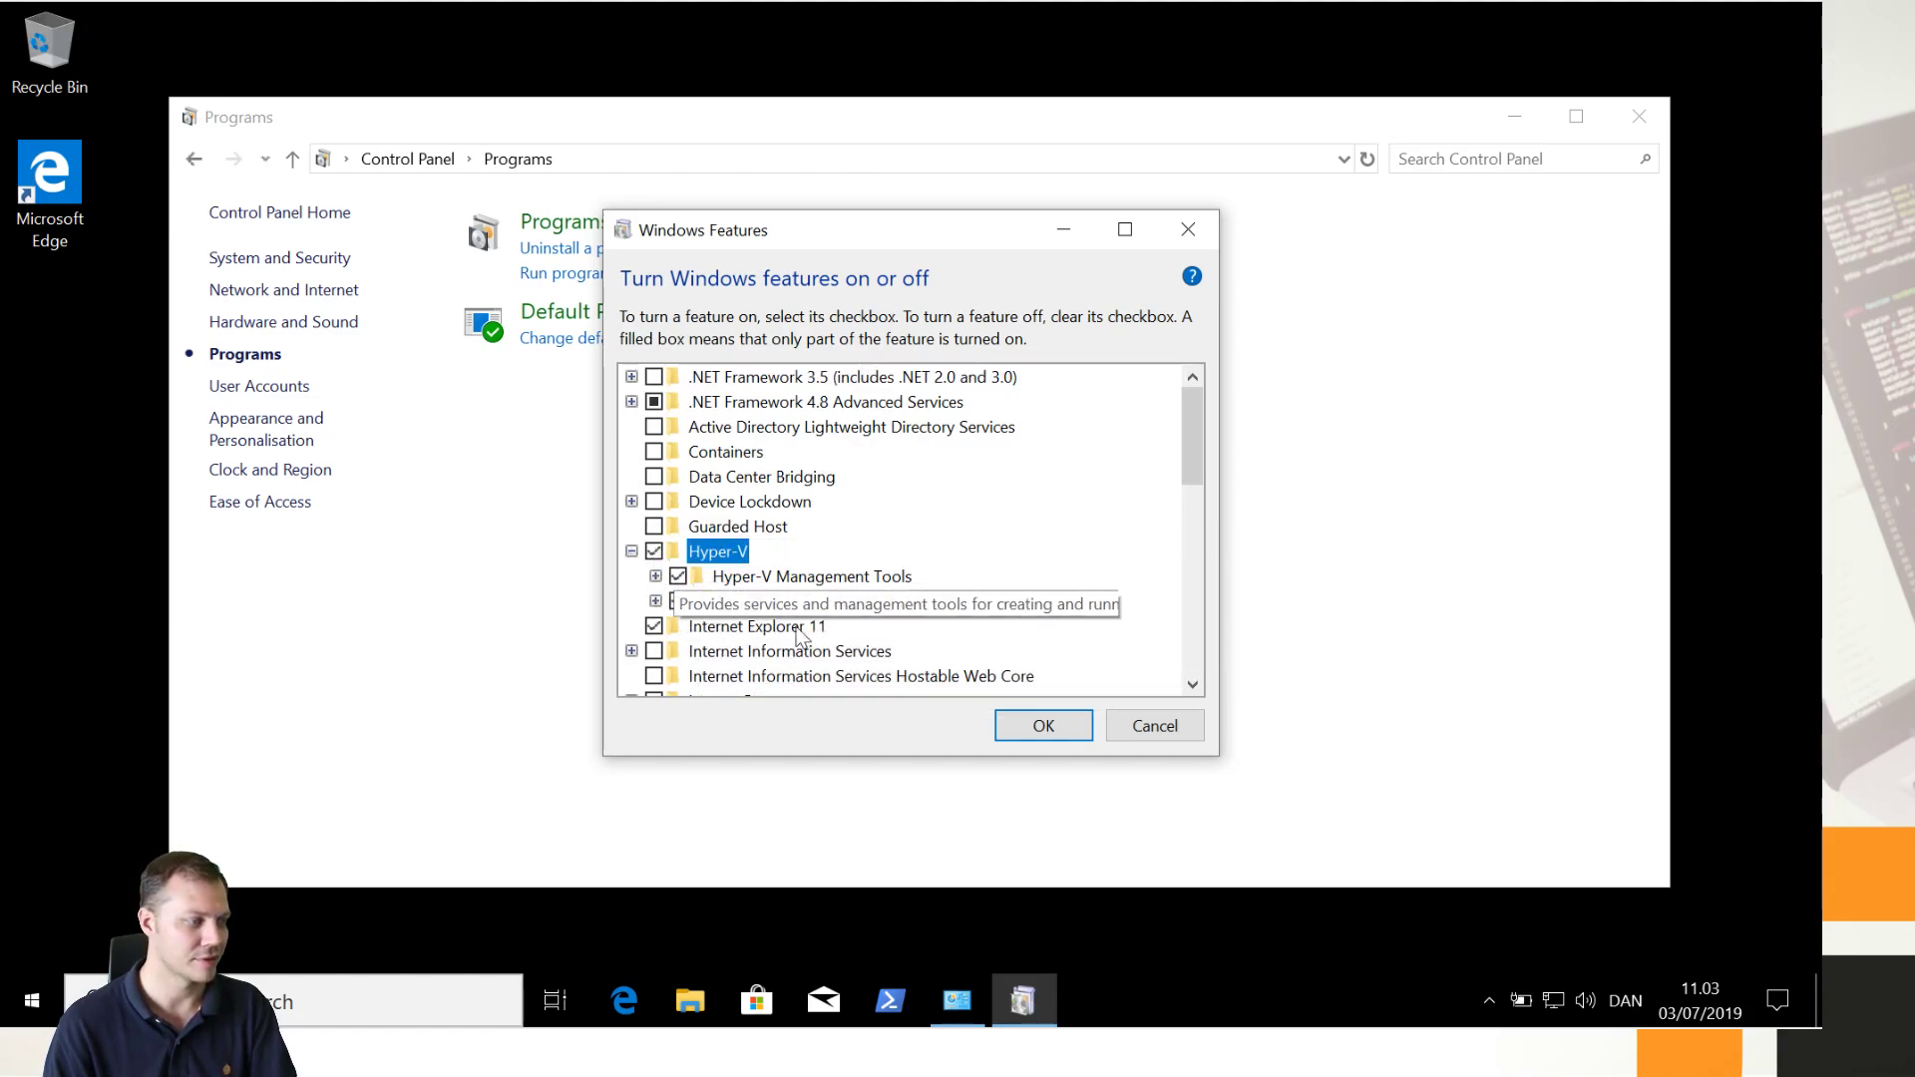
{"action": "left_click", "coordinate": [1042, 724]}
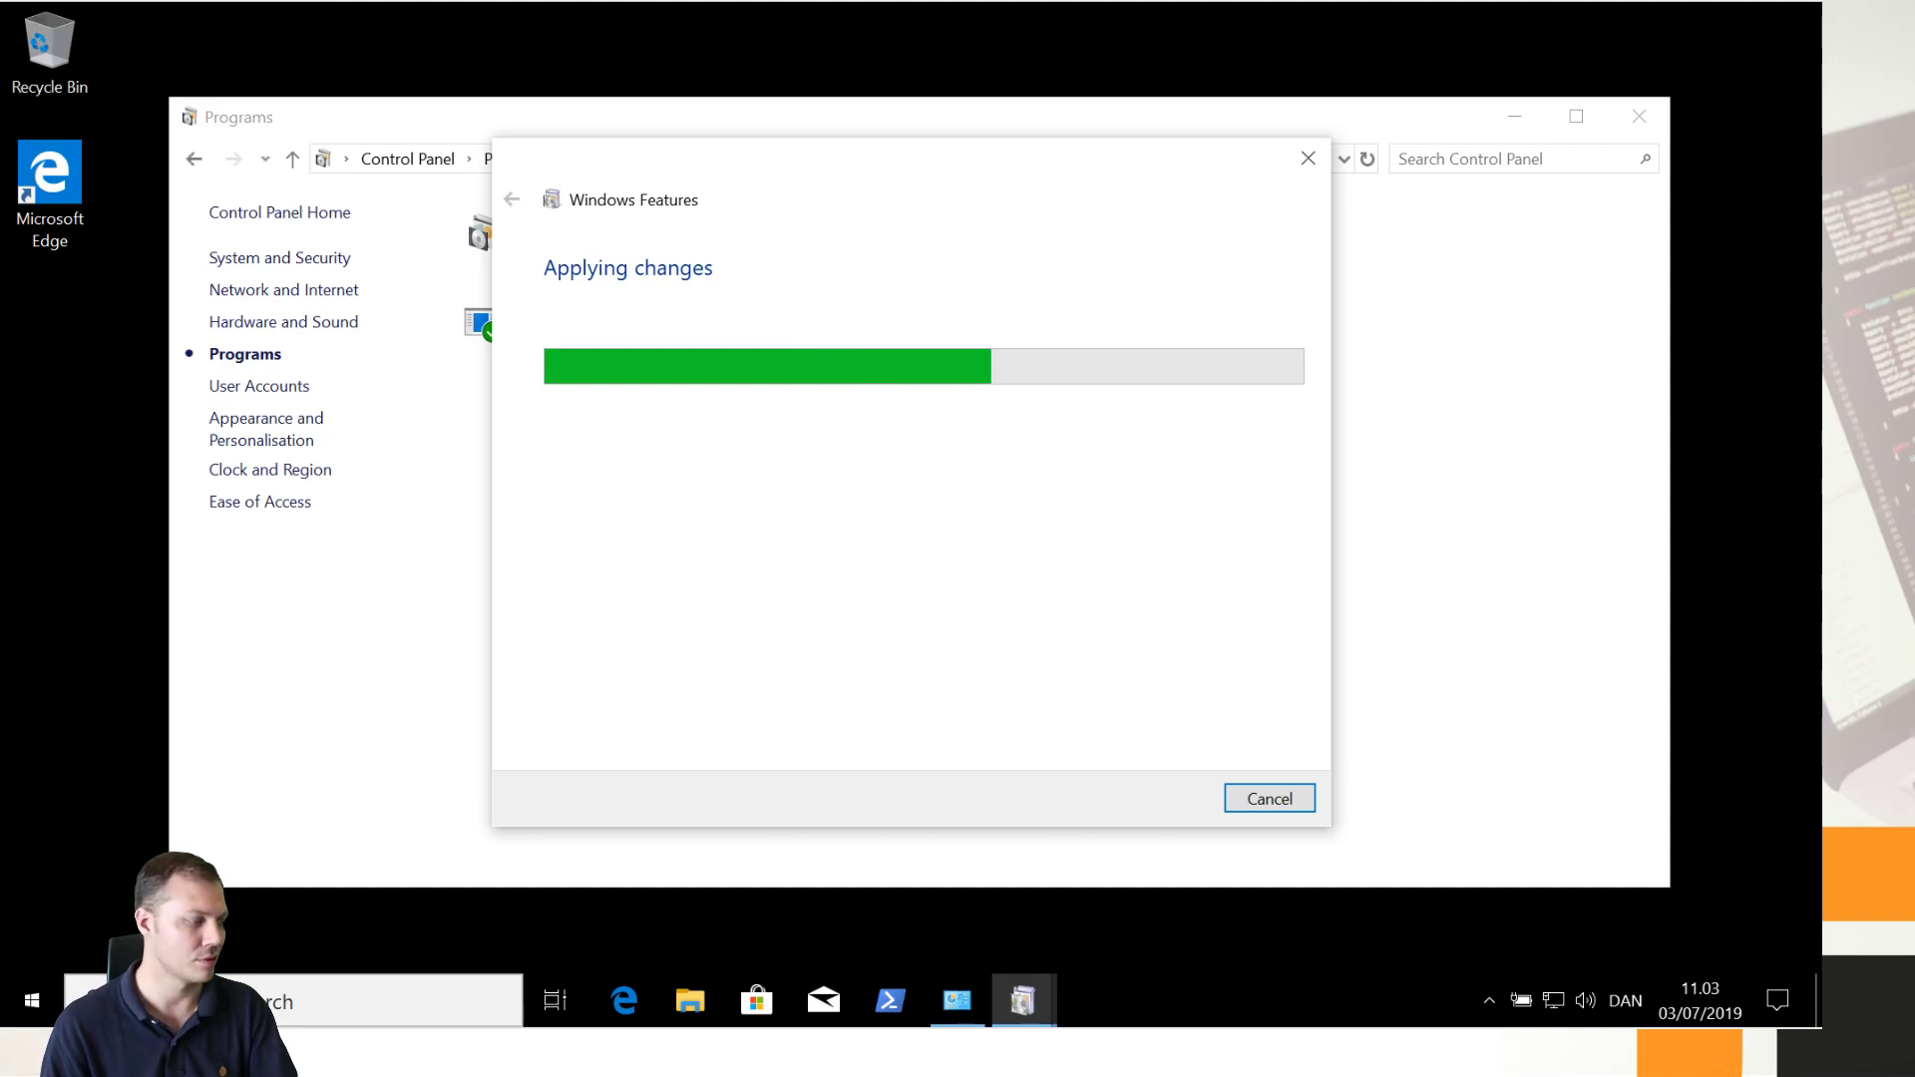
Step: Look through the guest's Windows Administrative Tools for Hyper-V entries while the feature change is being applied
{"action": "key", "text": "super"}
{"action": "scroll", "coordinate": [168, 784], "scroll_direction": "down", "scroll_amount": 3}
{"action": "scroll", "coordinate": [168, 784], "scroll_direction": "down", "scroll_amount": 5}
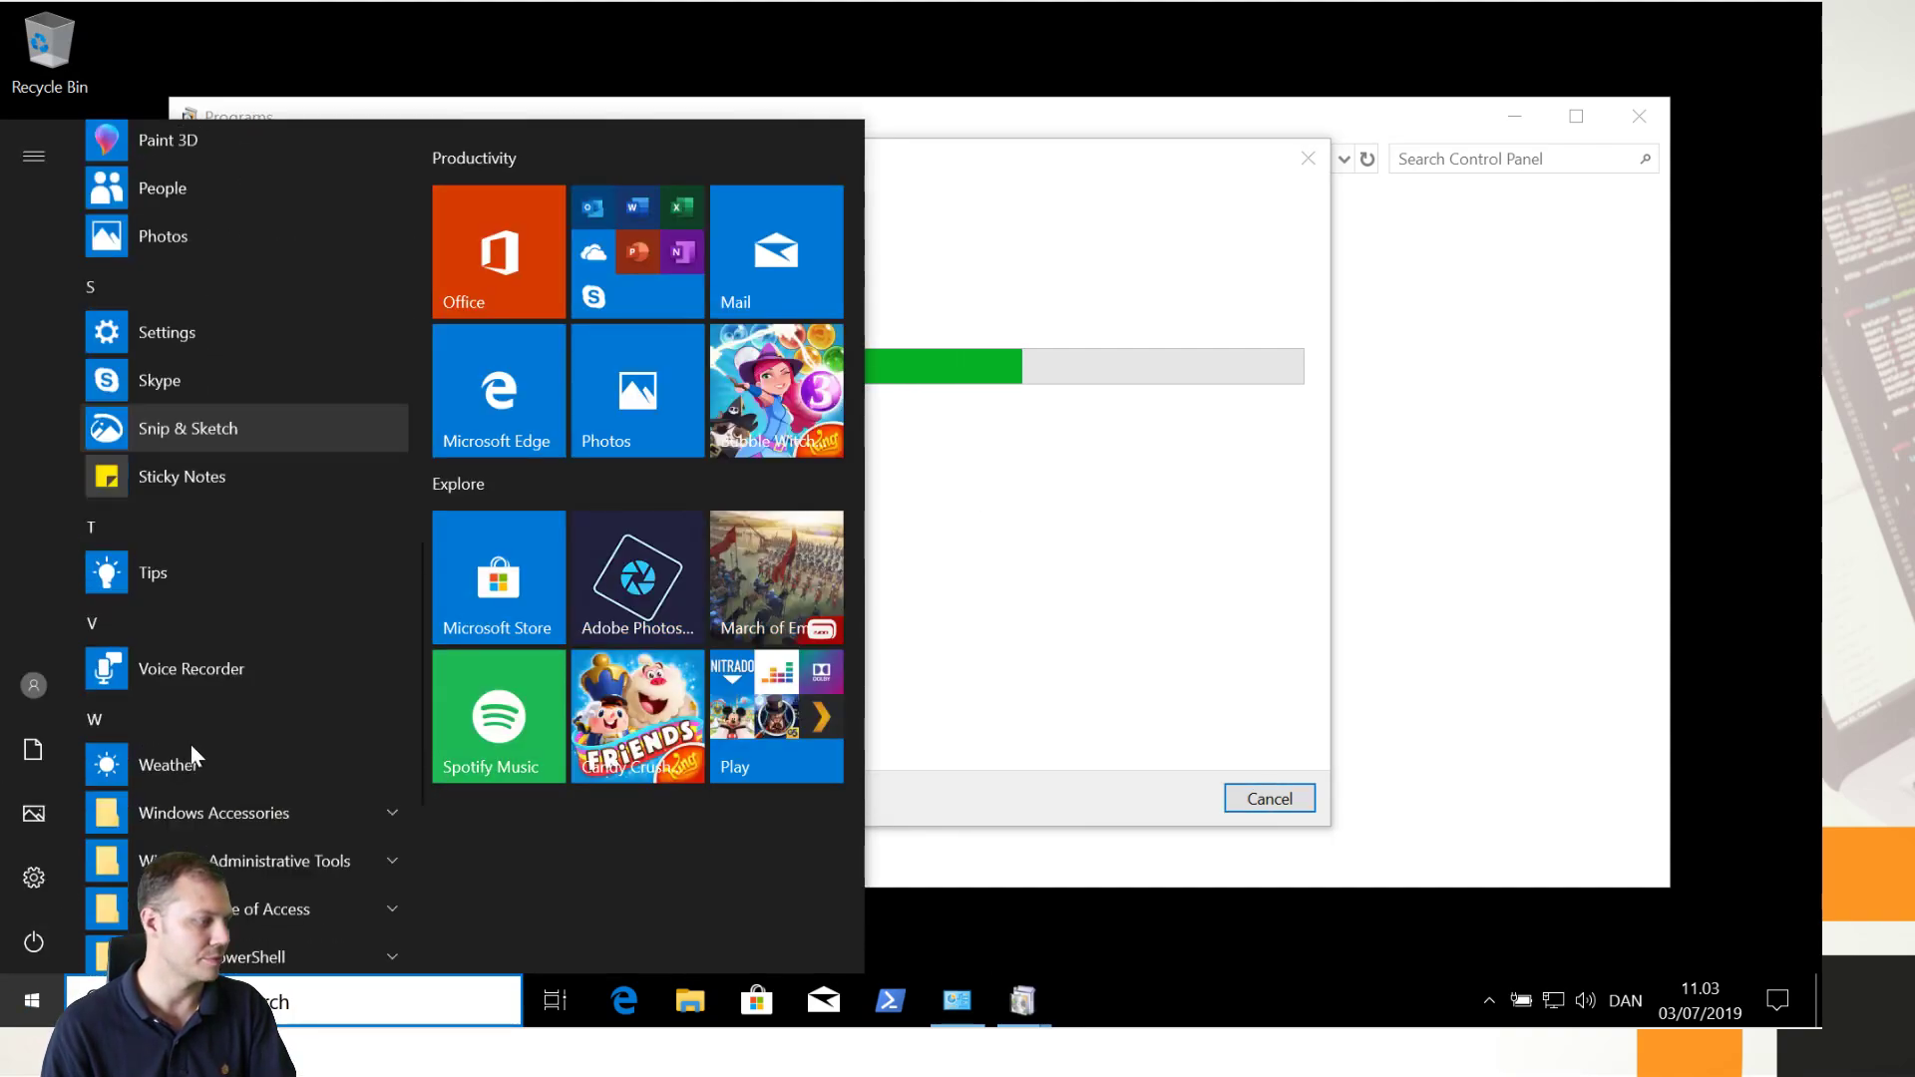
{"action": "left_click", "coordinate": [182, 518]}
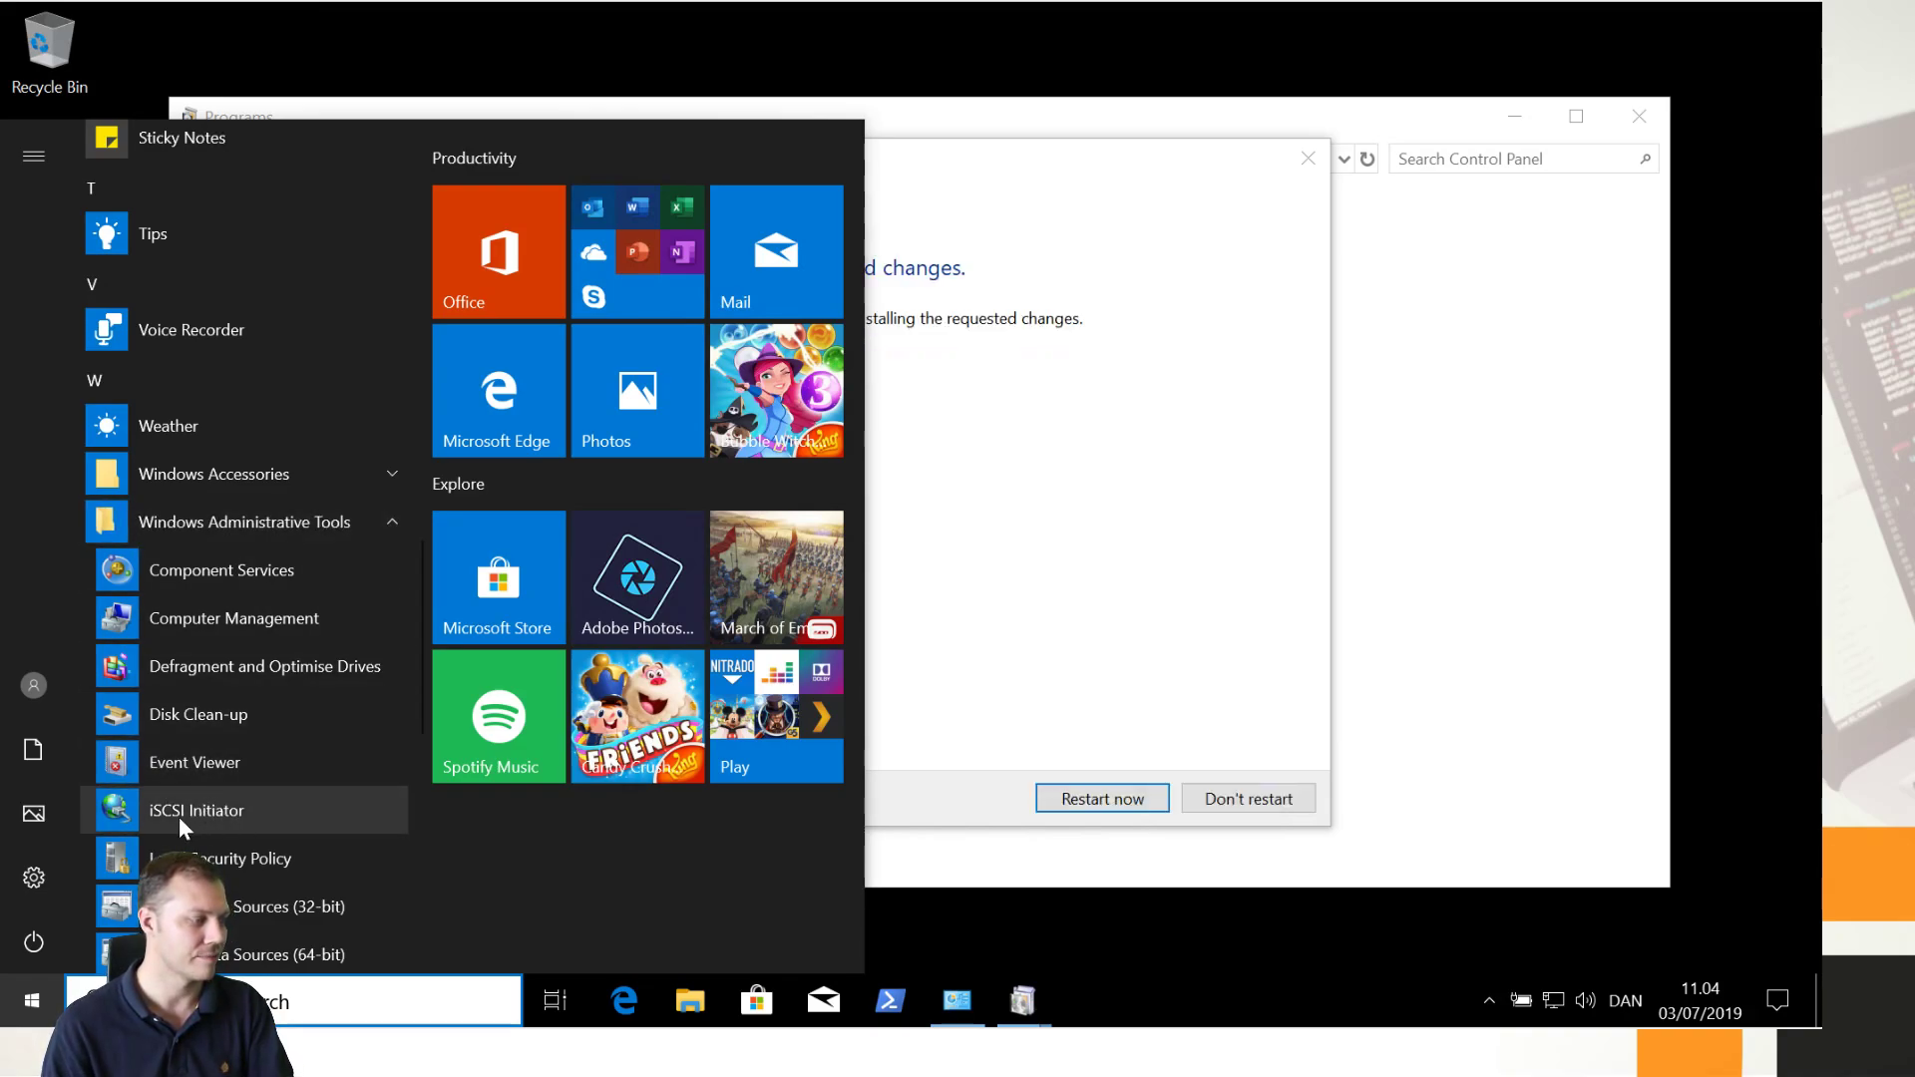
{"action": "left_click", "coordinate": [1217, 492]}
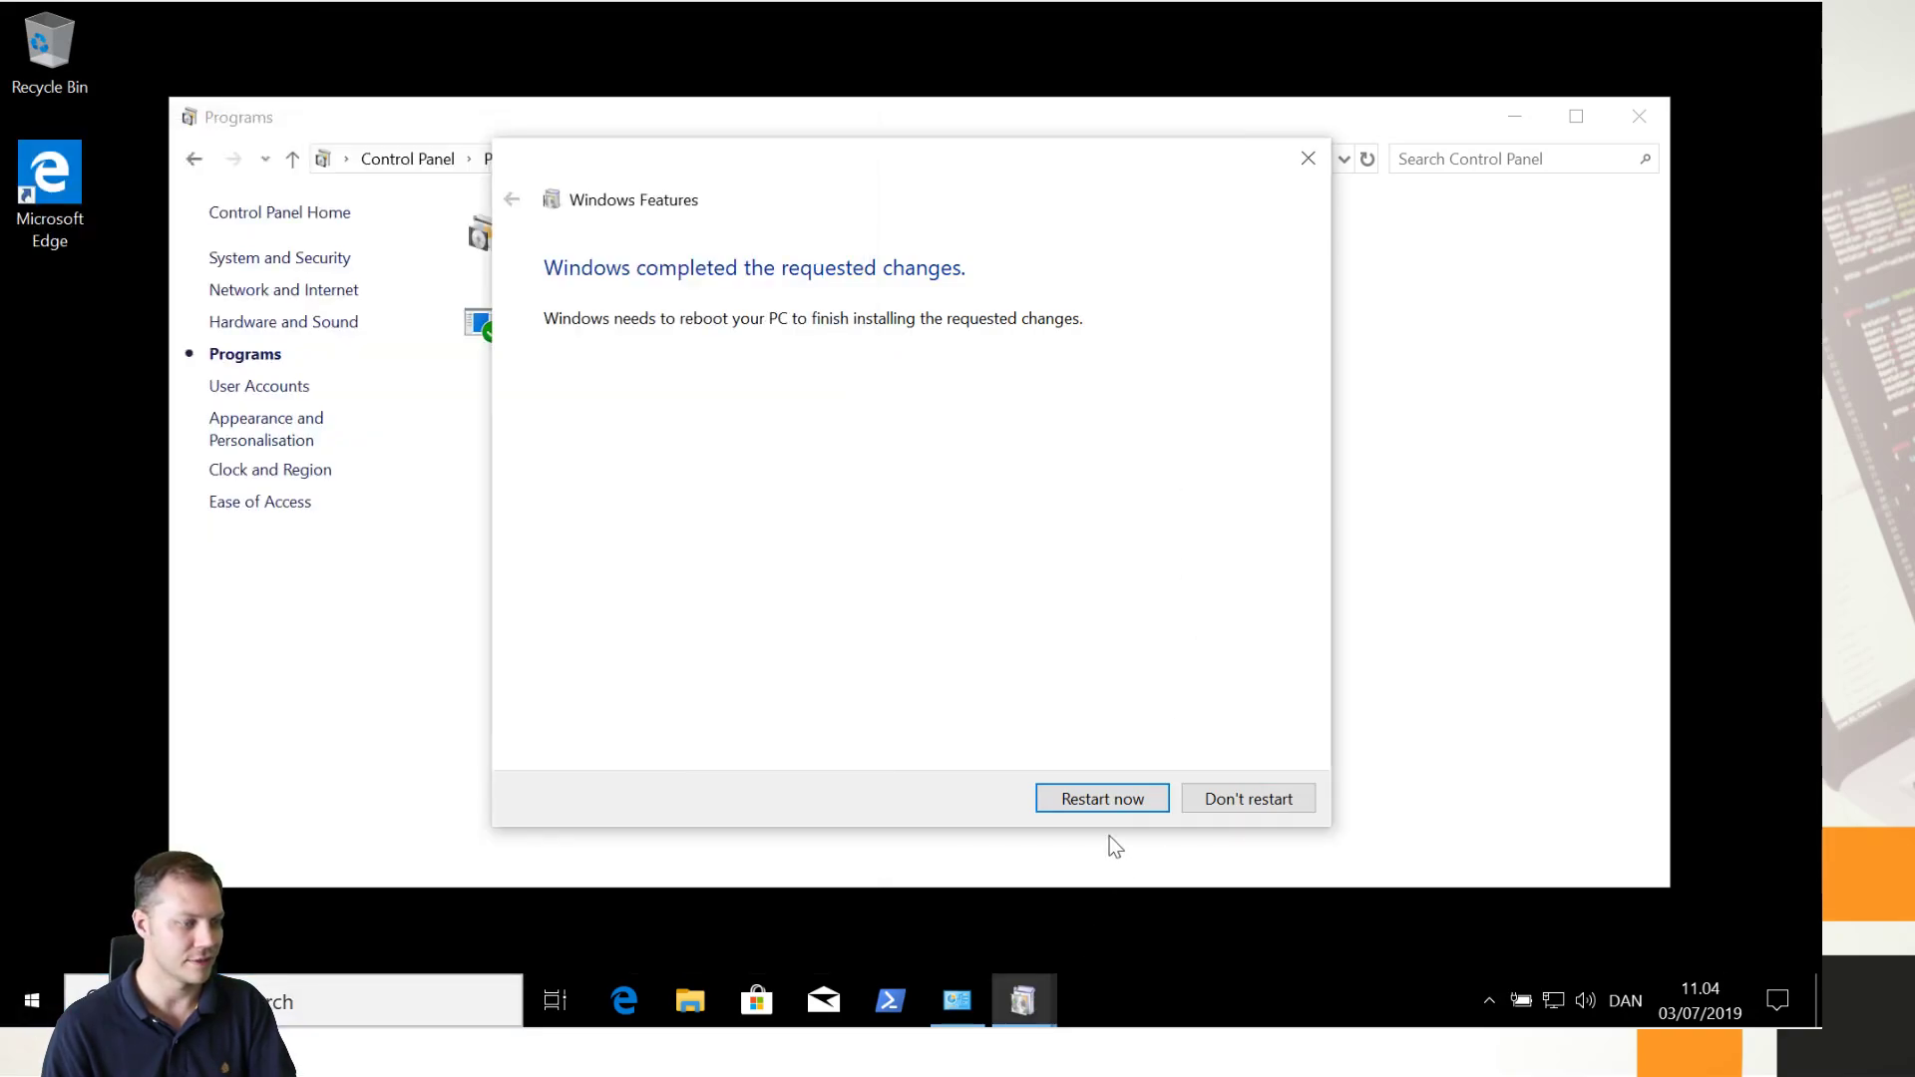
Step: Restart the guest to finish the feature installation and sign in to win10client with the account password
{"action": "left_click", "coordinate": [1097, 799]}
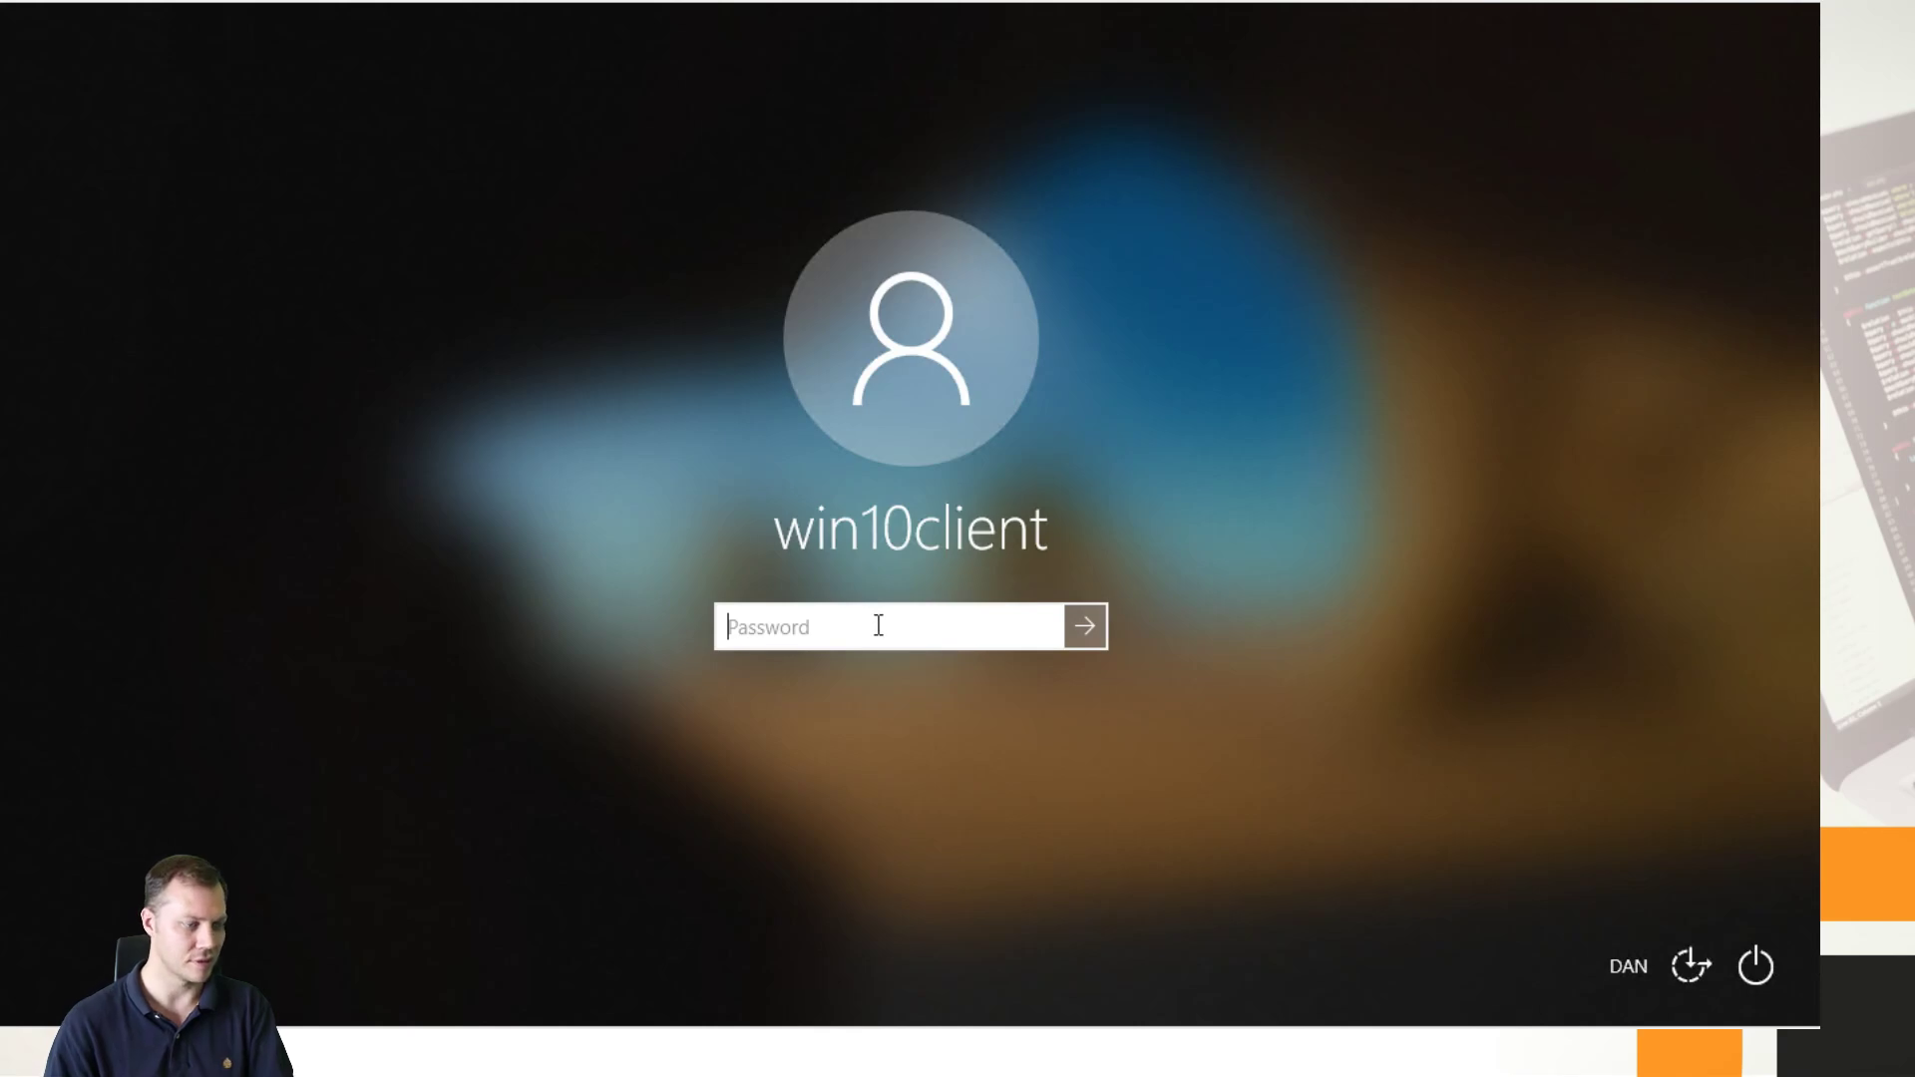
{"action": "type", "text": "P"}
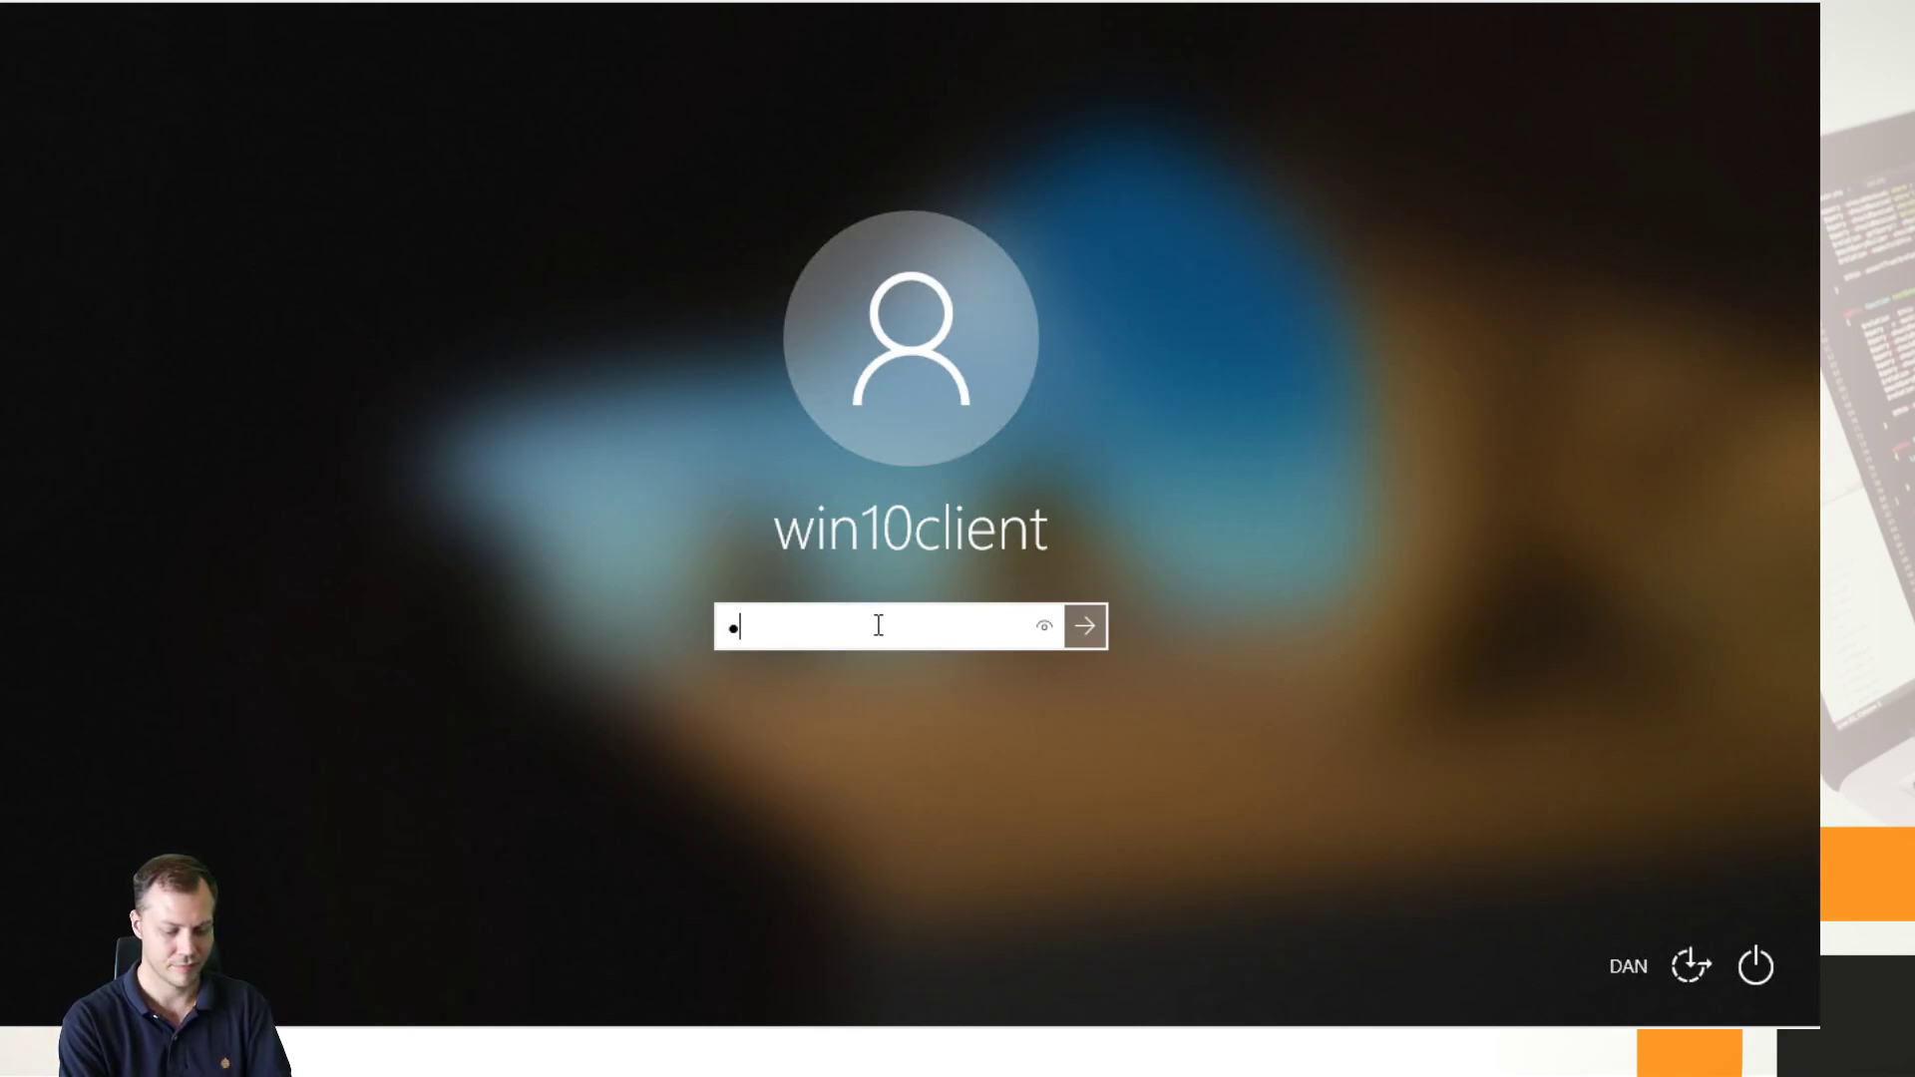
{"action": "type", "text": "••••••••••••"}
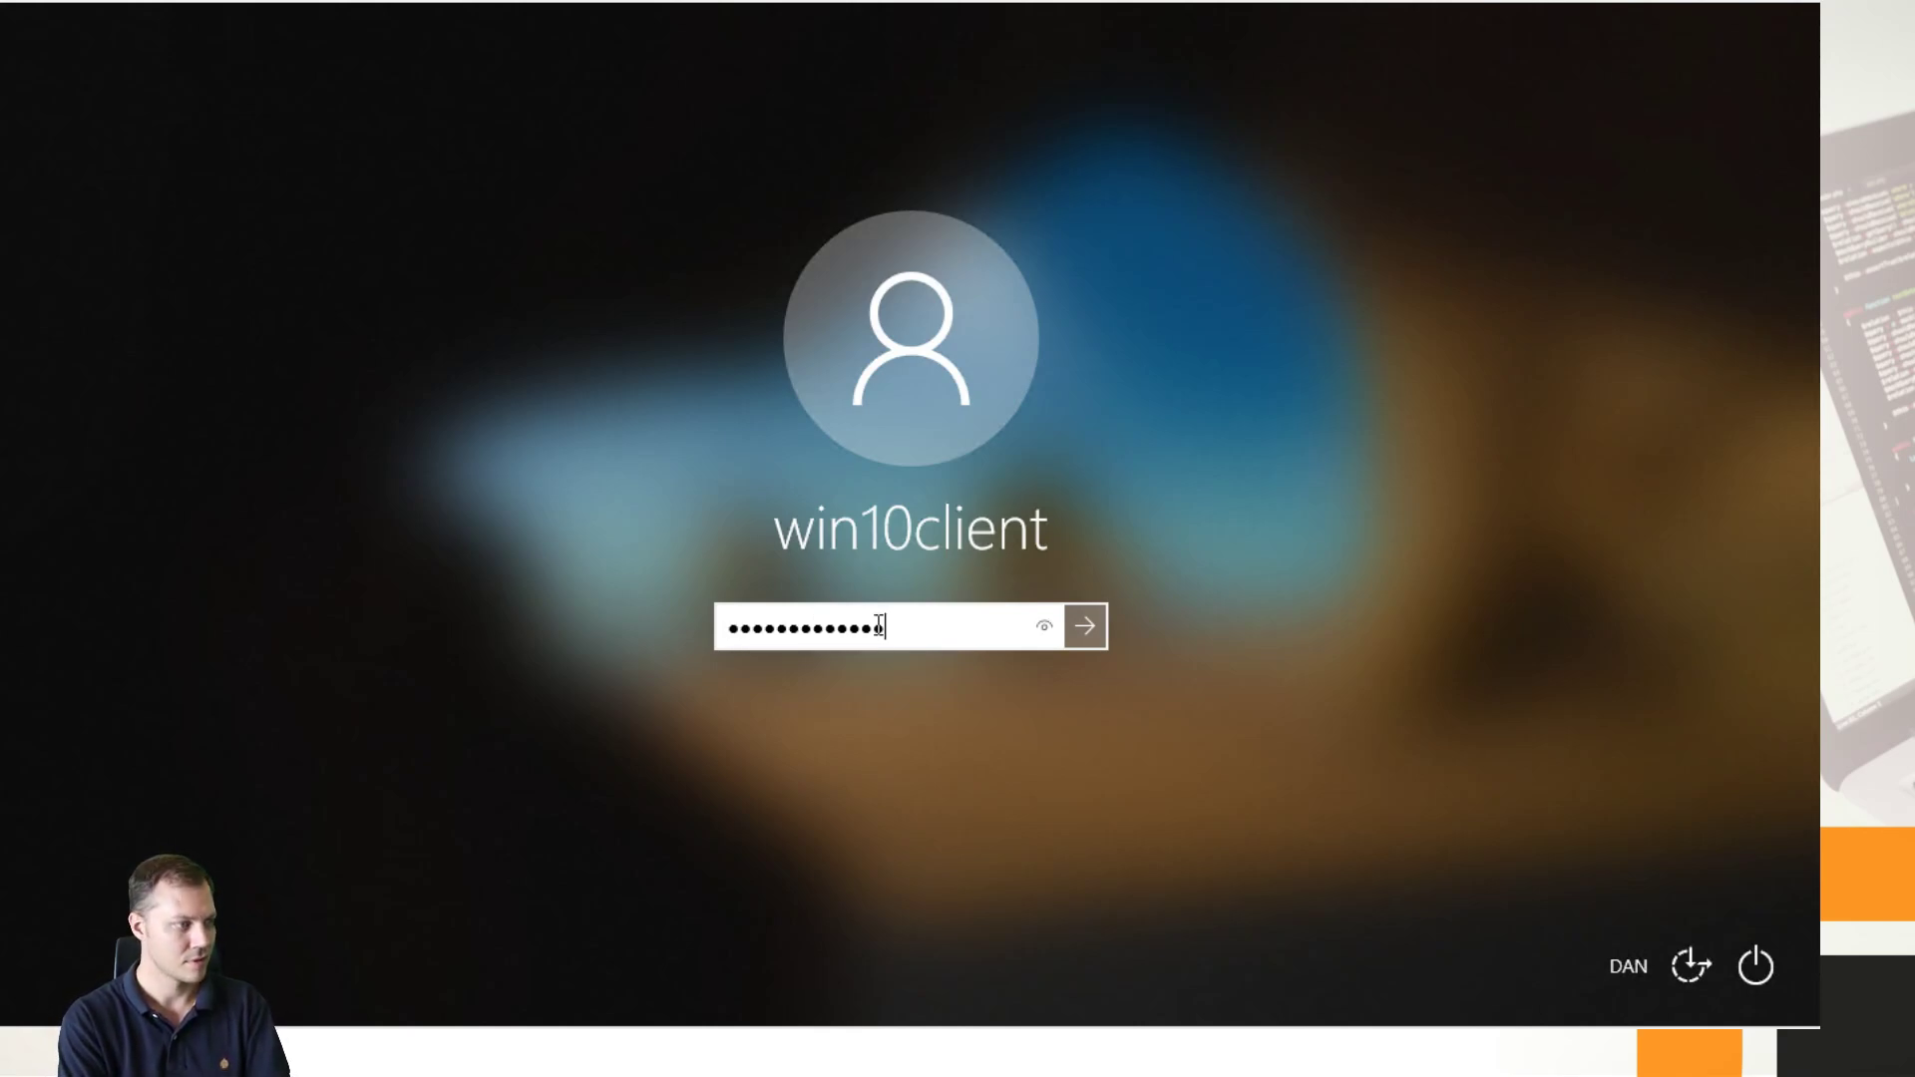
{"action": "key", "text": "Return"}
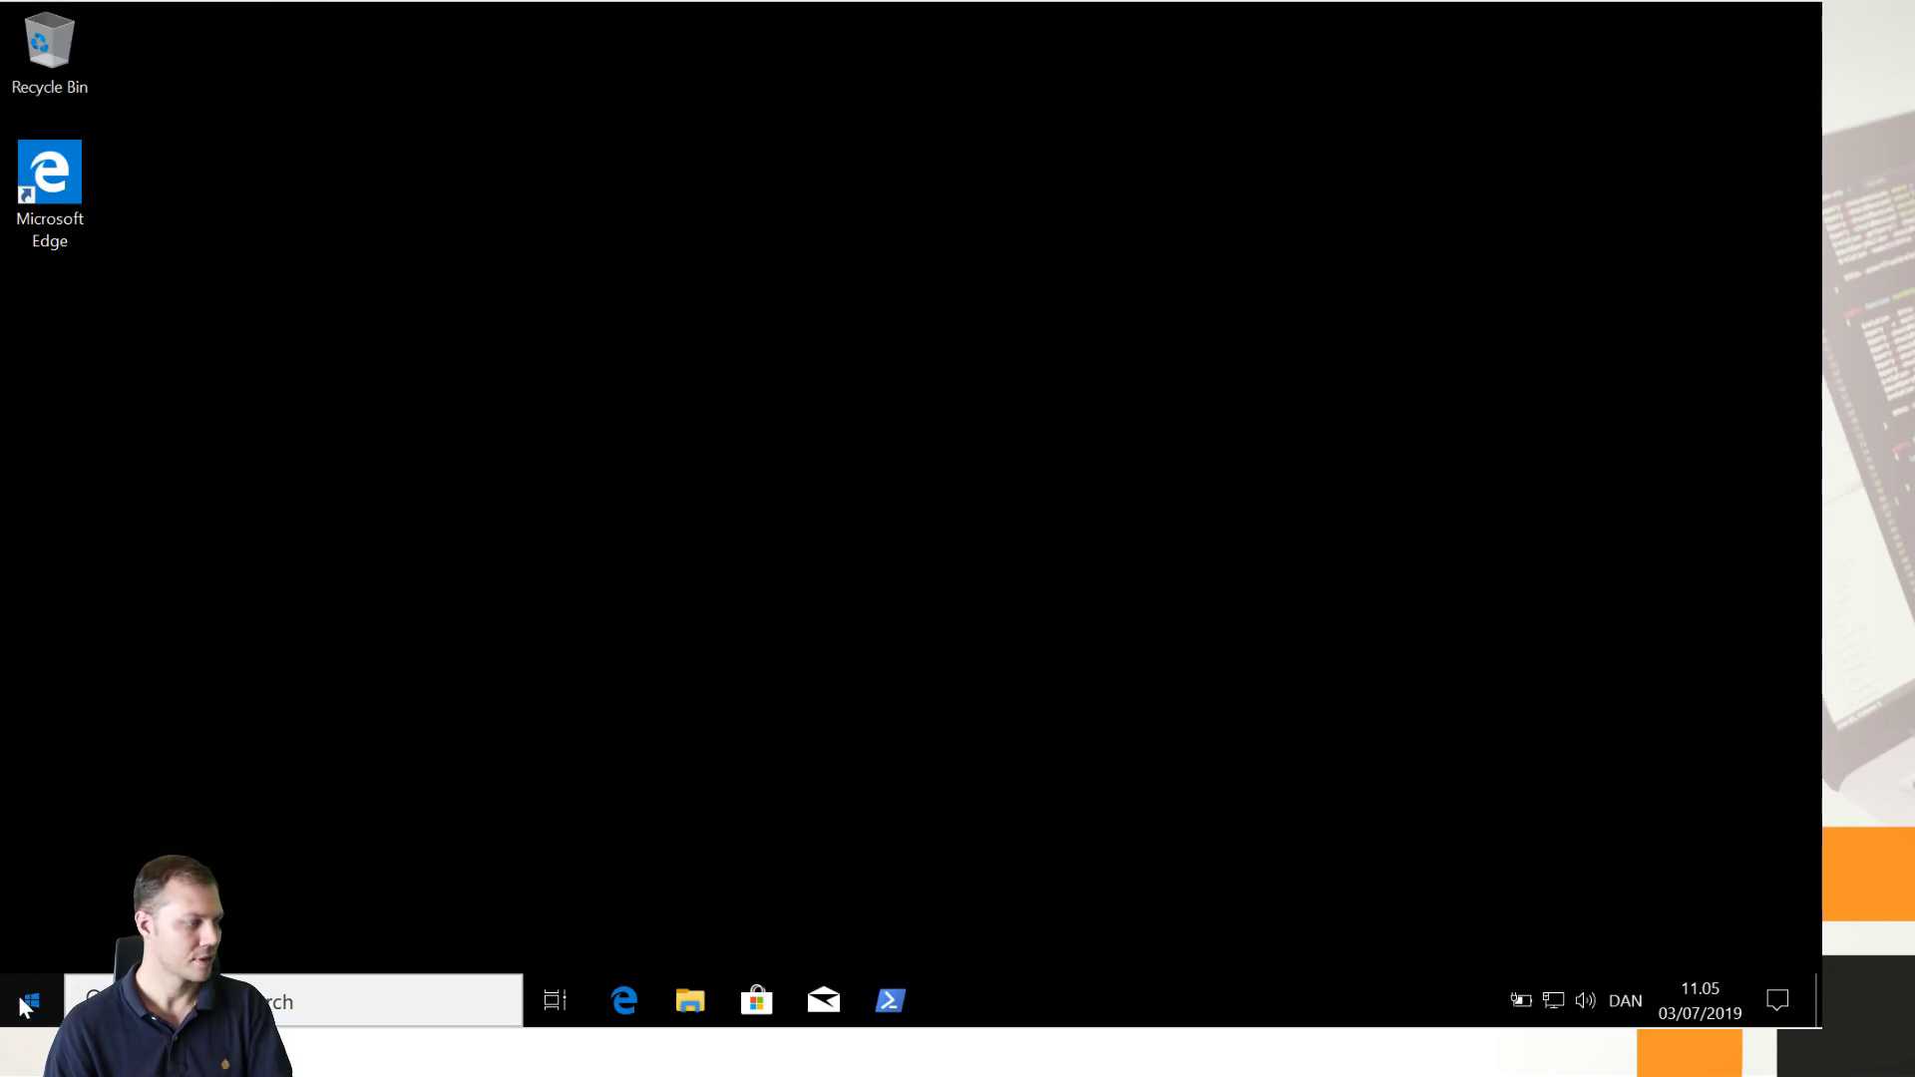
Step: Find Hyper-V Manager among the guest's Windows Administrative Tools and pin it to the taskbar
{"action": "left_click", "coordinate": [18, 995]}
{"action": "scroll", "coordinate": [235, 559], "scroll_direction": "down", "scroll_amount": 15}
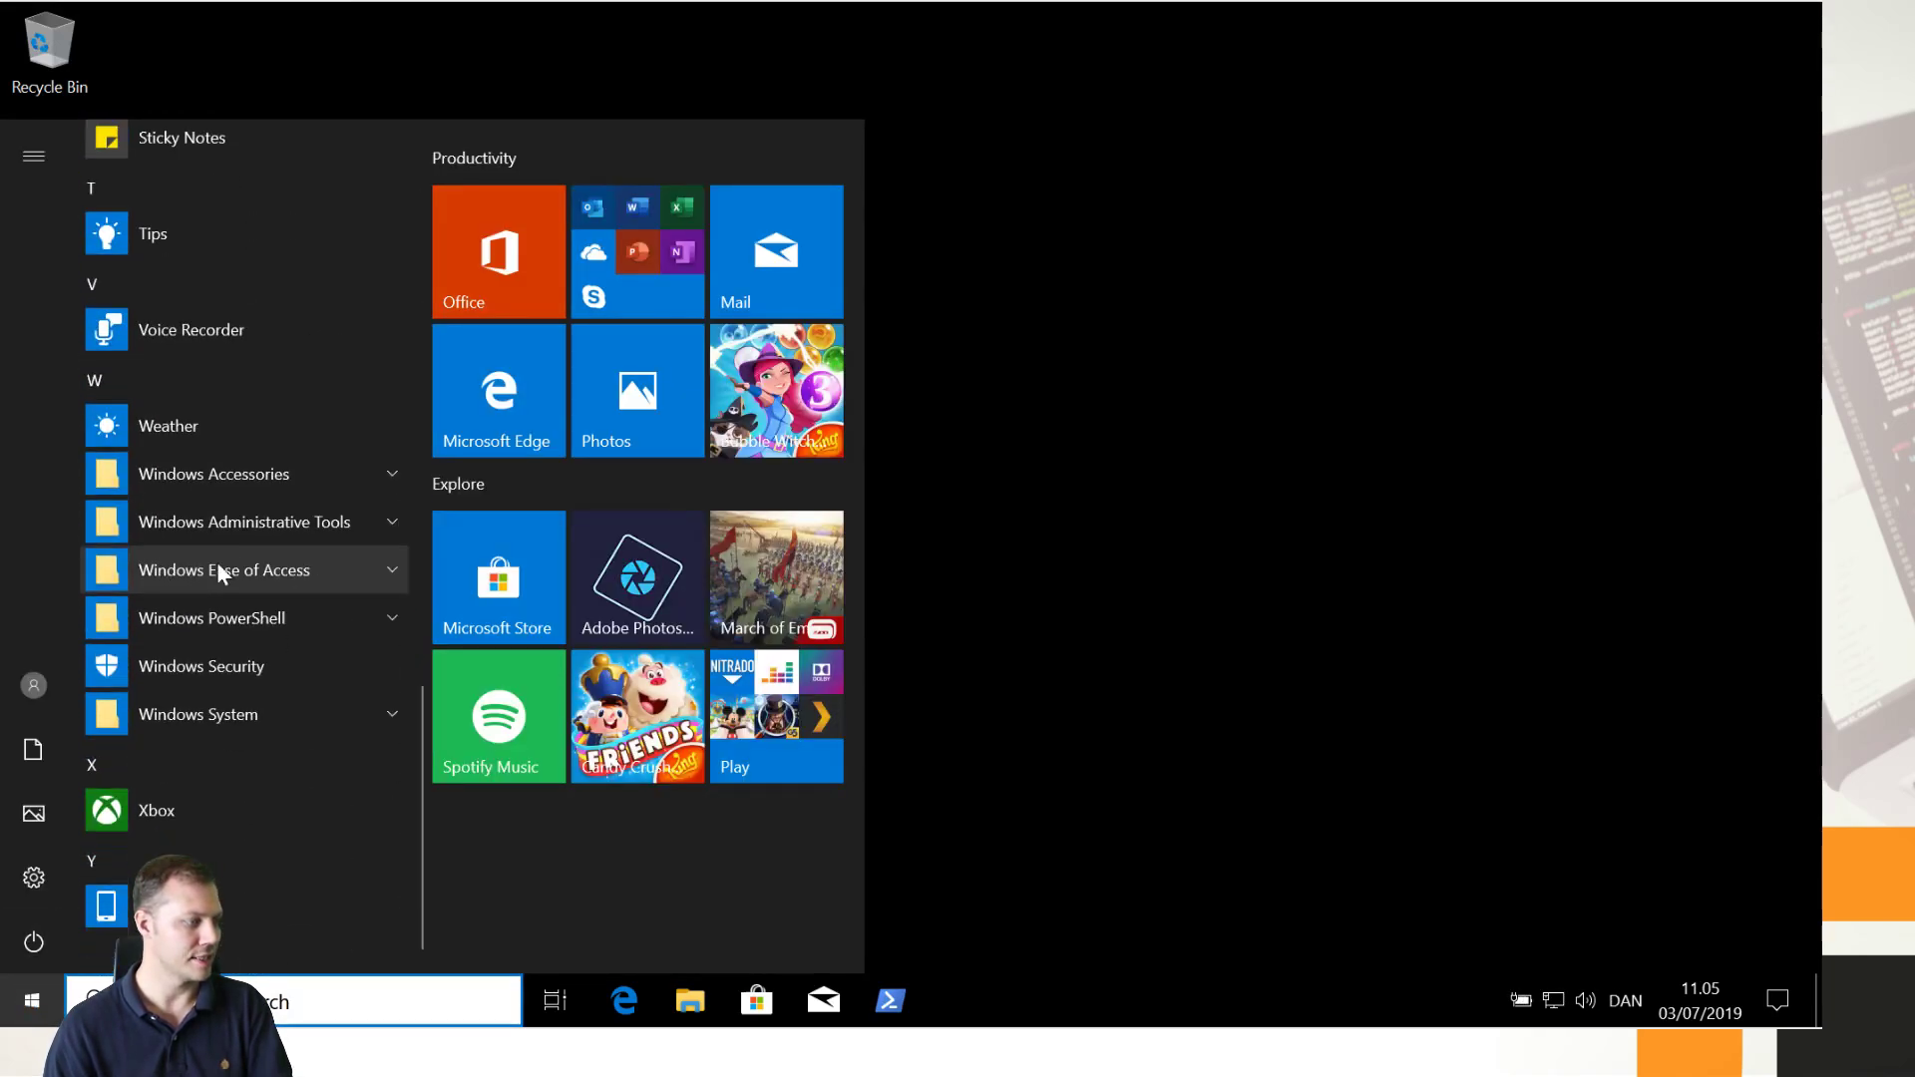
{"action": "left_click", "coordinate": [261, 519]}
{"action": "scroll", "coordinate": [290, 690], "scroll_direction": "down", "scroll_amount": 3}
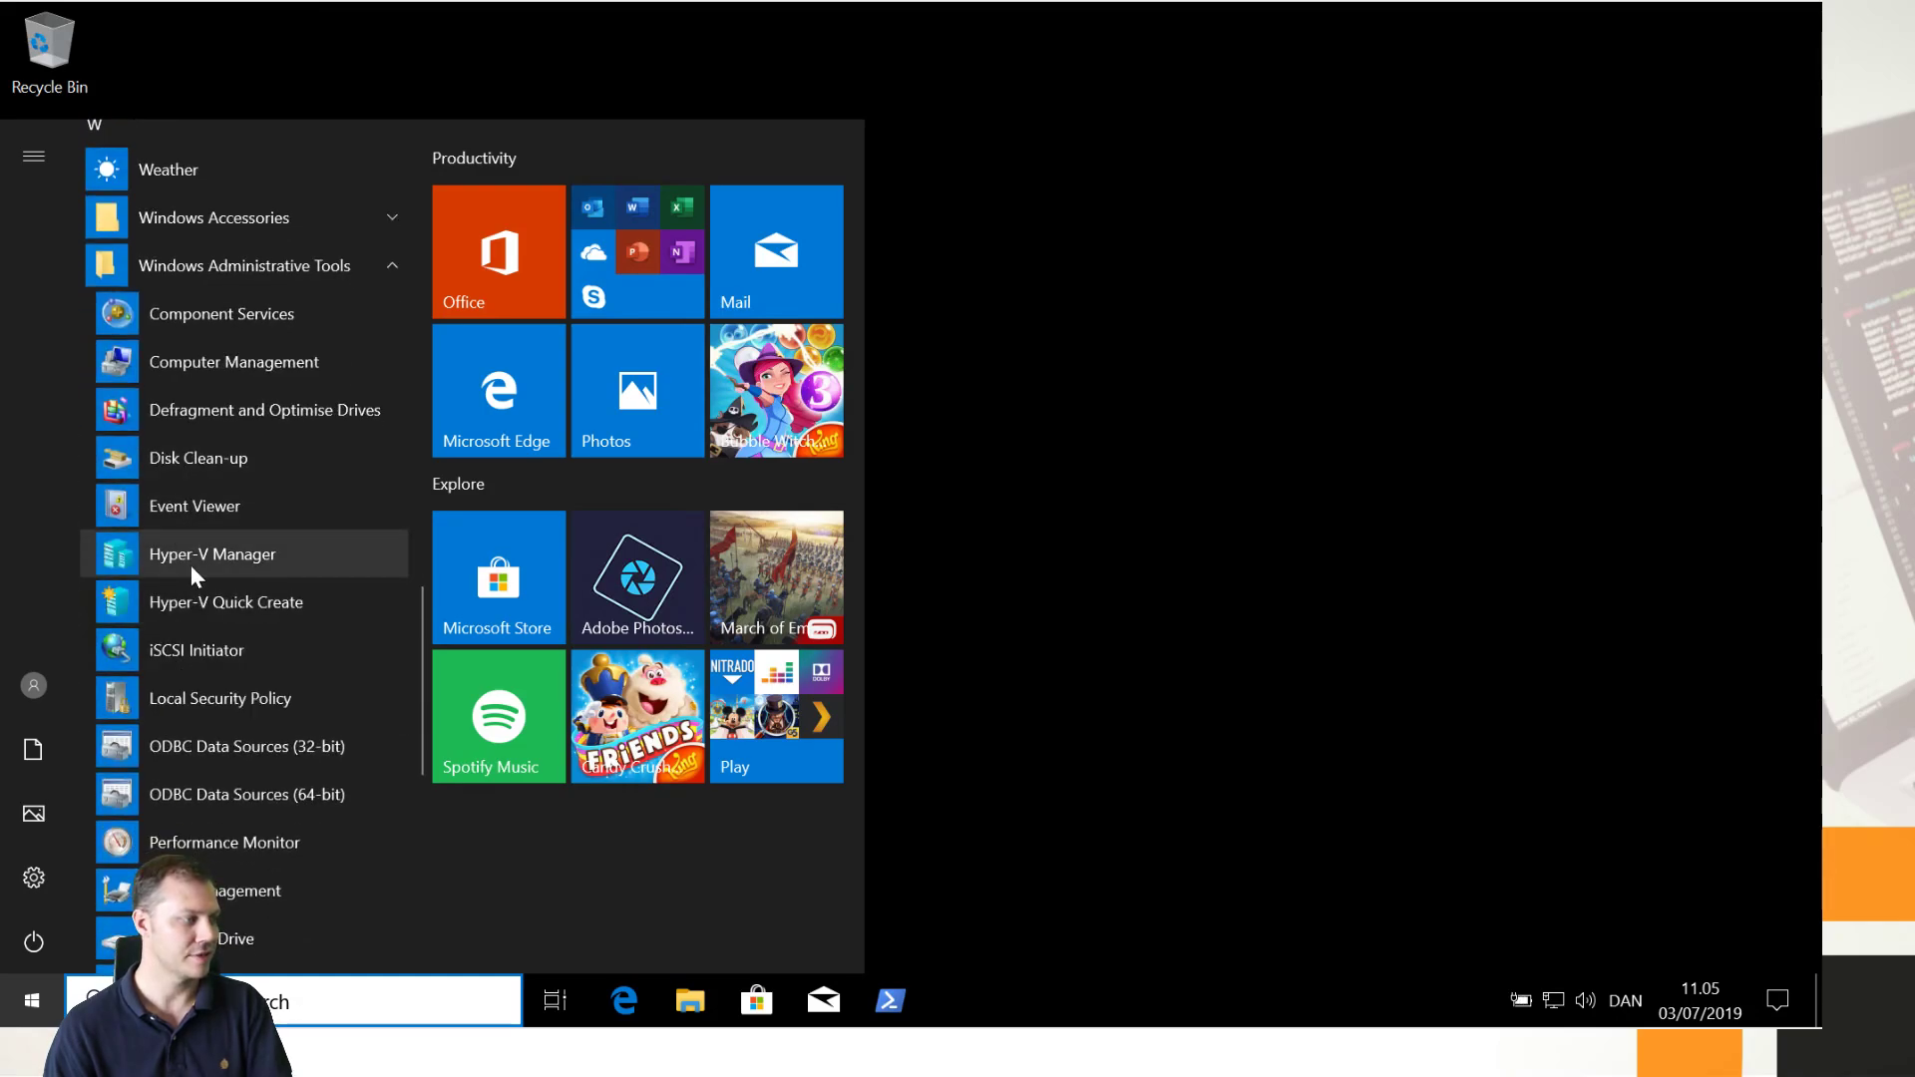
{"action": "right_click", "coordinate": [189, 565]}
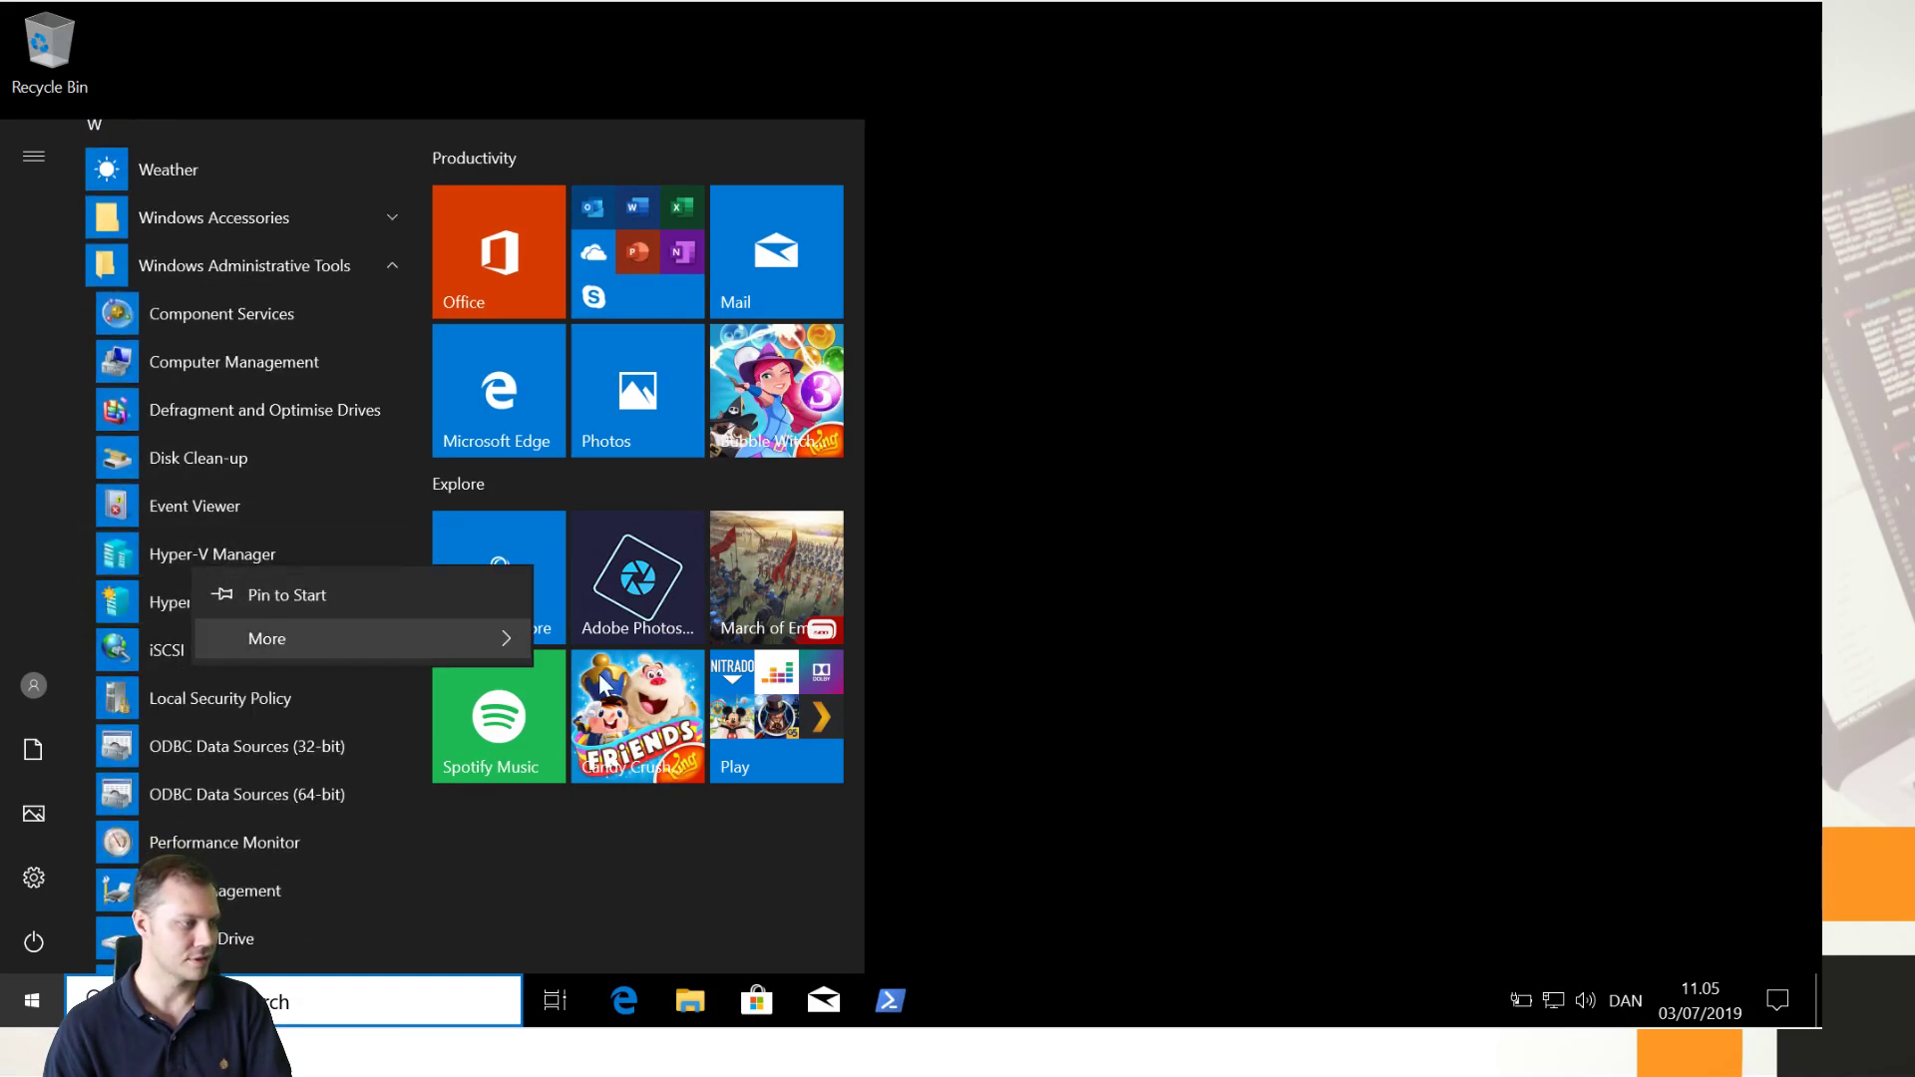
{"action": "mouse_move", "coordinate": [504, 638]}
{"action": "left_click", "coordinate": [633, 644]}
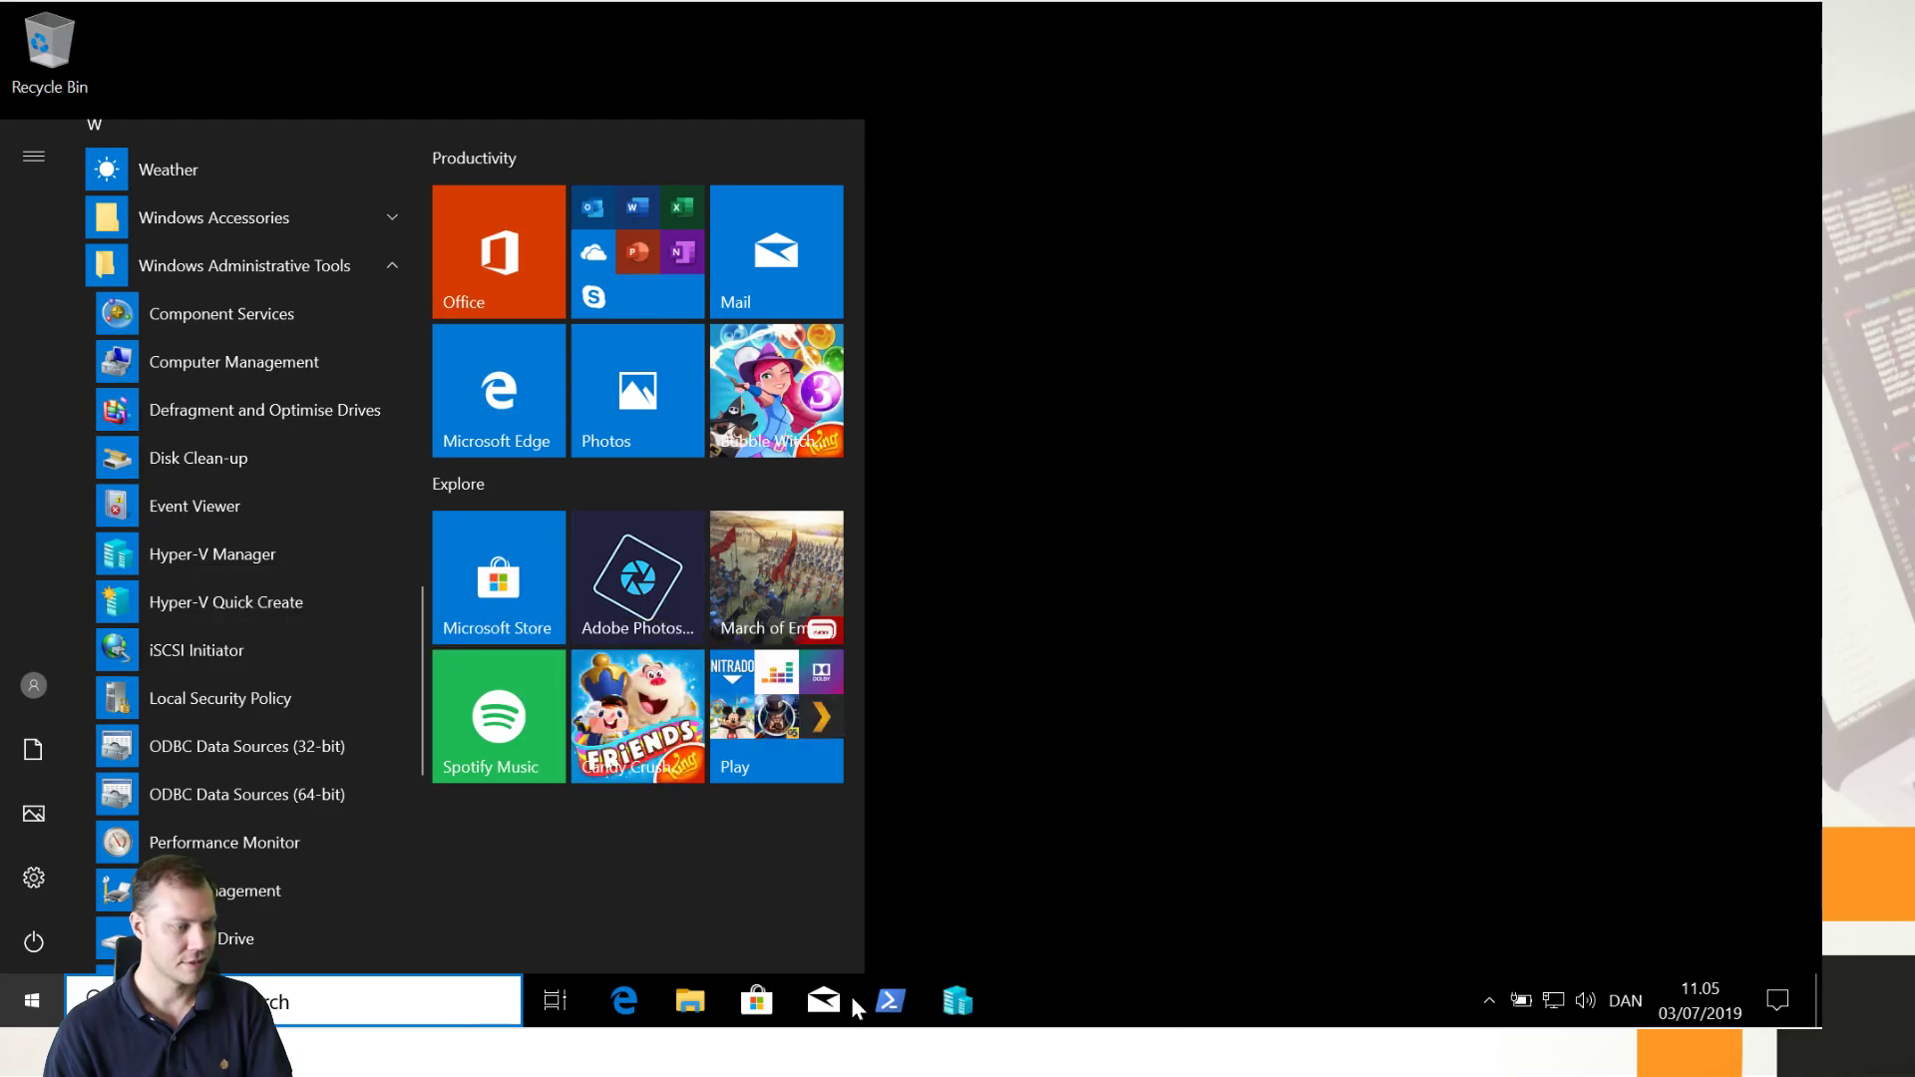
Step: In the guest's Hyper-V Manager, begin a new virtual machine on DESKTOP-MT61Q9N, keeping the default name and location
{"action": "left_click", "coordinate": [957, 1004]}
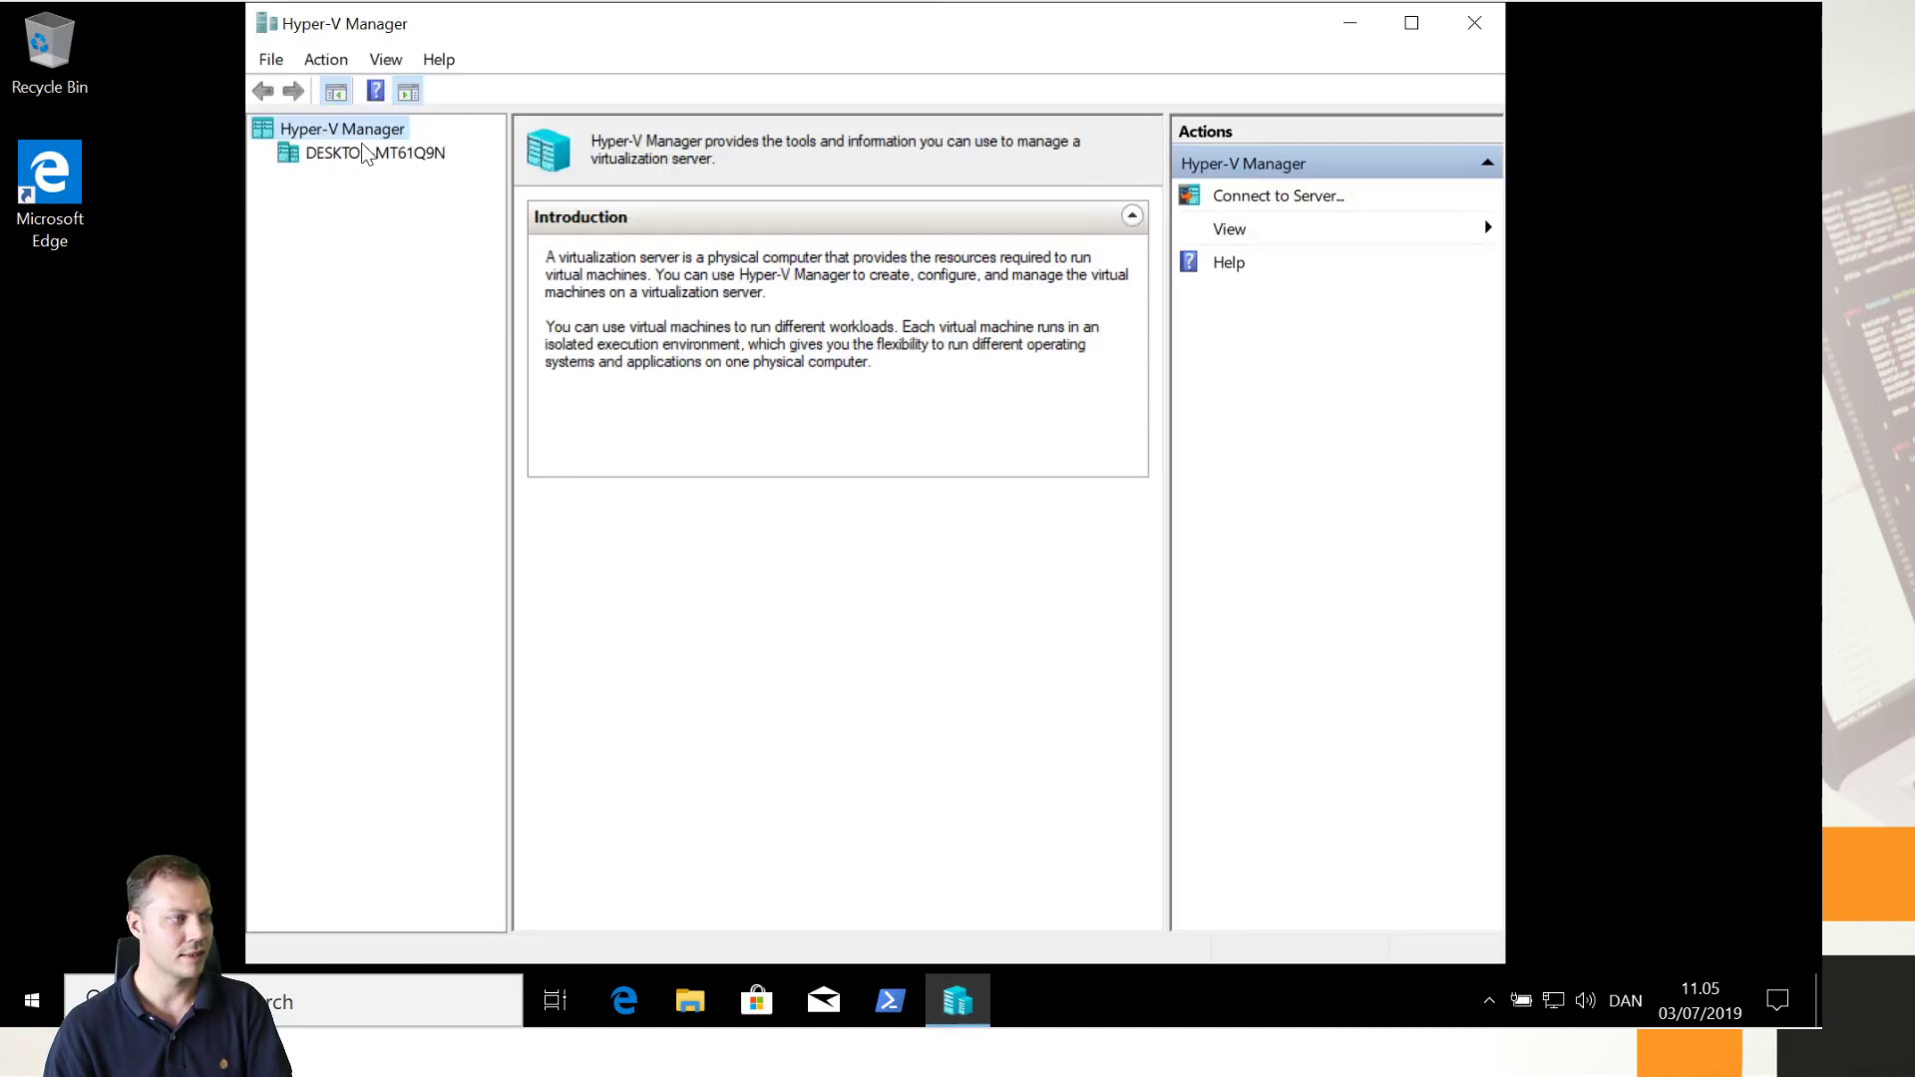
{"action": "left_click", "coordinate": [365, 151]}
{"action": "left_click", "coordinate": [1231, 228]}
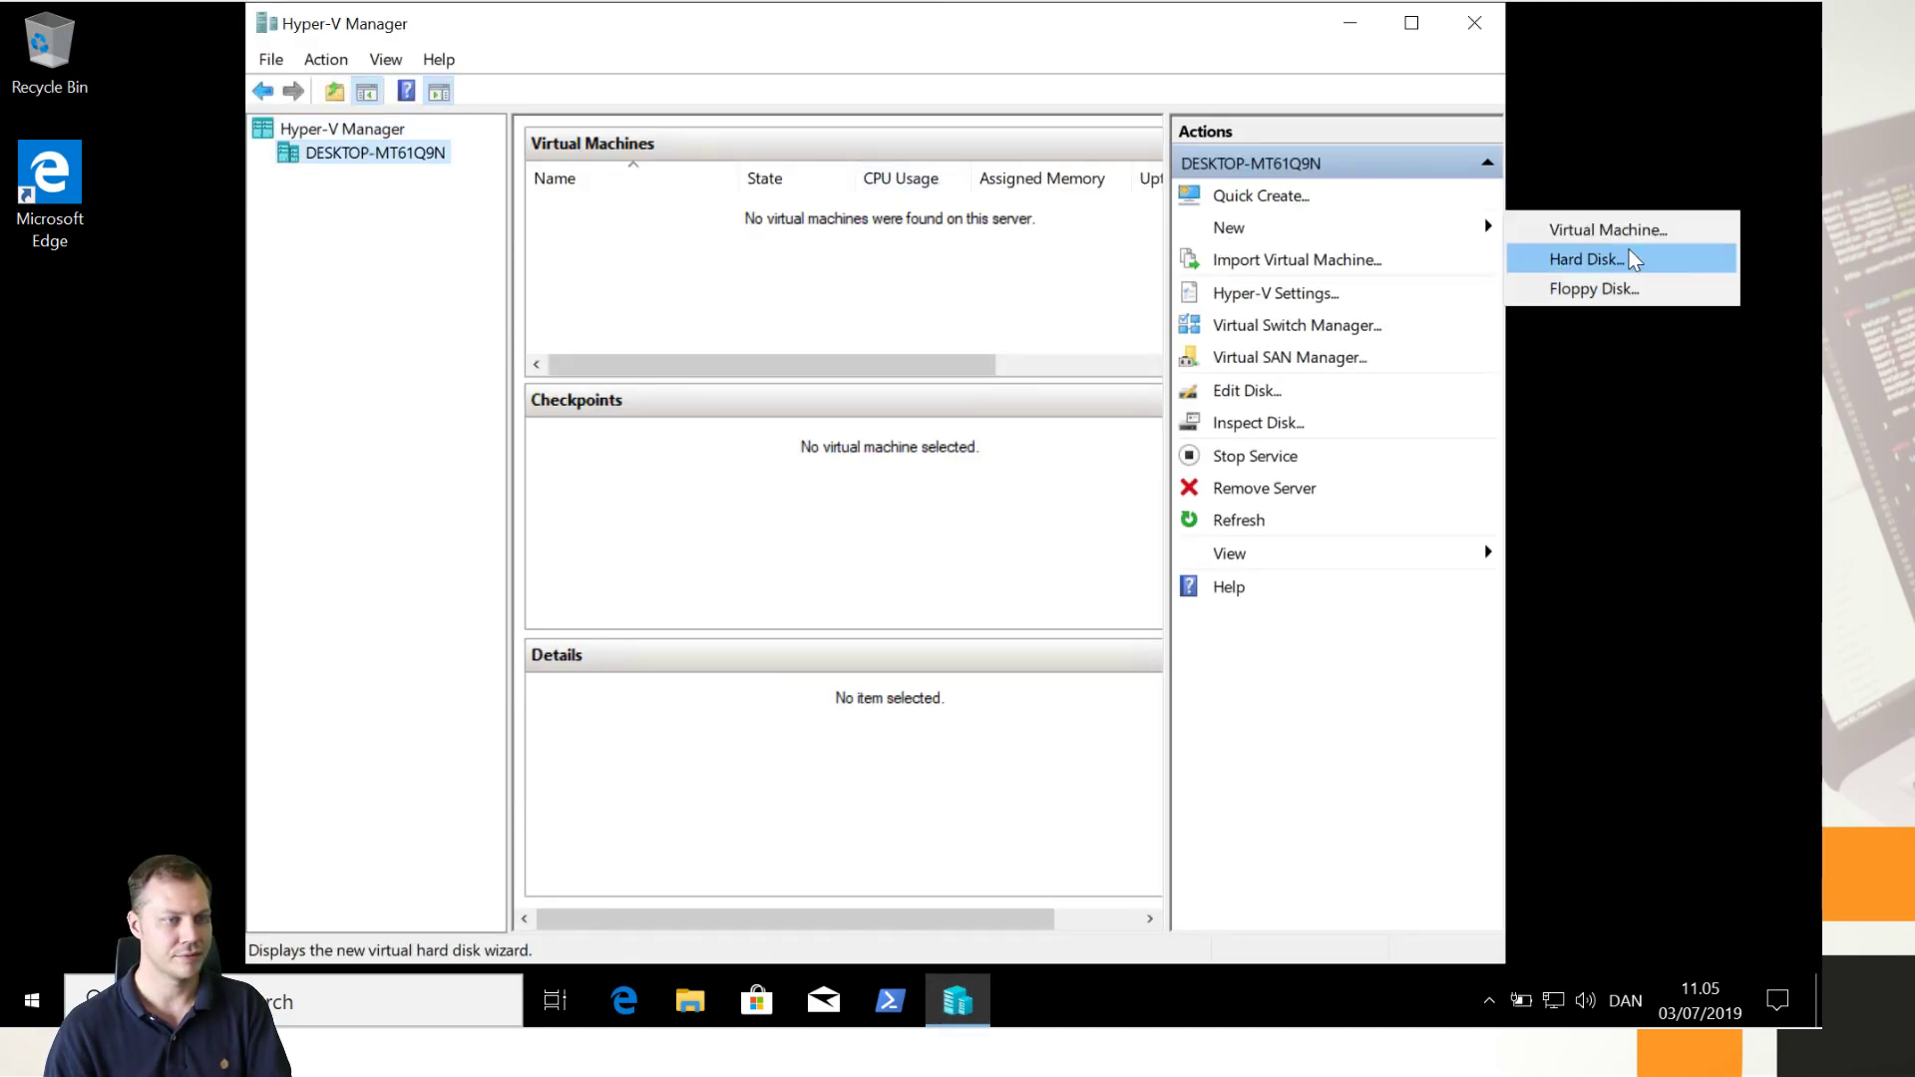
{"action": "left_click", "coordinate": [1608, 230]}
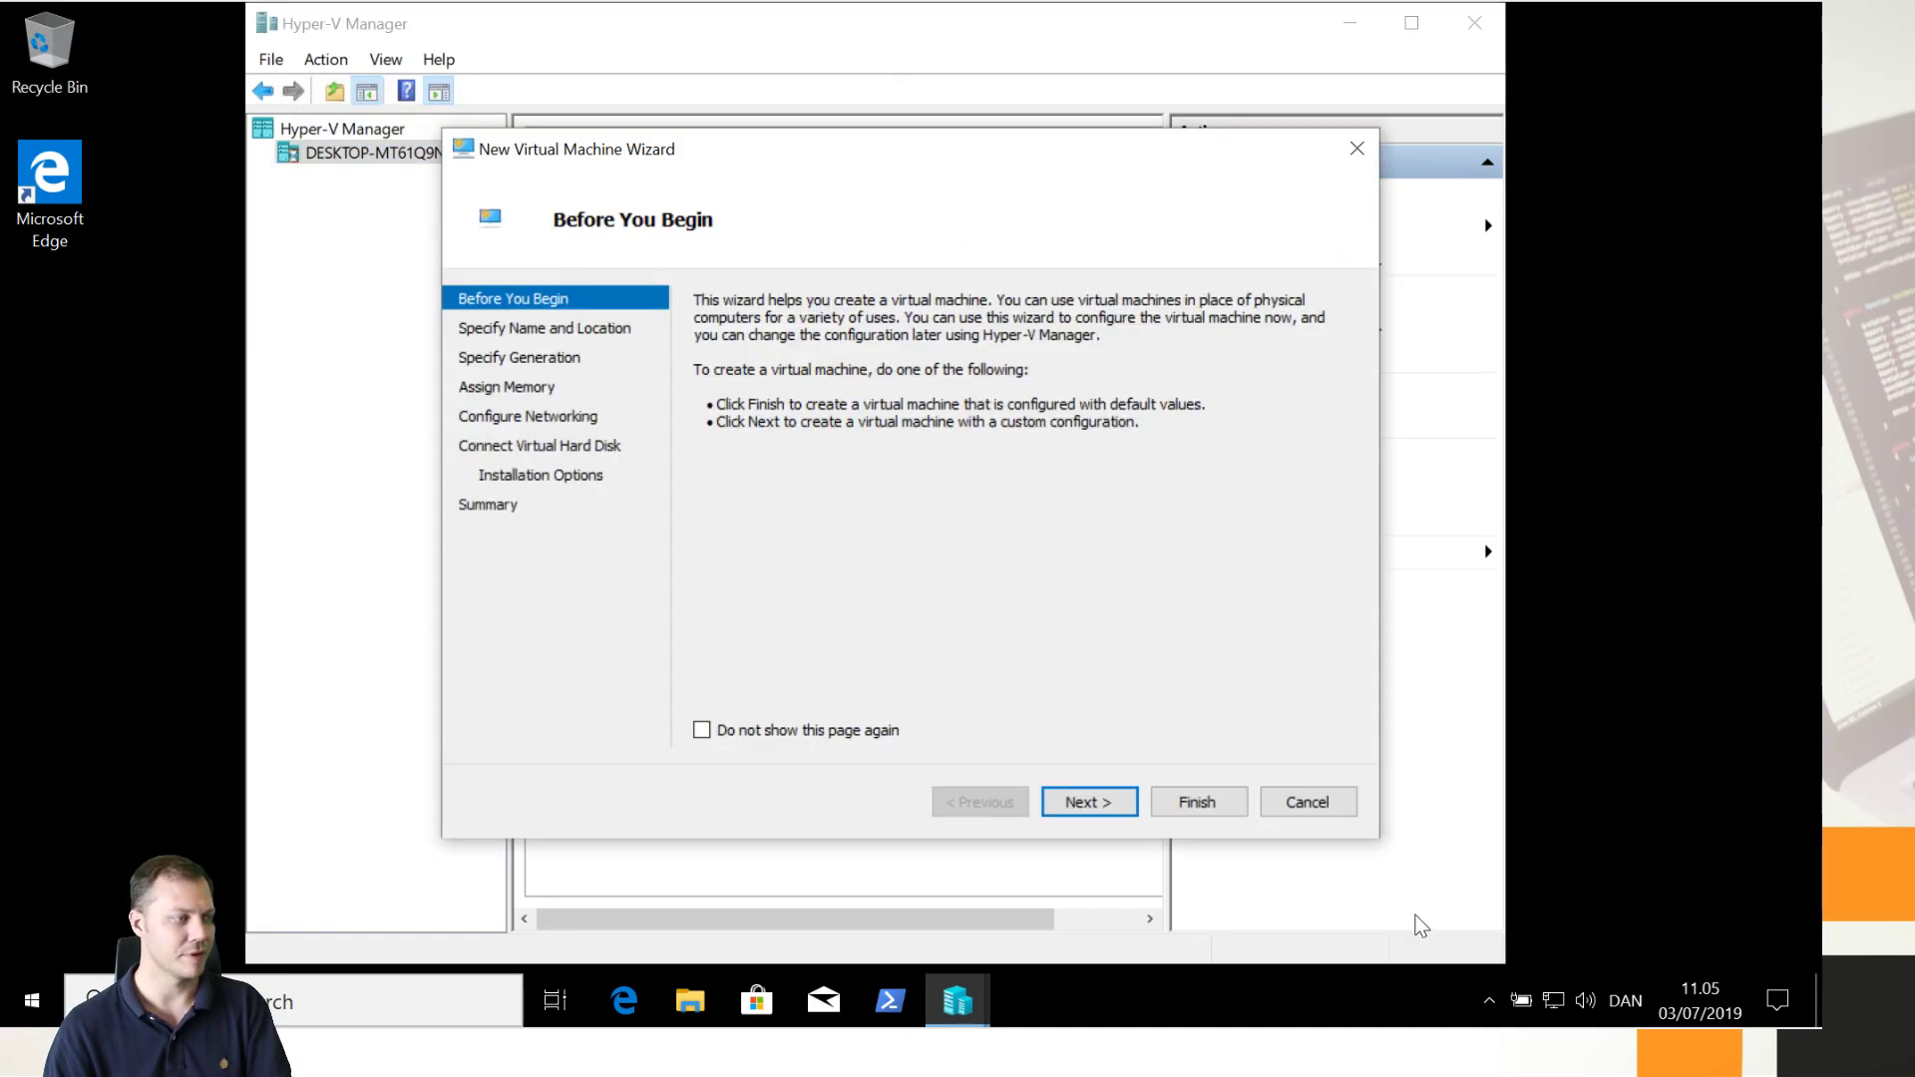
{"action": "left_click", "coordinate": [1089, 802]}
{"action": "left_click", "coordinate": [1089, 802]}
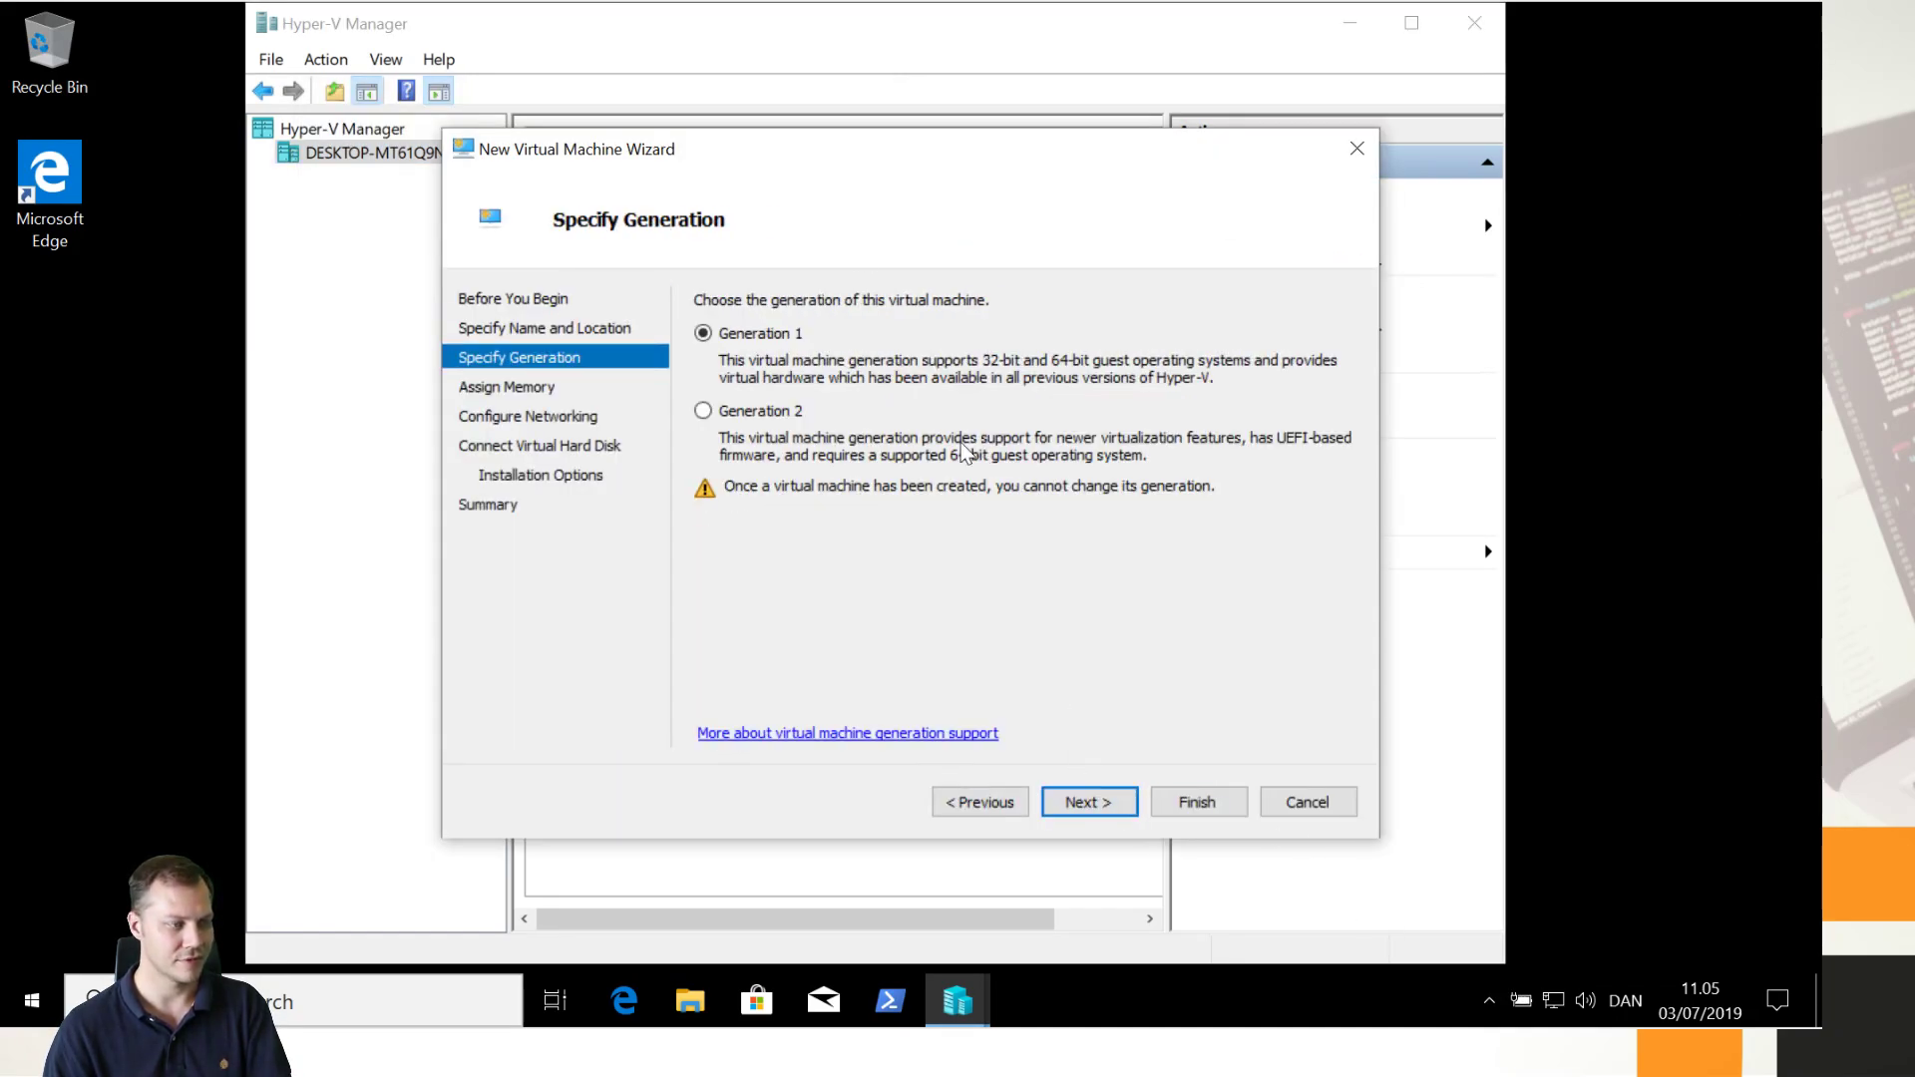
Step: Make the new virtual machine Generation 2 with 1024 MB startup memory and connect it to Default Switch
{"action": "left_click", "coordinate": [743, 412]}
{"action": "left_click", "coordinate": [1109, 802]}
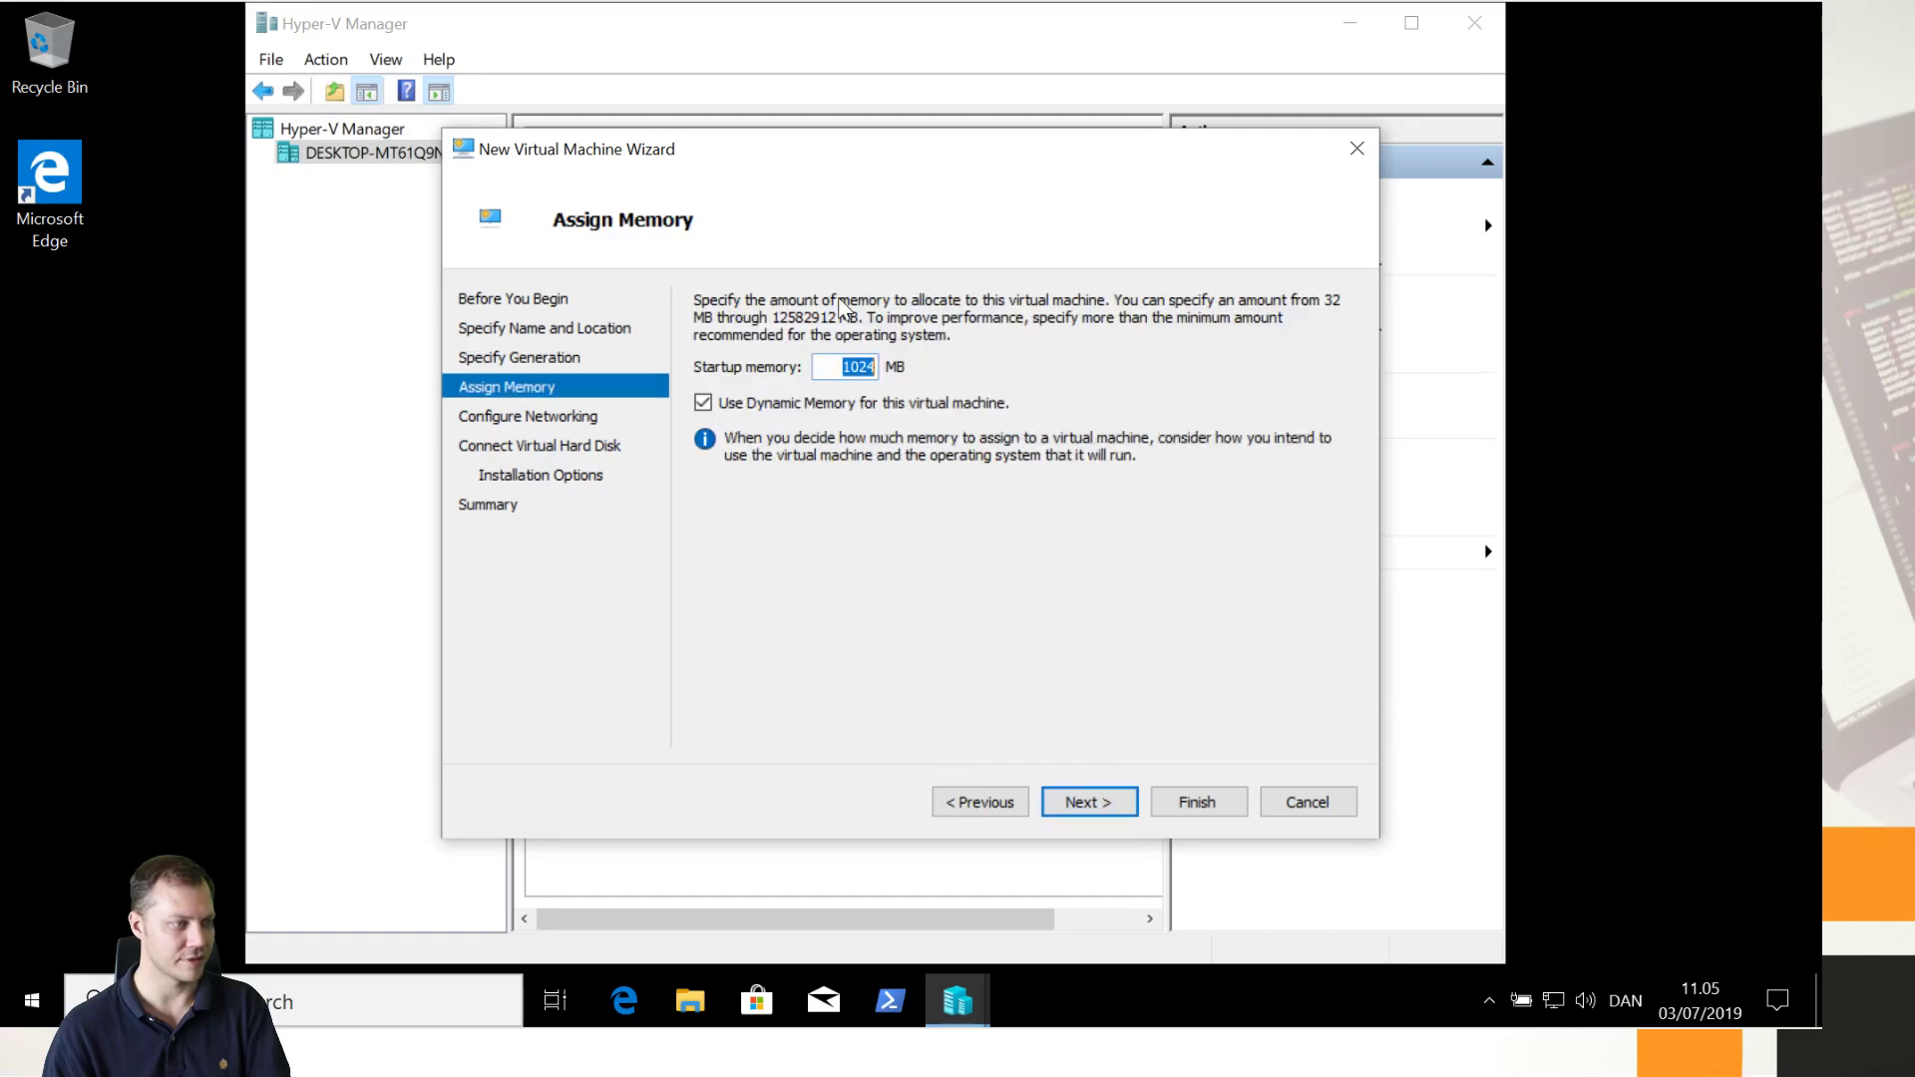
{"action": "left_click", "coordinate": [1109, 800]}
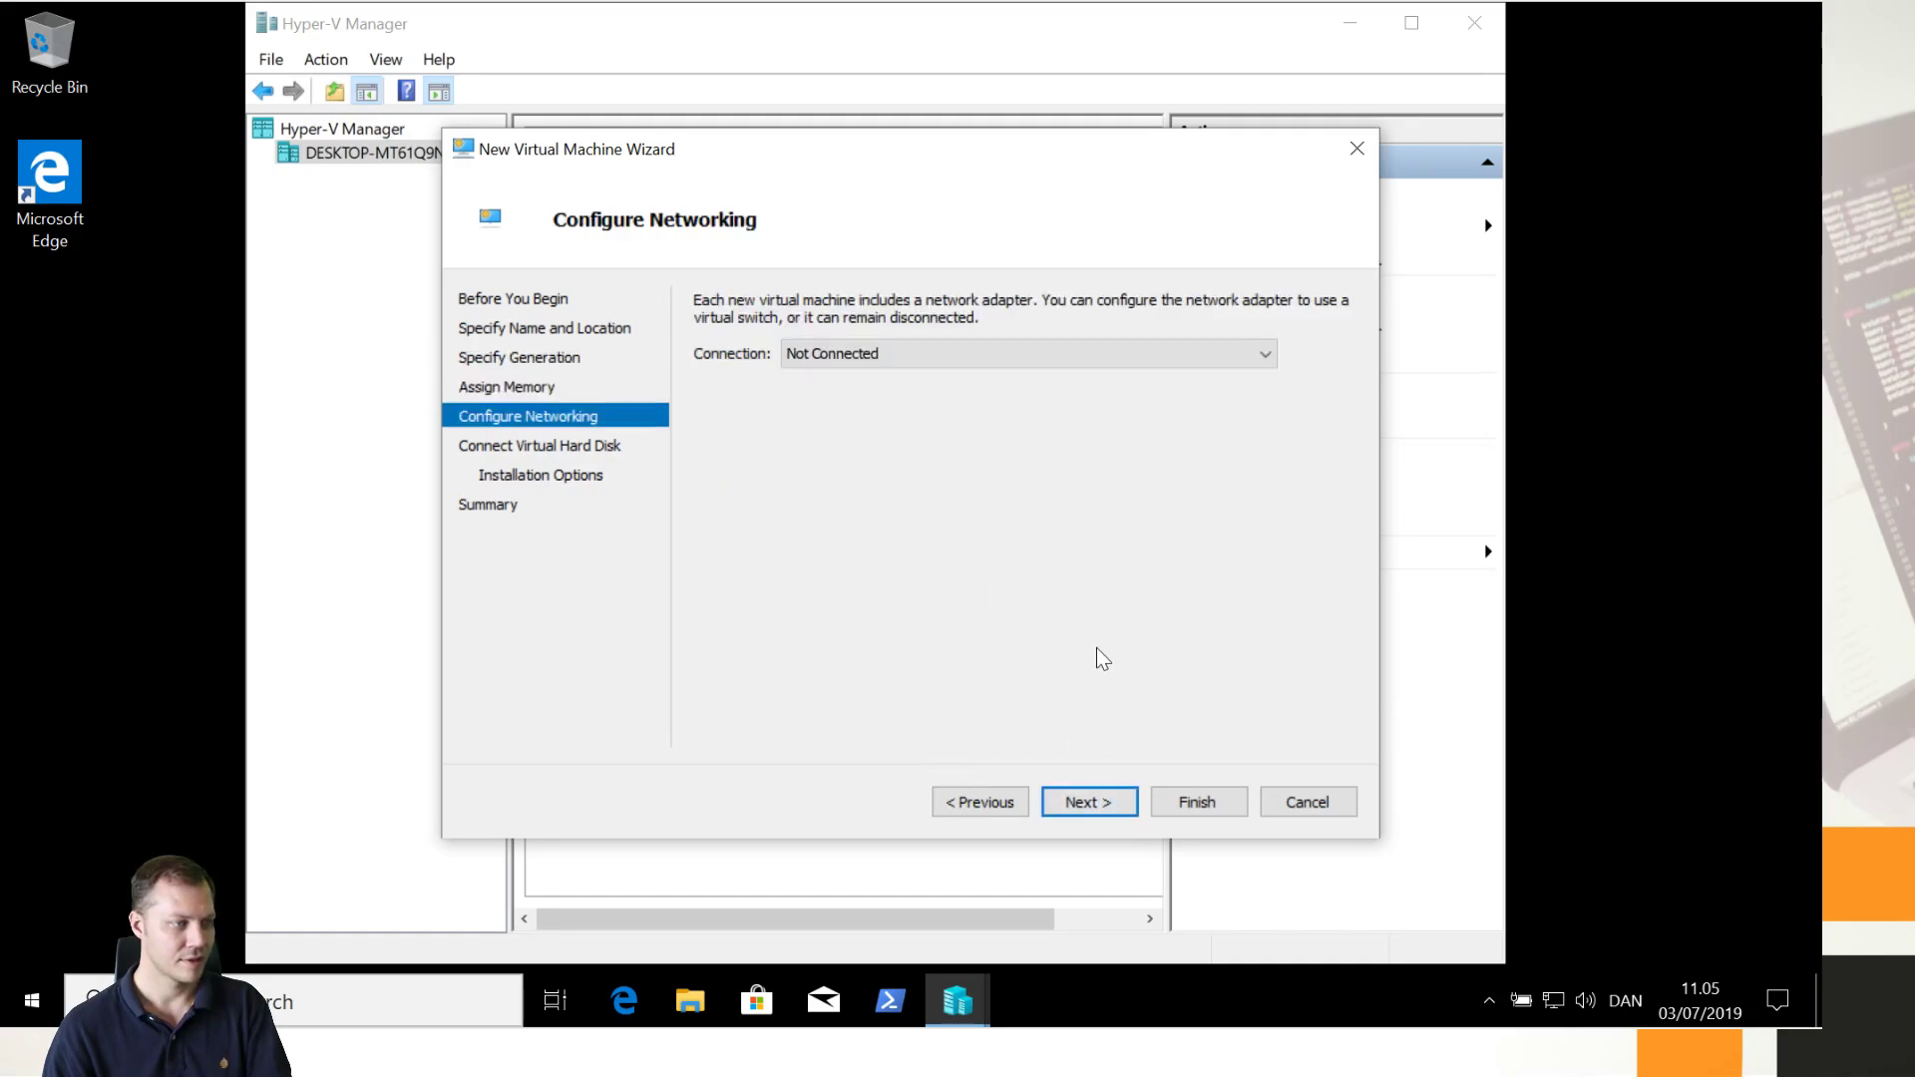
{"action": "left_click", "coordinate": [1022, 354]}
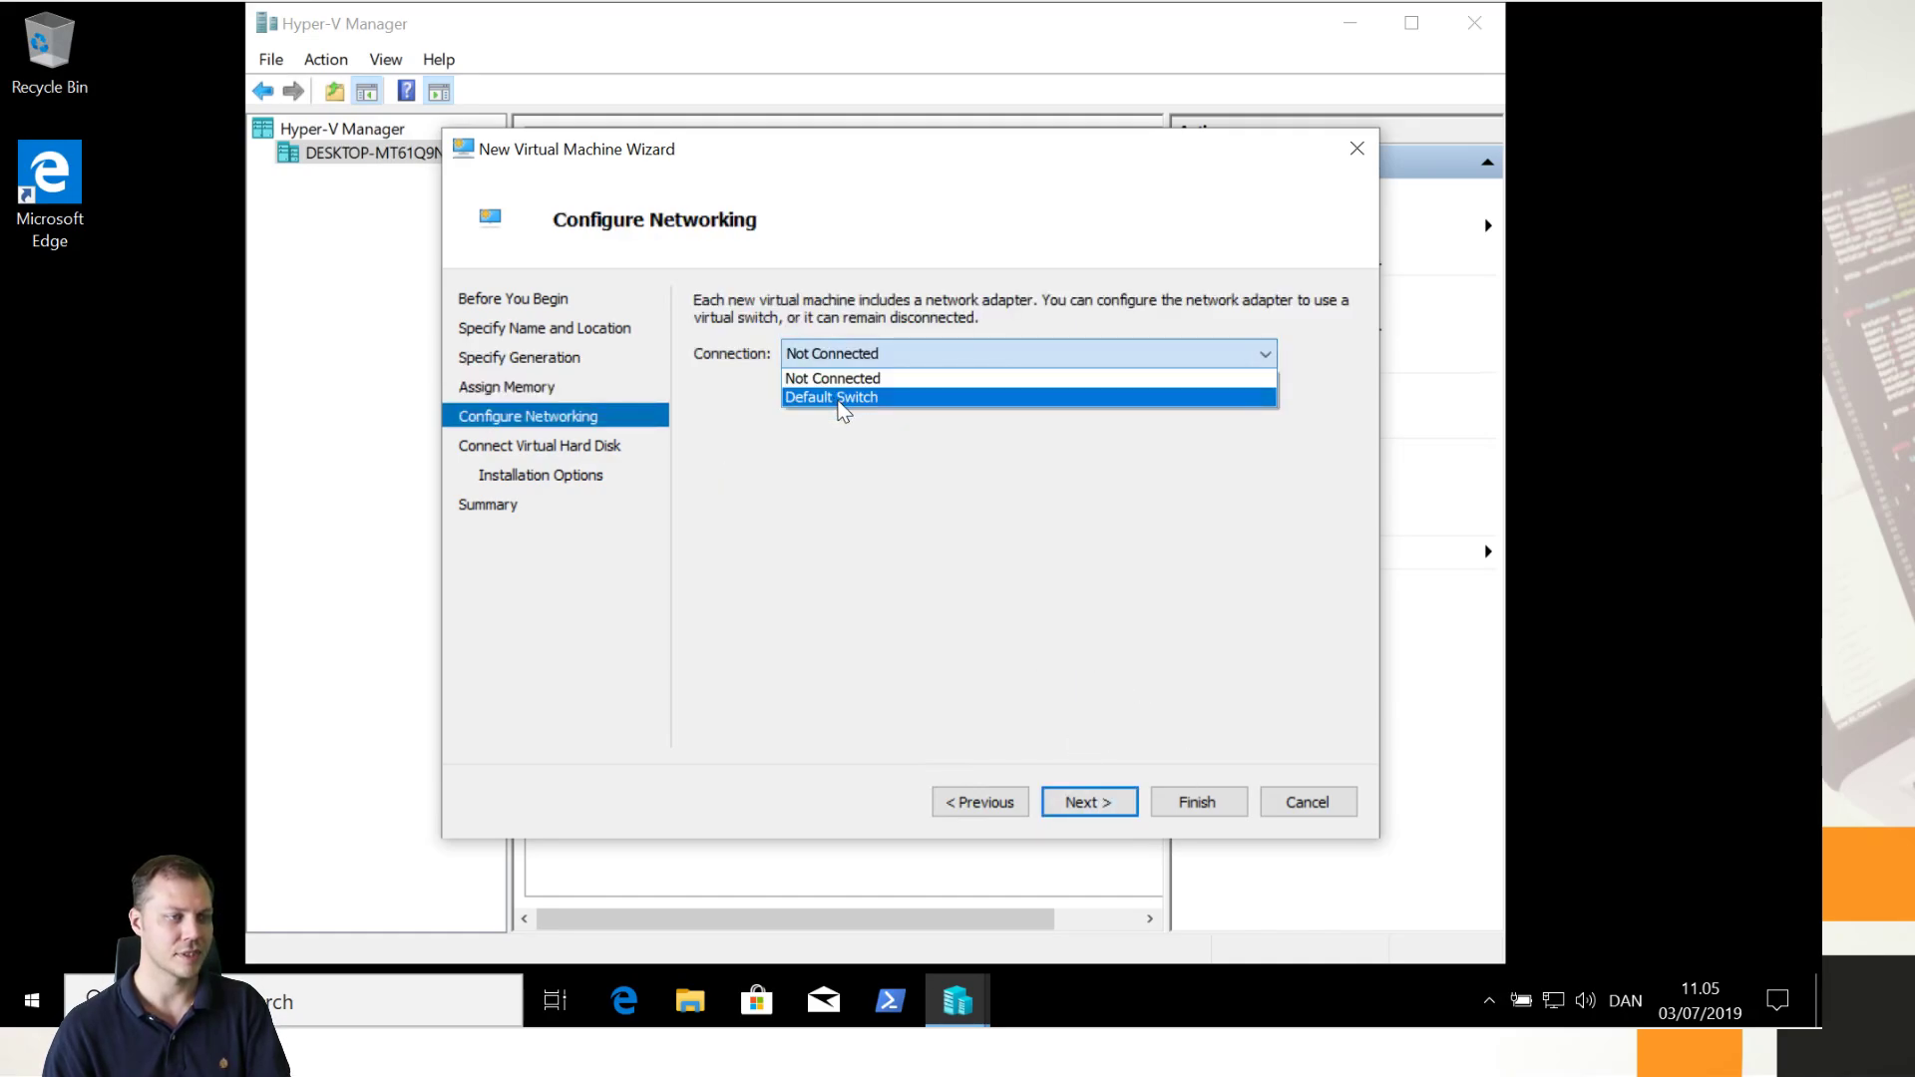
{"action": "left_click", "coordinate": [839, 398]}
{"action": "left_click", "coordinate": [1097, 802]}
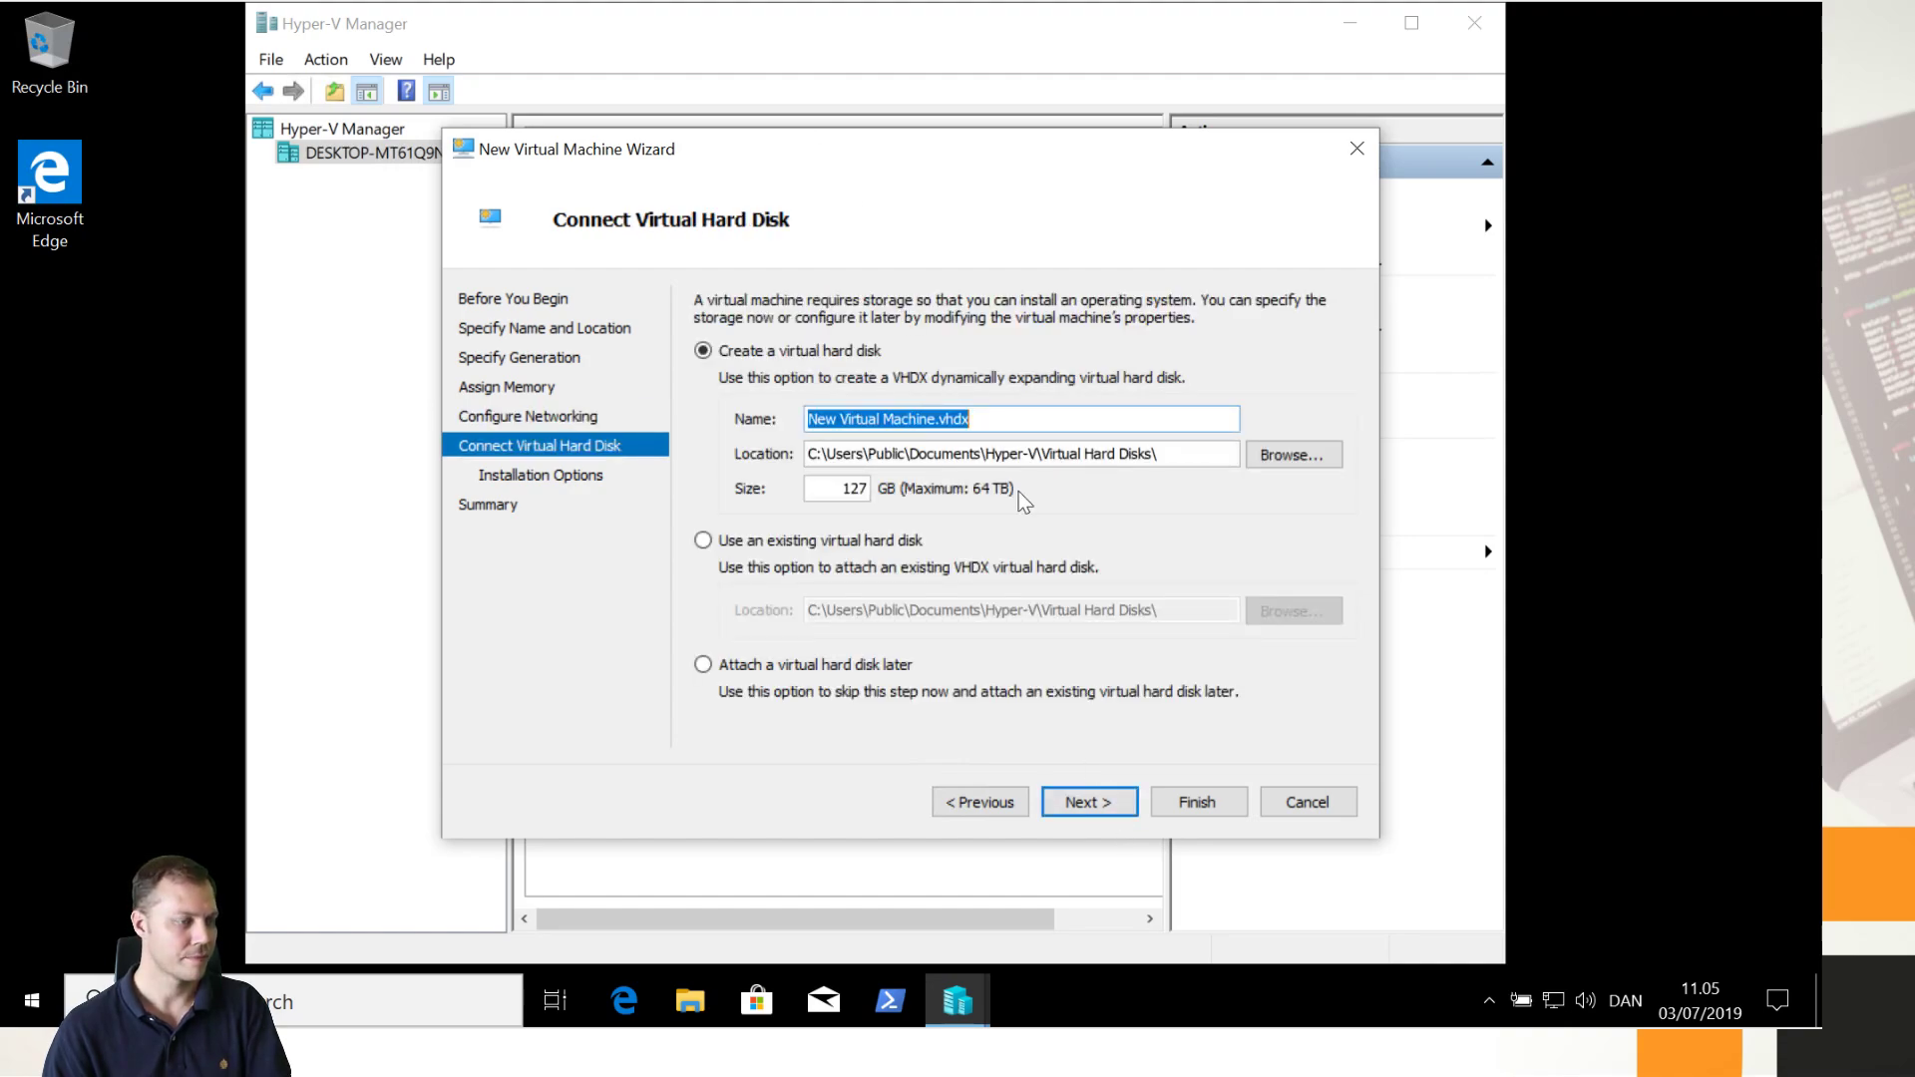
Step: Set the new virtual hard disk's size to 1 GB, keep the default installation option and create the virtual machine
{"action": "left_click", "coordinate": [836, 489]}
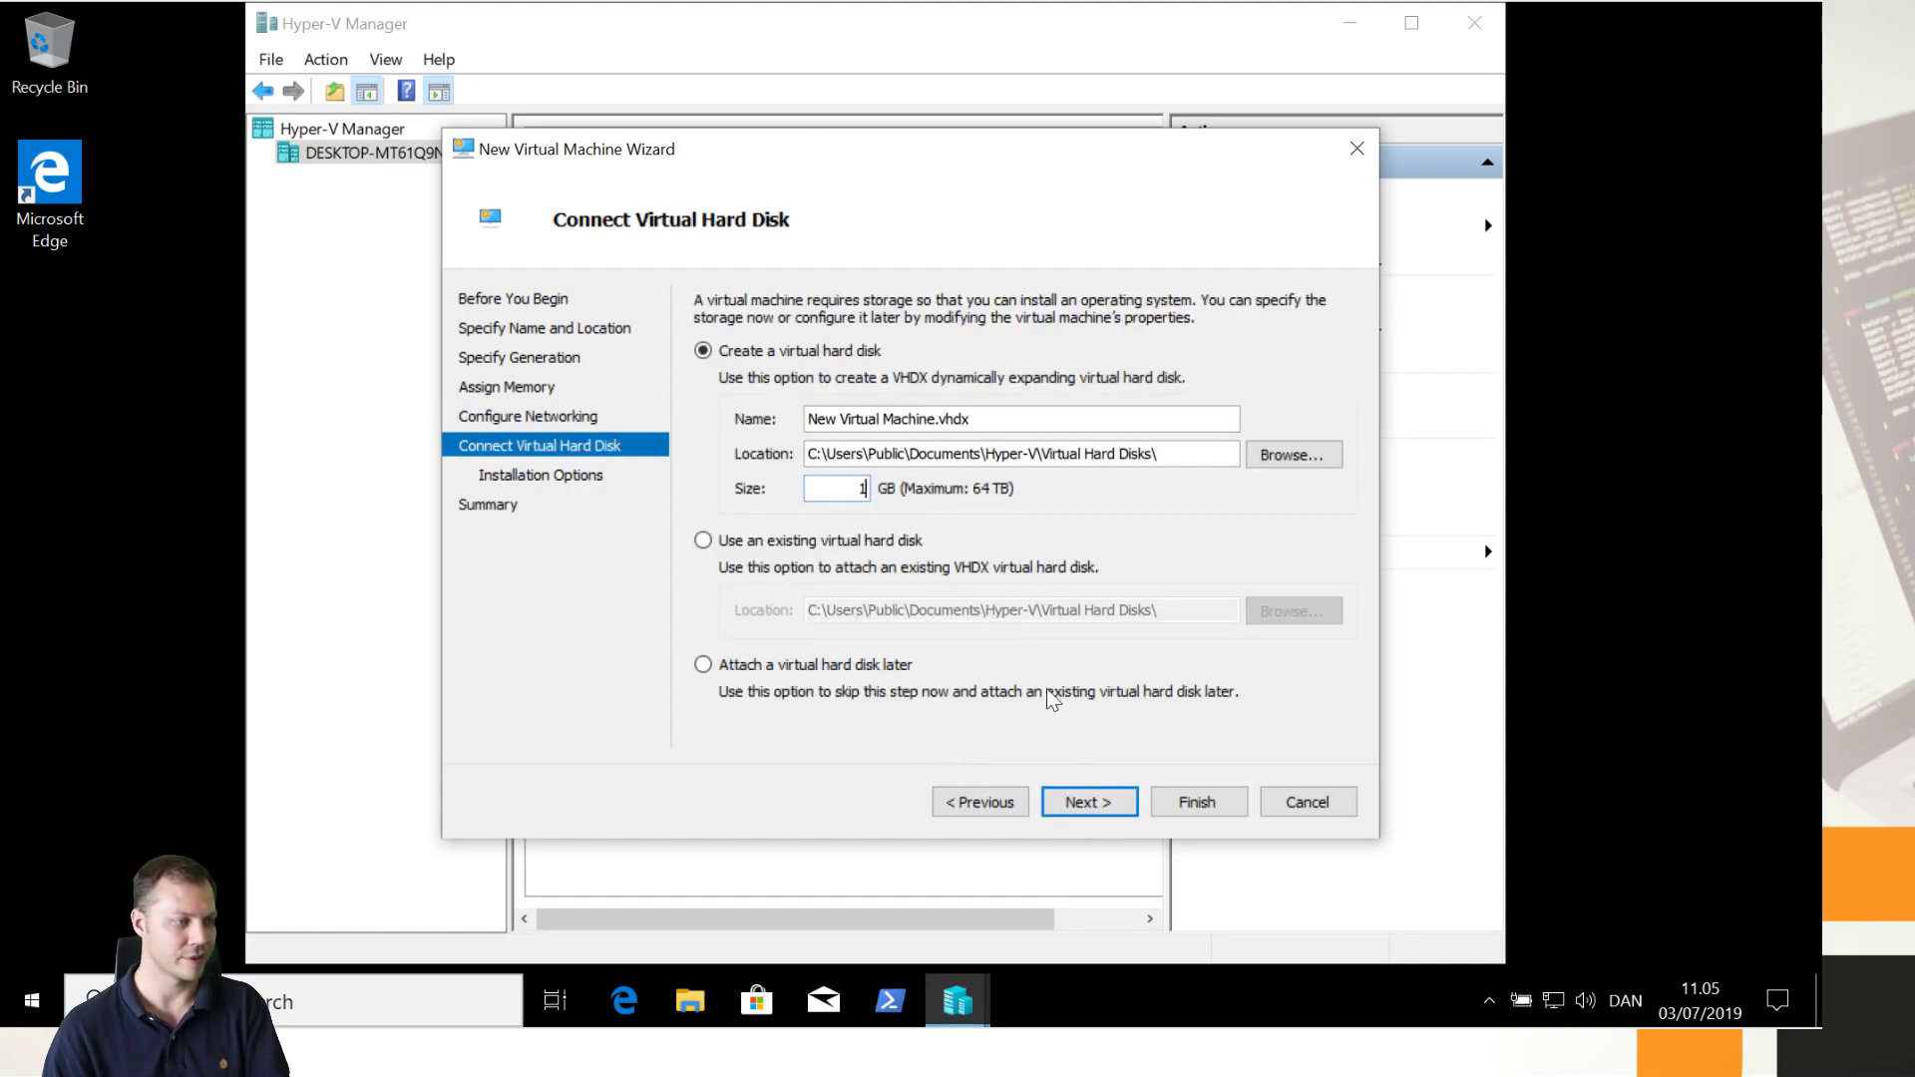
{"action": "left_click", "coordinate": [1105, 810]}
{"action": "left_click", "coordinate": [1097, 804]}
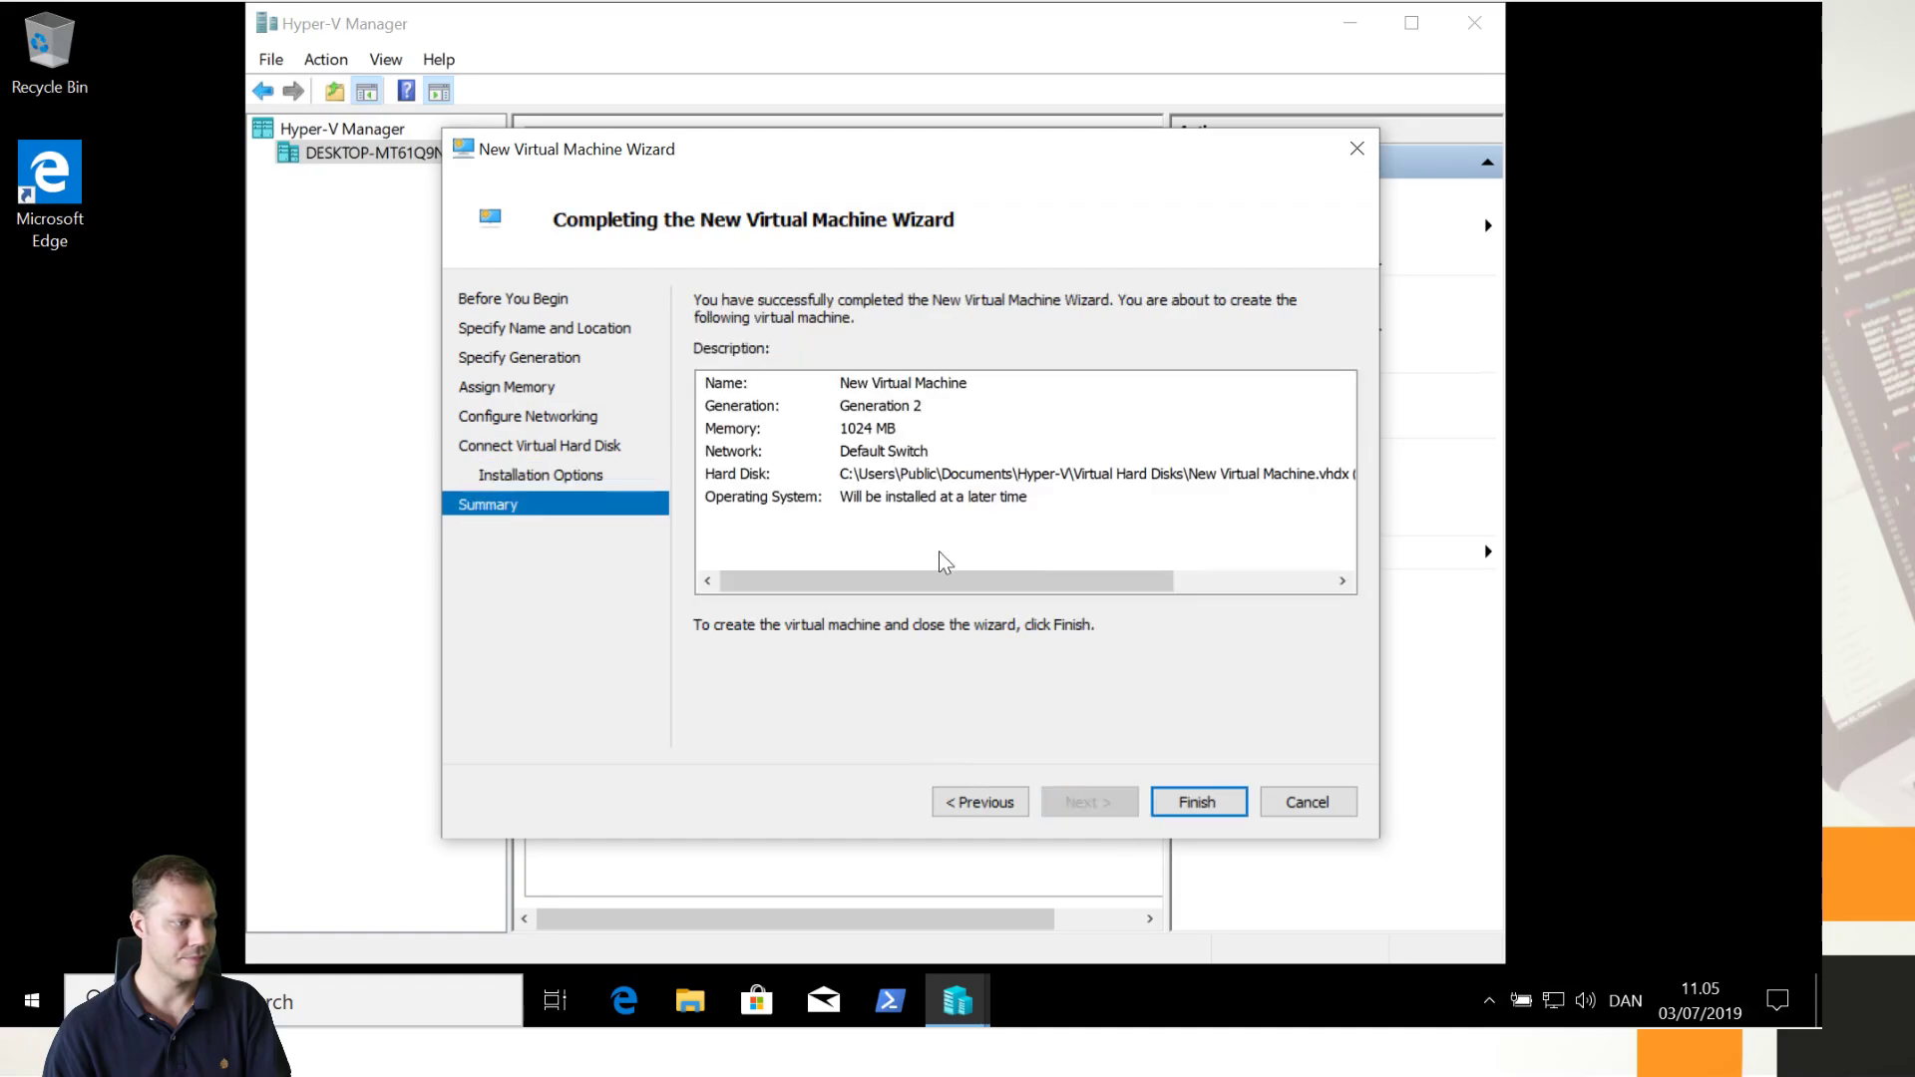
{"action": "left_click", "coordinate": [1217, 801]}
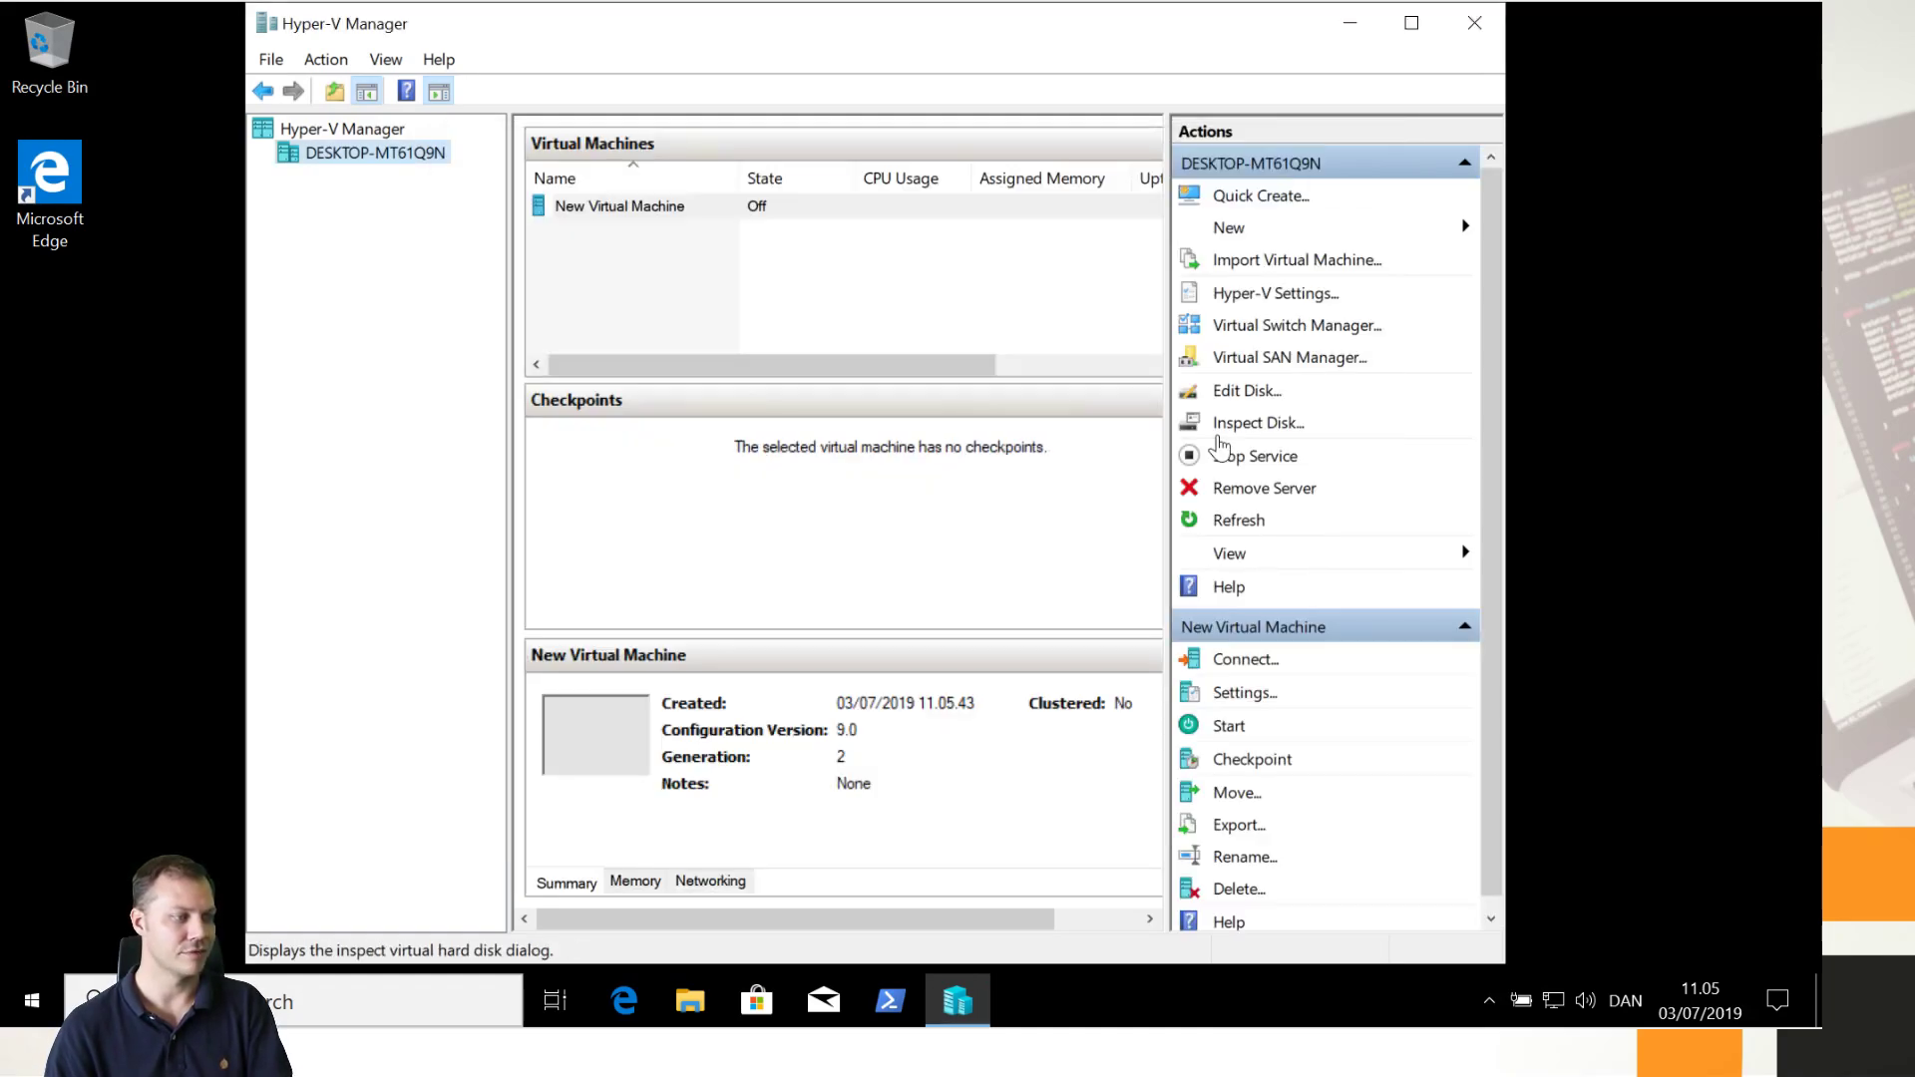
Step: Start the nested virtual machine New Virtual Machine and close the guest's Hyper-V Manager
{"action": "left_click", "coordinate": [649, 206]}
{"action": "left_click", "coordinate": [1227, 728]}
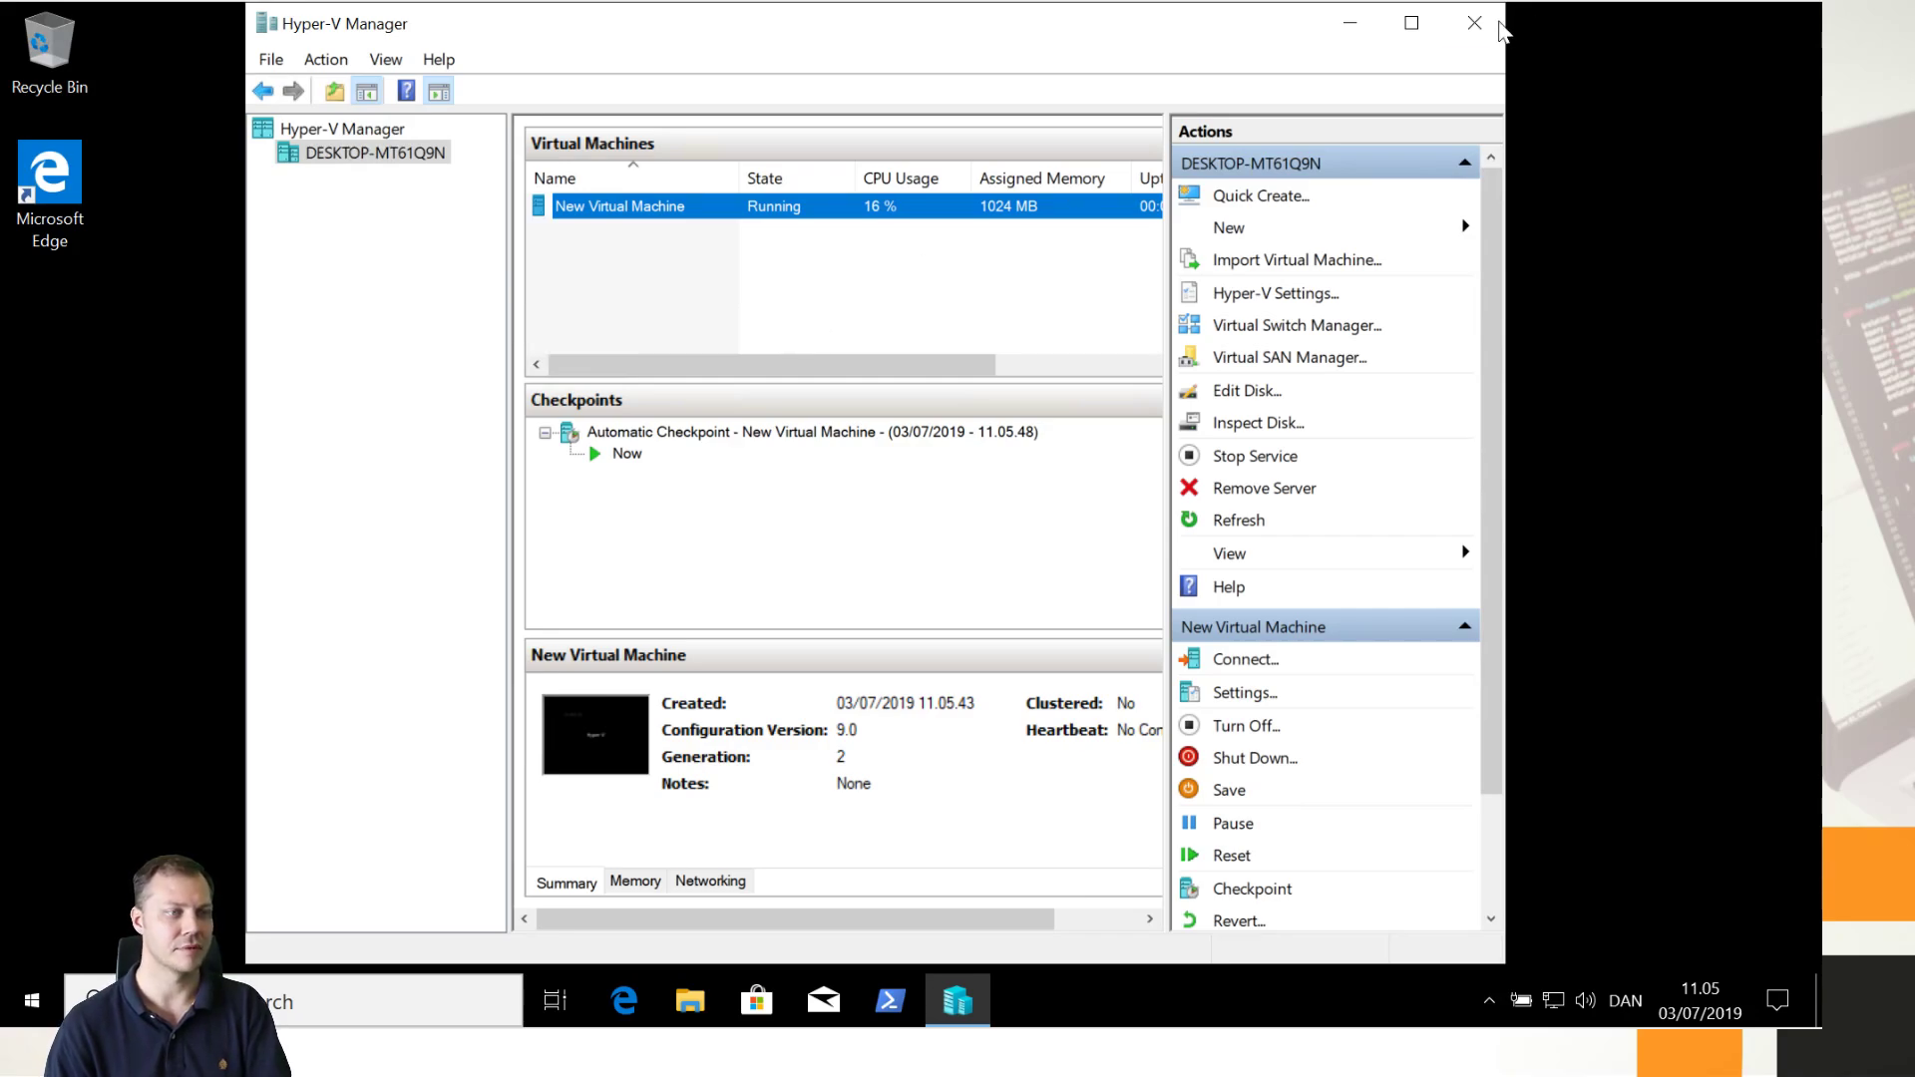
{"action": "left_click", "coordinate": [1495, 24]}
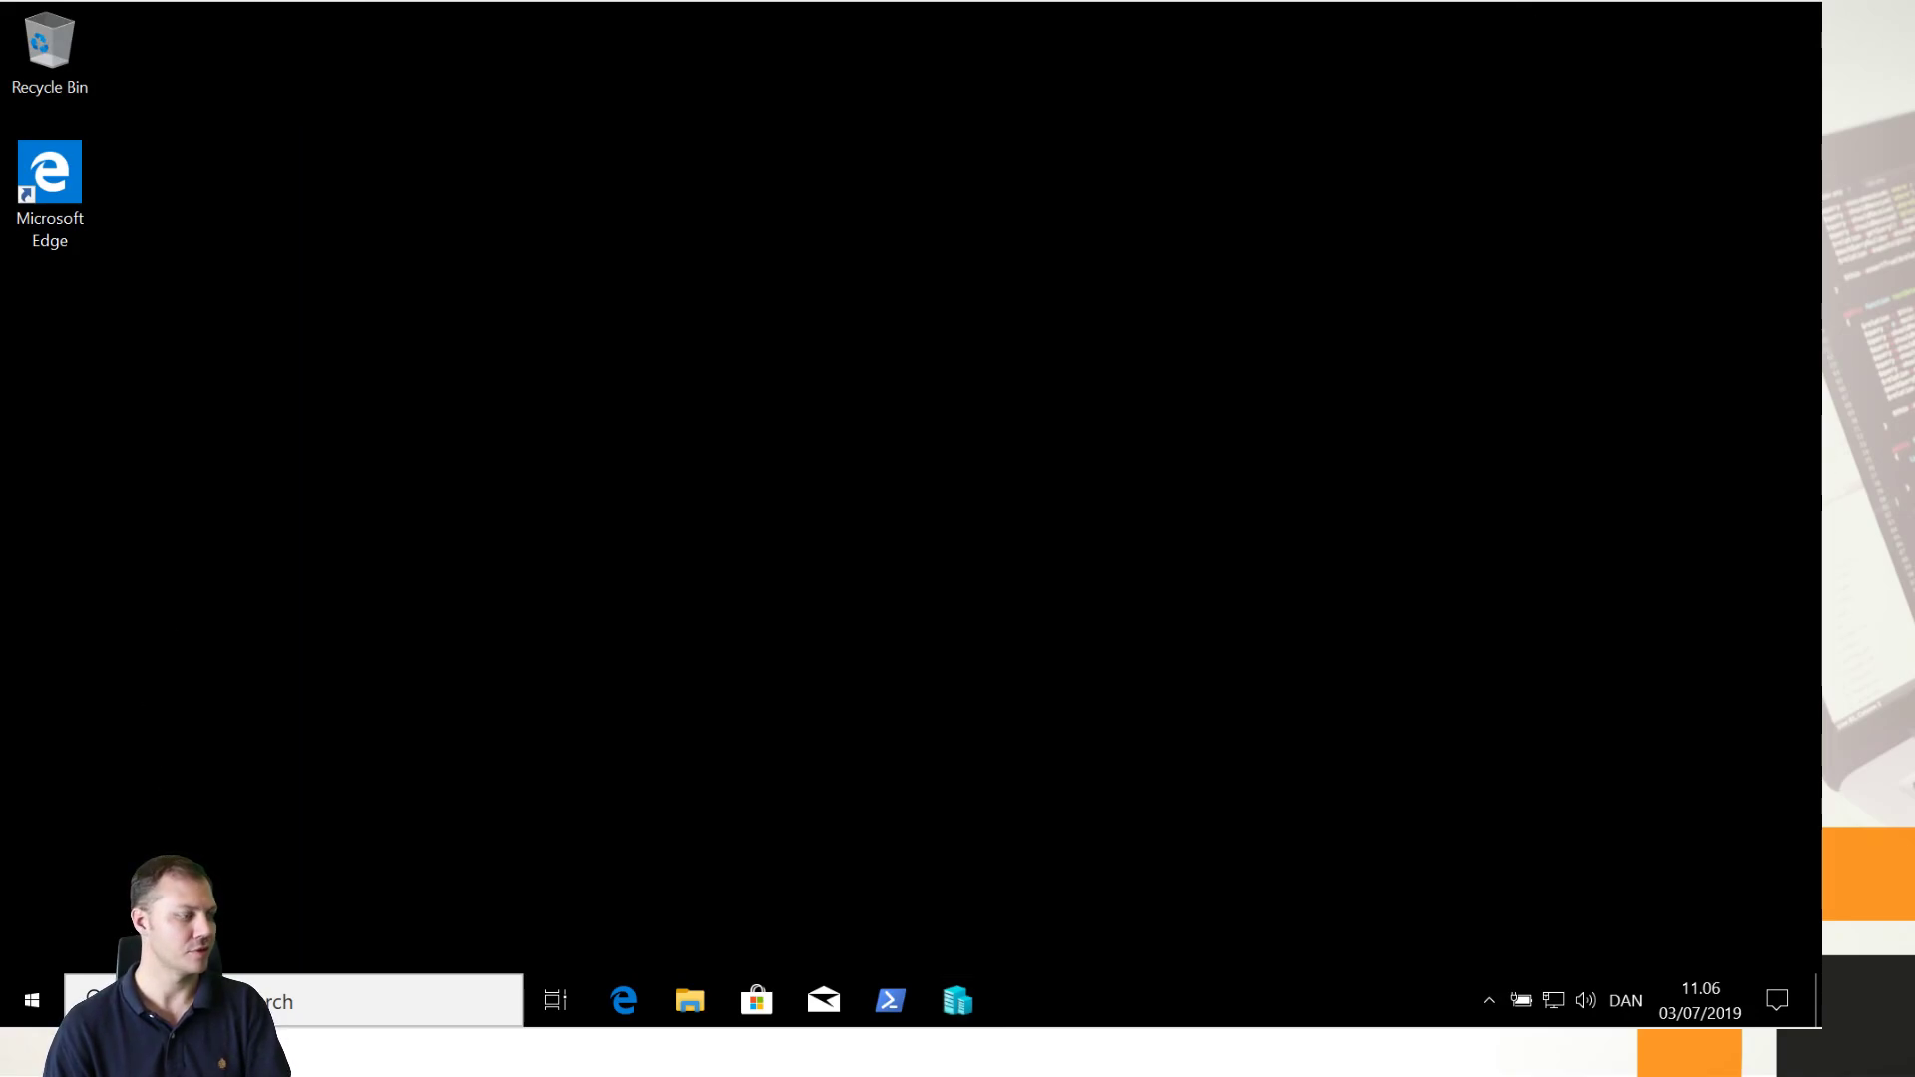